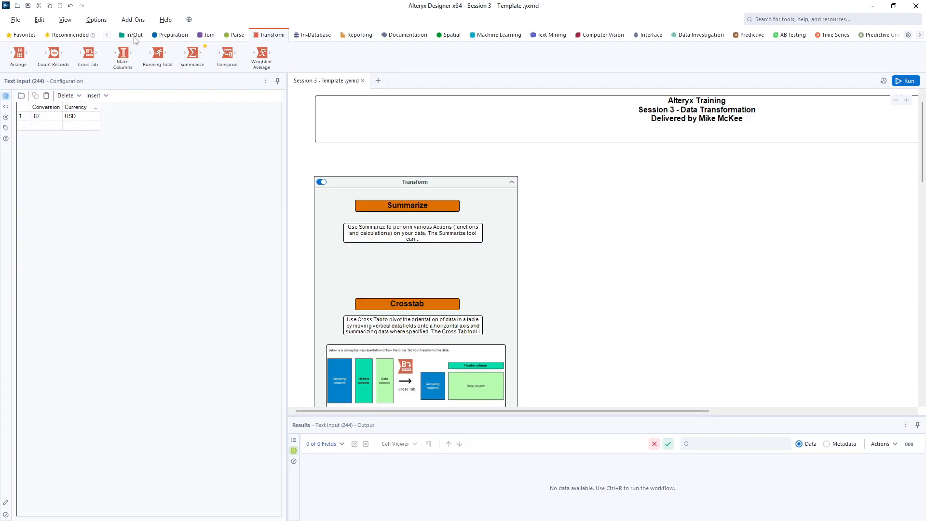
Step: Look through the In/Out, Preparation, Join, Parse and Transform tool categories
left_click(134, 38)
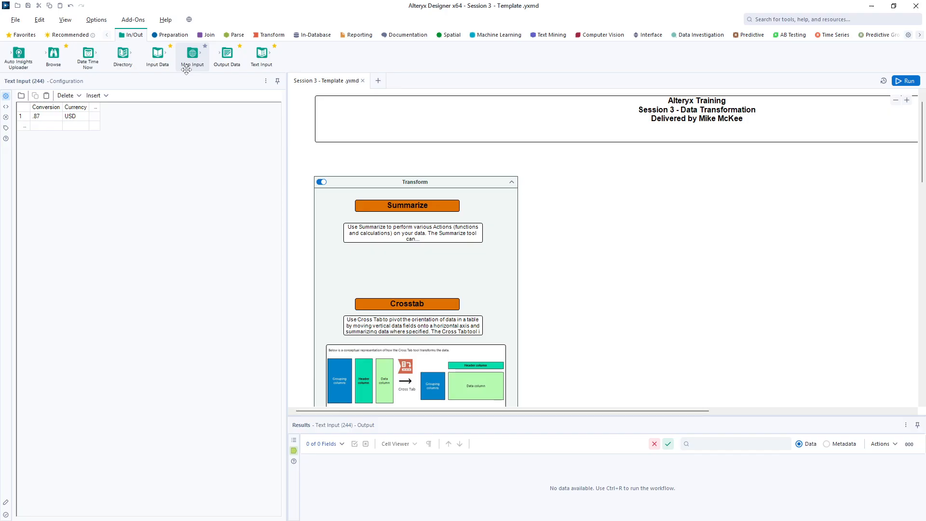
left_click(172, 36)
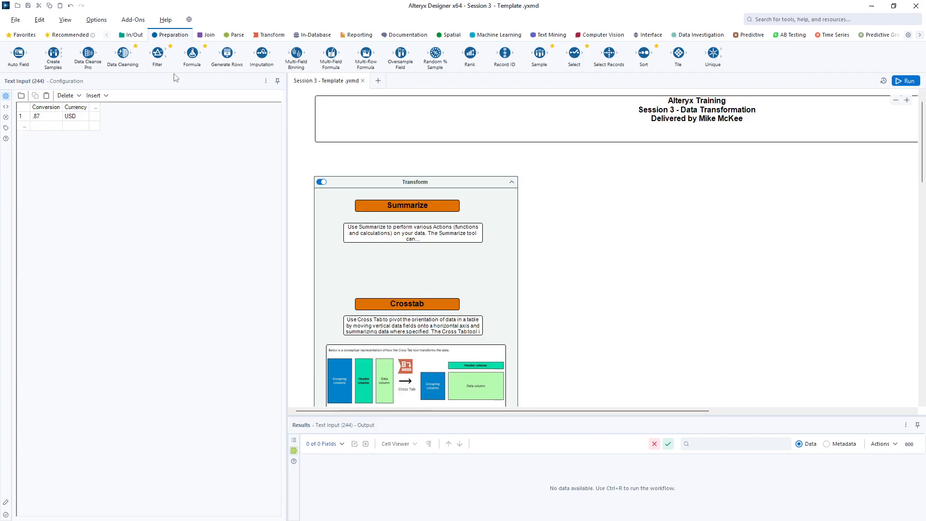
left_click(208, 35)
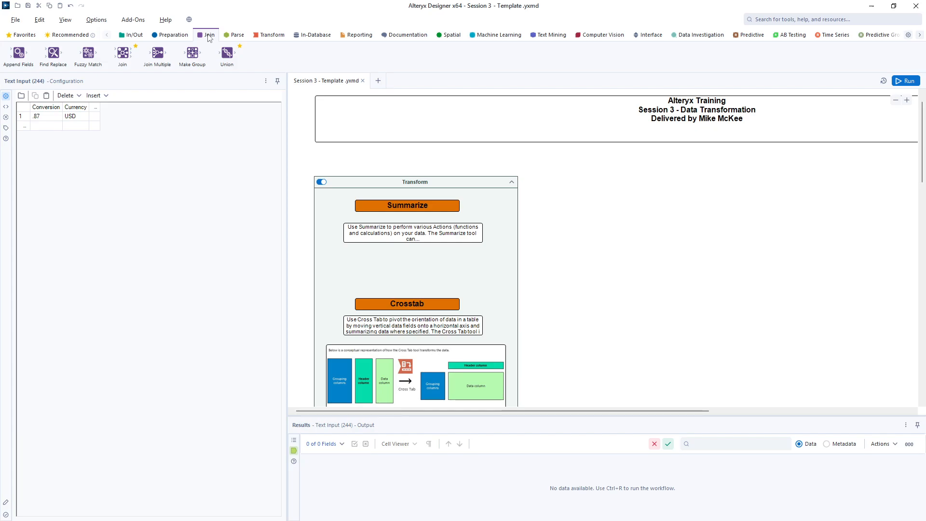
left_click(235, 35)
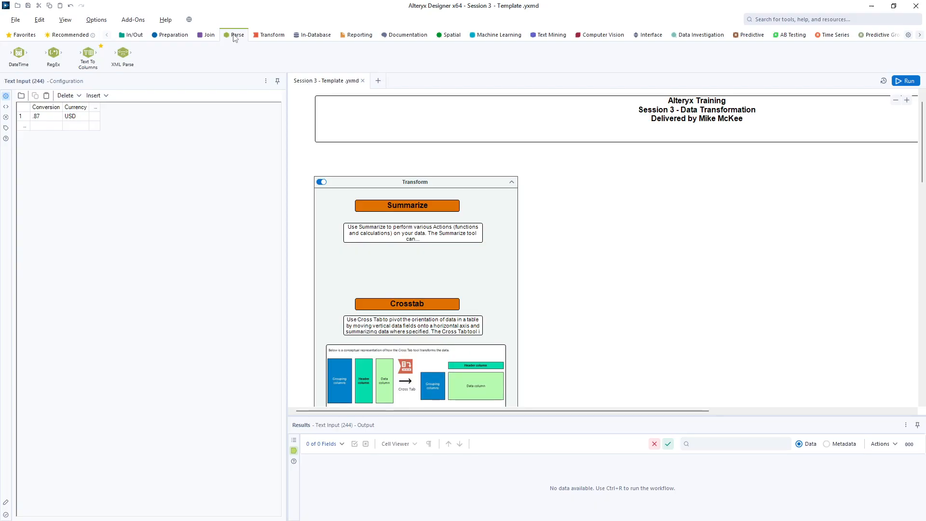
left_click(269, 36)
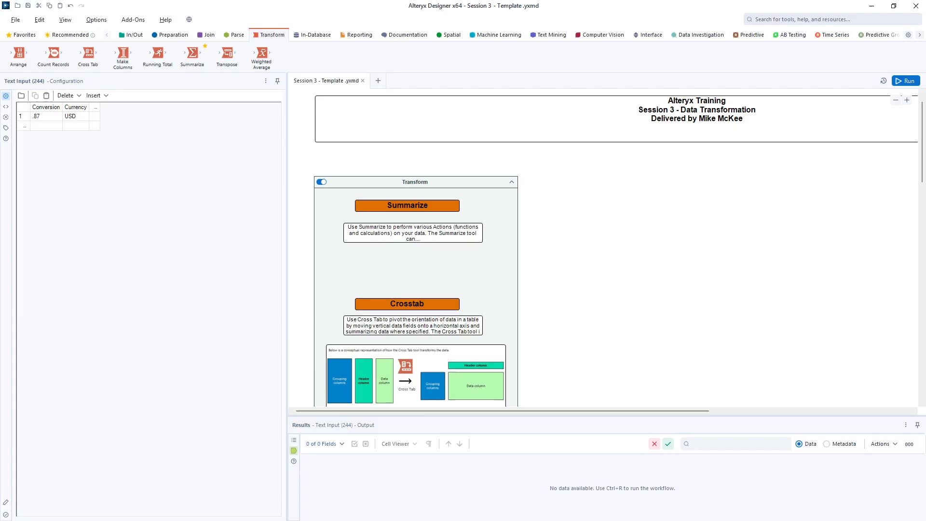
Step: Switch to File Explorer, examine the Data Input folder of Alteryx Core Training 3 - Transformation, and return to Alteryx Designer
left_click_drag(0, 48, 522, 65)
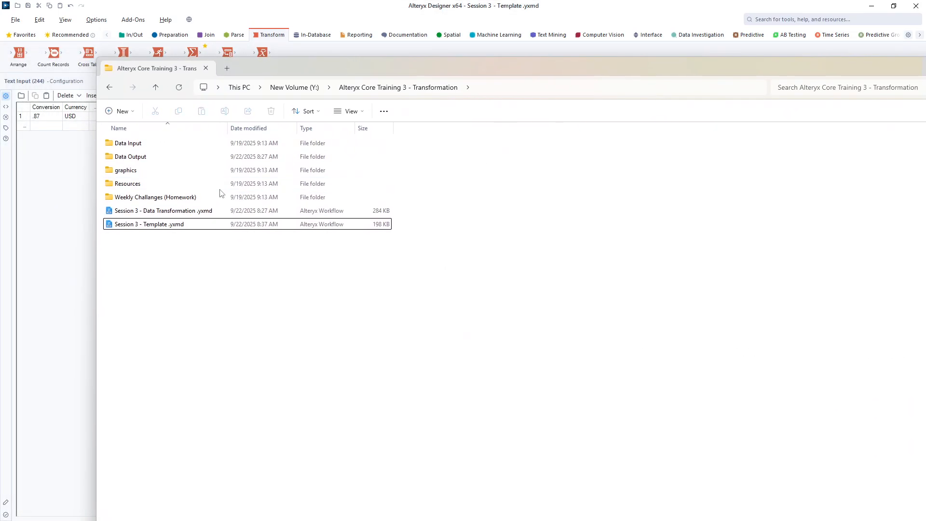
left_click(136, 145)
left_click(136, 145)
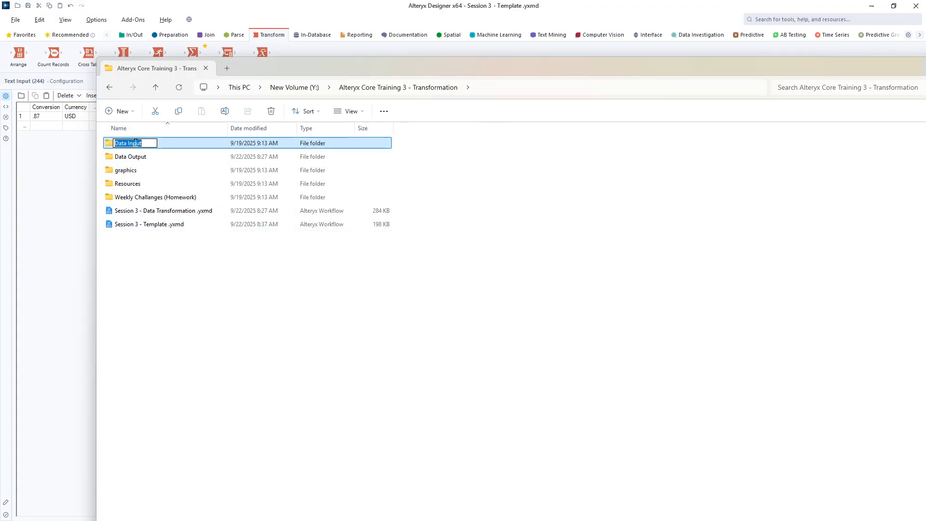
double_click(110, 145)
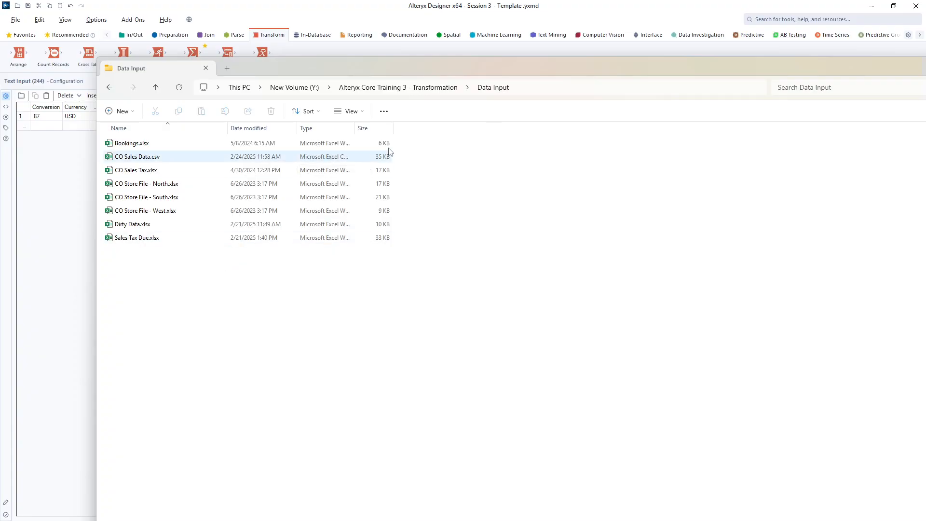
left_click(423, 89)
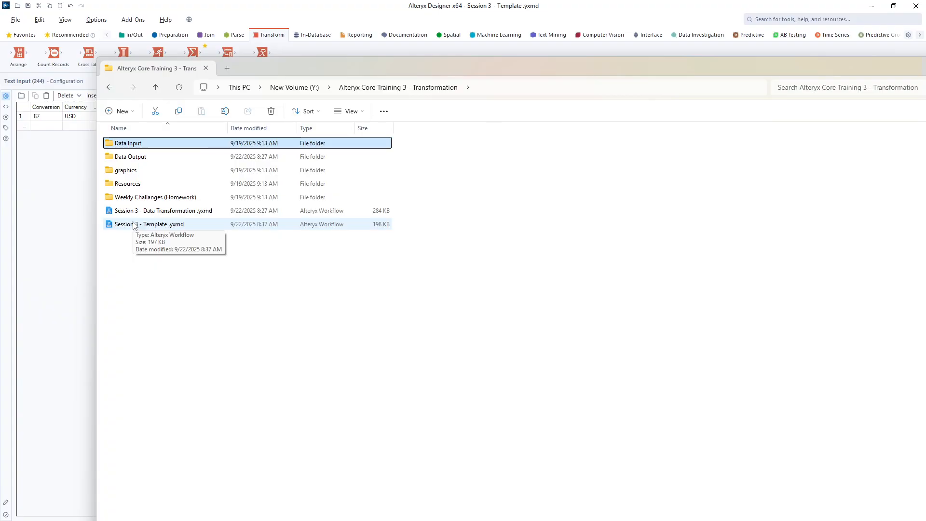
left_click_drag(559, 67, 0, 103)
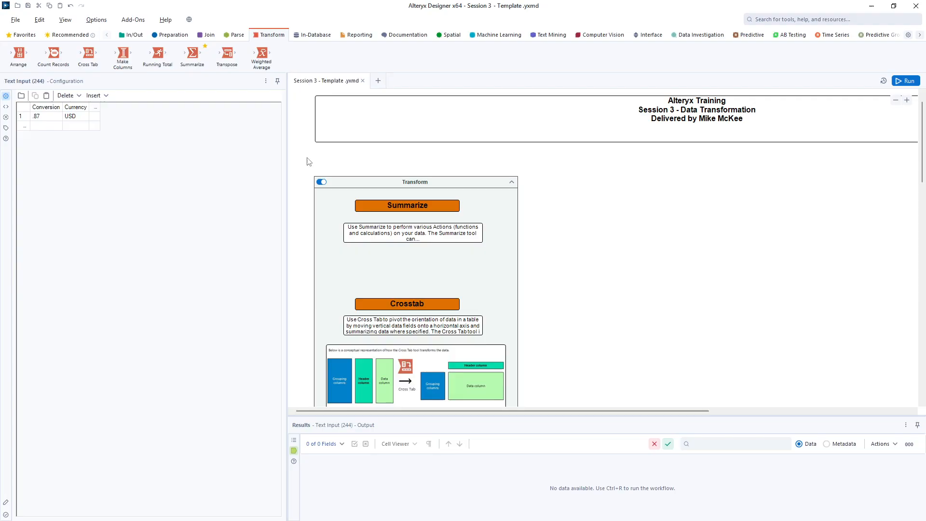
left_click(16, 20)
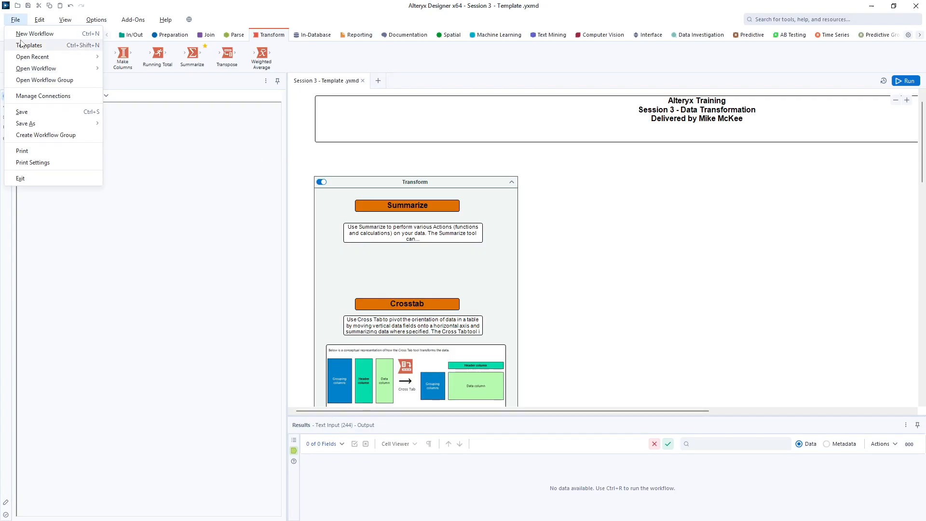
mouse_move(31, 70)
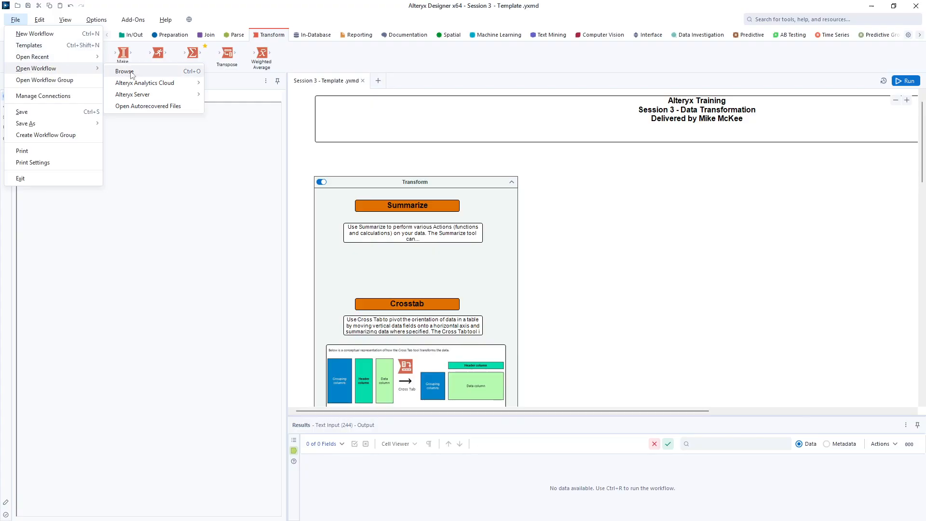
left_click(614, 271)
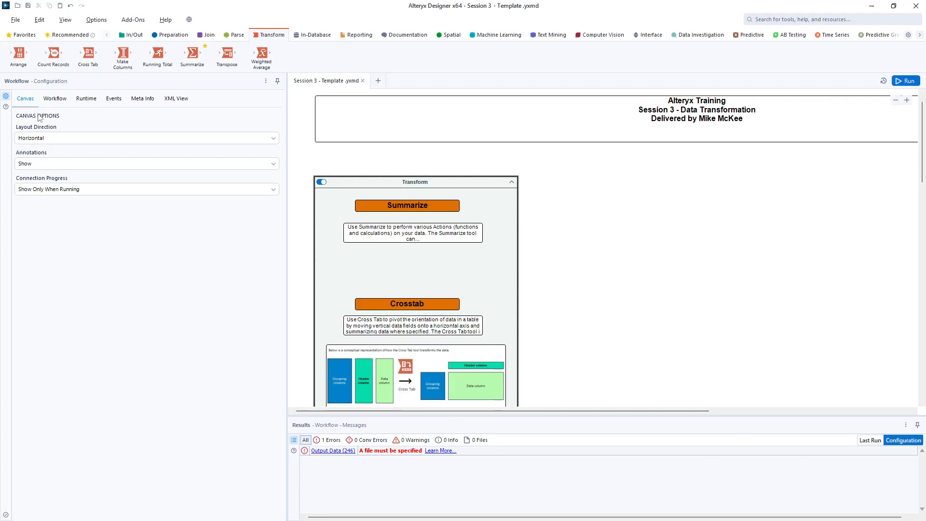
Step: Add an Input Data tool beside the Transform container and connect it to CO Sales Data.csv from the Data Input folder
left_click(134, 36)
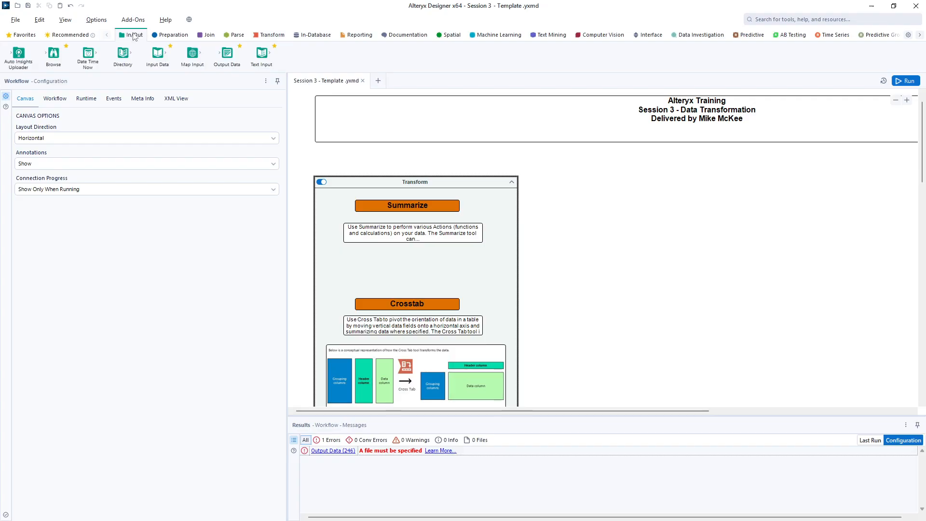
left_click_drag(157, 54, 559, 220)
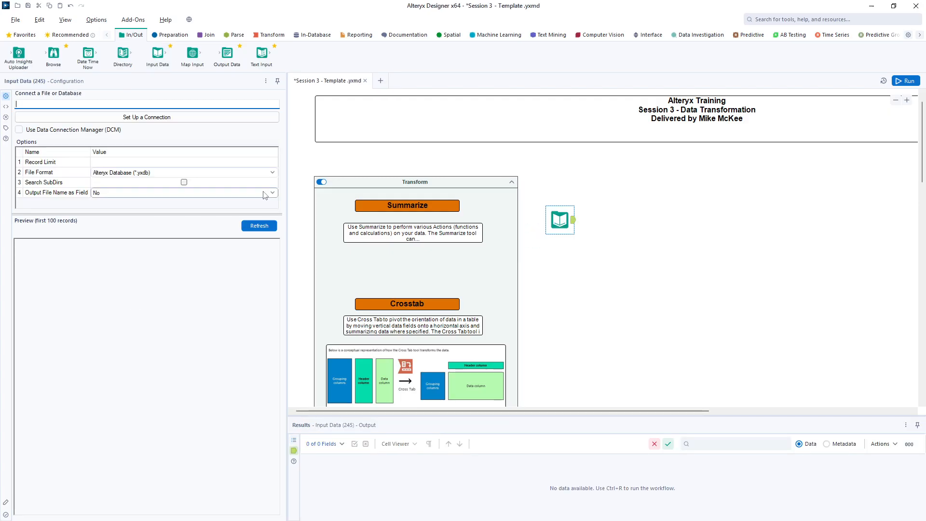
left_click(138, 119)
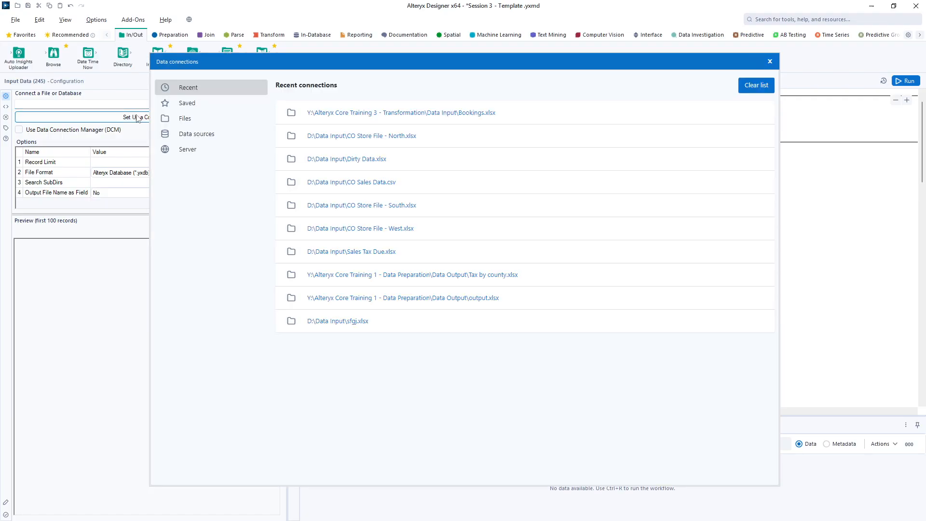
left_click(196, 125)
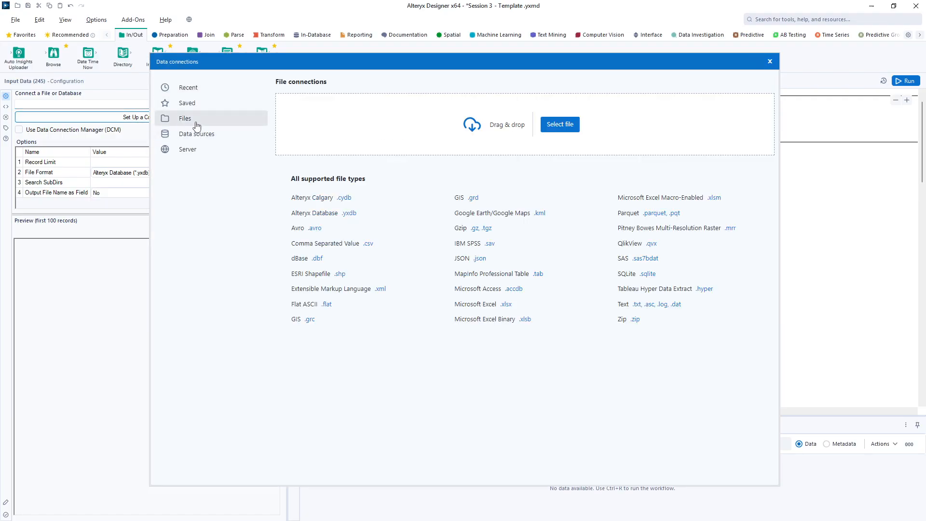
left_click(555, 124)
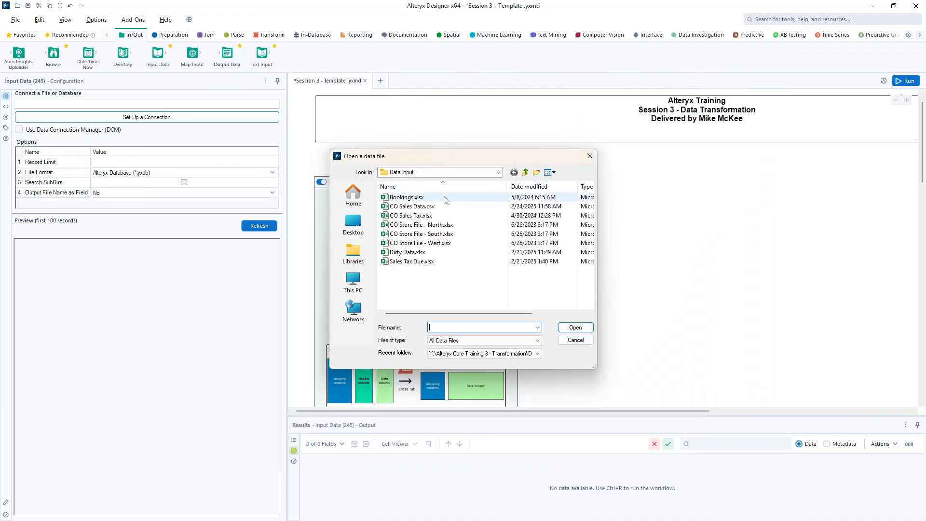
left_click(420, 207)
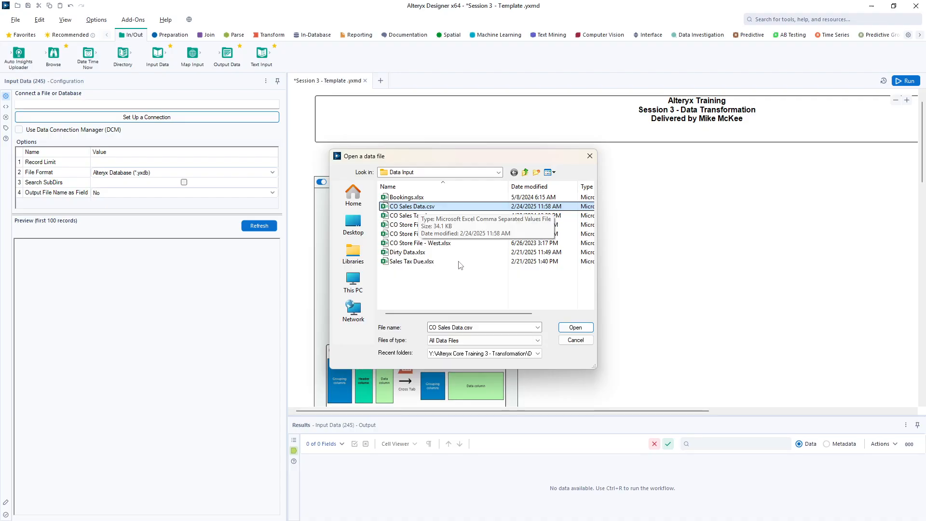
left_click(575, 327)
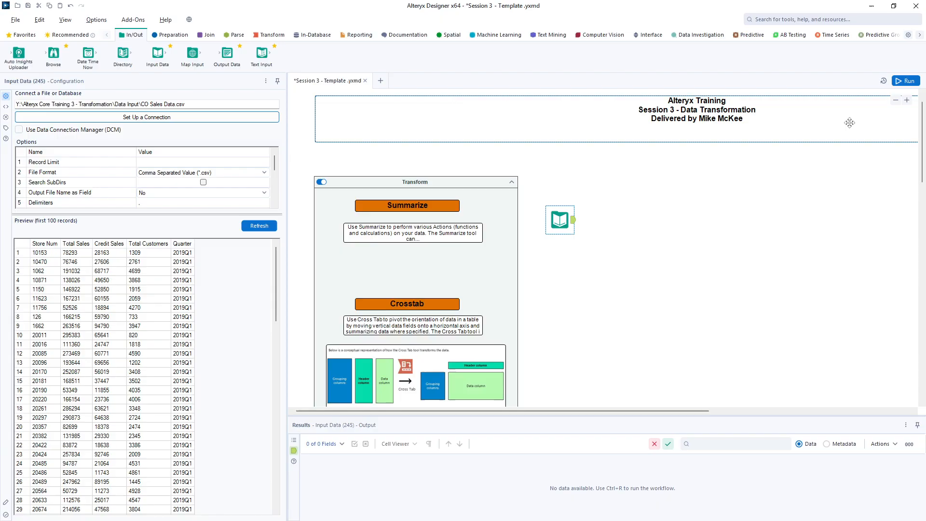
Step: Run the workflow and show the metadata of the CO Sales Data.csv input in an enlarged results area
left_click(907, 82)
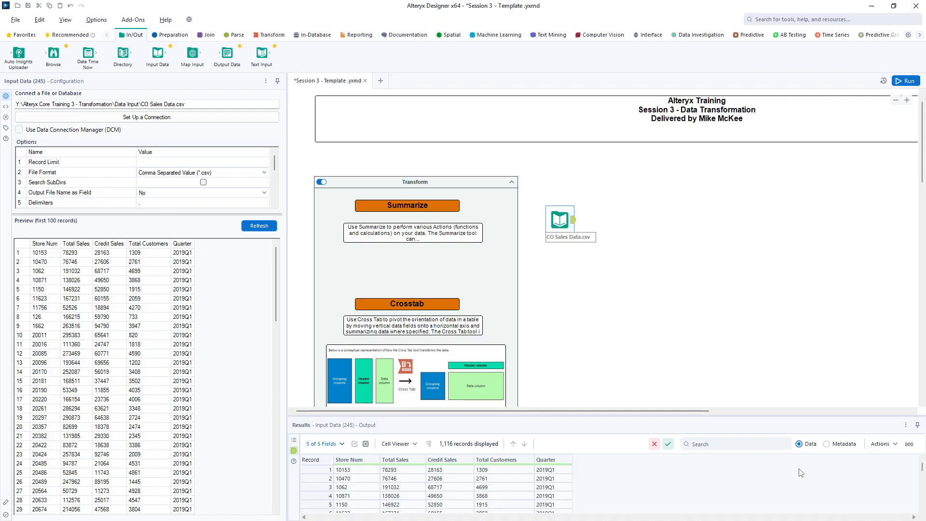
left_click(826, 444)
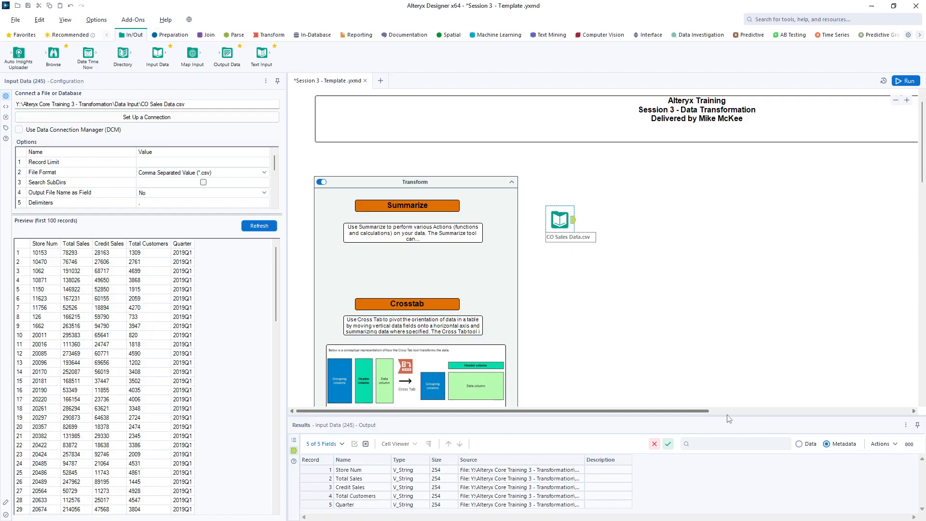
left_click_drag(728, 419, 726, 381)
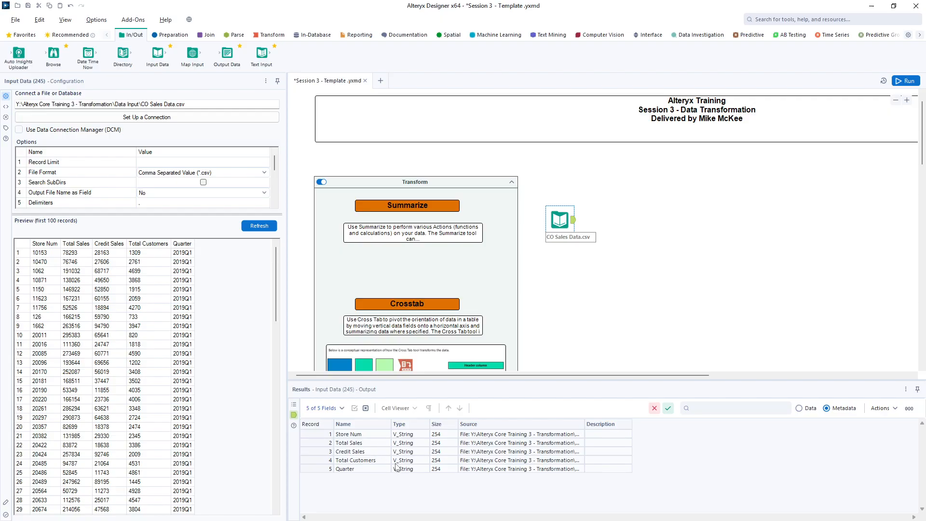
Step: Connect a Select tool after the CO Sales Data.csv input and set Total Sales, Credit Sales and Total Customers to Double
left_click(175, 37)
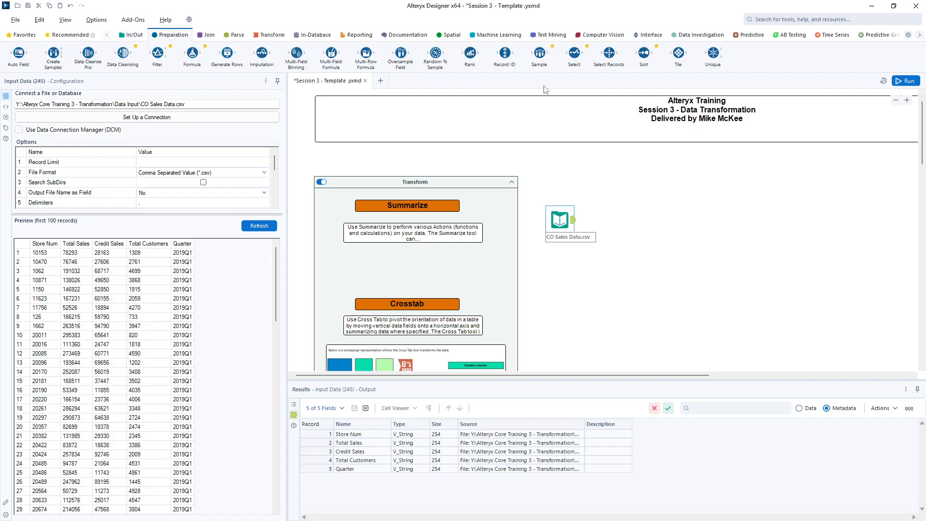
left_click_drag(574, 54, 624, 220)
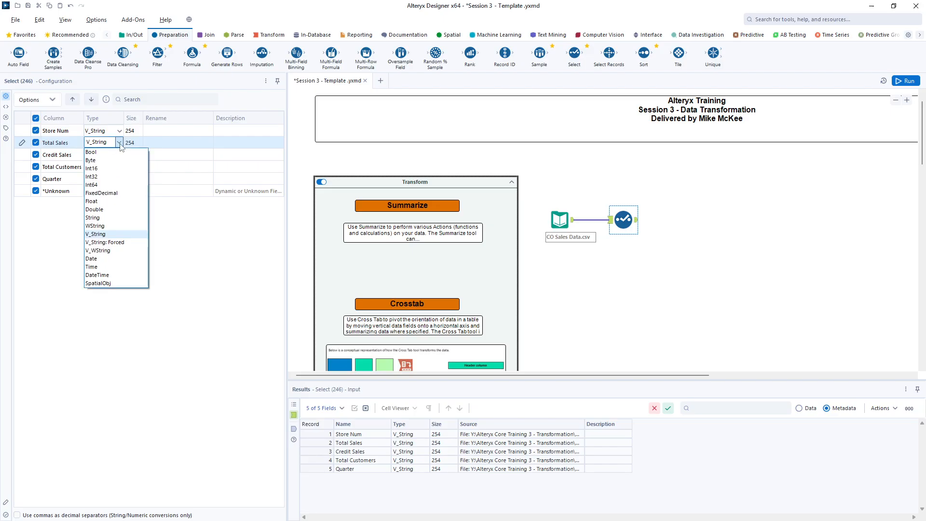
left_click(117, 209)
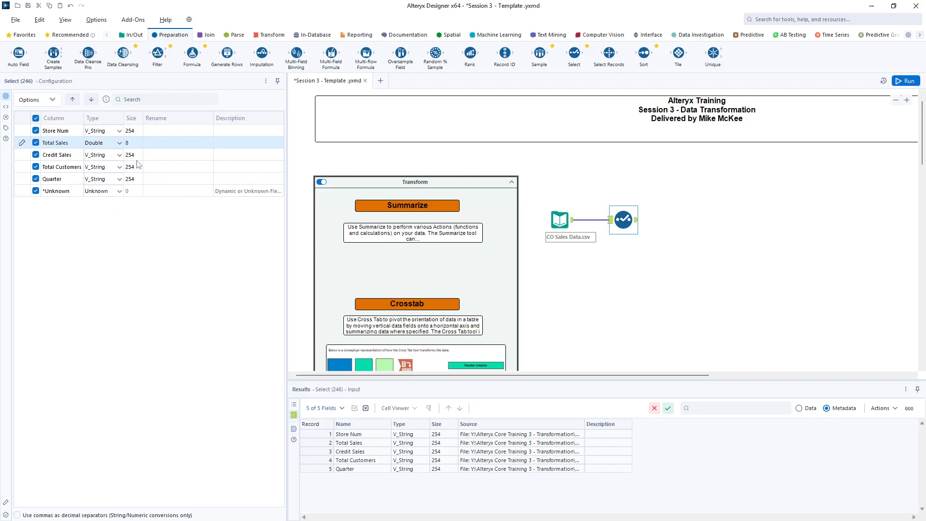
left_click(119, 154)
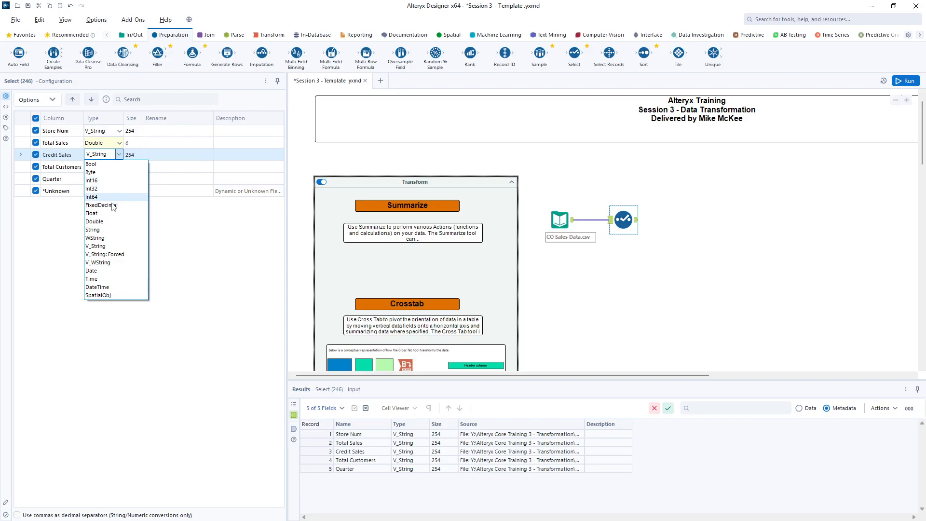
left_click(111, 222)
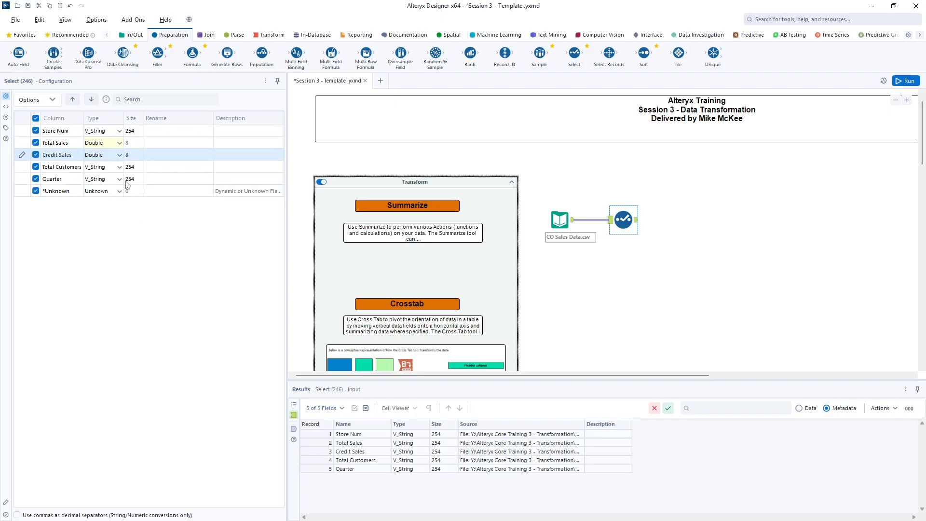
left_click(119, 166)
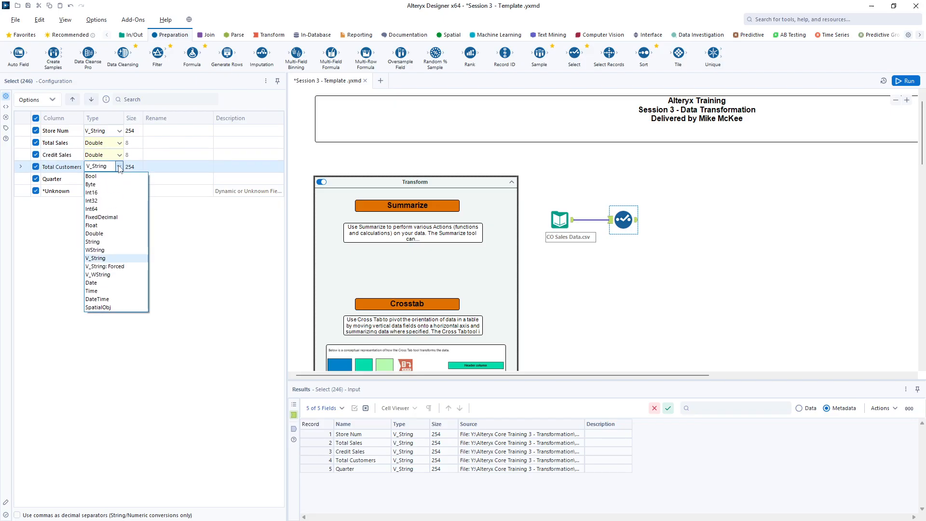
left_click(111, 234)
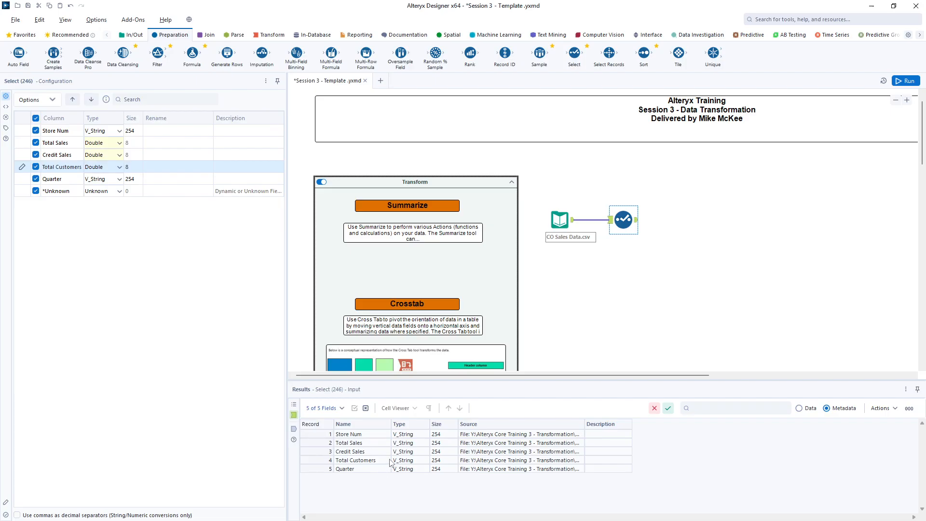
Step: Run the workflow and check the Select tool's output metadata, returning the results to the data view
left_click(799, 409)
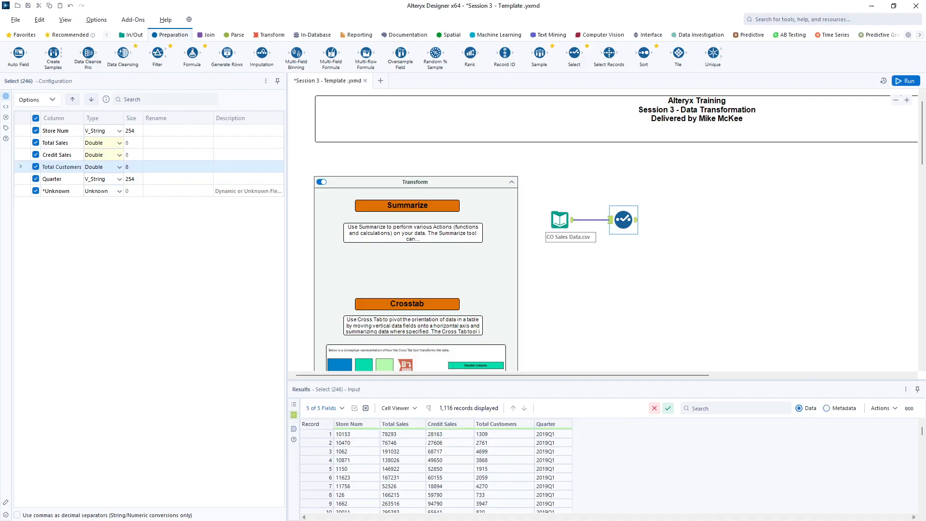
left_click(906, 80)
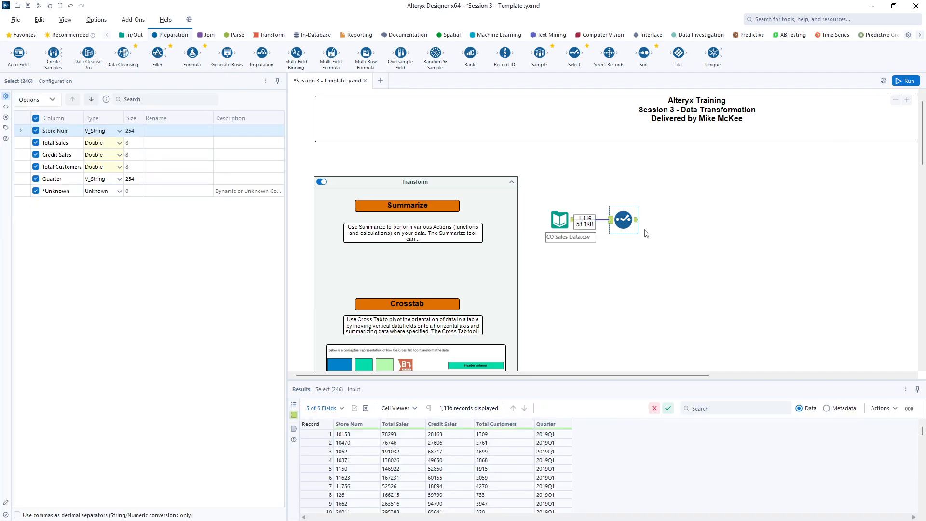
left_click(826, 409)
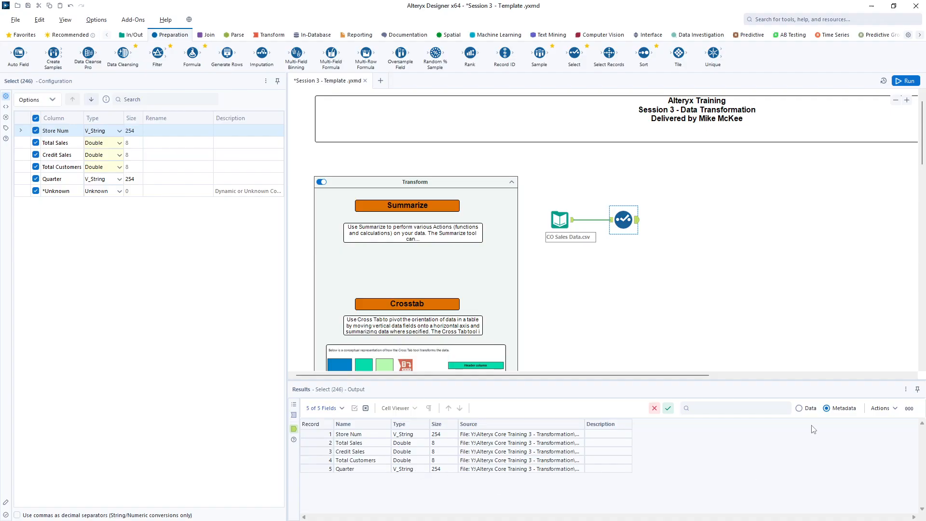
left_click(800, 409)
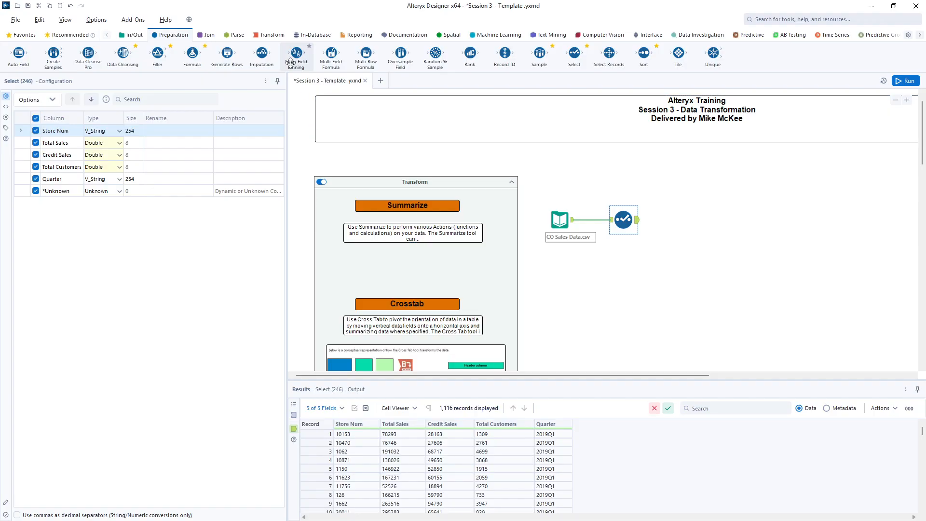
Step: Connect a Summarize tool after the Select tool and look through its incoming sales records from first to last quarter
left_click(273, 35)
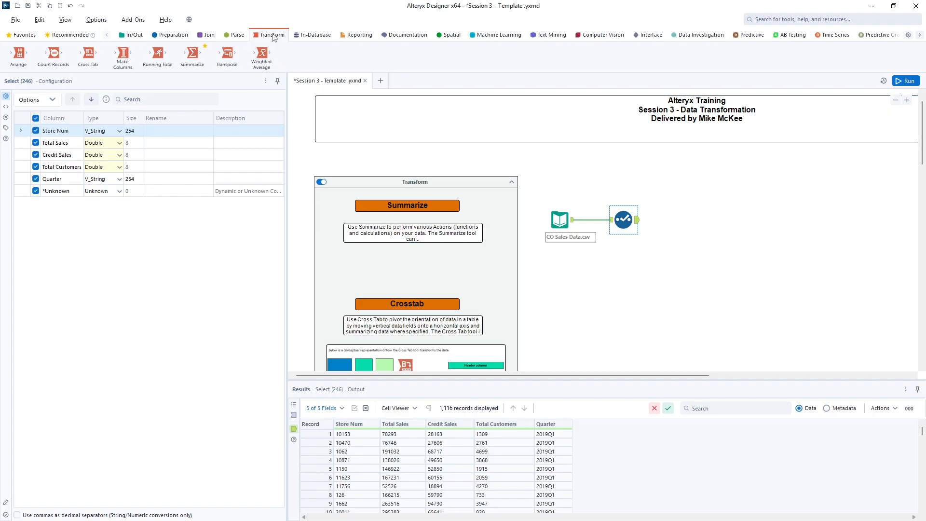
left_click_drag(193, 54, 694, 220)
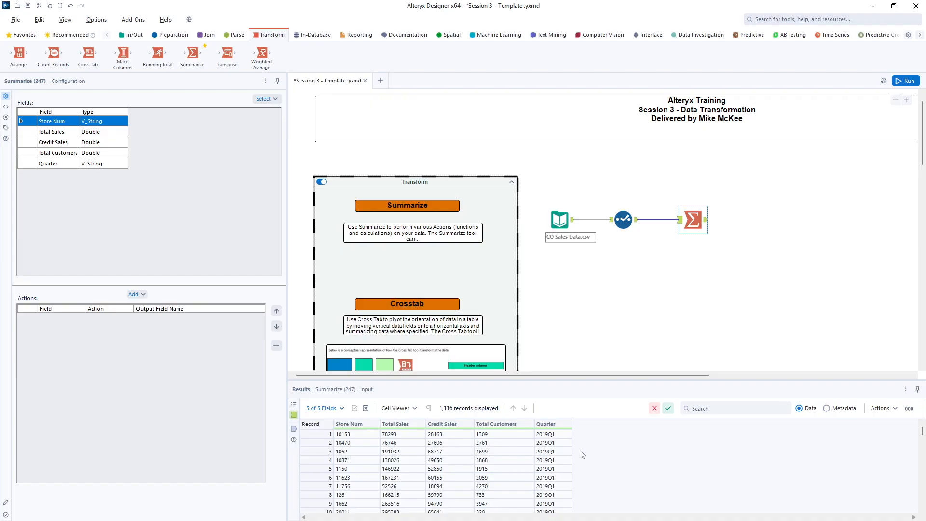
scroll(584, 454, "down", 15)
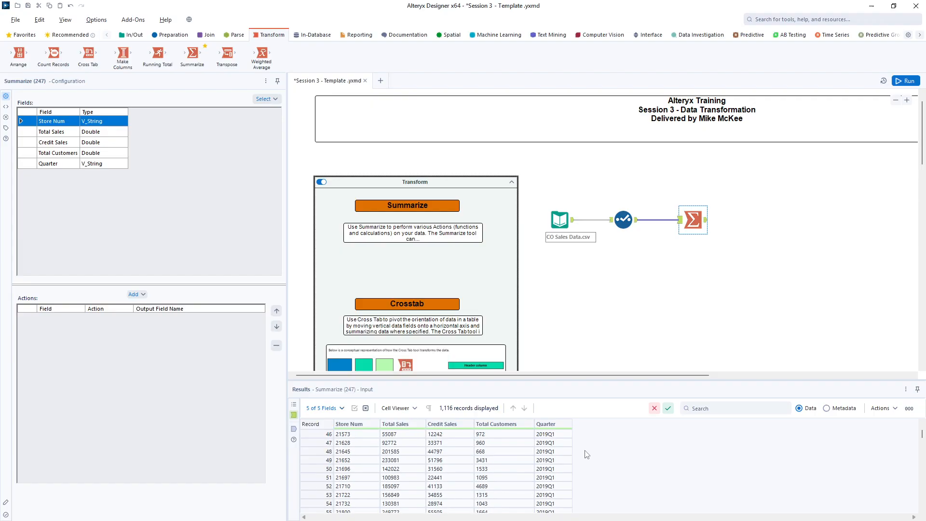
scroll(587, 454, "down", 8)
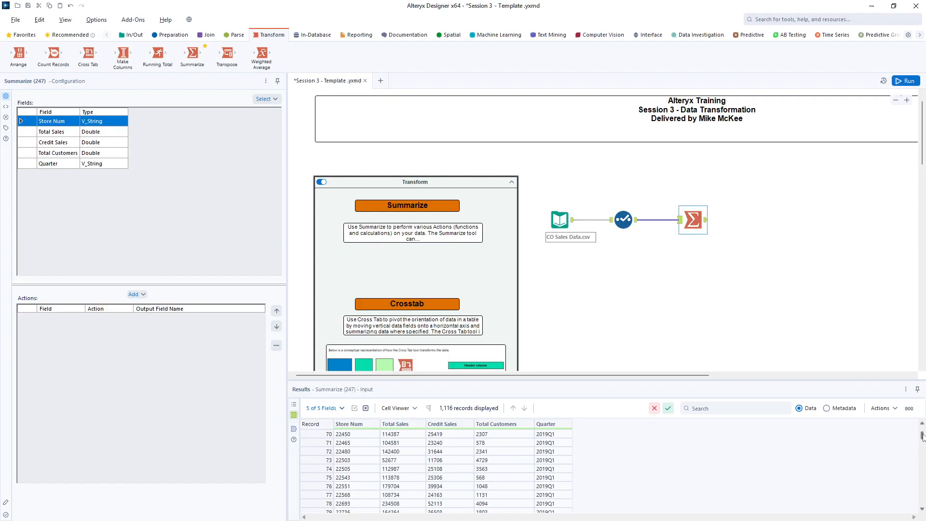
left_click_drag(923, 437, 921, 501)
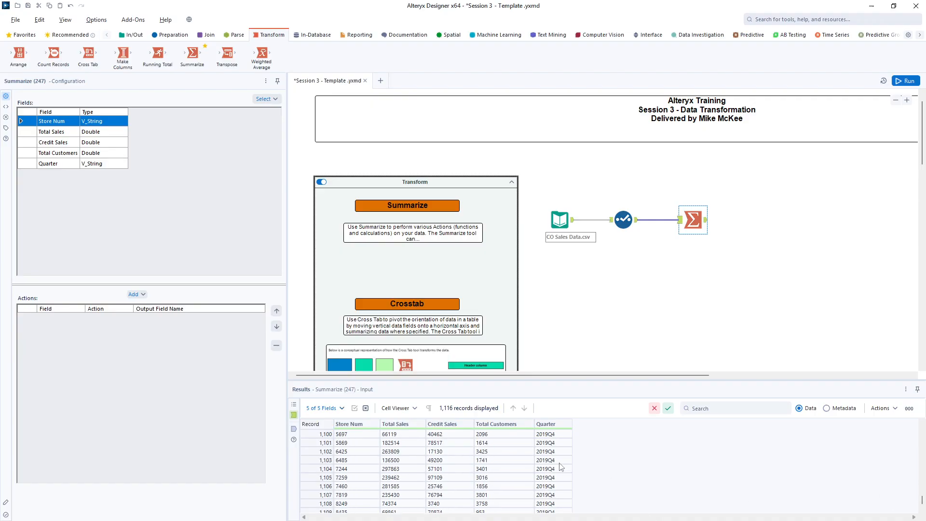
left_click_drag(921, 502, 922, 427)
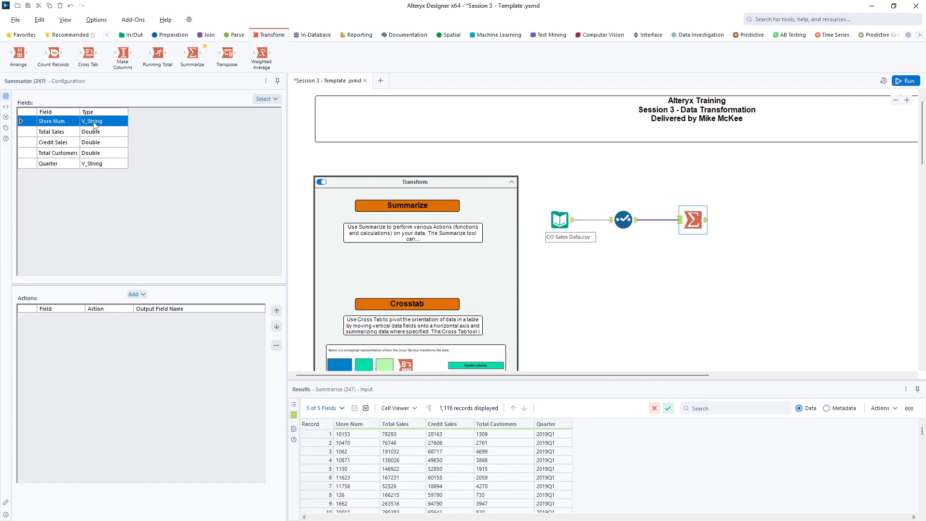
Step: Add a Group By action on the Store Num field in the Summarize tool
left_click(140, 295)
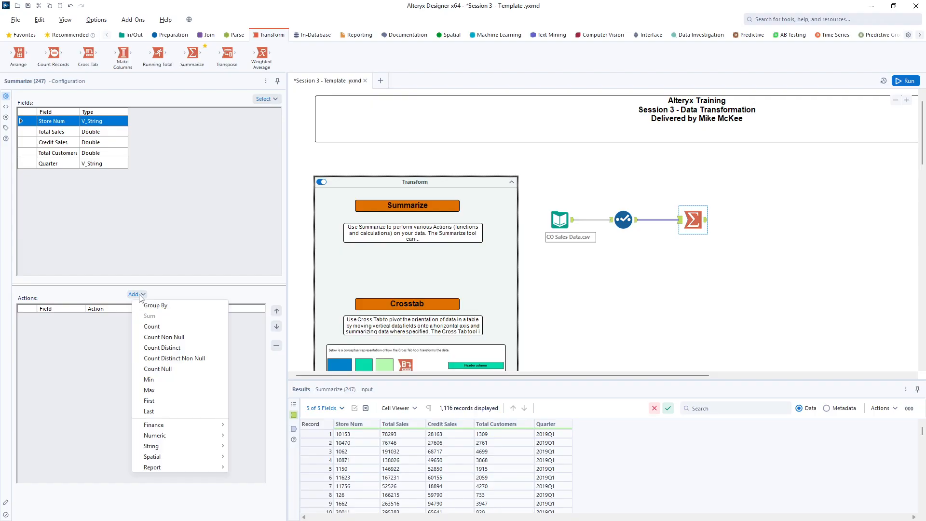
left_click(168, 307)
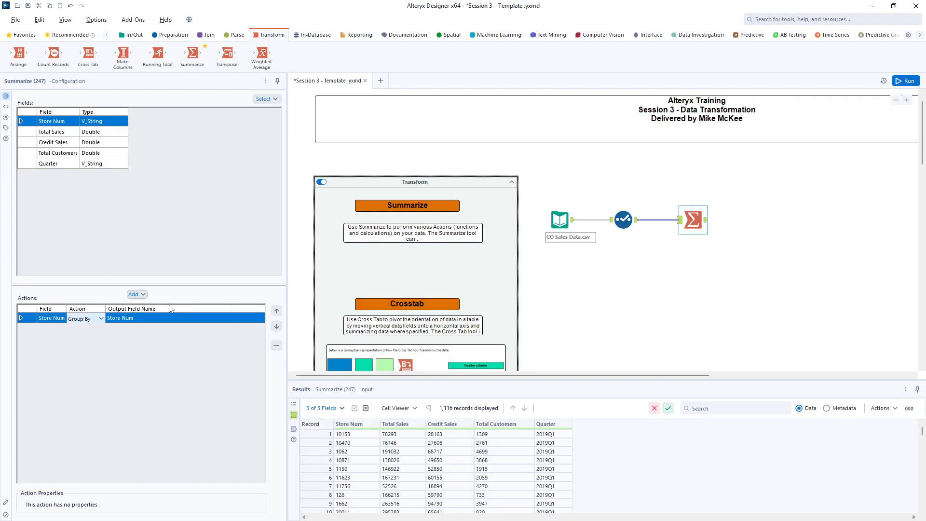
left_click(356, 434)
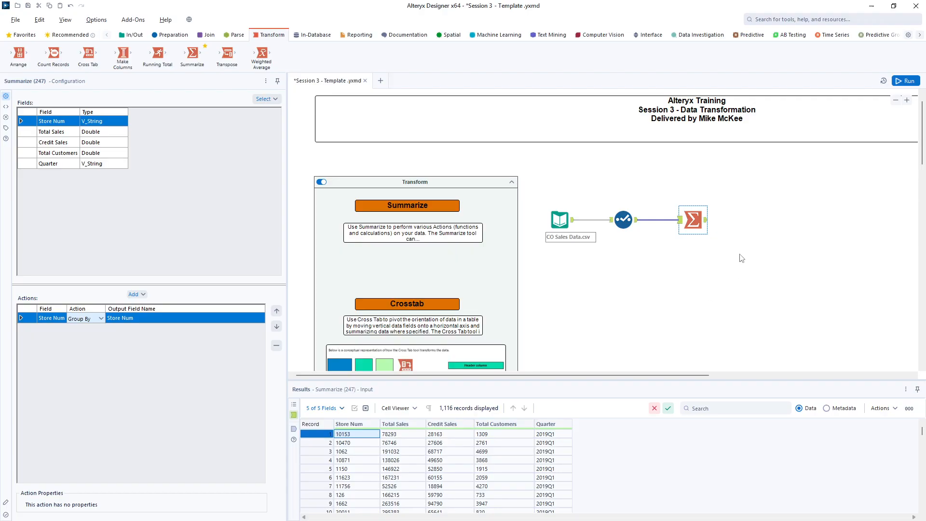
Step: Run the workflow and review the Summarize tool's output list of grouped store numbers
left_click(900, 84)
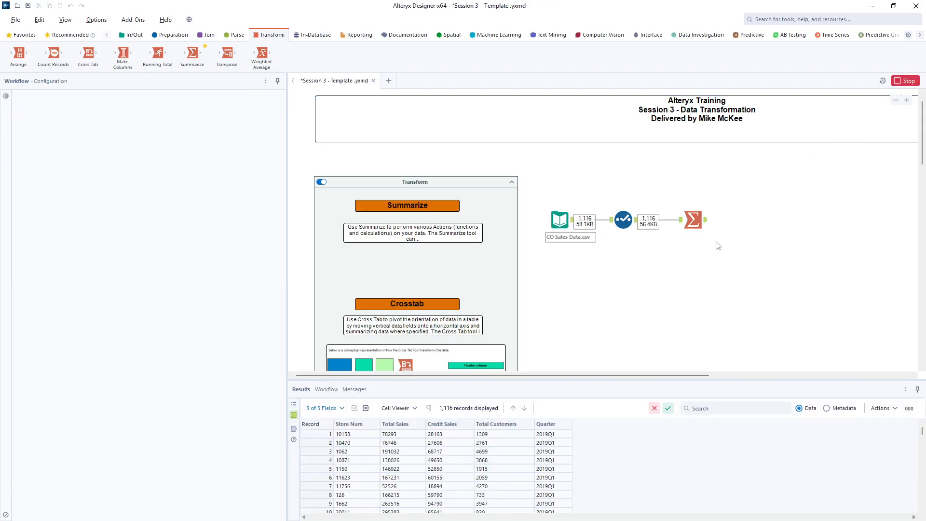
left_click(708, 224)
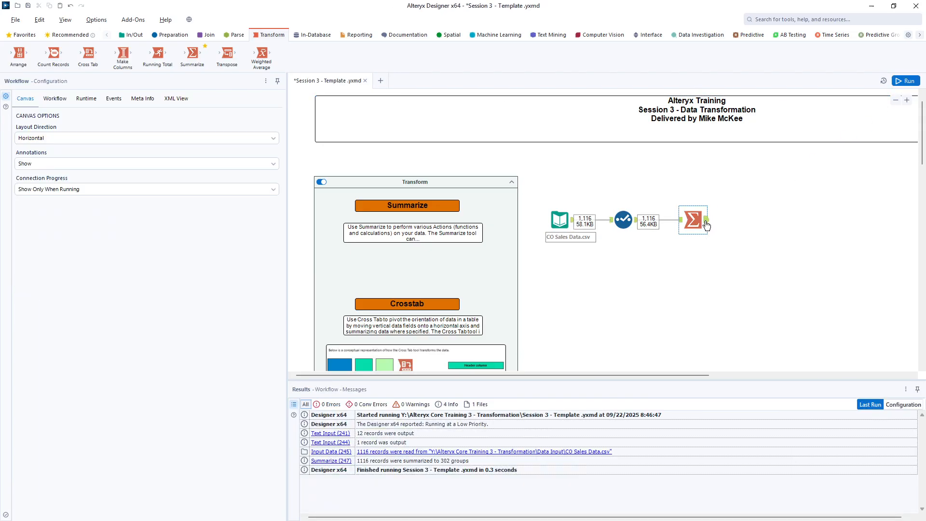
left_click(705, 220)
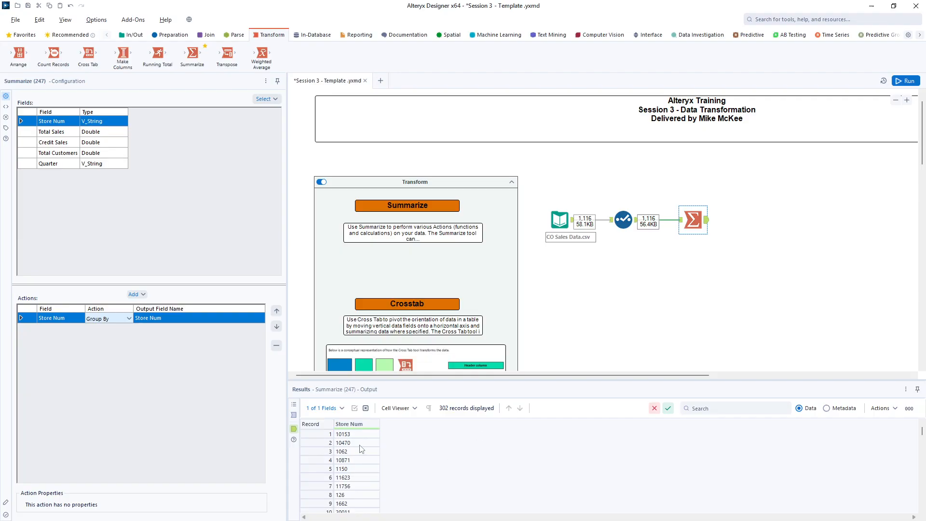
scroll(357, 489, "down", 4)
scroll(356, 489, "up", 4)
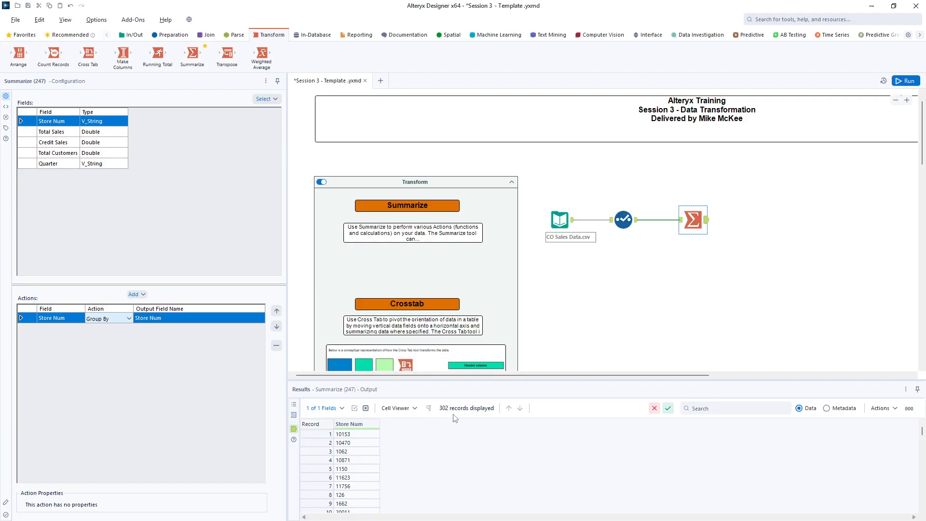
Step: Show the Summarize tool's input data and add a Sum action for the Total Sales field
left_click(293, 415)
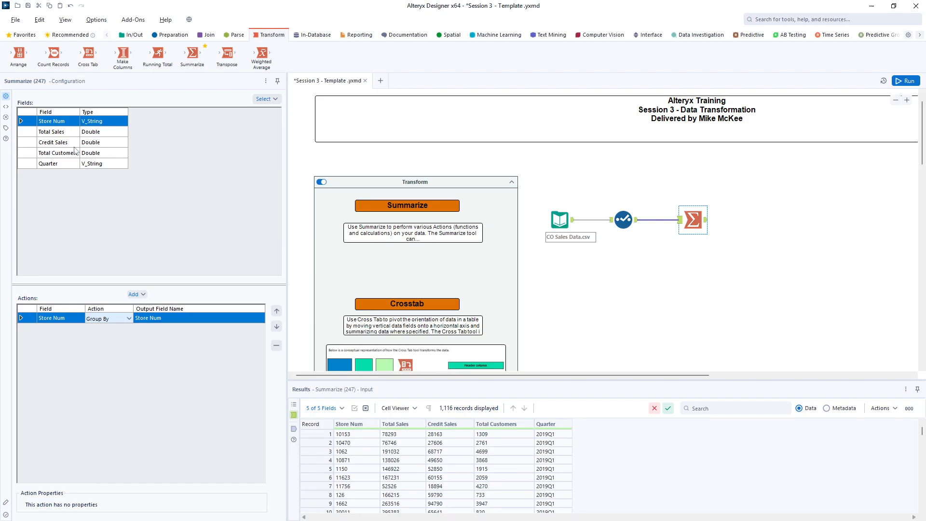
left_click(58, 132)
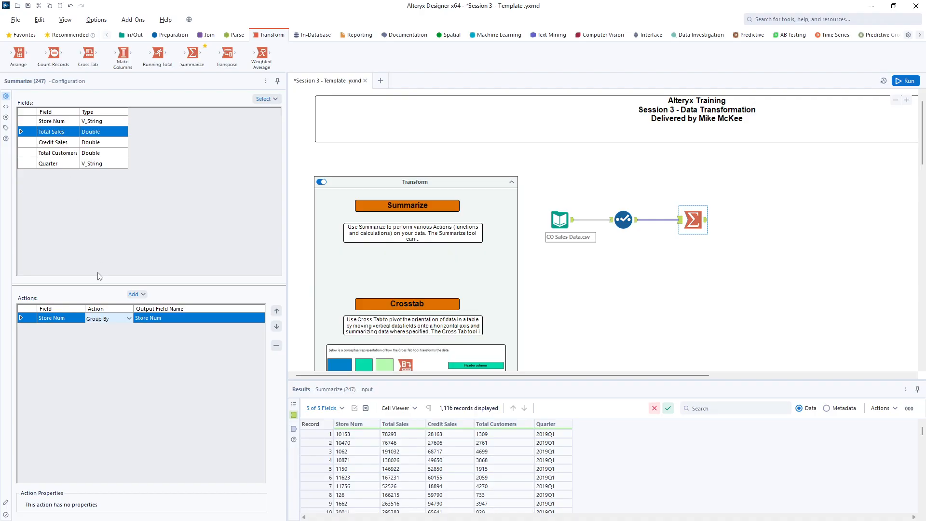
left_click(135, 295)
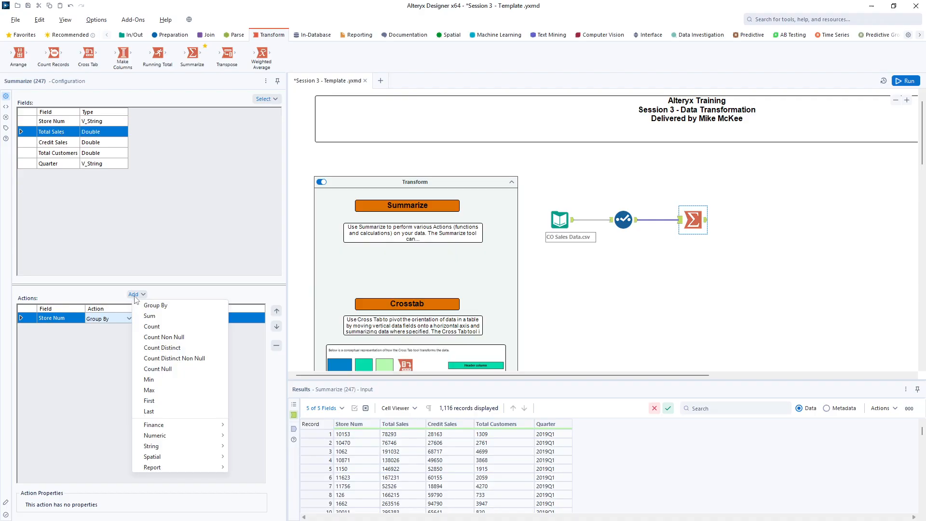
left_click(149, 316)
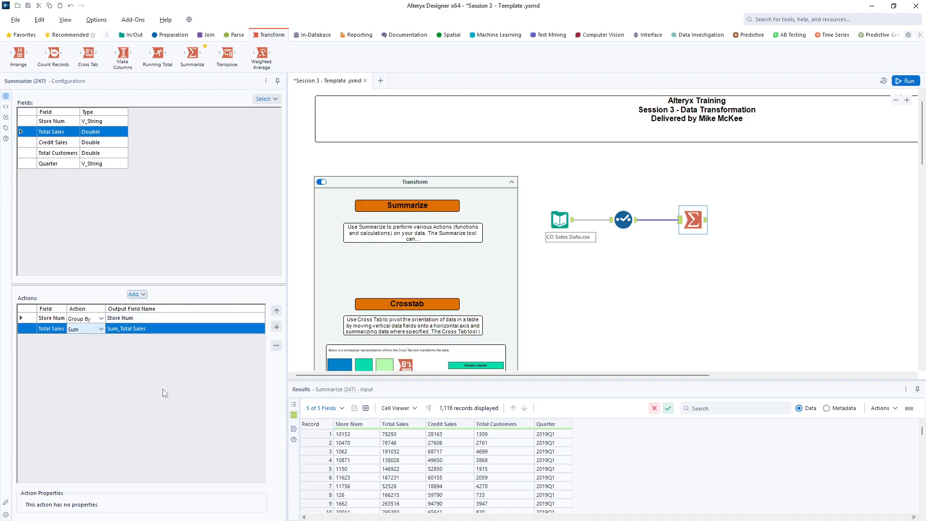
left_click(107, 330)
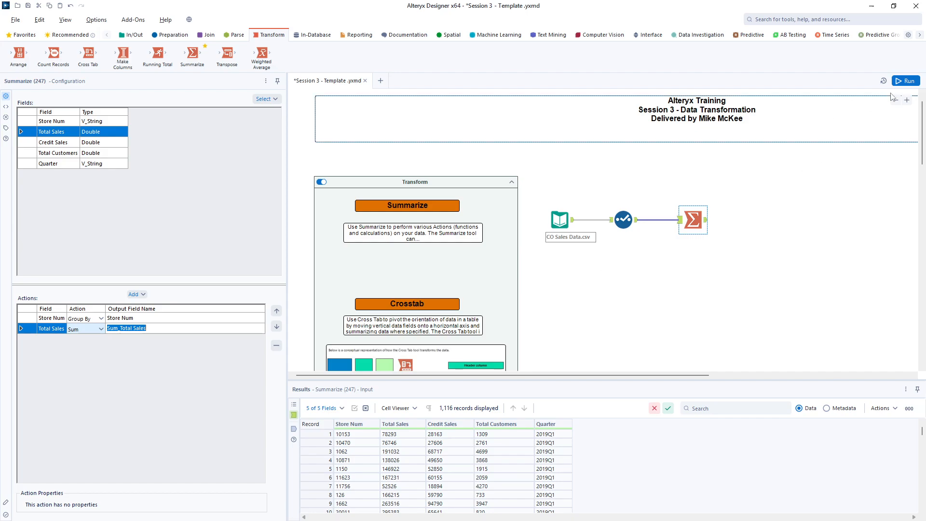
Step: Run the workflow and inspect the first store's summed total sales in the Summarize output
left_click(902, 83)
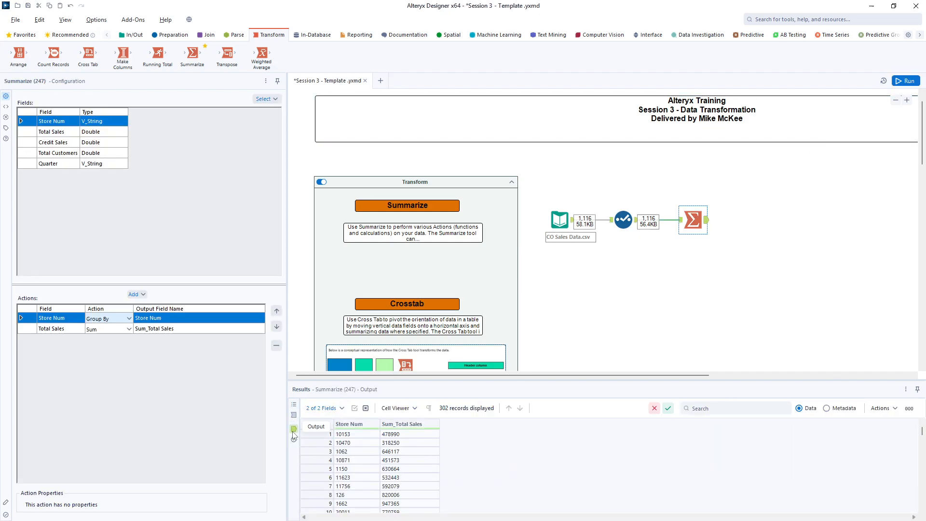
left_click(345, 435)
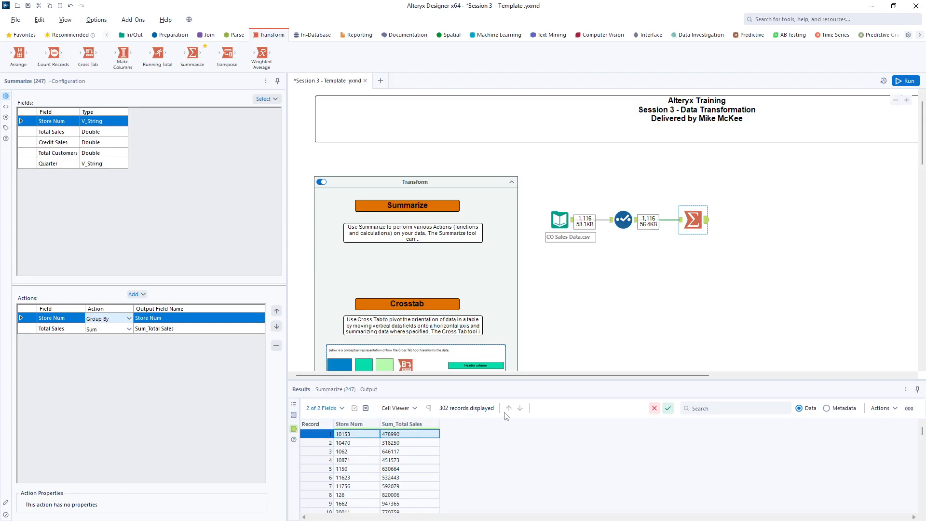
left_click(404, 436)
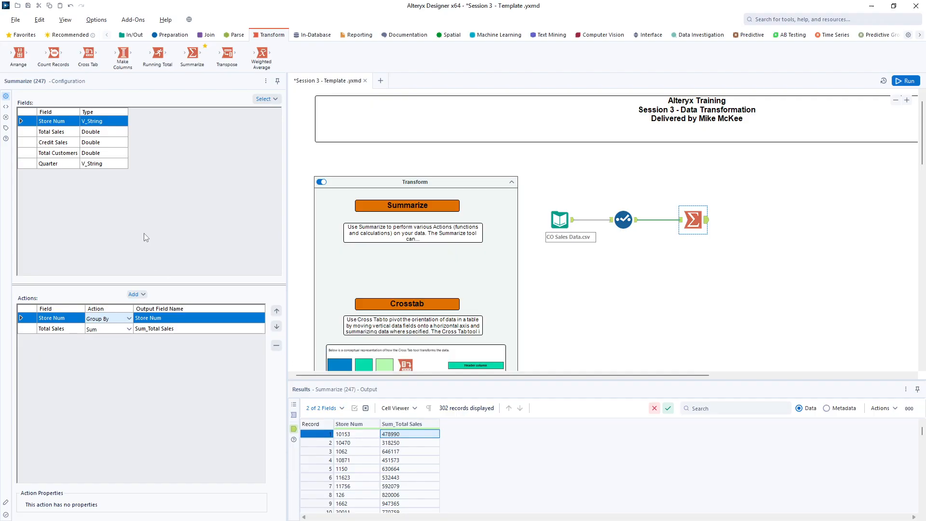
Step: Add a Sum action for the Credit Sales field in the Summarize tool
left_click(62, 144)
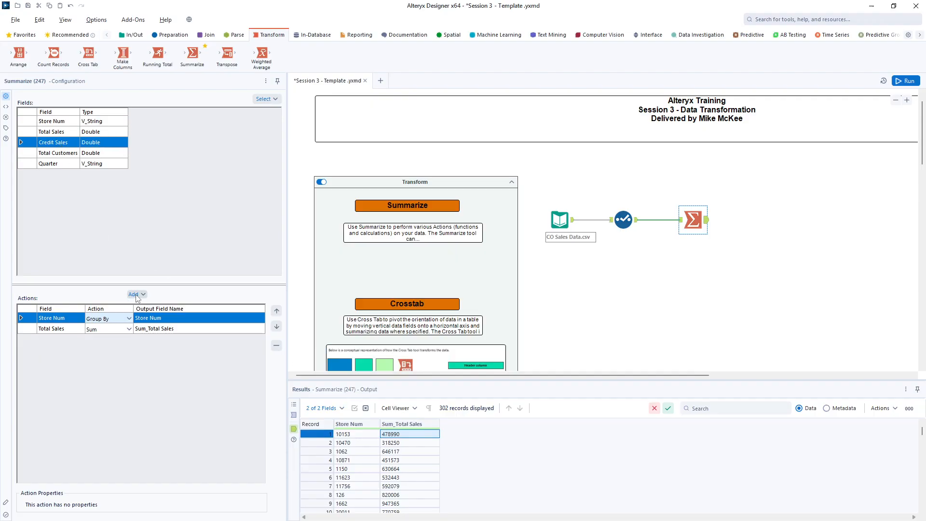
left_click(135, 294)
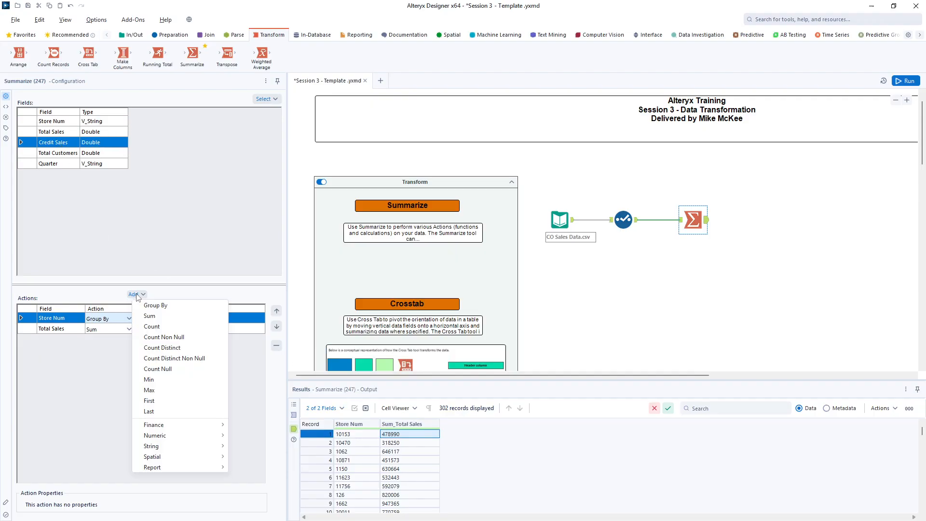
left_click(150, 316)
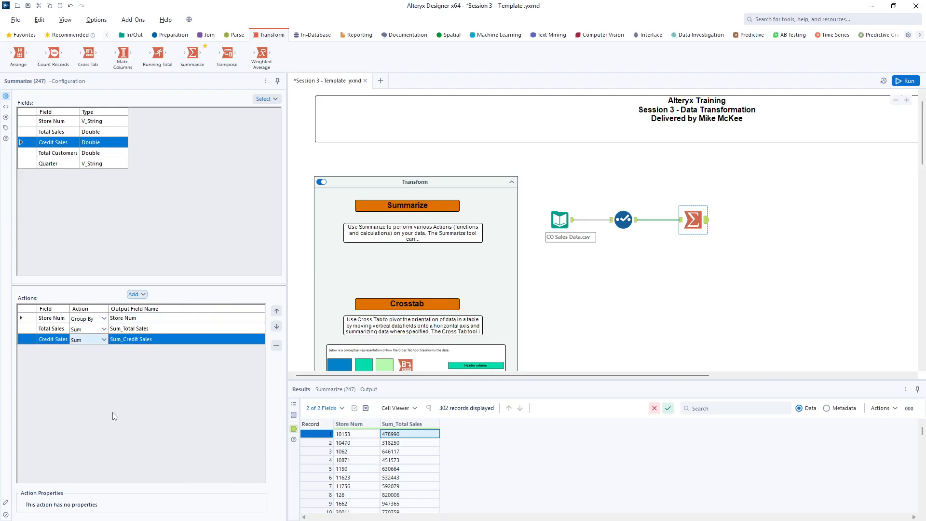
Step: Add a numeric Average action for the Total Customers field in the Summarize tool and run the workflow
left_click(65, 152)
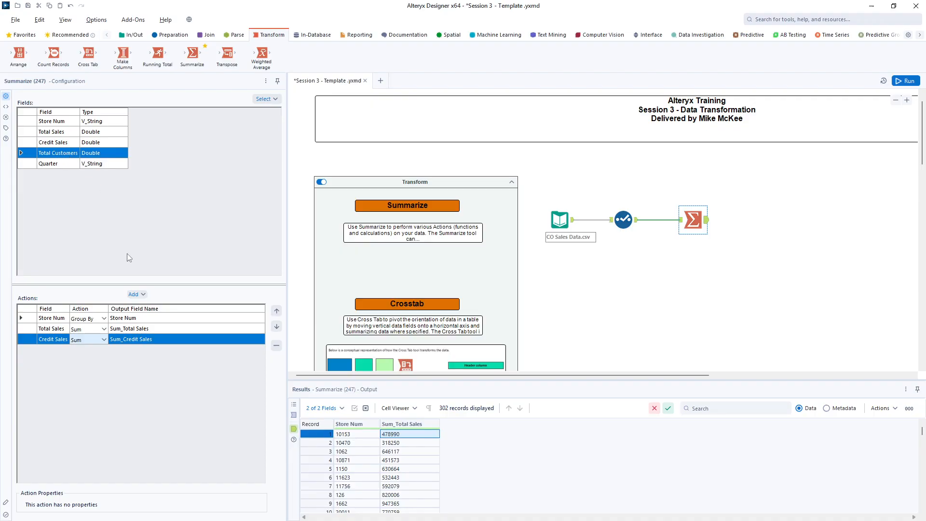
left_click(143, 295)
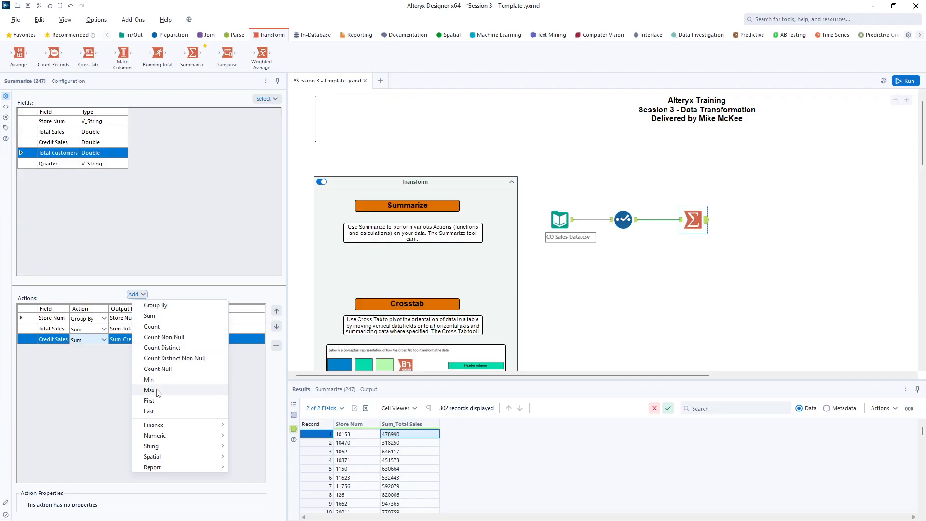
mouse_move(161, 427)
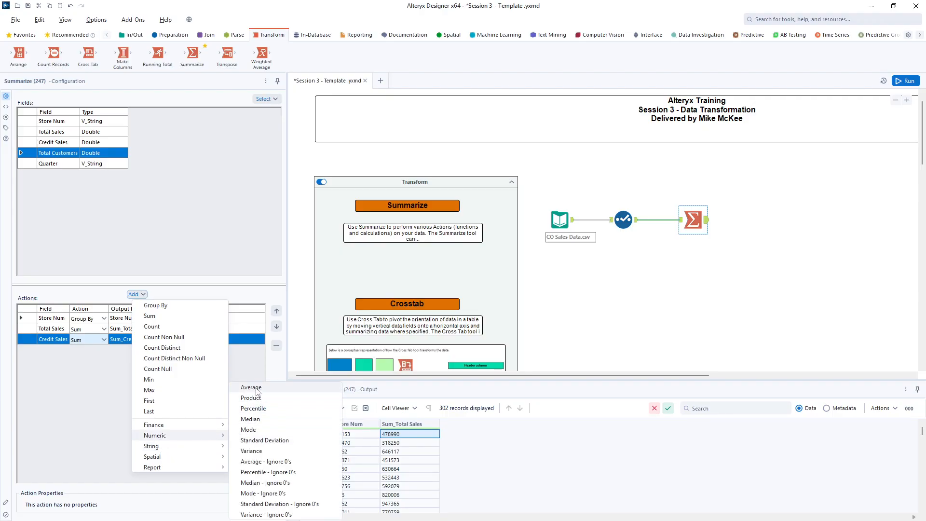
left_click(257, 391)
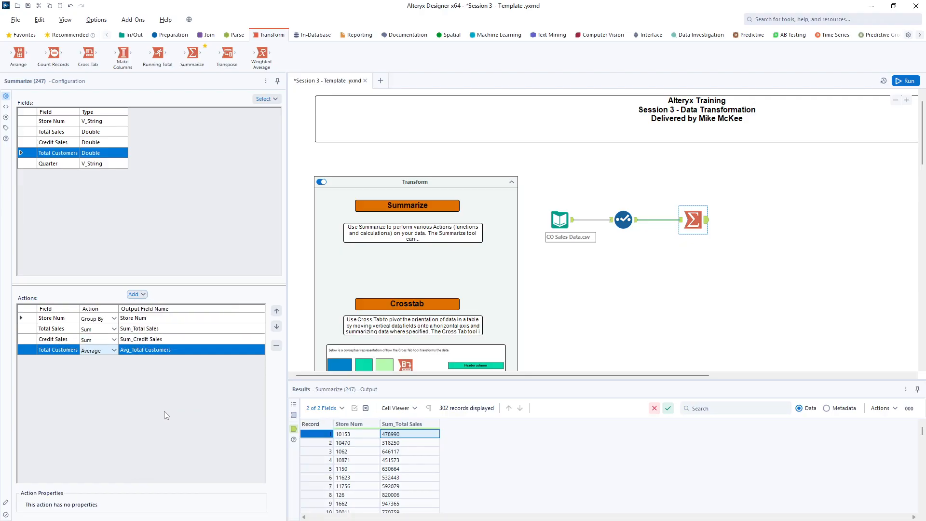
left_click(905, 80)
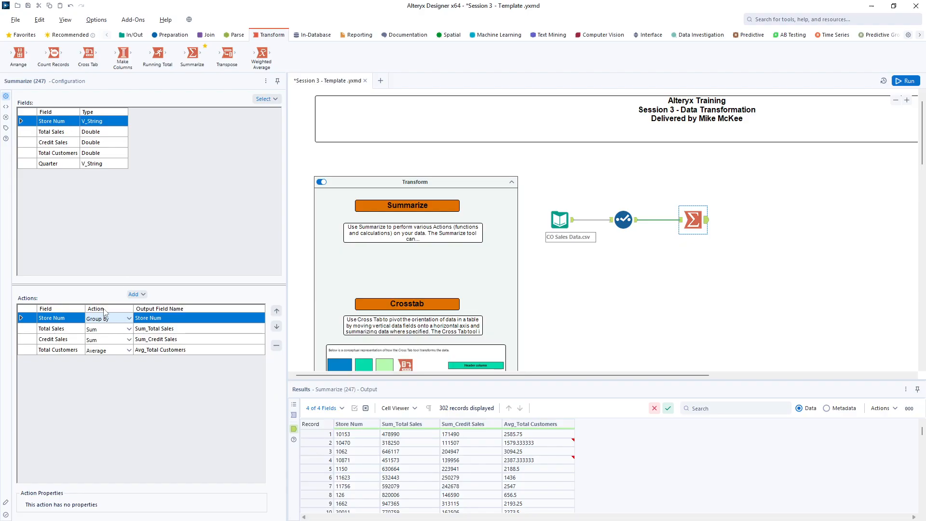
Step: Add a Count action on the Store Num field in the Summarize tool and run the workflow
left_click(133, 295)
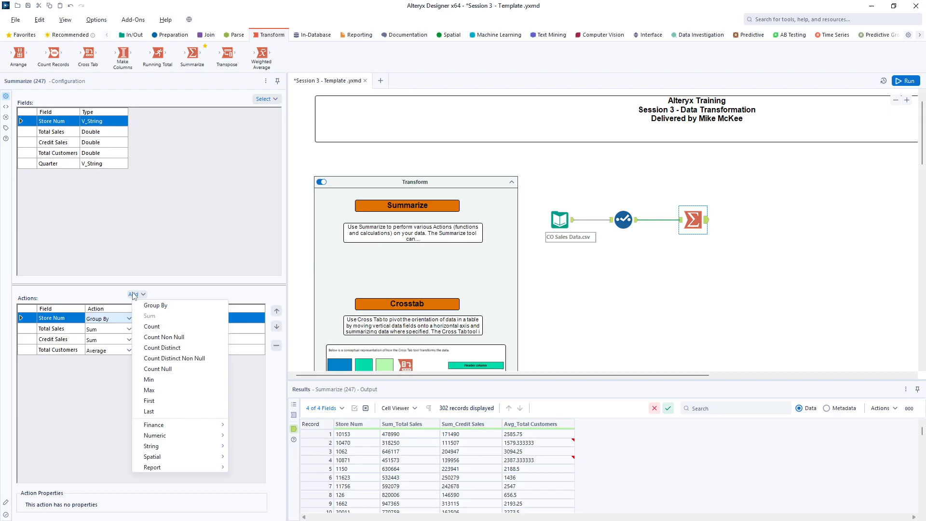
left_click(175, 327)
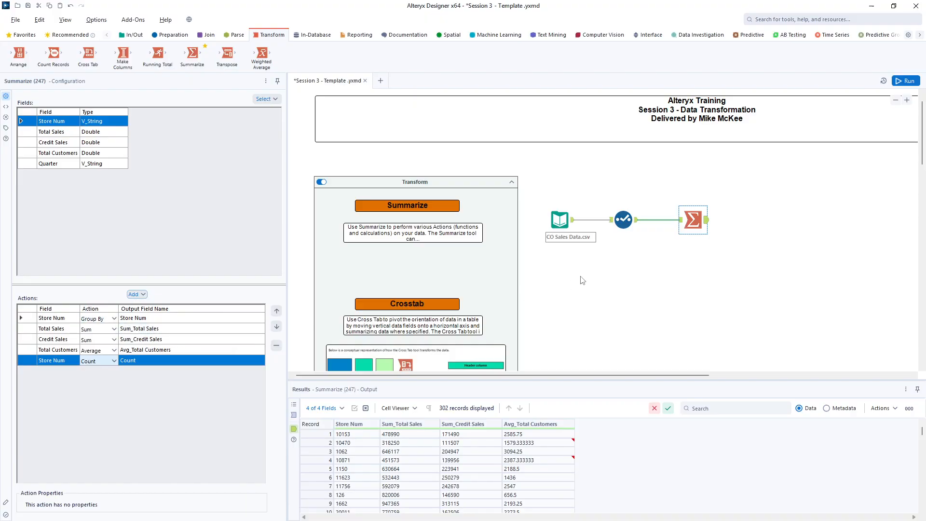
left_click(914, 83)
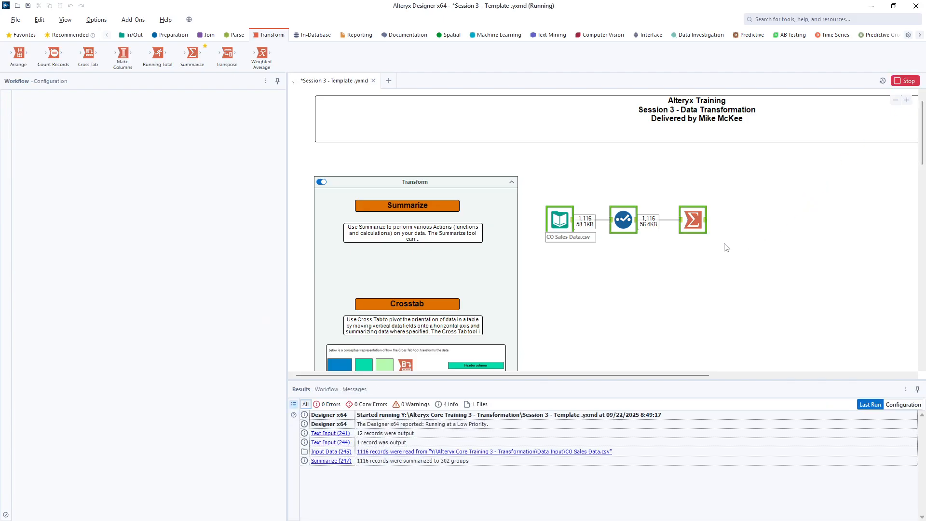
Step: Show the Summarize tool's output and examine the Count values of the first two stores
left_click(703, 223)
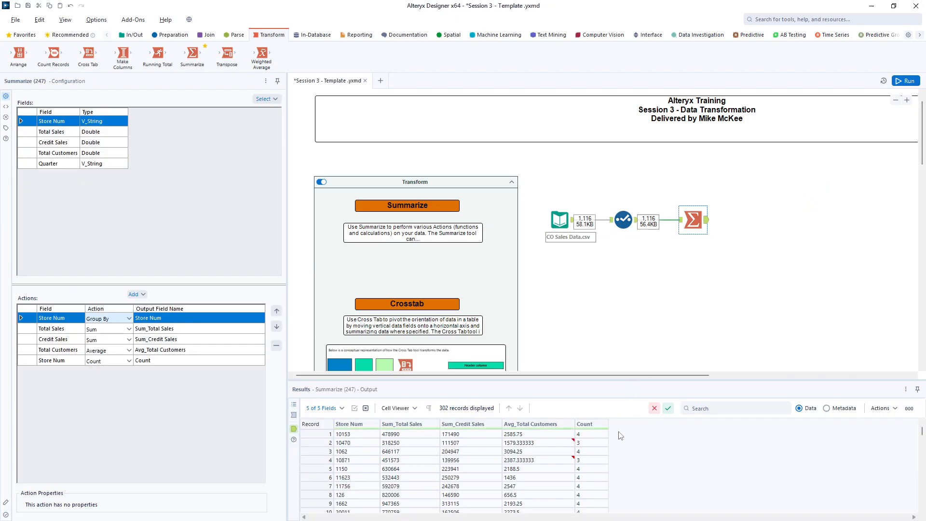
left_click(602, 436)
left_click(592, 443)
left_click(583, 436)
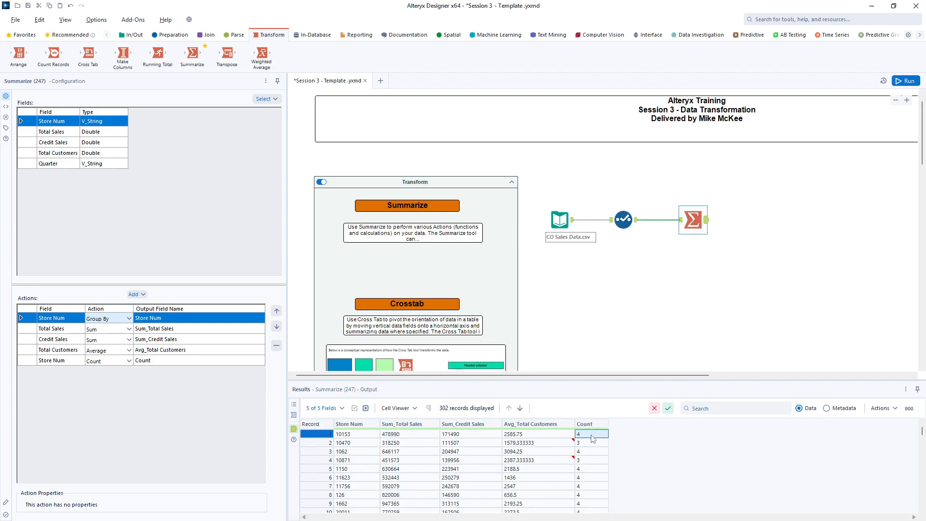
left_click(596, 443)
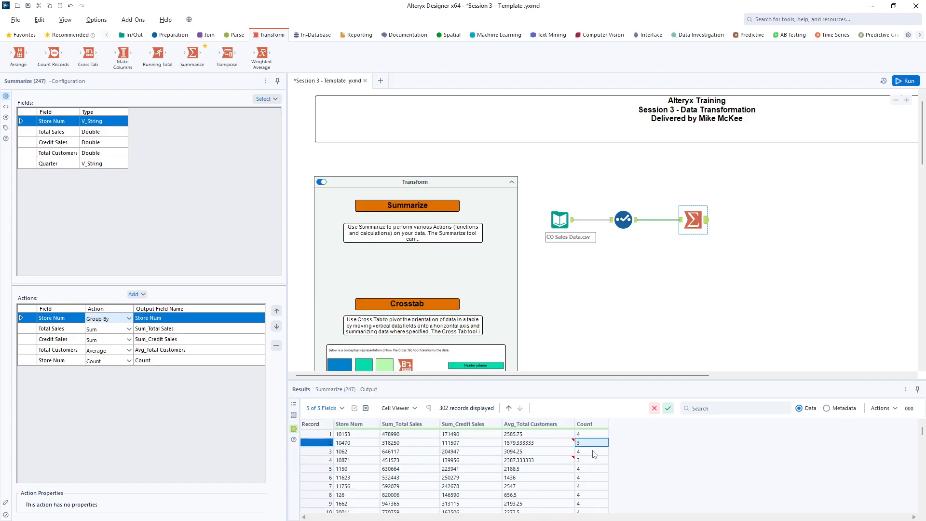
Step: Examine the Count values of further stores in the Summarize output, including store 20220
scroll(594, 453, "down", 4)
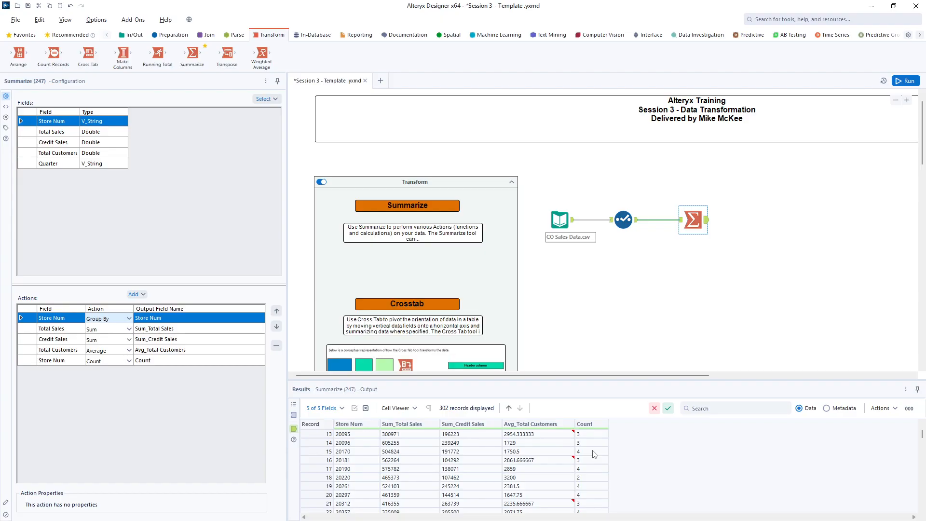
left_click(597, 477)
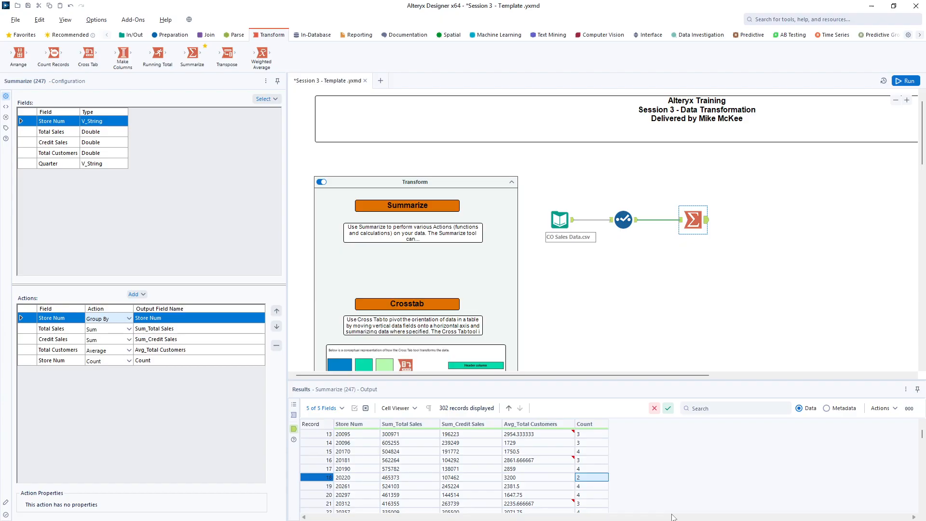
scroll(673, 517, "up", 4)
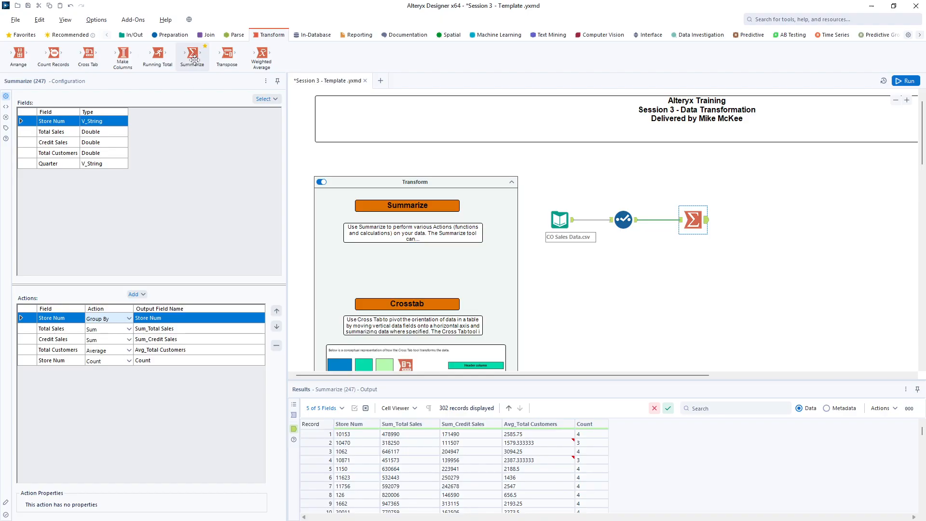
Step: Add a second Summarize tool below the first, connect it directly to CO Sales Data.csv and group it by Store Num
left_click_drag(193, 64, 697, 271)
left_click_drag(573, 220, 694, 281)
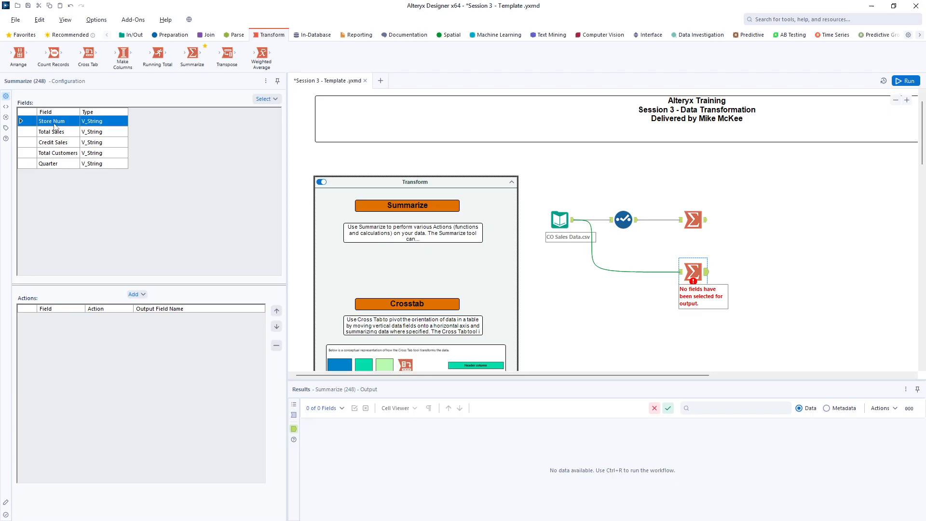
left_click(140, 294)
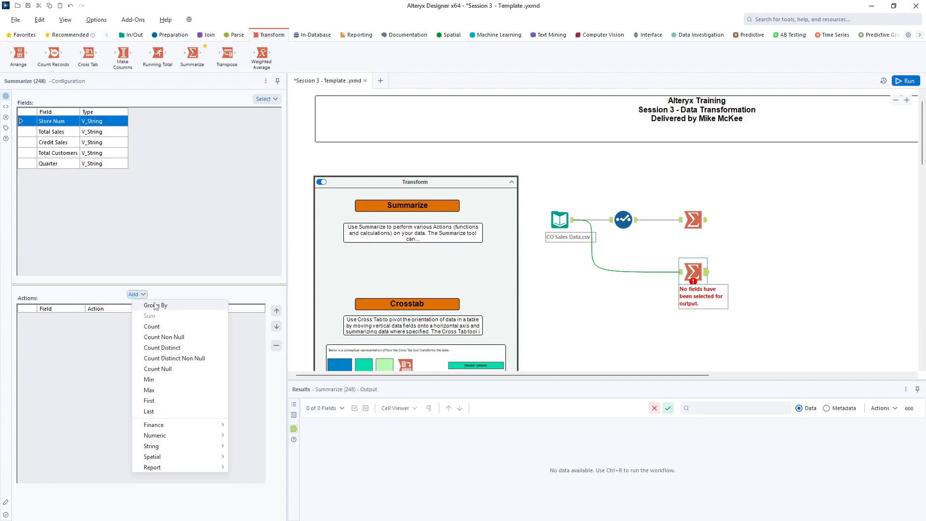
left_click(156, 306)
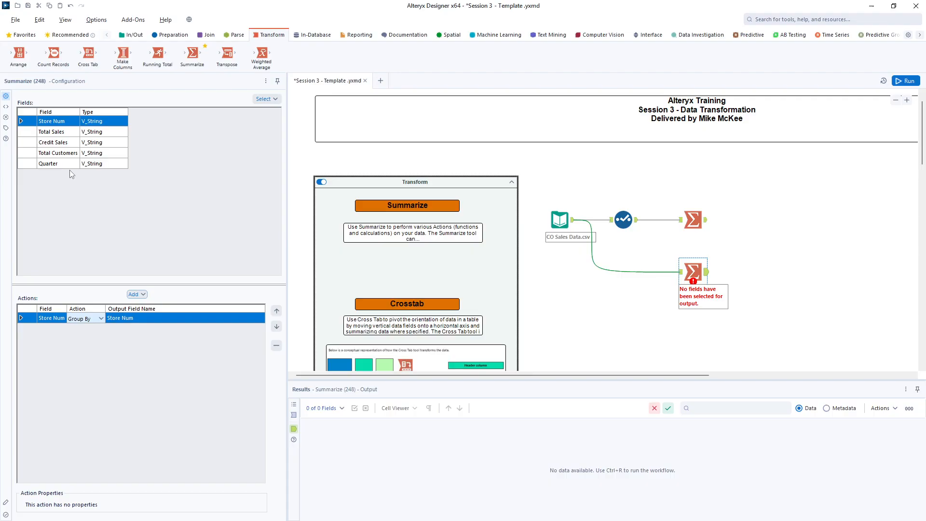
Step: Add a string Concatenate action for Total Sales in the second Summarize tool, using | as the separator
left_click(64, 134)
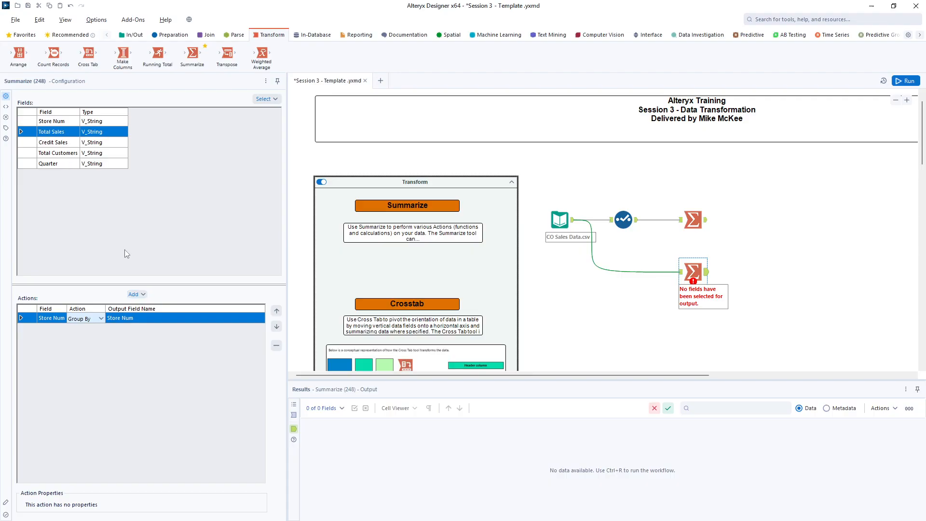
left_click(136, 295)
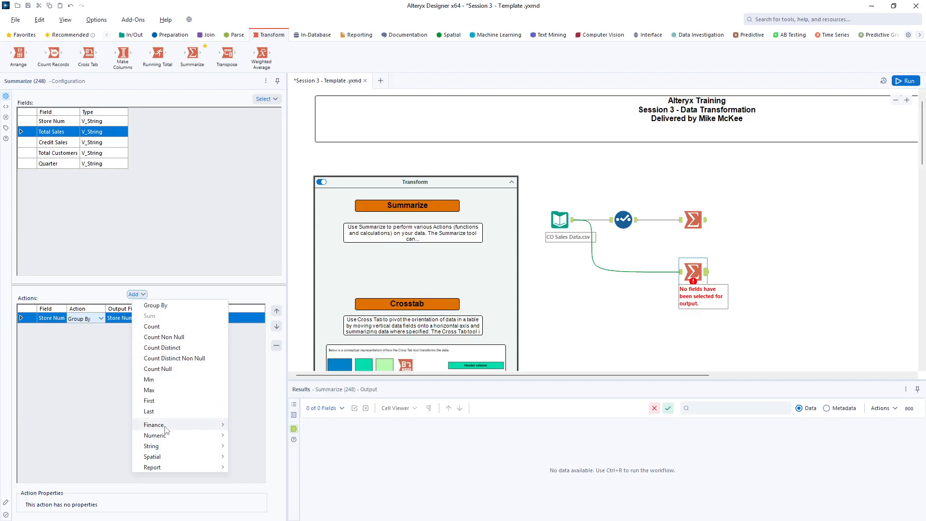
mouse_move(164, 447)
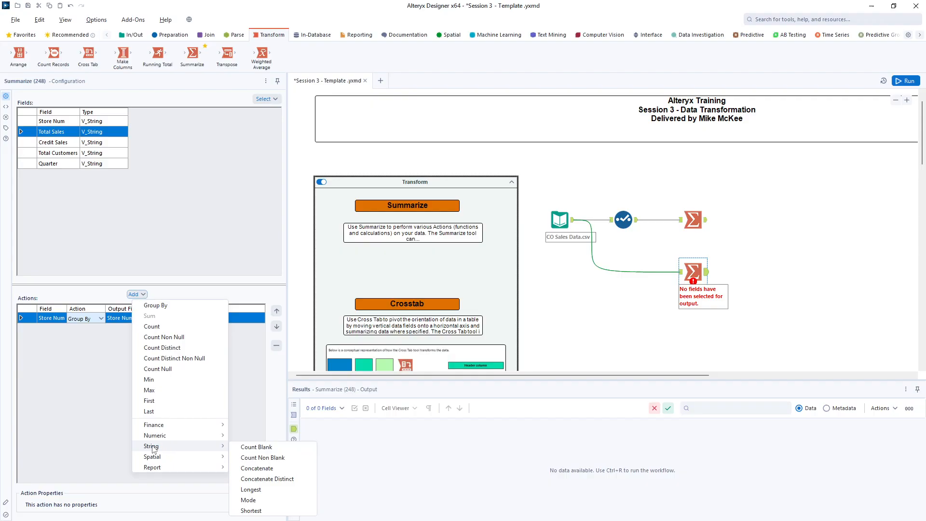
left_click(256, 468)
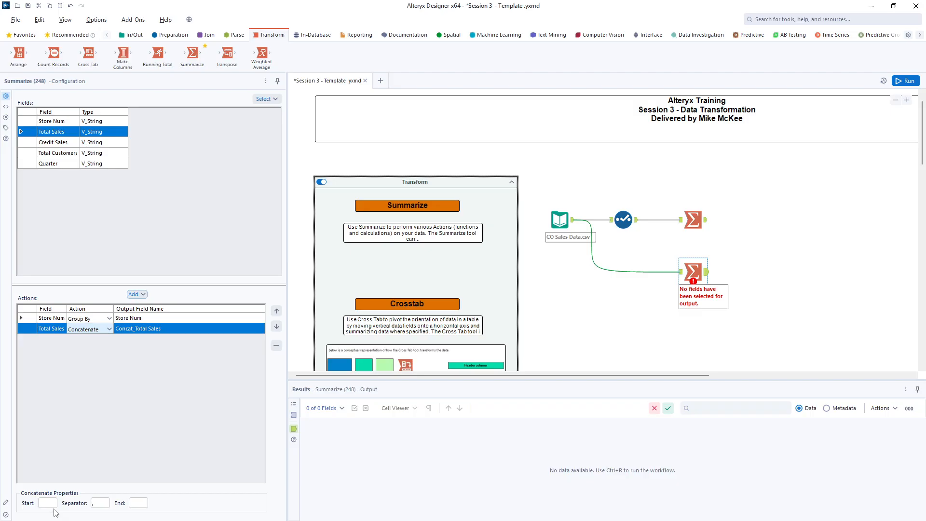
left_click_drag(100, 503, 84, 503)
type("|")
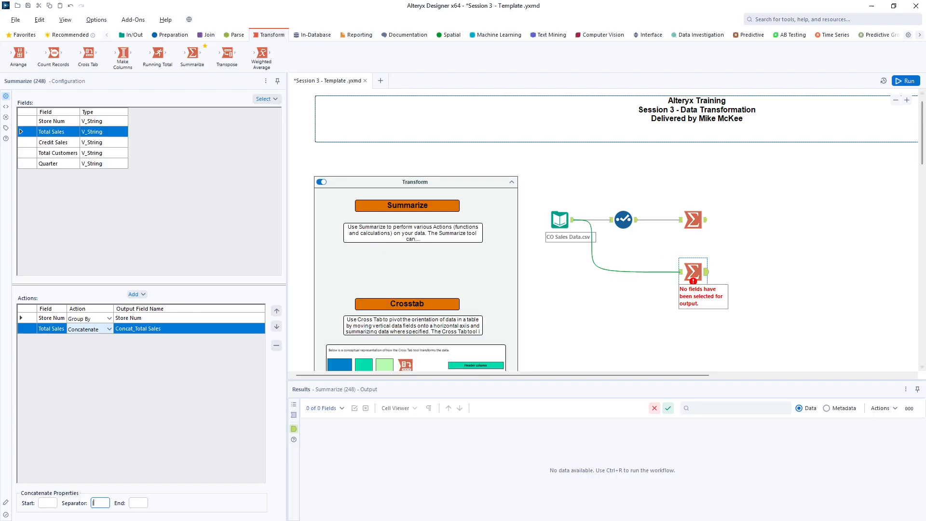
Step: Run the workflow and examine the concatenated sales of the first store in the second Summarize tool's output
left_click(905, 81)
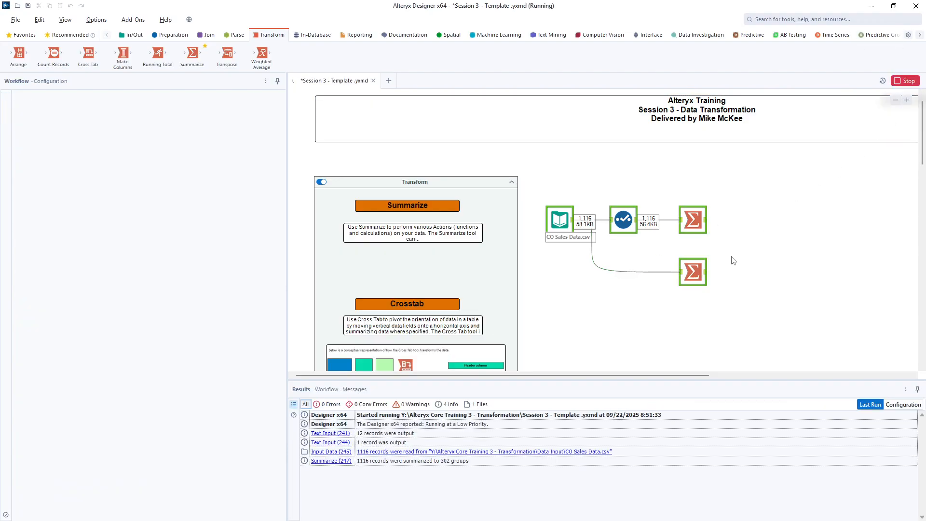
left_click(706, 273)
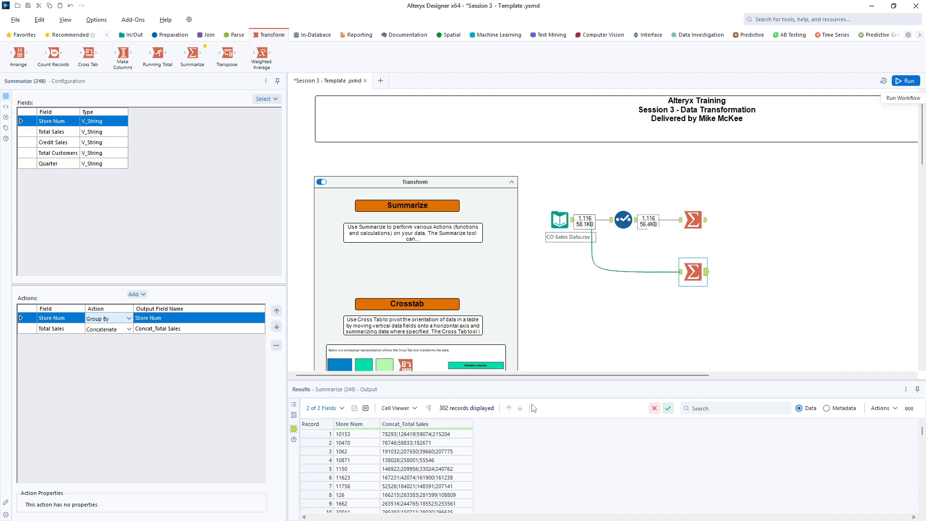
left_click(350, 436)
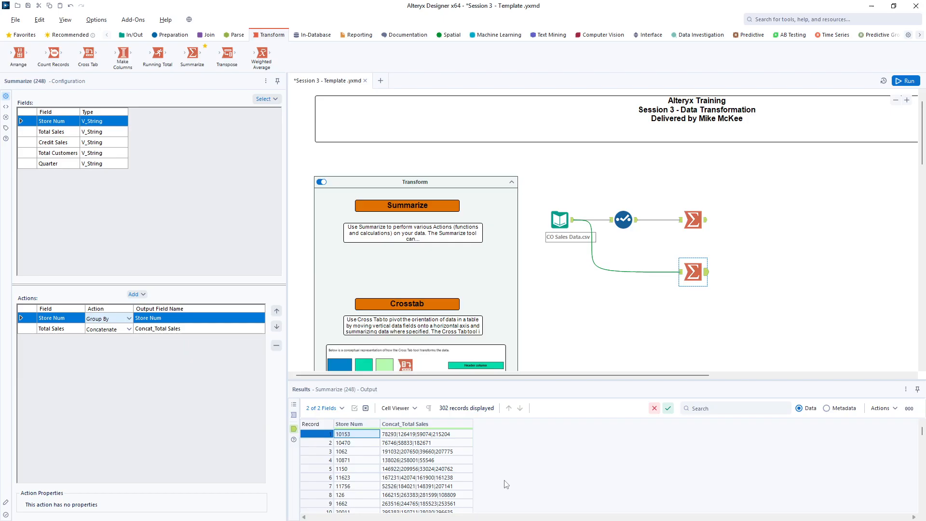
Step: Add a Text To Columns tool after the second Summarize tool and set Concat_Total Sales as the column to split
left_click(236, 35)
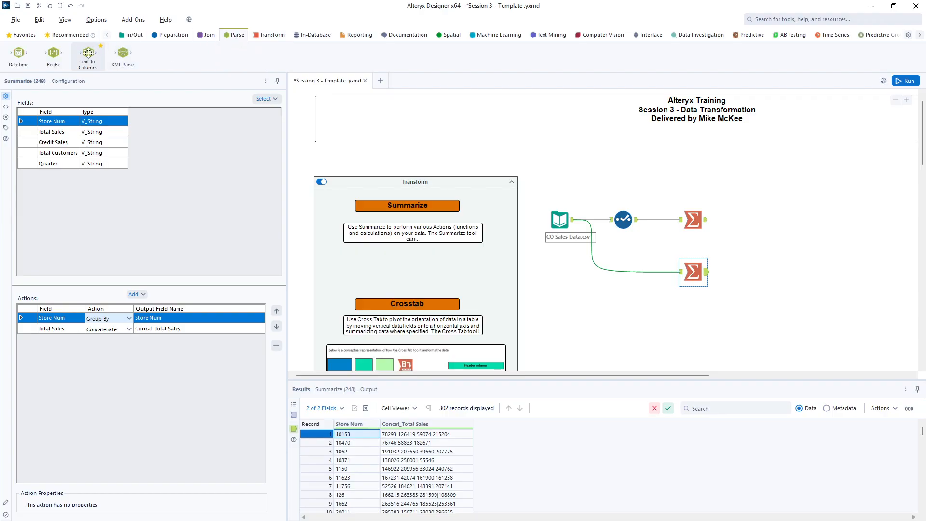
left_click_drag(88, 53, 751, 272)
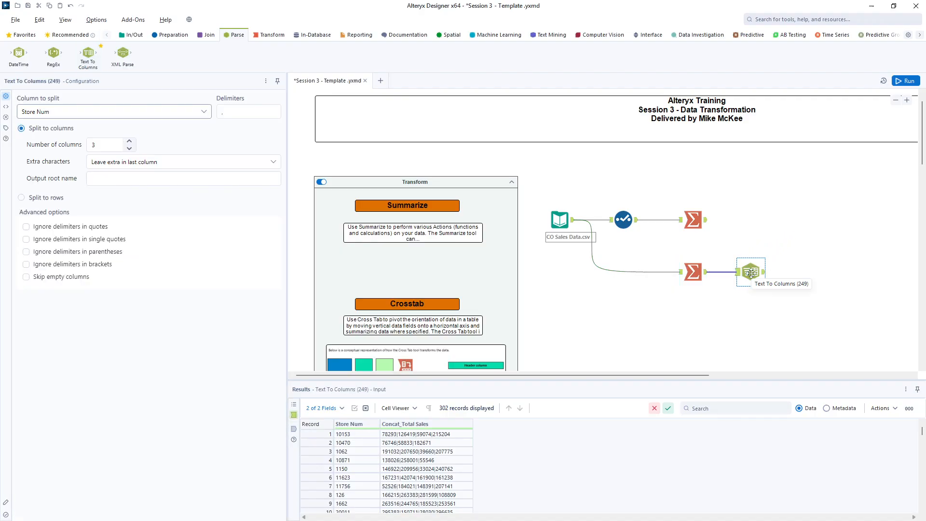
left_click(205, 113)
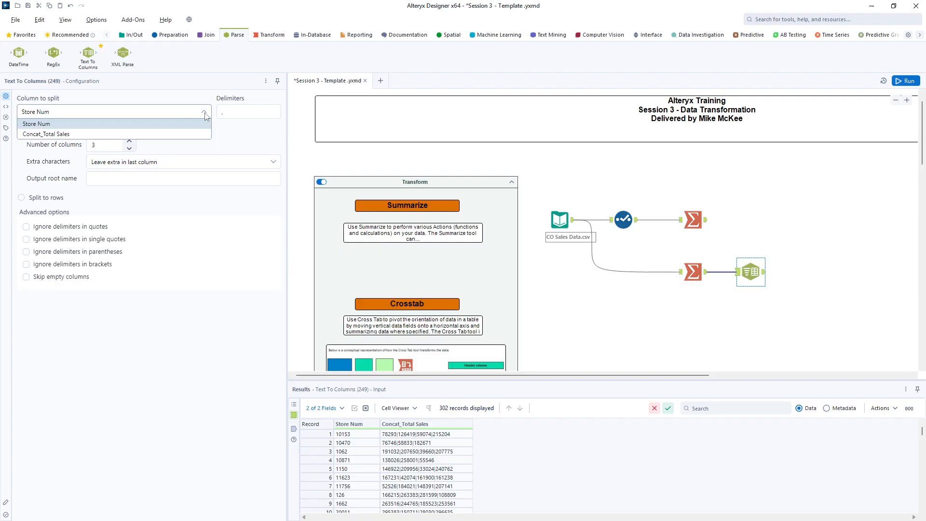
left_click(166, 134)
Step: Set the Text To Columns delimiter to | with 4 output columns, and run the workflow to check the first record
left_click(232, 111)
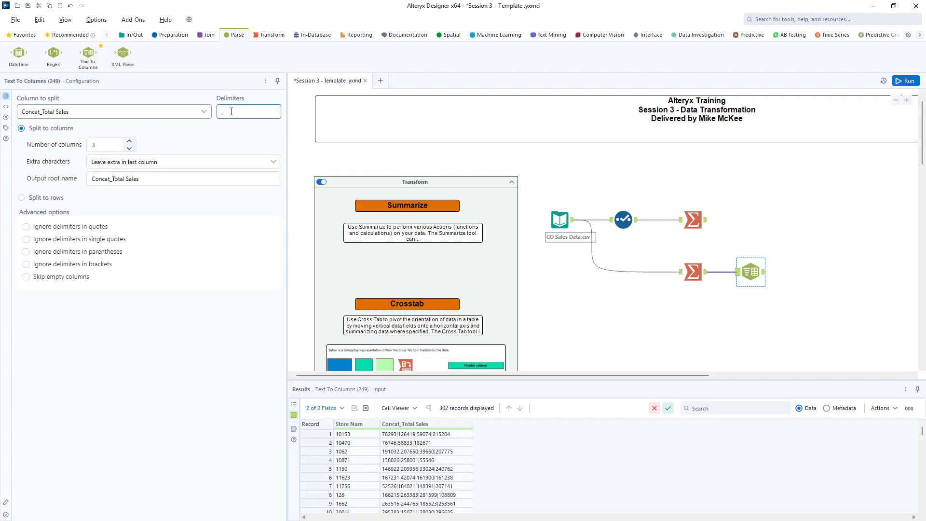
left_click_drag(232, 112, 194, 109)
type("|")
left_click(129, 141)
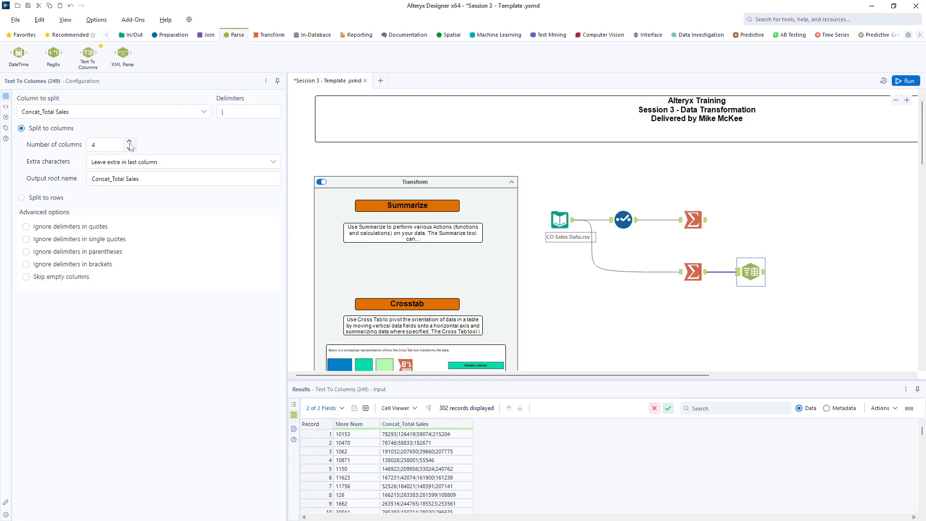
left_click(905, 80)
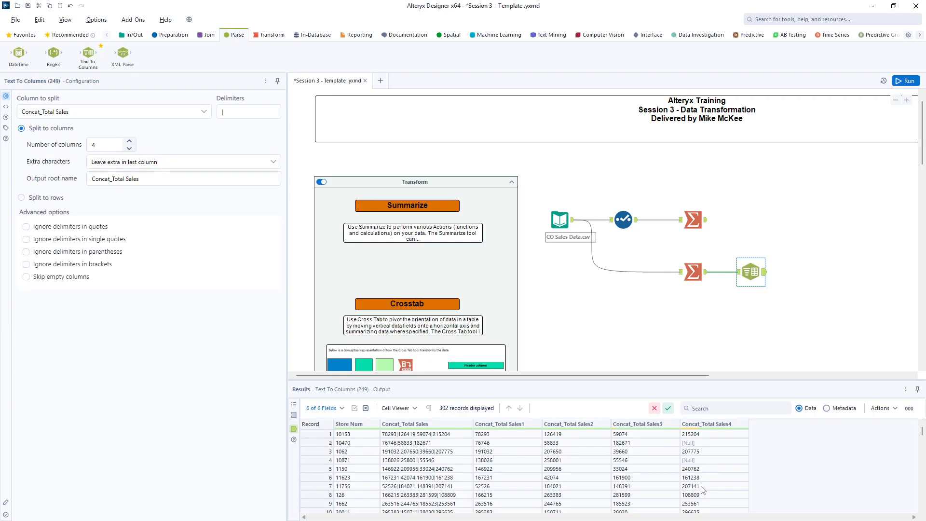
left_click(322, 434)
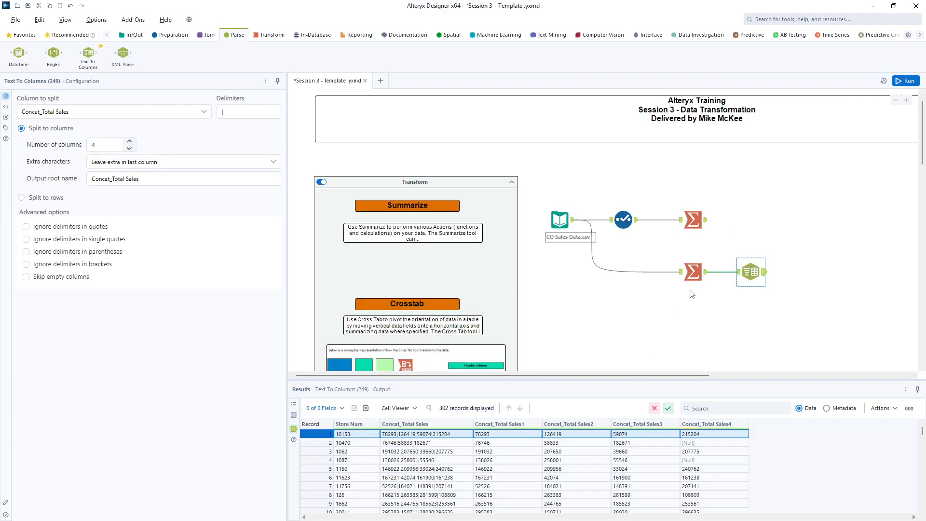
Step: Compare the configurations and outputs of the two Summarize tools and bring the Crosstab section of the canvas into view
left_click(694, 223)
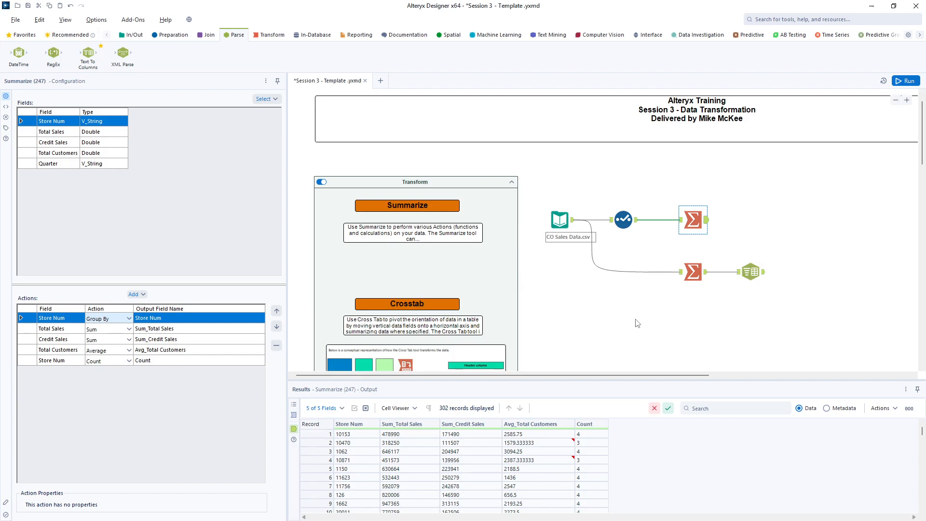
left_click(693, 276)
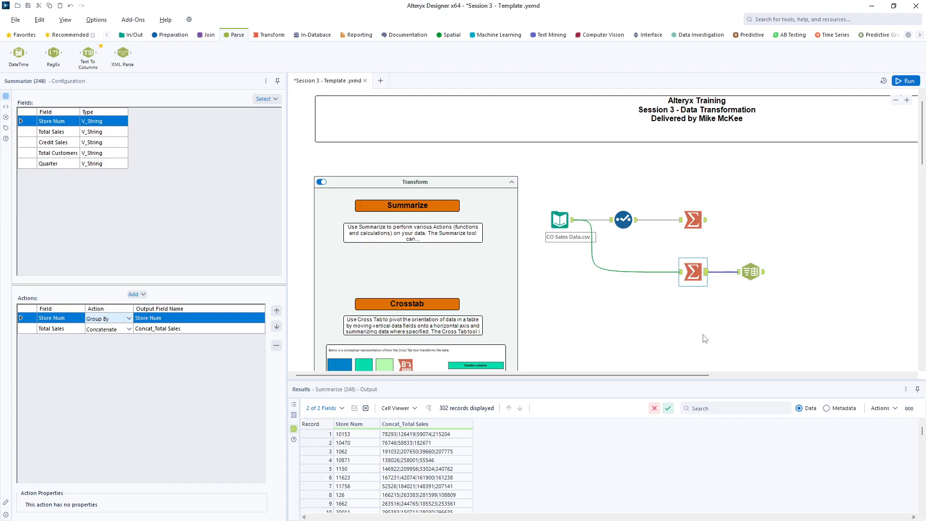
scroll(704, 339, "down", 4)
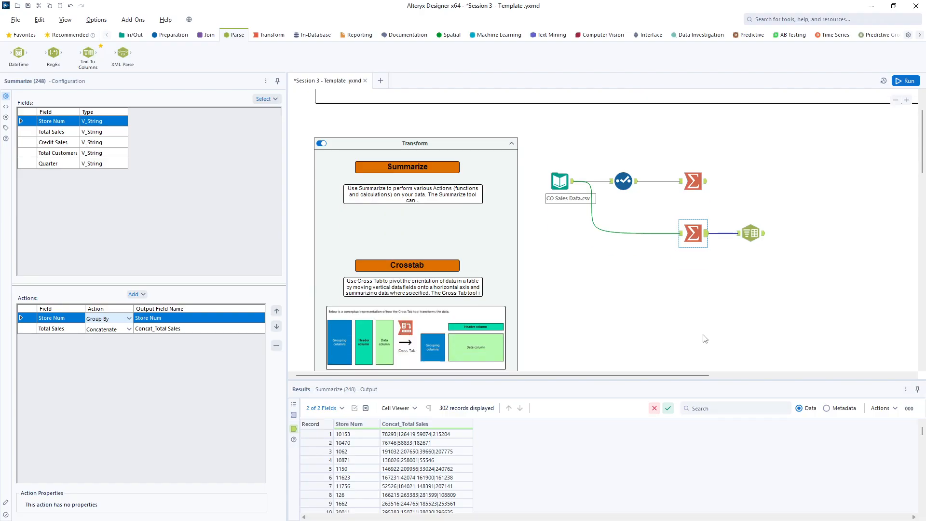
scroll(704, 339, "down", 1)
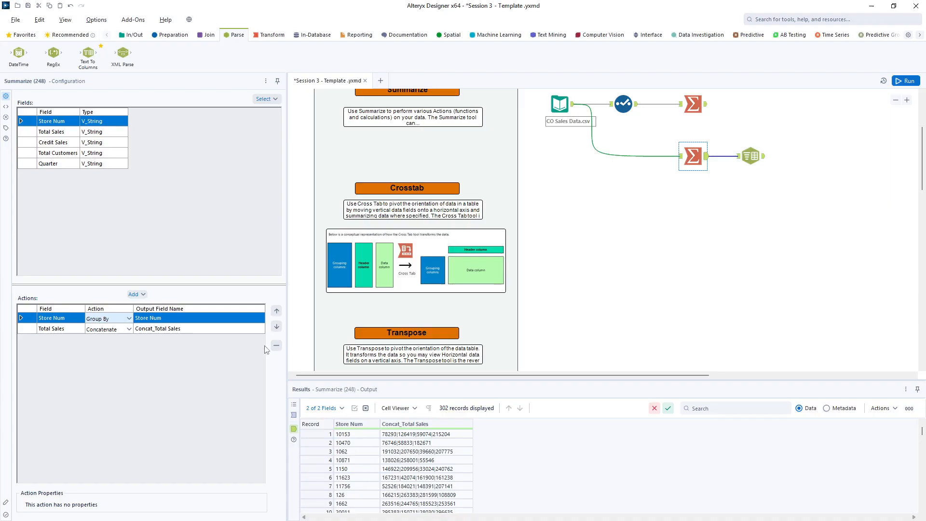
Step: Remove the Count action on Store Num from the first Summarize tool
left_click(692, 104)
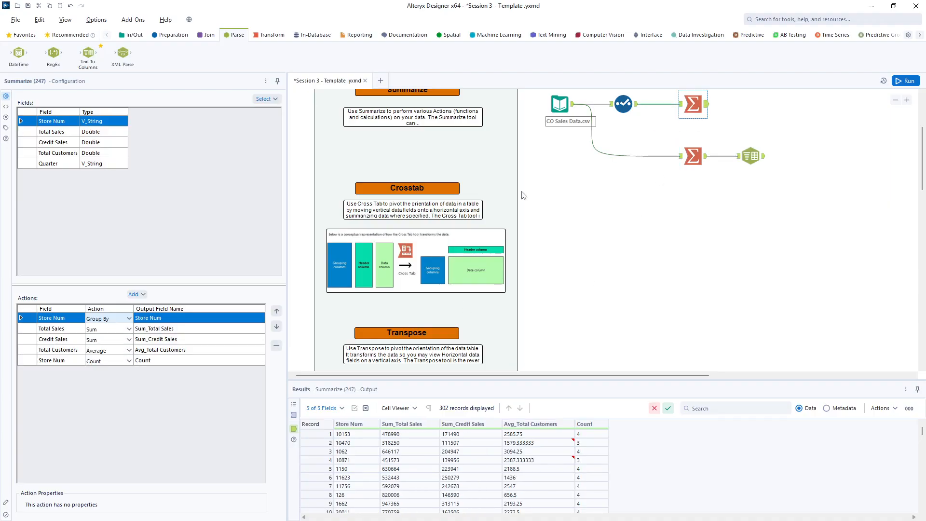
left_click(79, 362)
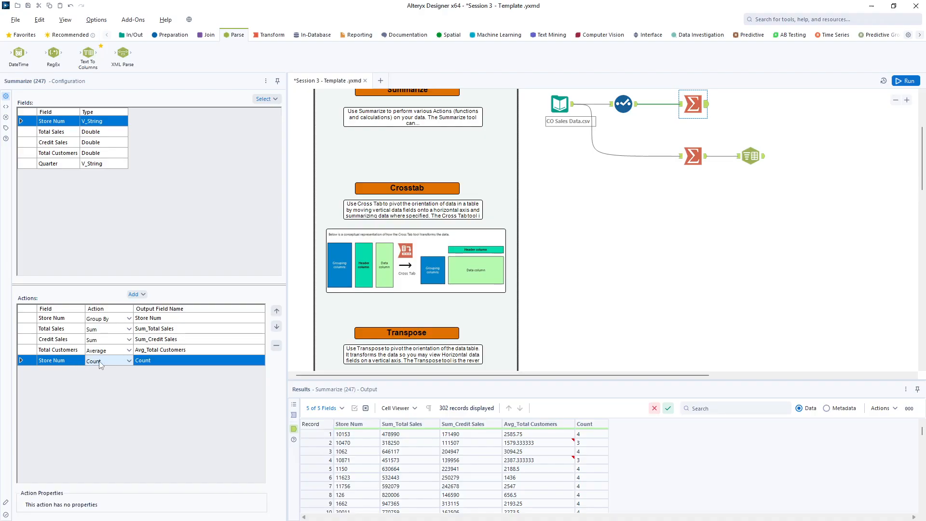
left_click(276, 345)
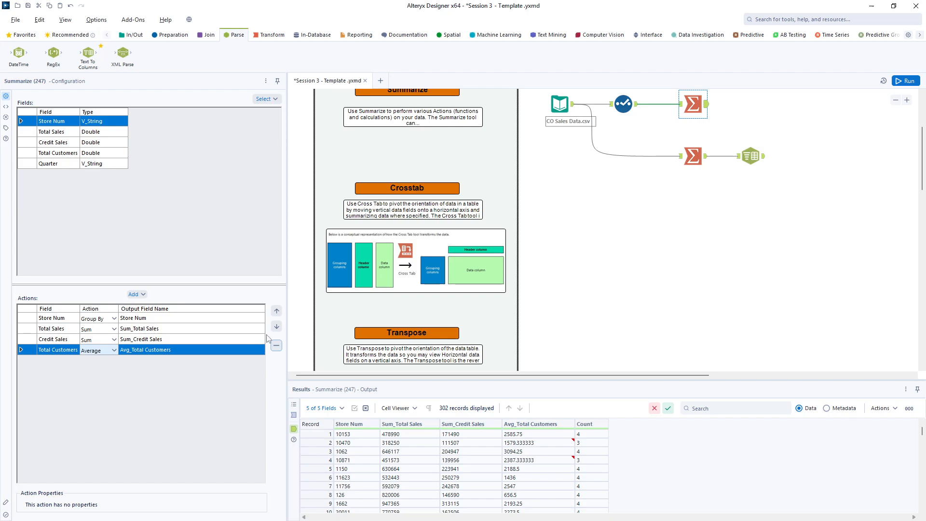
Step: Move the Total Customers Average action directly below the Store Num Group By action in the first Summarize tool
left_click(278, 312)
left_click(278, 312)
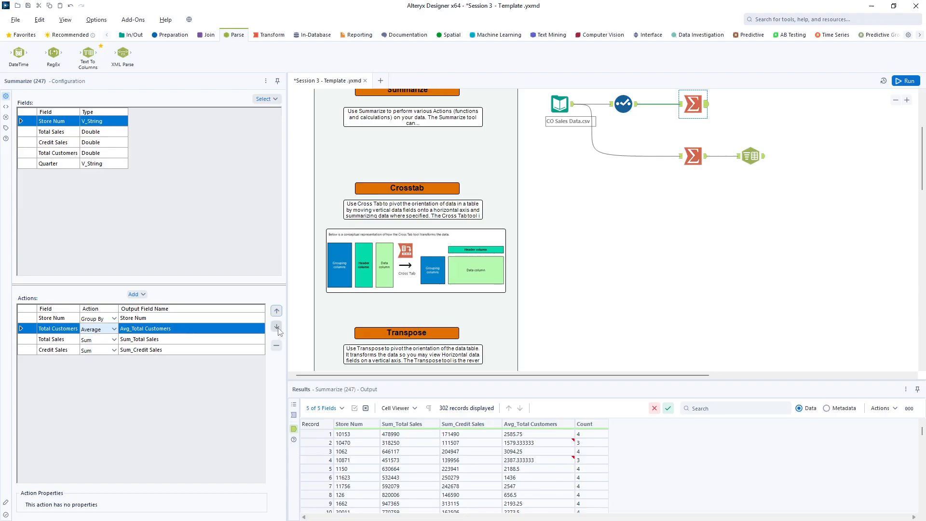
left_click(277, 328)
left_click(278, 312)
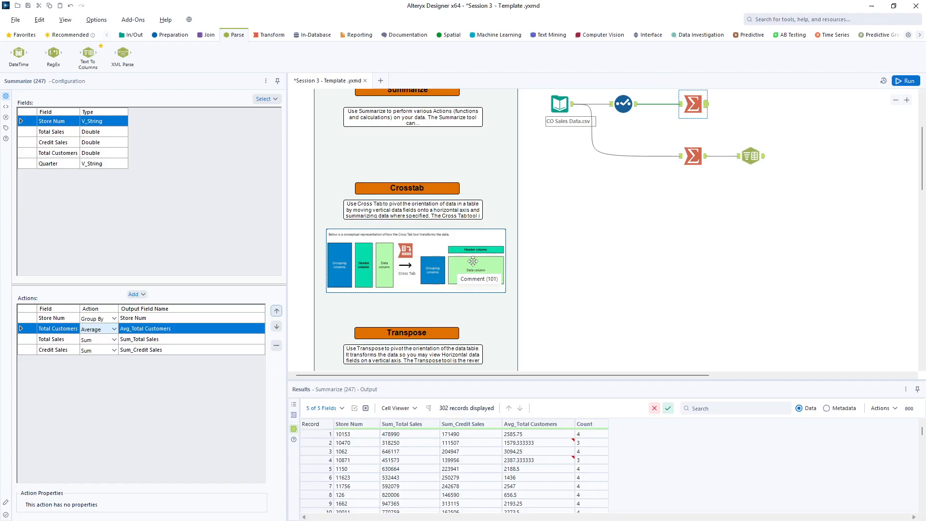
Step: Open and run the Cross Tab tool's example workflow and examine its overview diagram and basic example
left_click(273, 38)
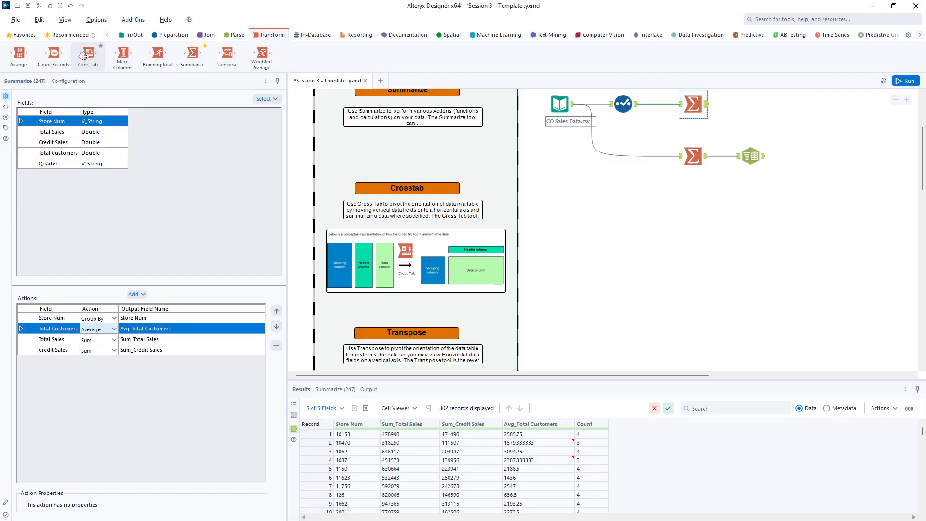
mouse_move(83, 56)
left_click(73, 116)
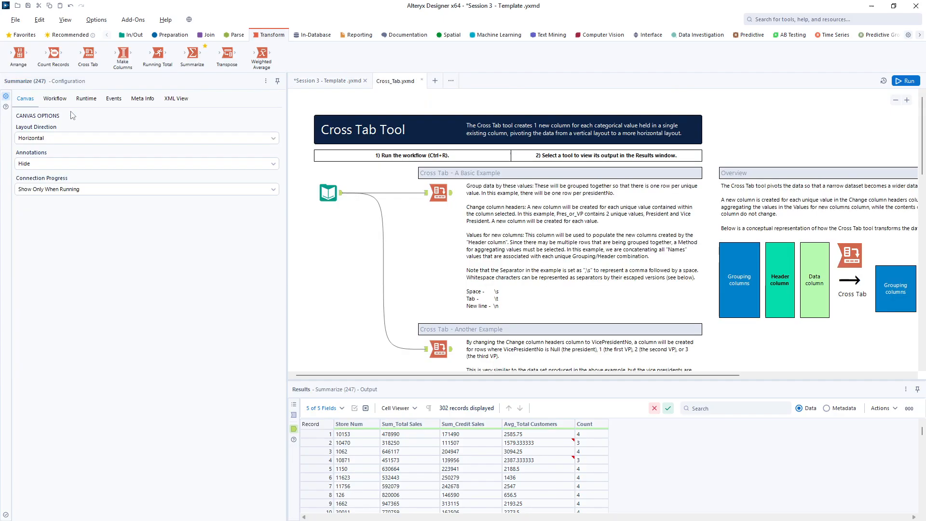
left_click(903, 81)
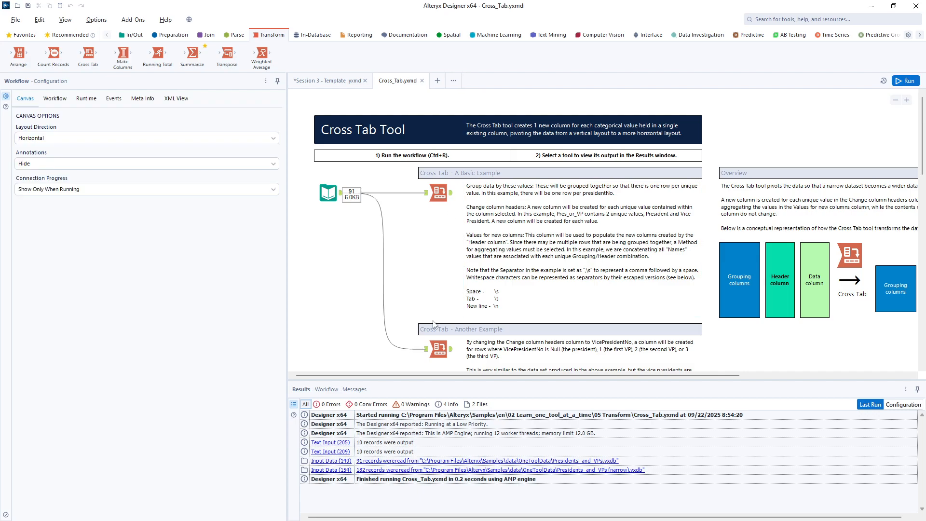
left_click_drag(442, 378, 636, 398)
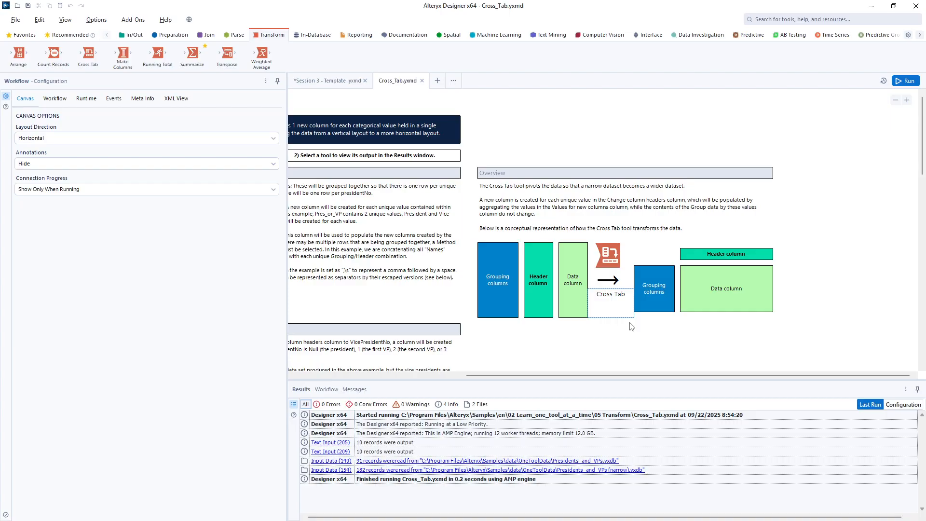
left_click_drag(631, 375, 412, 364)
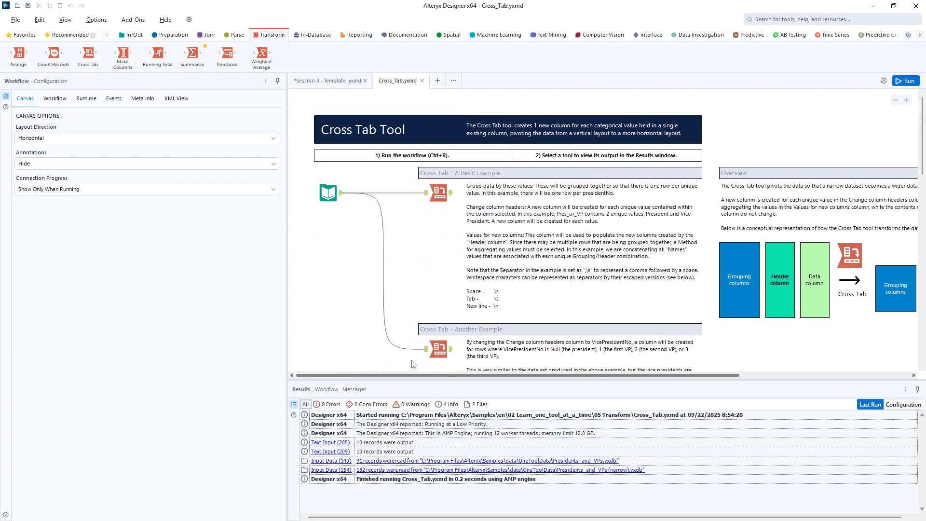
Step: Examine the example's input data and the basic Cross Tab tool's configuration and output, and return to the Session 3 template workflow
left_click(331, 193)
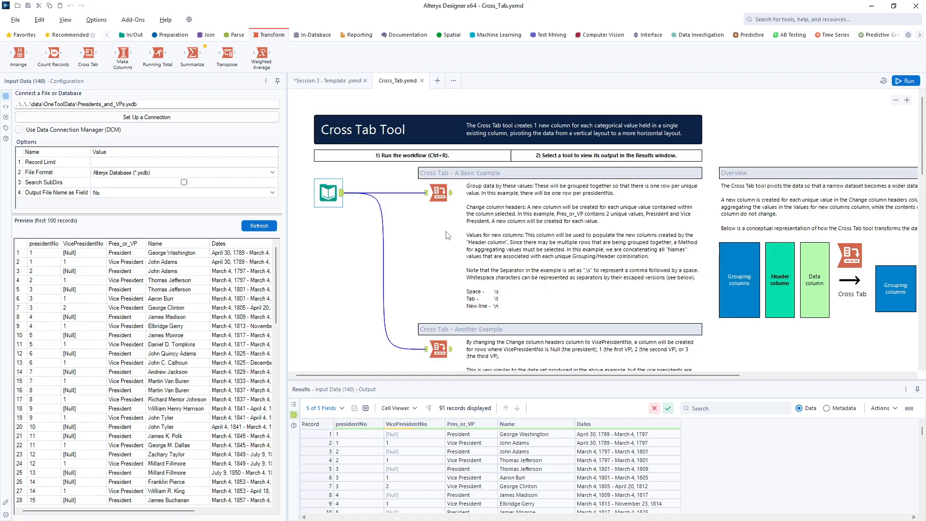
left_click(439, 193)
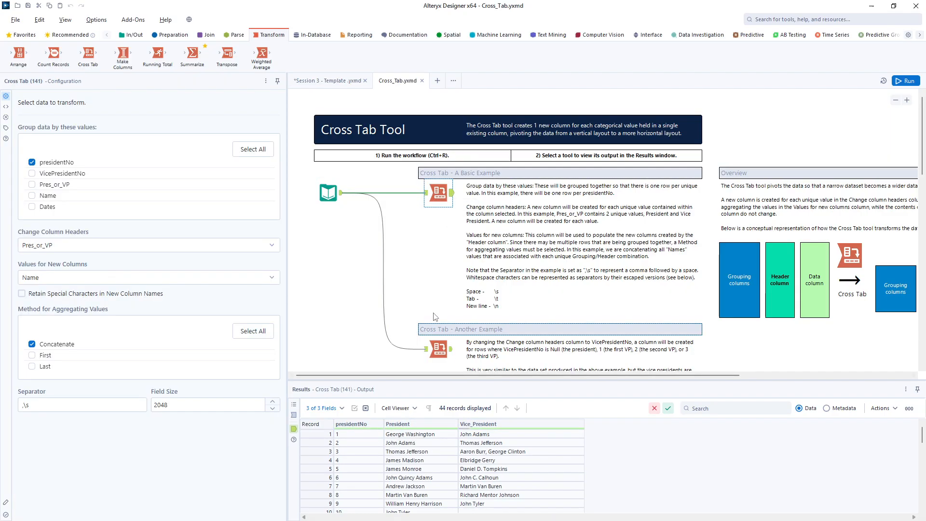
left_click(326, 81)
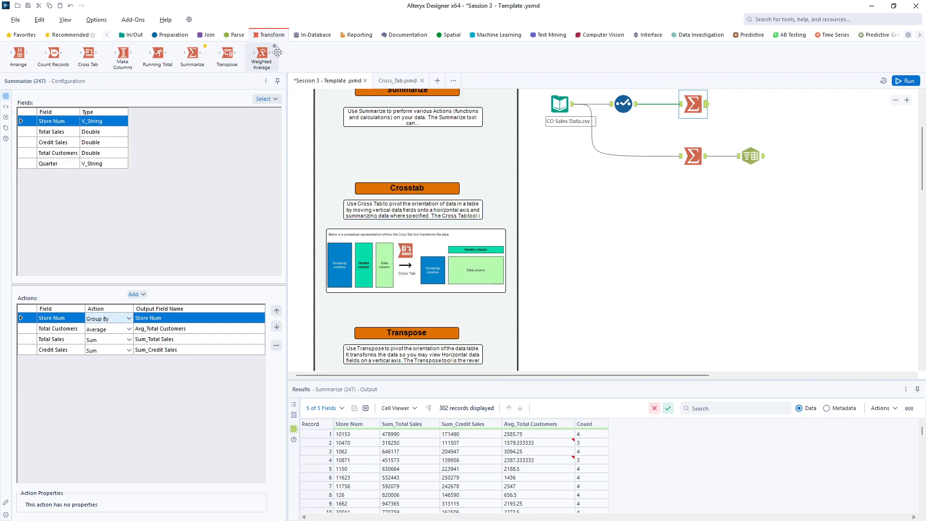
Step: Add a second Select tool below the Summarize branches and feed it from the existing Select tool's output
left_click(168, 35)
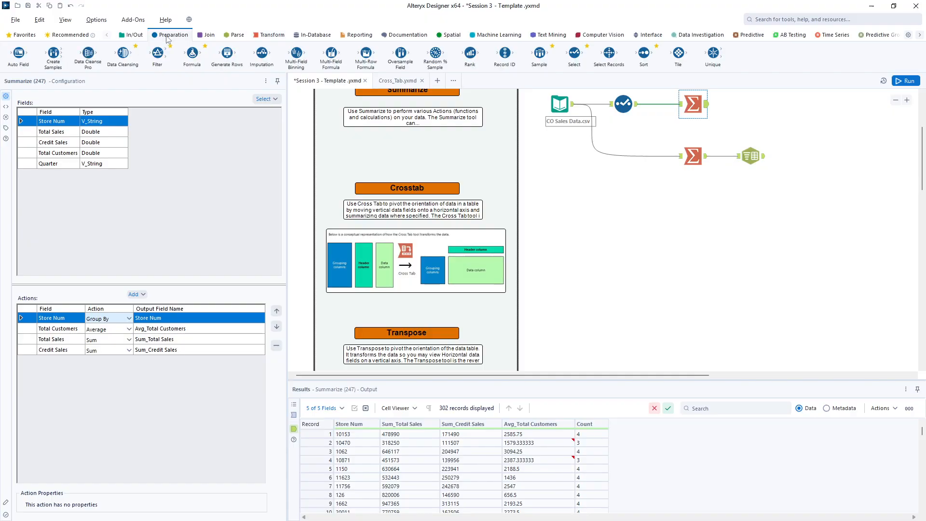
left_click_drag(573, 53, 681, 225)
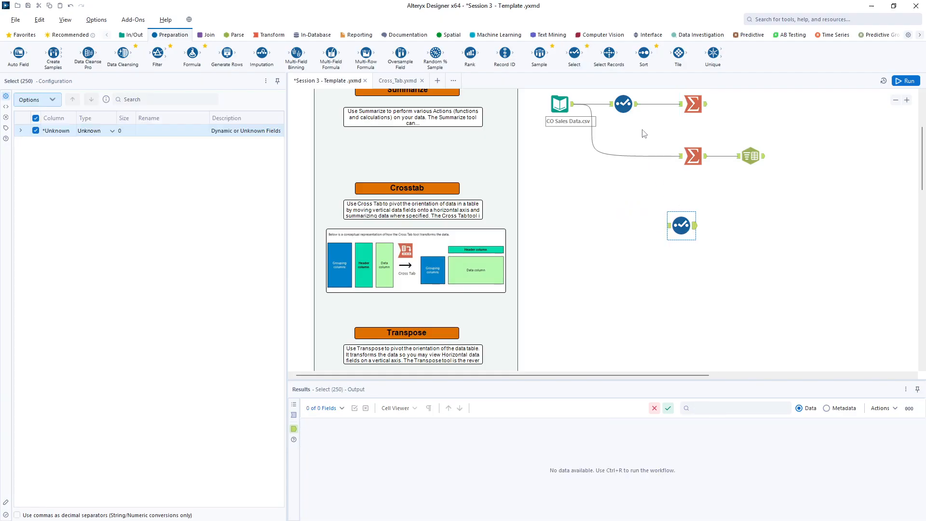
left_click_drag(637, 103, 690, 219)
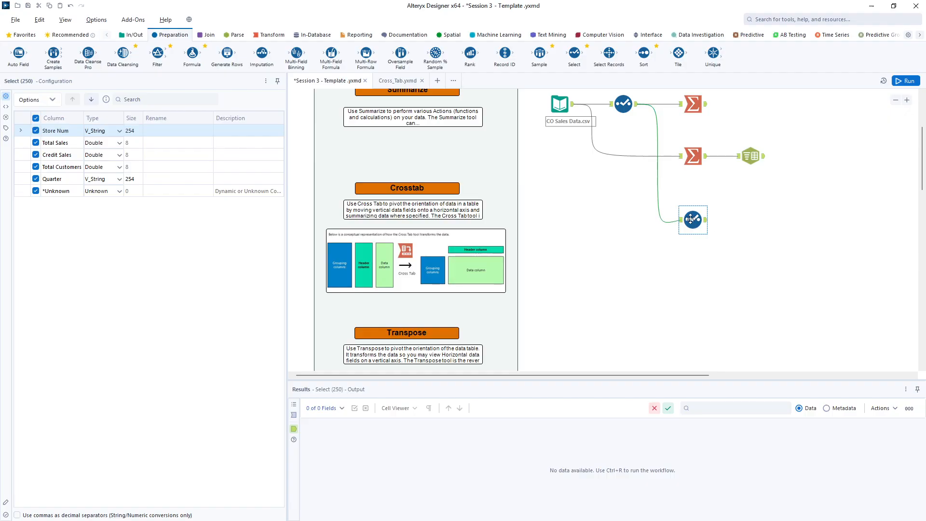
Step: Exclude the Credit Sales and Total Customers columns in the new Select tool and run the workflow
left_click_drag(626, 375, 693, 375)
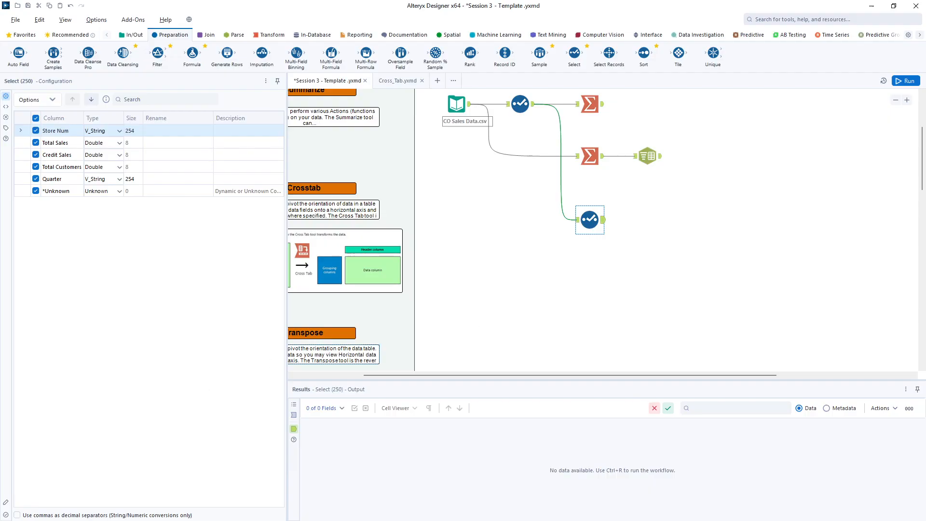
left_click(36, 154)
left_click(36, 166)
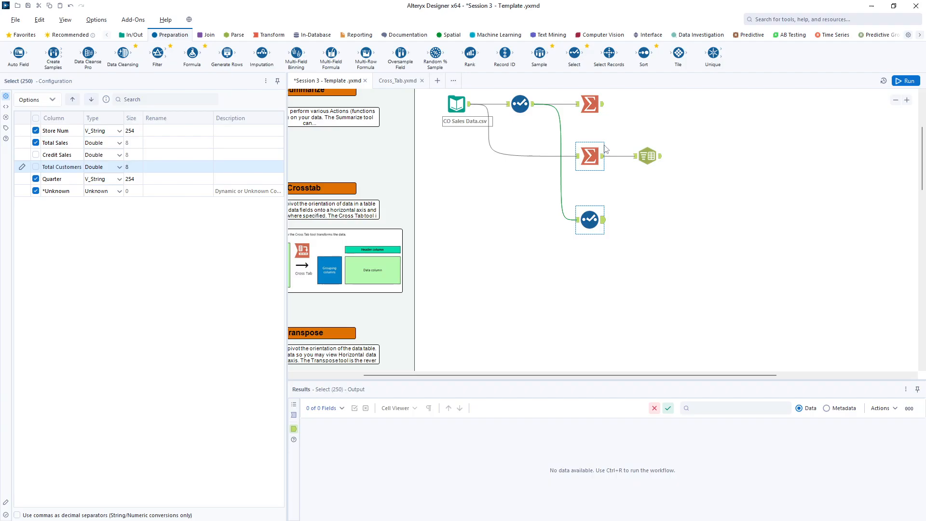
left_click(906, 81)
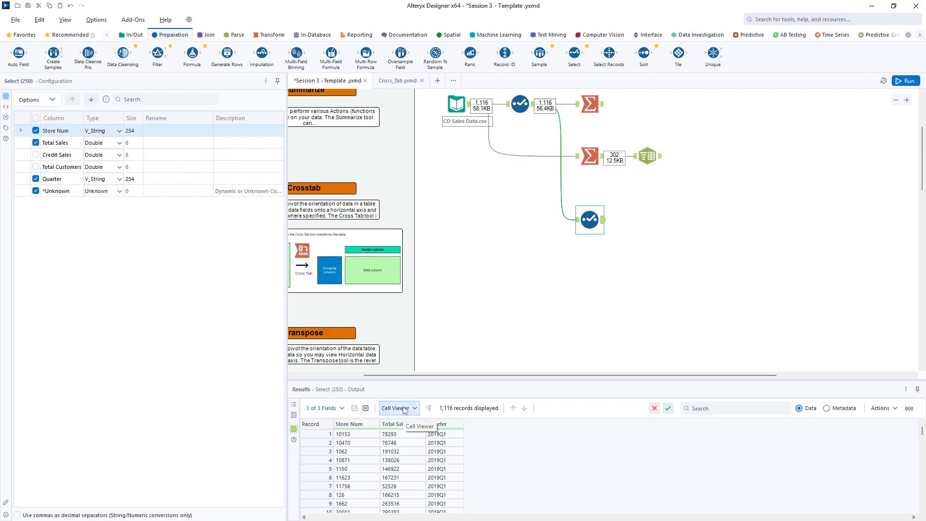
left_click_drag(443, 374, 382, 373)
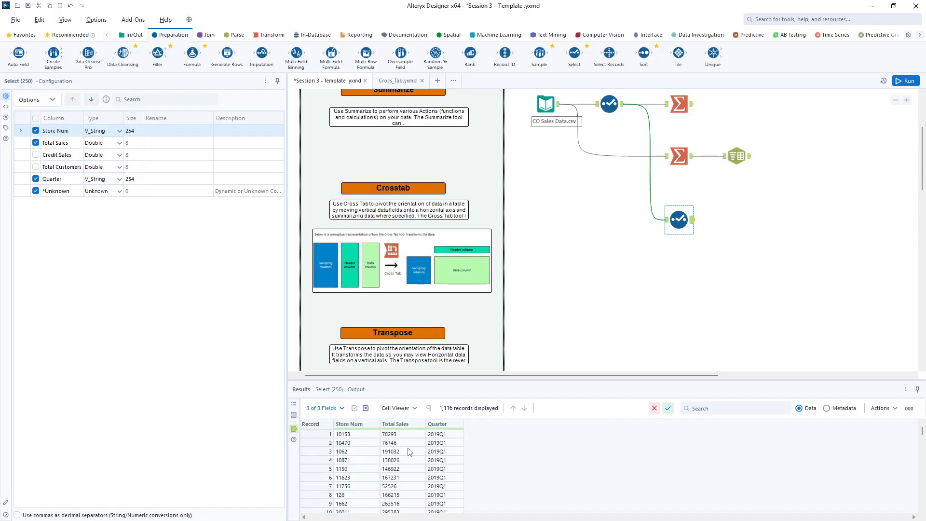
Step: Add a Sort tool after the new Select tool, sorting by Store Num and Quarter ascending, and run the workflow
left_click_drag(513, 376, 571, 375)
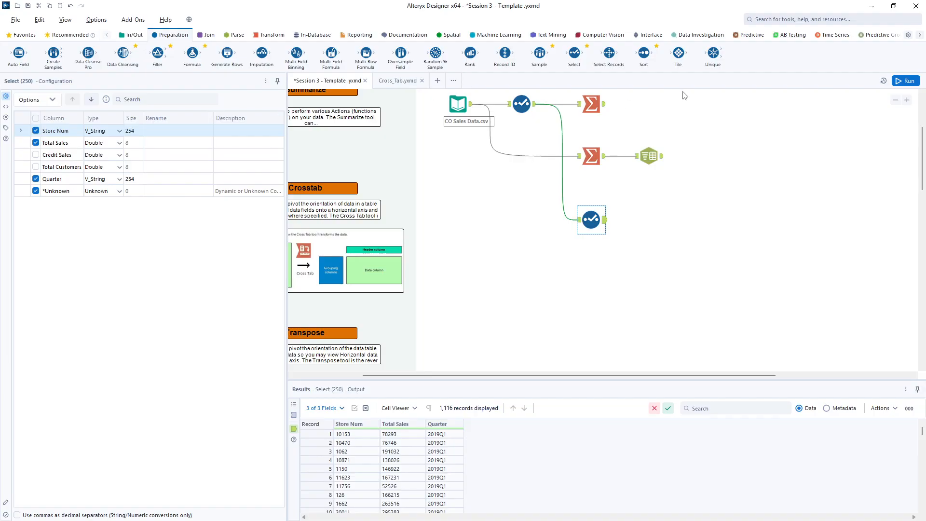
left_click_drag(644, 59, 637, 220)
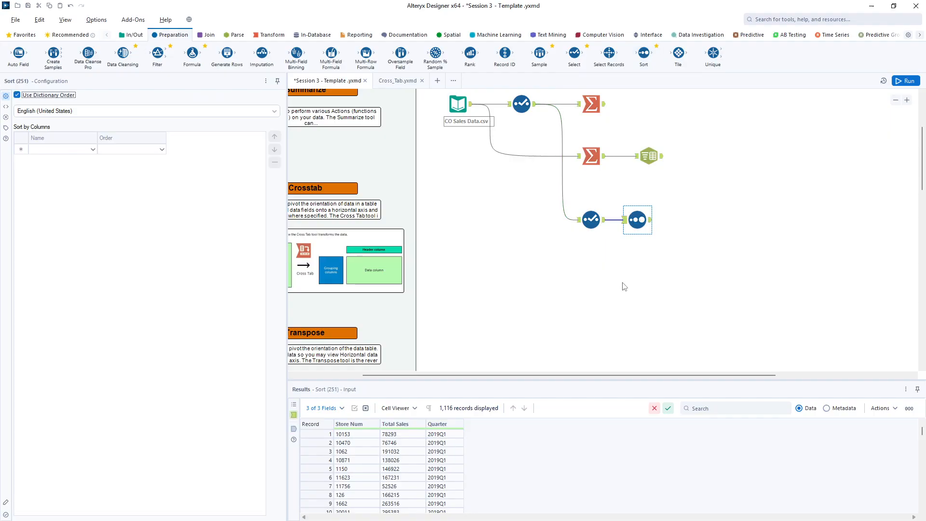
left_click(95, 150)
left_click(89, 158)
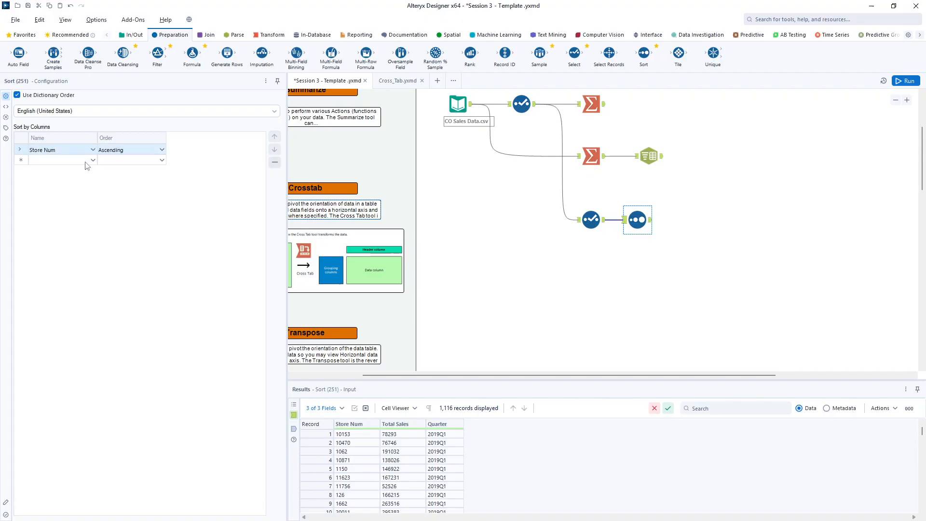
left_click(93, 161)
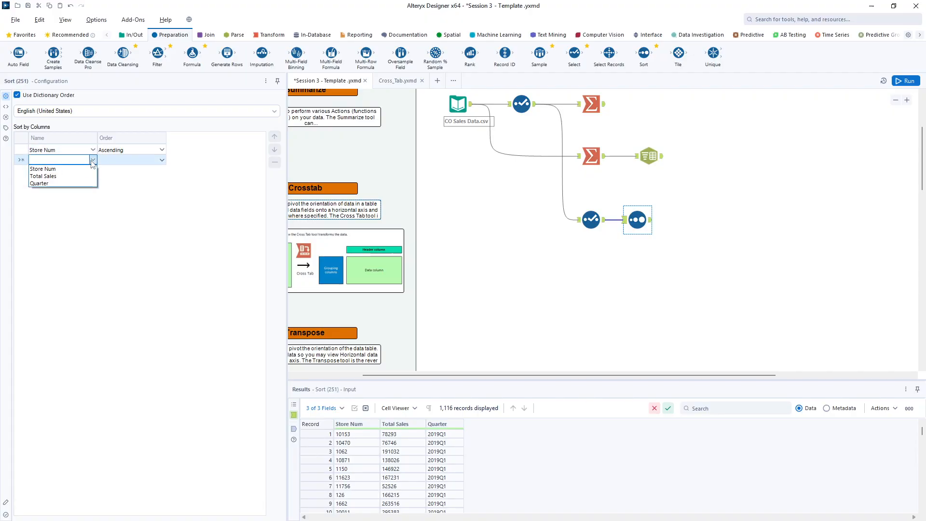
left_click(80, 185)
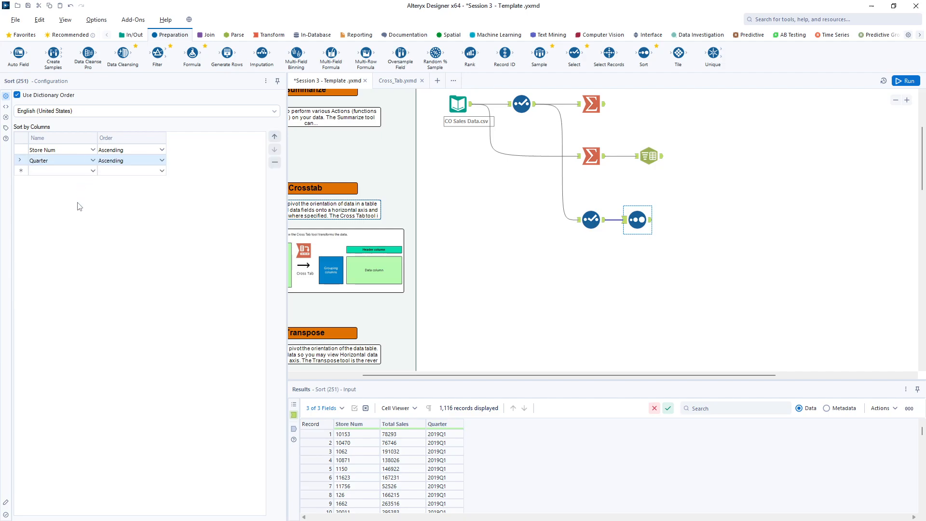
left_click(905, 80)
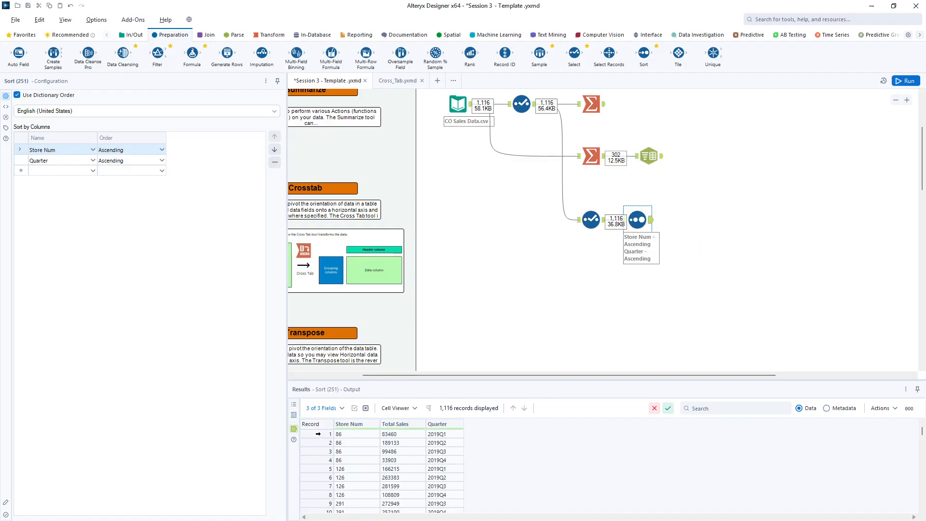
Step: Highlight the records of stores 86 and 291 in the Sort output to compare which quarters each store has
left_click_drag(318, 434, 315, 458)
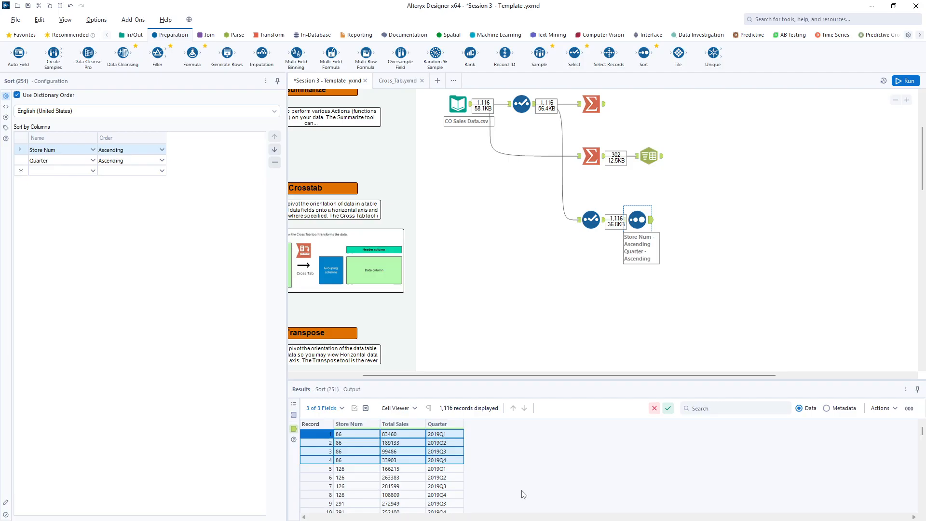
scroll(523, 494, "down", 2)
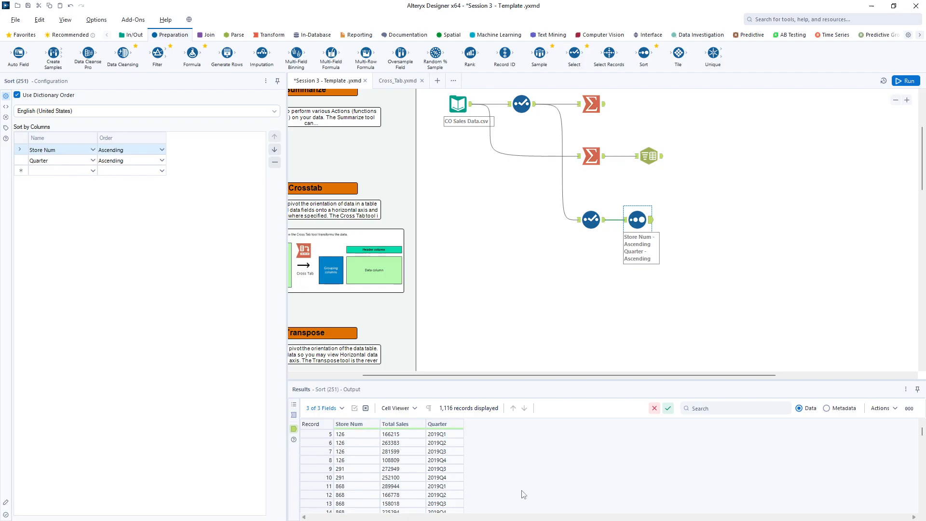
left_click_drag(310, 466, 314, 477)
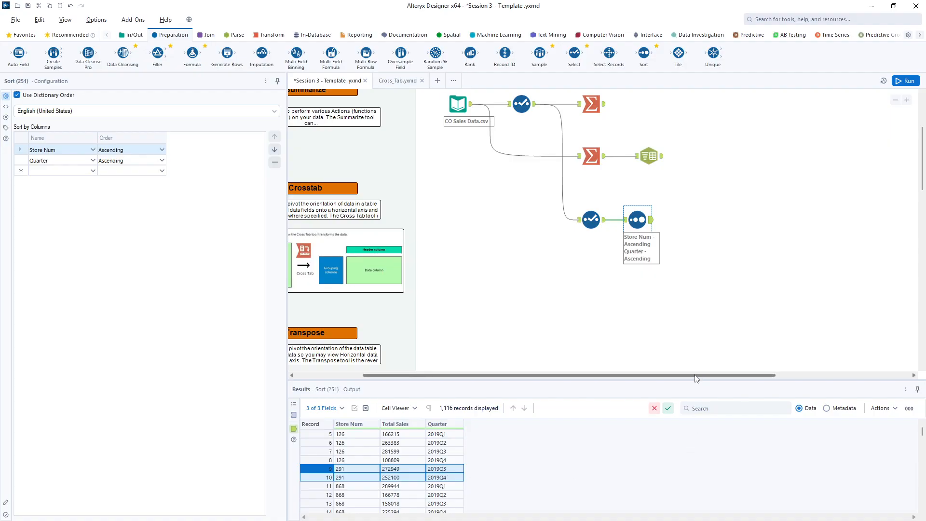
Step: Add a Cross Tab tool connected to the Sort tool's output
left_click_drag(695, 376, 752, 376)
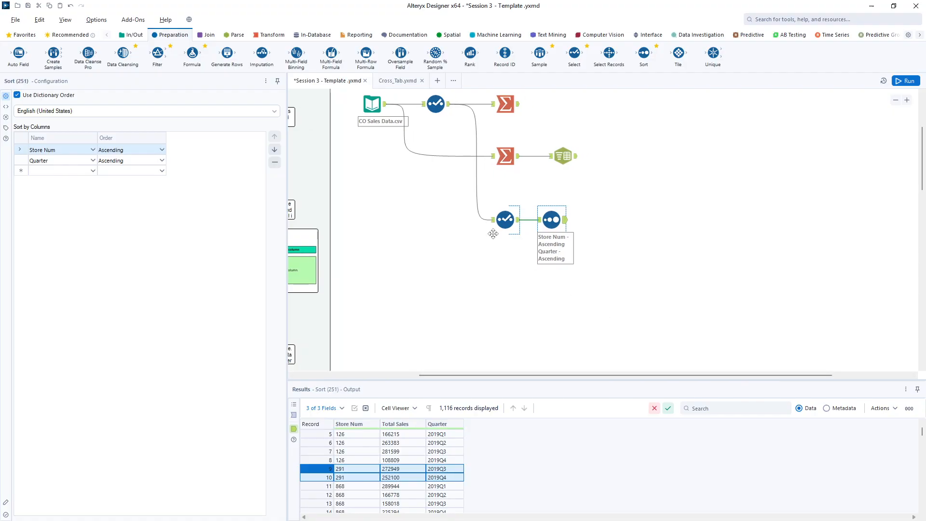
left_click(273, 35)
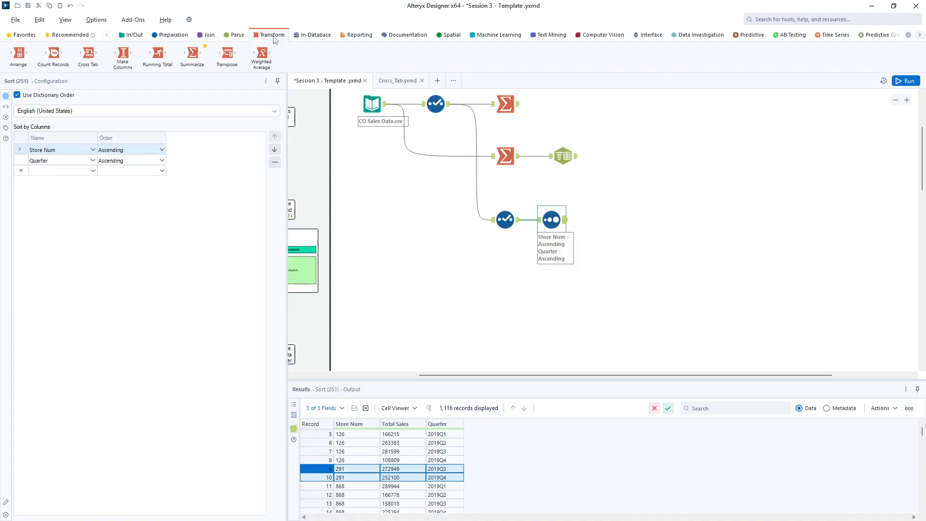
left_click_drag(87, 54, 617, 221)
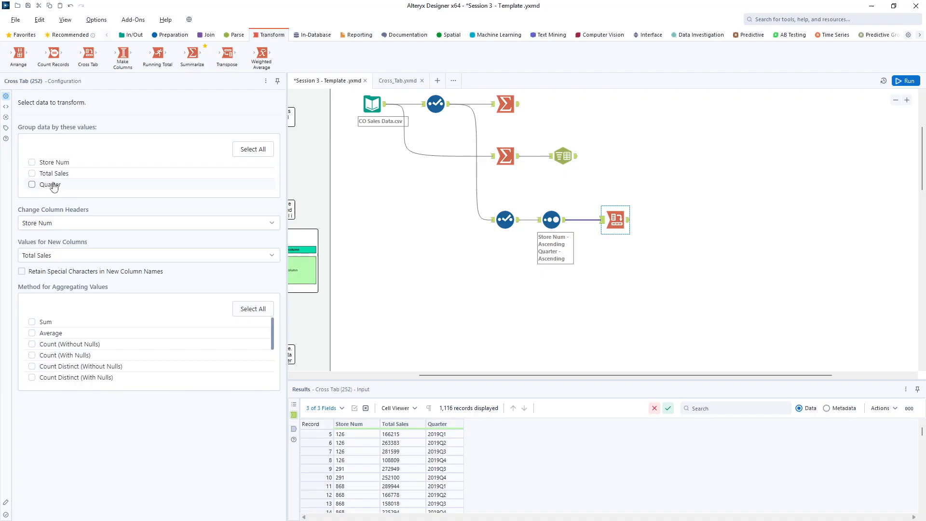
Step: Configure the Cross Tab to group by Store Num, use Quarter as column headers and aggregate with Sum, and run the workflow
left_click(32, 163)
left_click(61, 223)
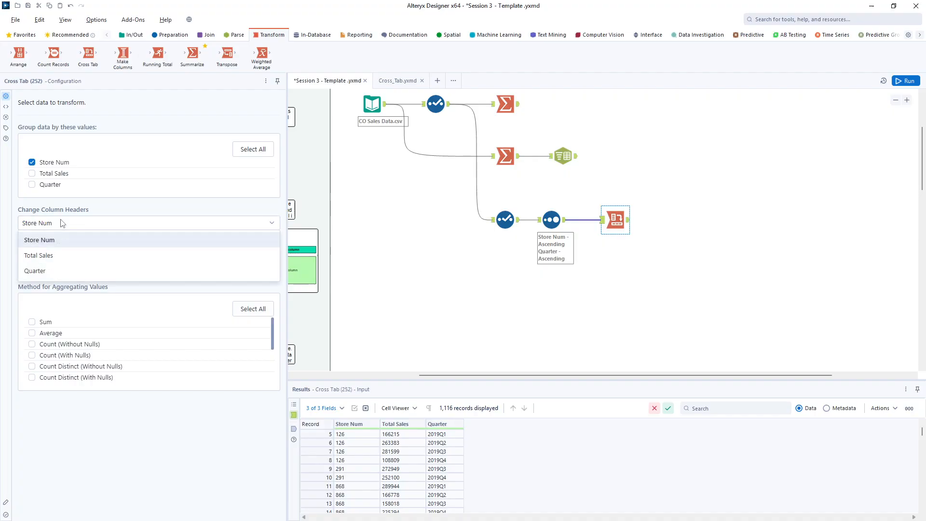
left_click(50, 270)
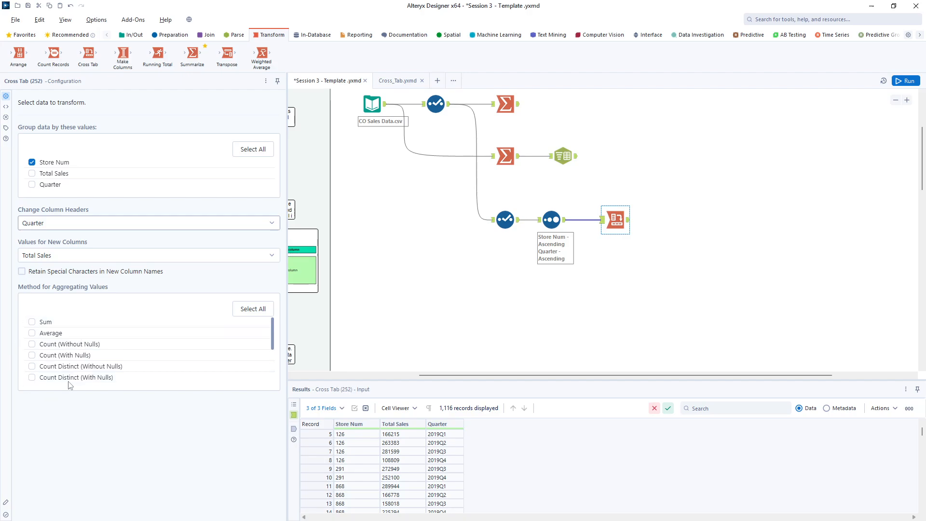
left_click(32, 322)
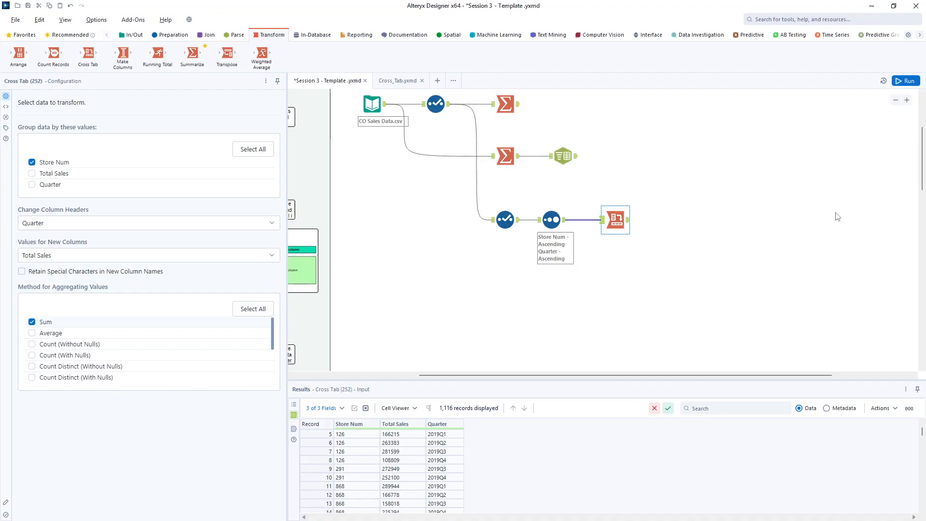
left_click(907, 82)
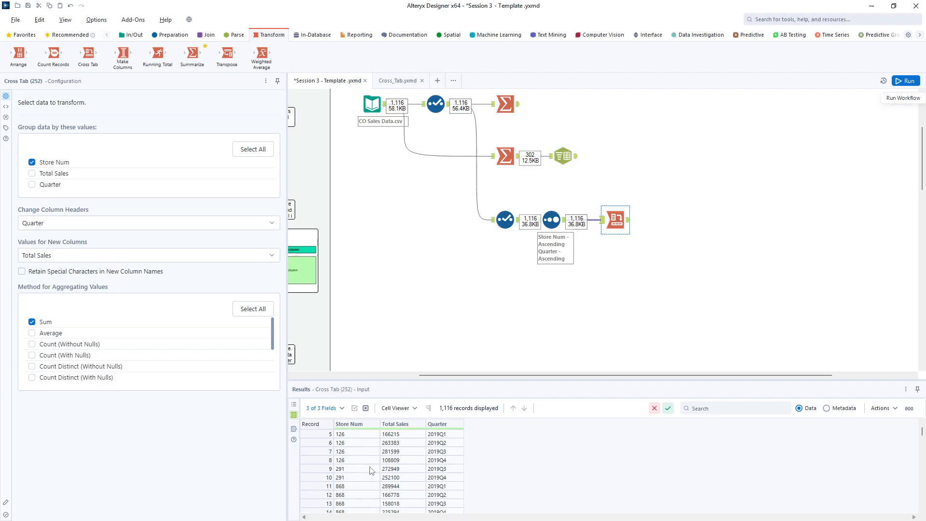
Step: Compare the Cross Tab tool's input and output records, and check them against the Sort tool's output
left_click_drag(353, 434, 358, 461)
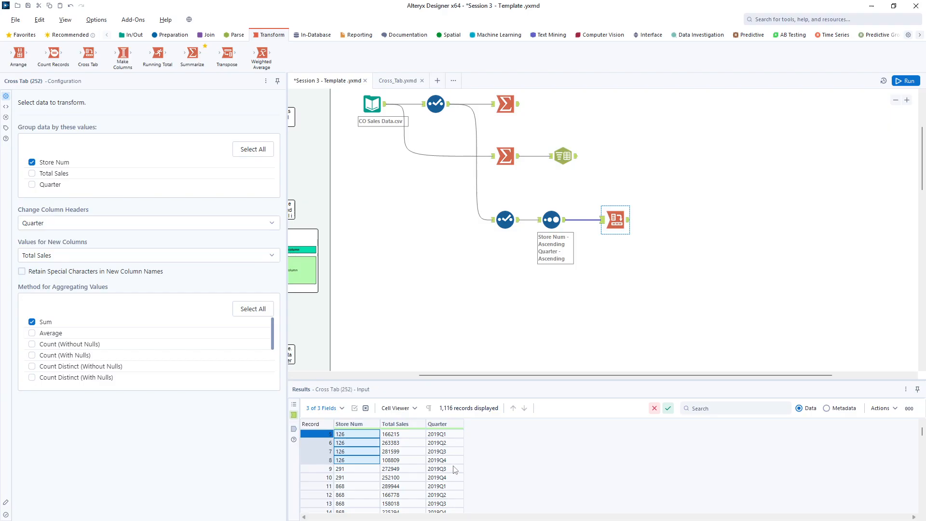
left_click(294, 429)
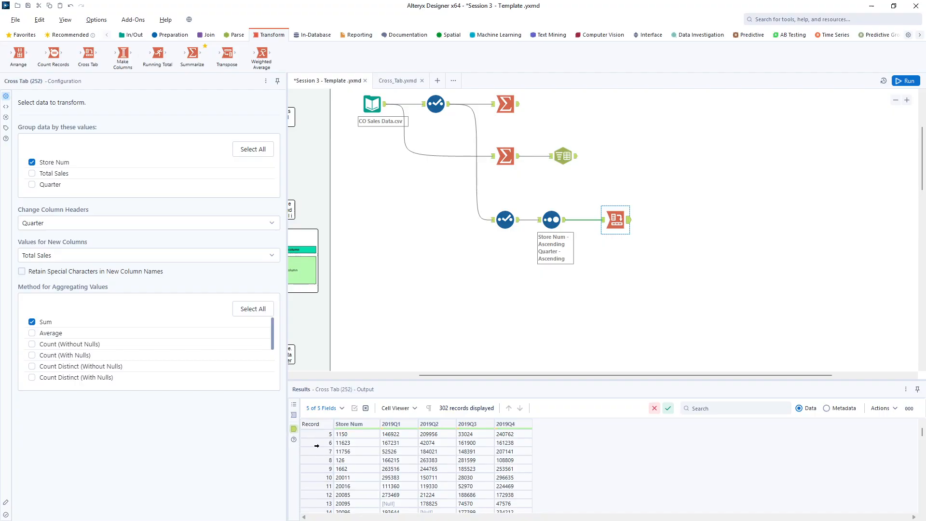
left_click(313, 432)
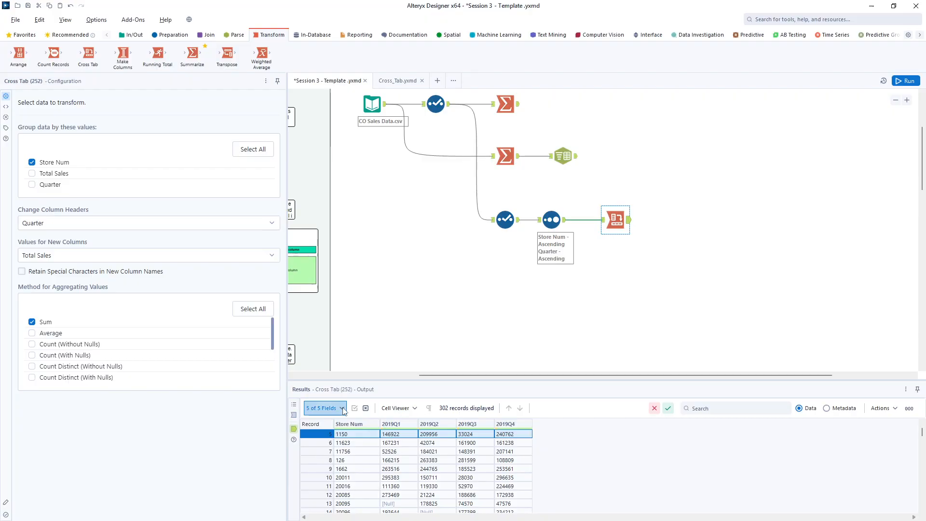
left_click(294, 415)
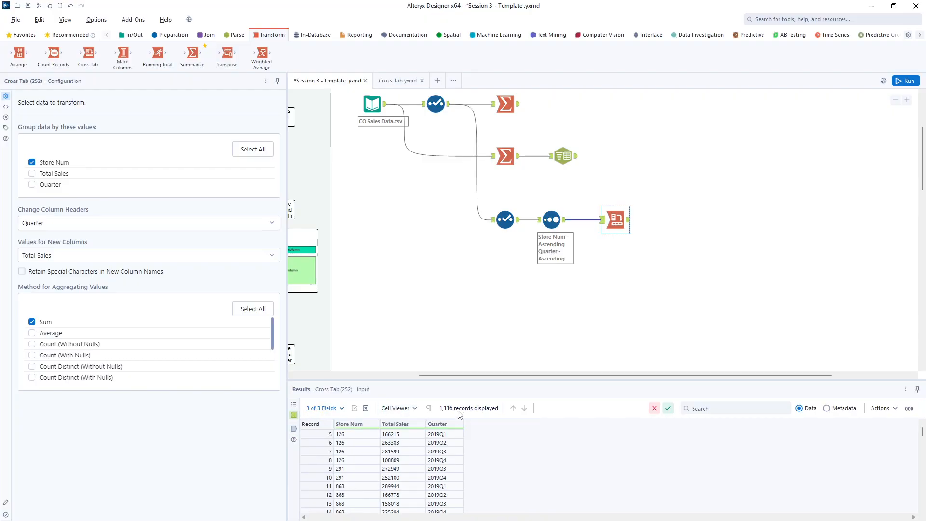
left_click(293, 428)
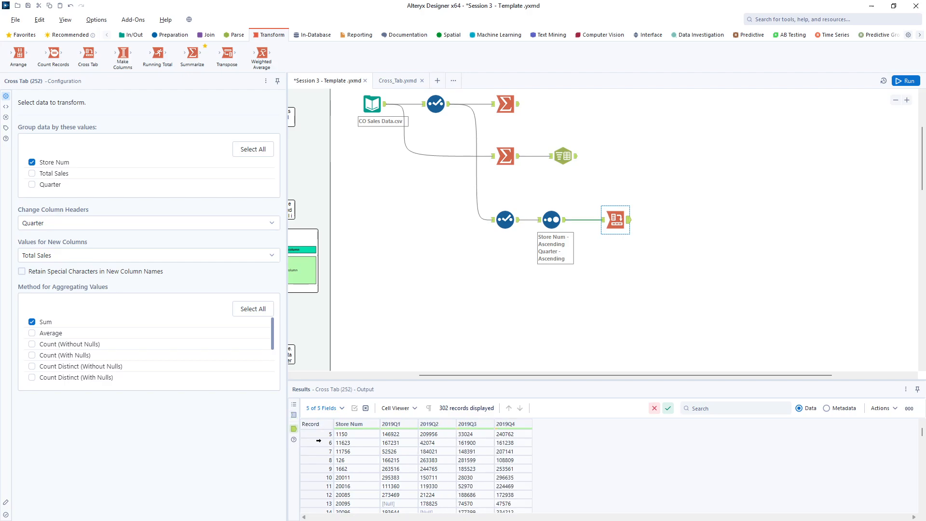
mouse_move(438, 427)
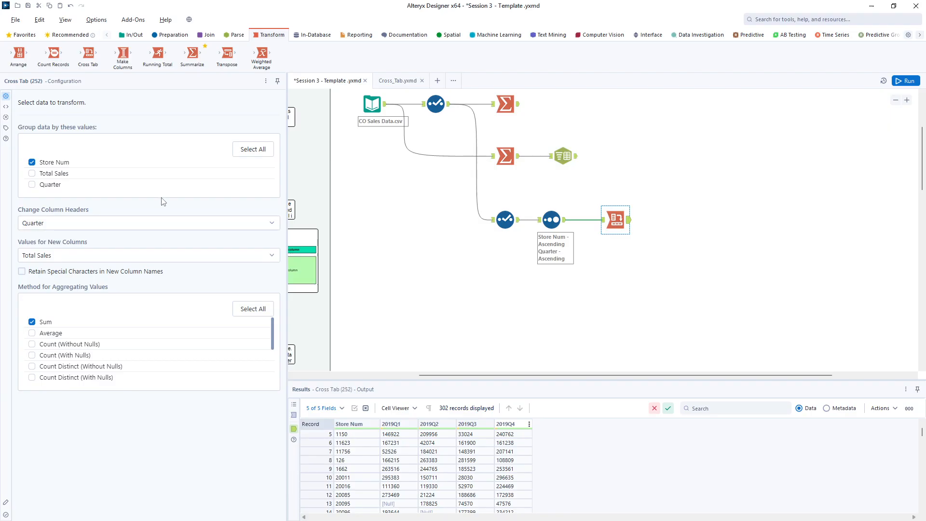
left_click(565, 225)
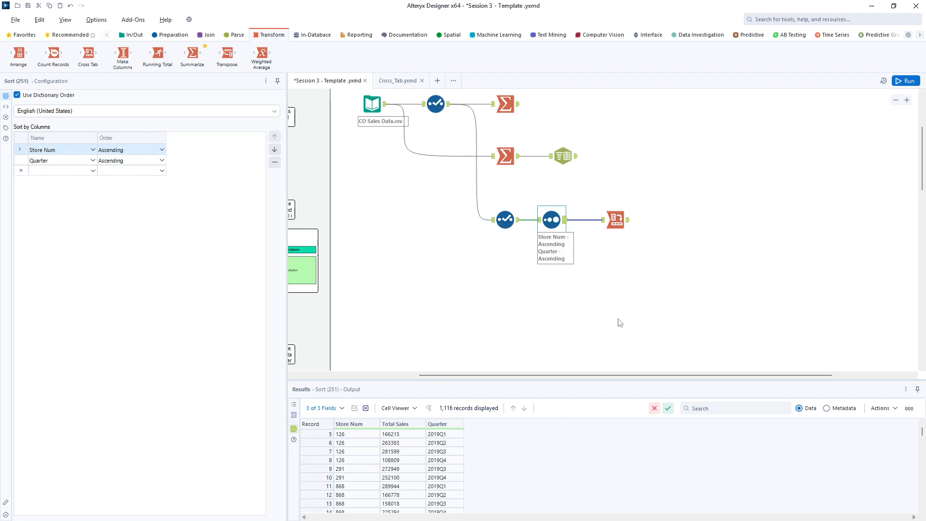
left_click(627, 225)
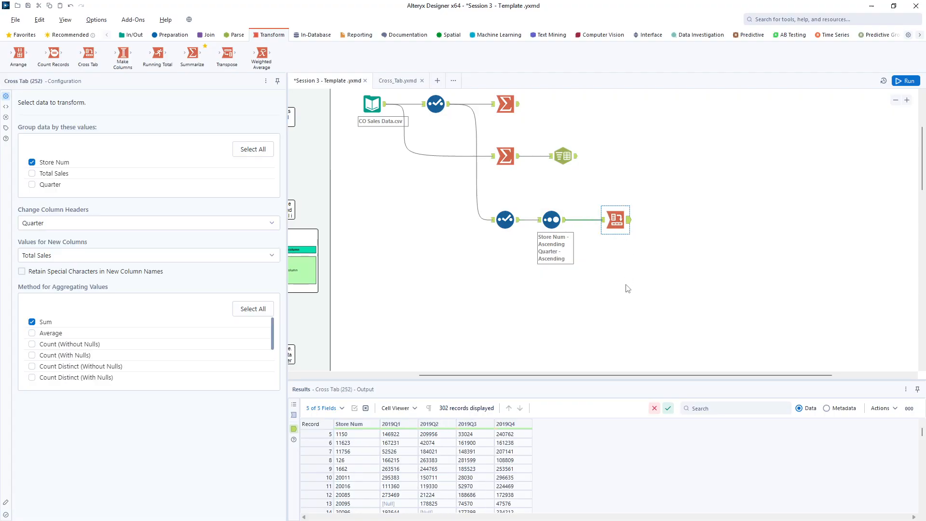
Step: Add a Formula tool to the Cross Tab tool's output and create a new output column named "Percent change Q3 Q4"
left_click(173, 37)
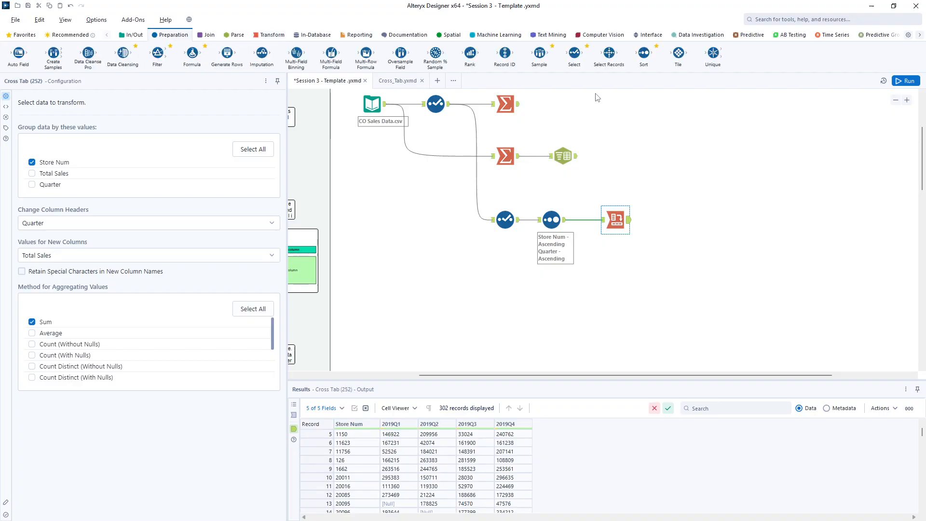
left_click_drag(192, 53, 668, 221)
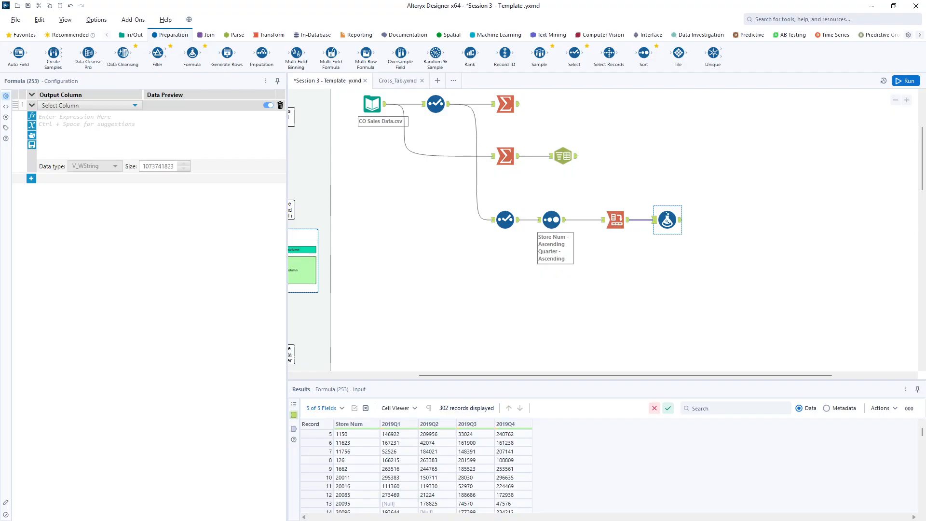
left_click(115, 105)
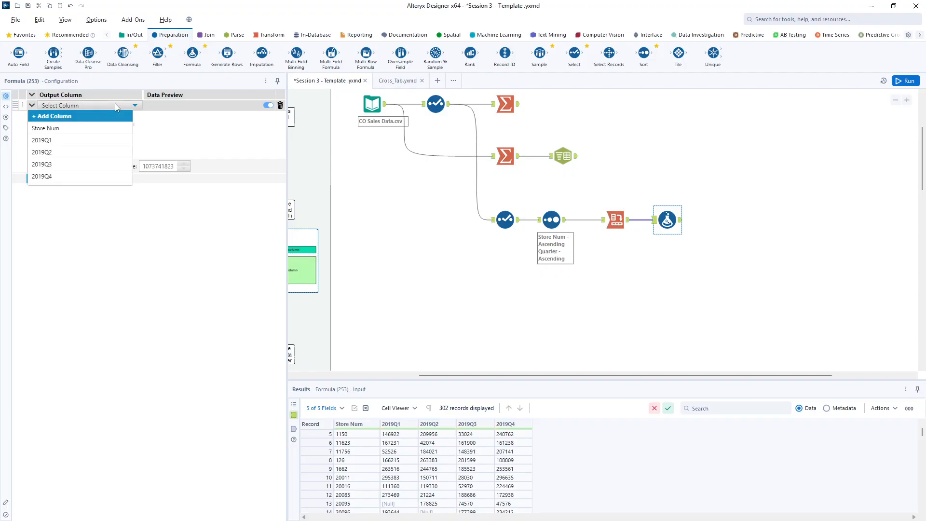
left_click(70, 116)
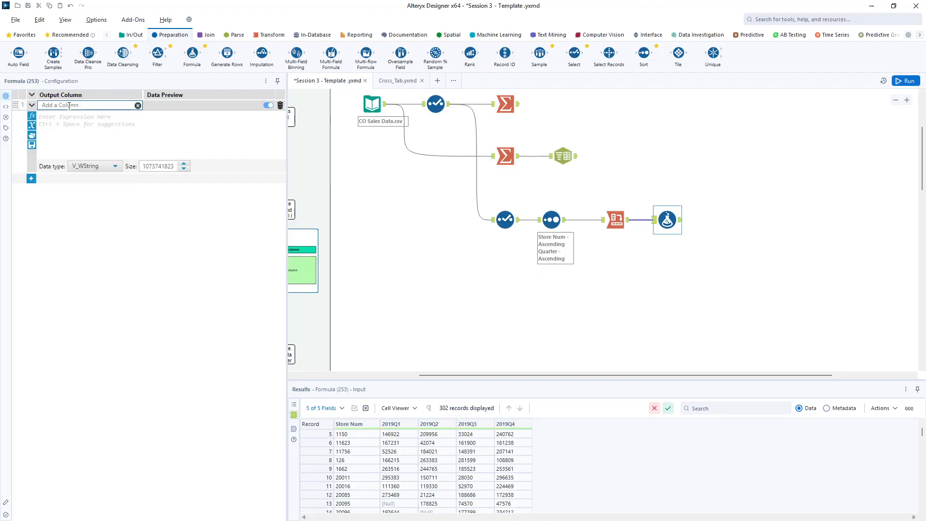
type("Percent change Q3 Q4")
Step: Enter the parenthesized difference ([2019Q4]-[2019Q3]) as the expression for the Percent change Q3 Q4 column
left_click(84, 119)
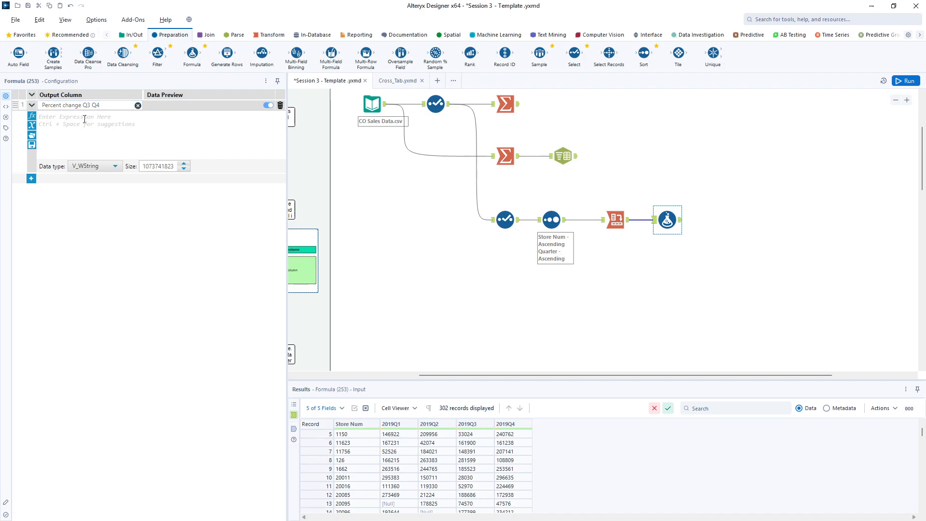
type("[")
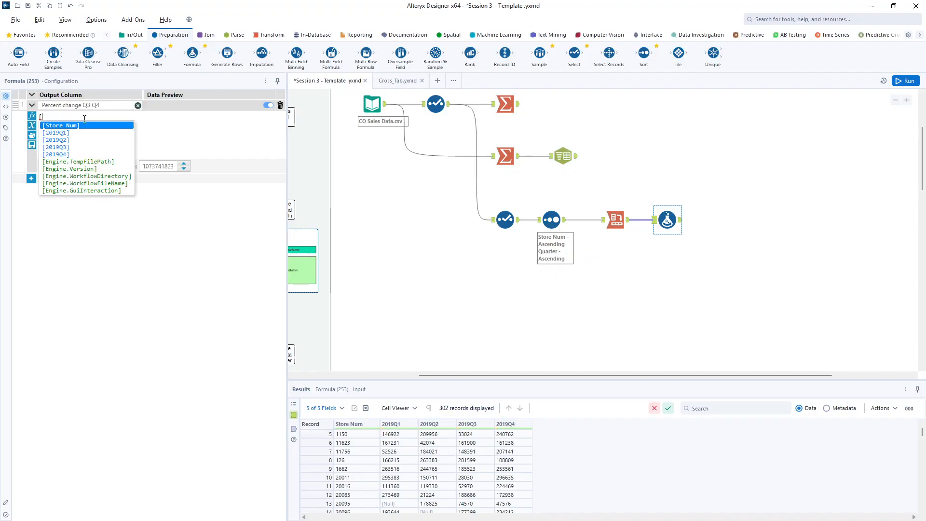
key("Down")
key("Down")
key("Down")
key("Down")
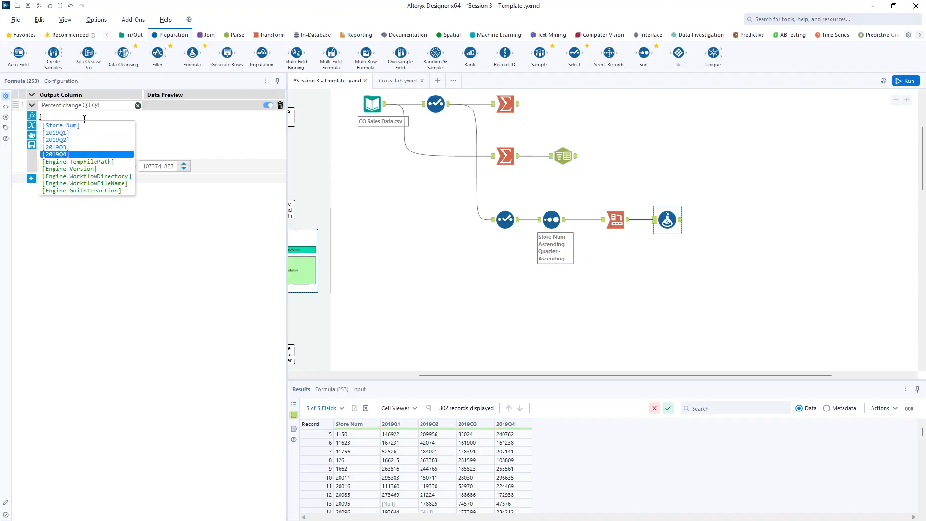
key("Return")
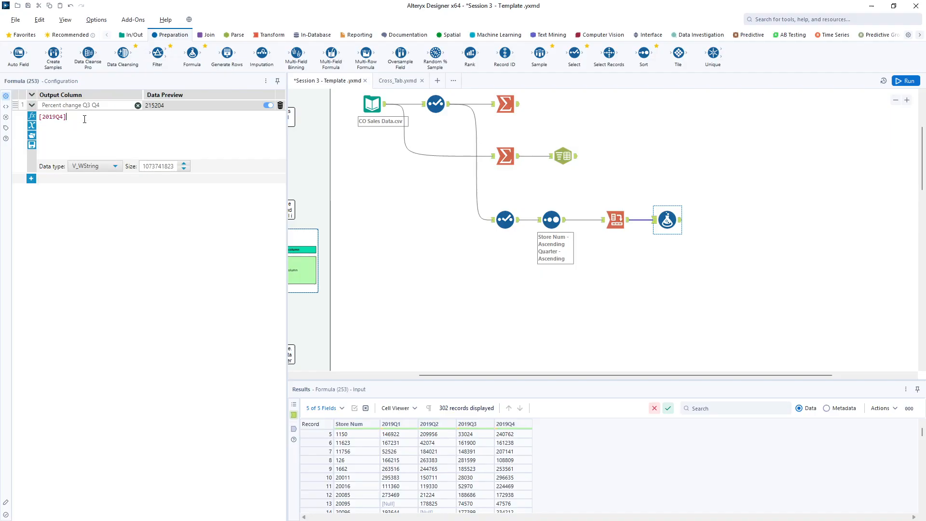
type("-[")
key("Down")
key("Down")
key("Down")
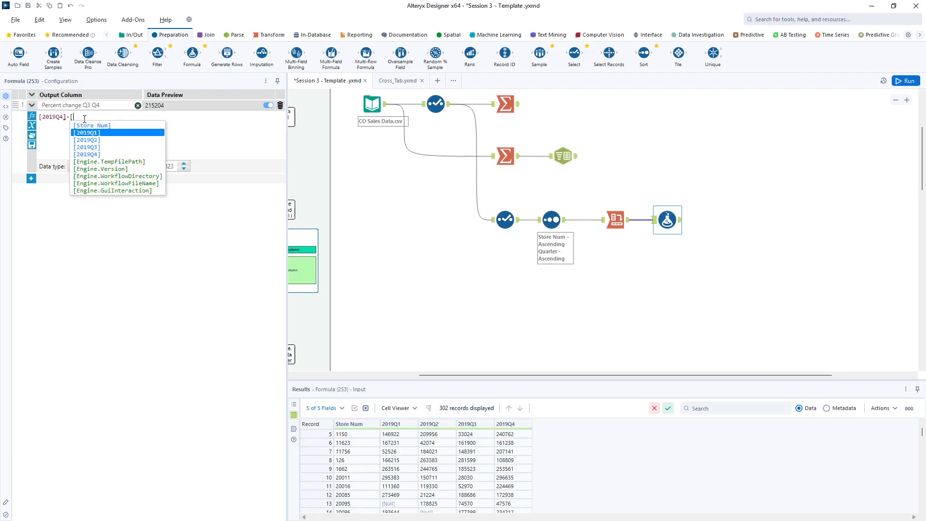
key("Return")
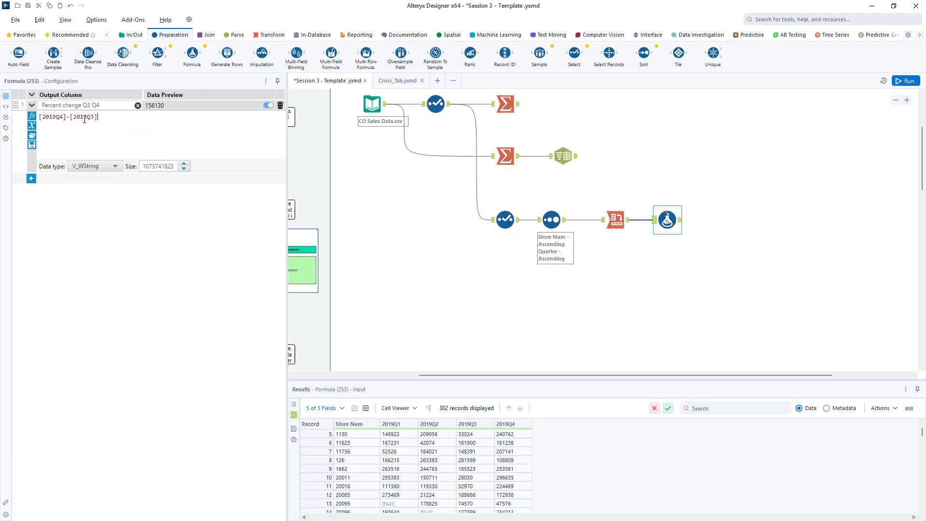
type(")")
type("(")
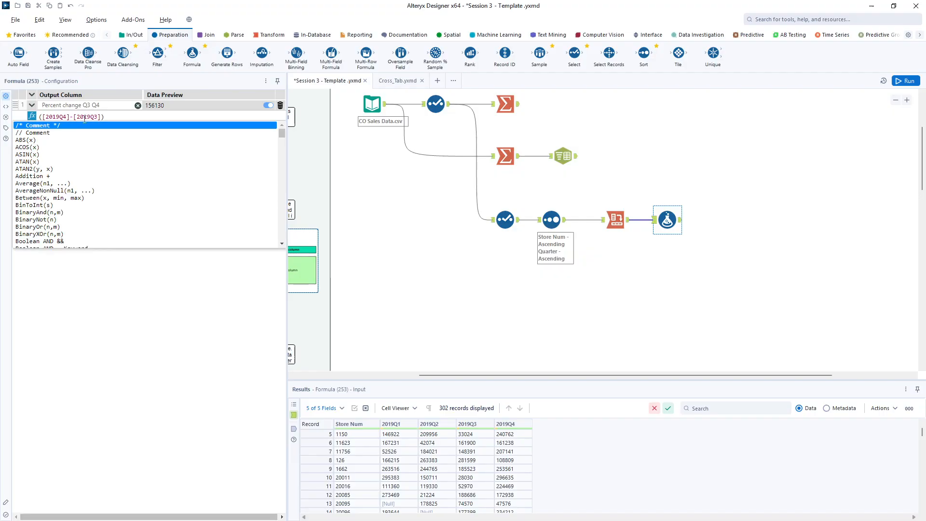
key("Escape")
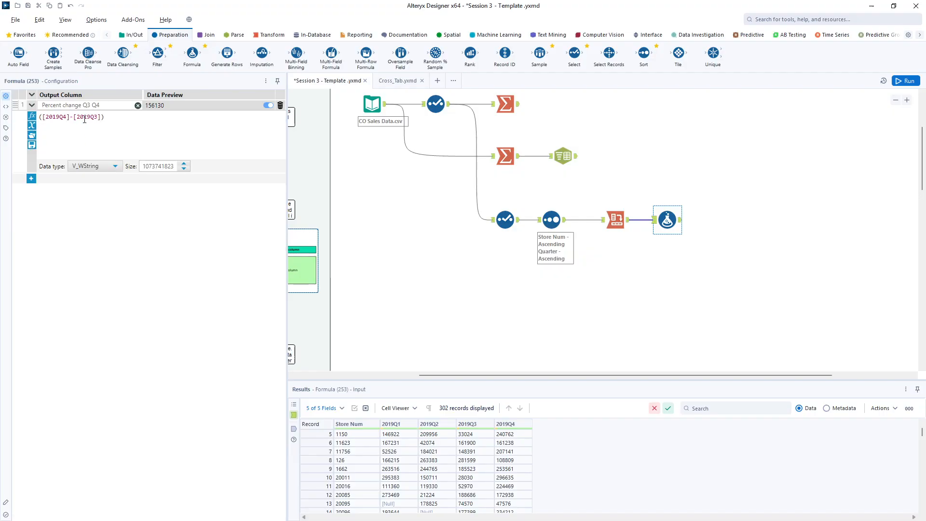
Step: Extend the expression to ([2019Q4]-[2019Q3])/[2019Q4]*100 and run the workflow
type("/[")
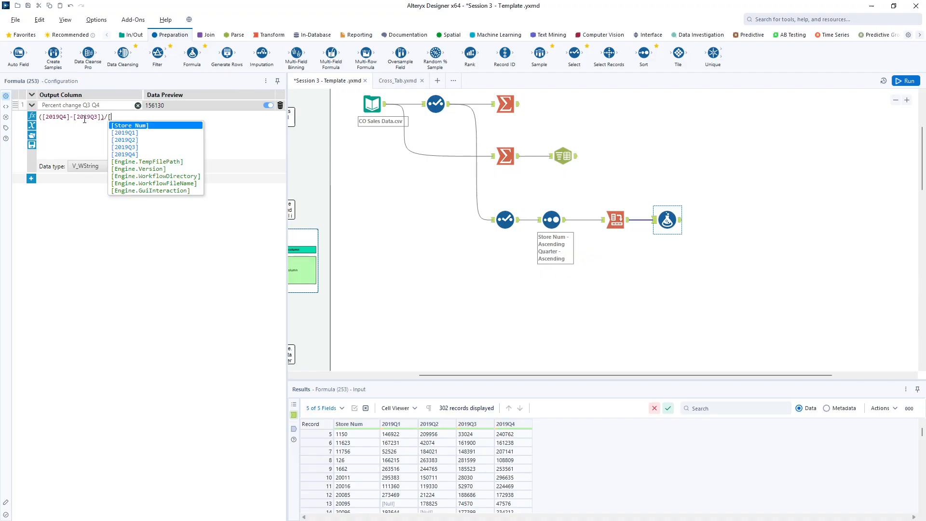
key("Down")
key("Down")
key("Down")
key("Down")
key("Return")
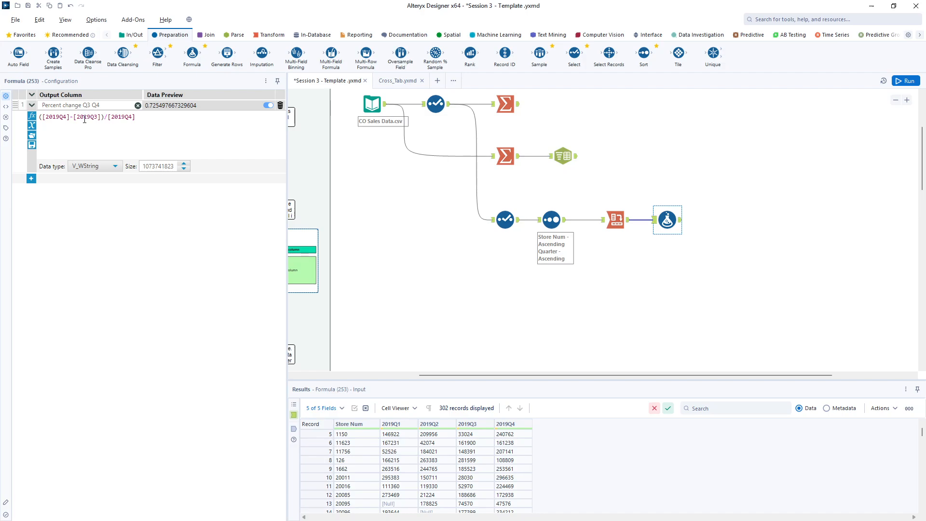
type("*100")
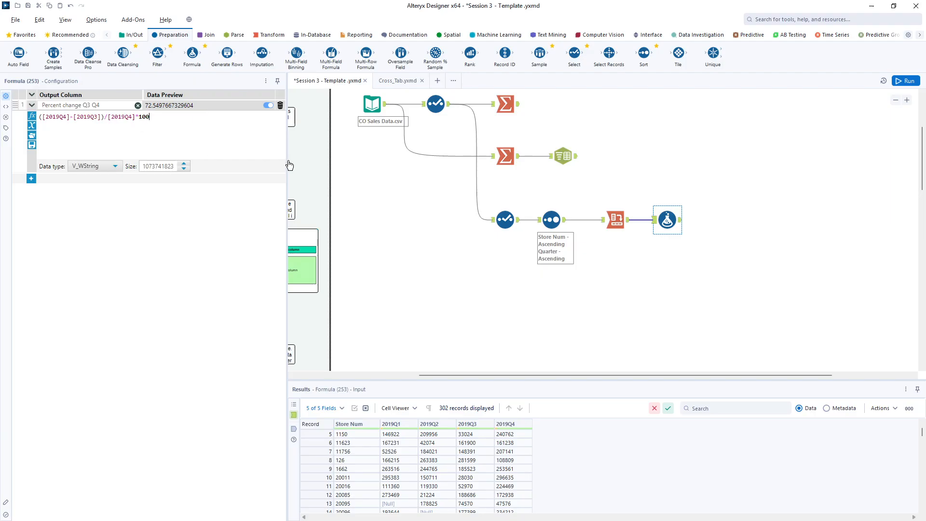
left_click(905, 80)
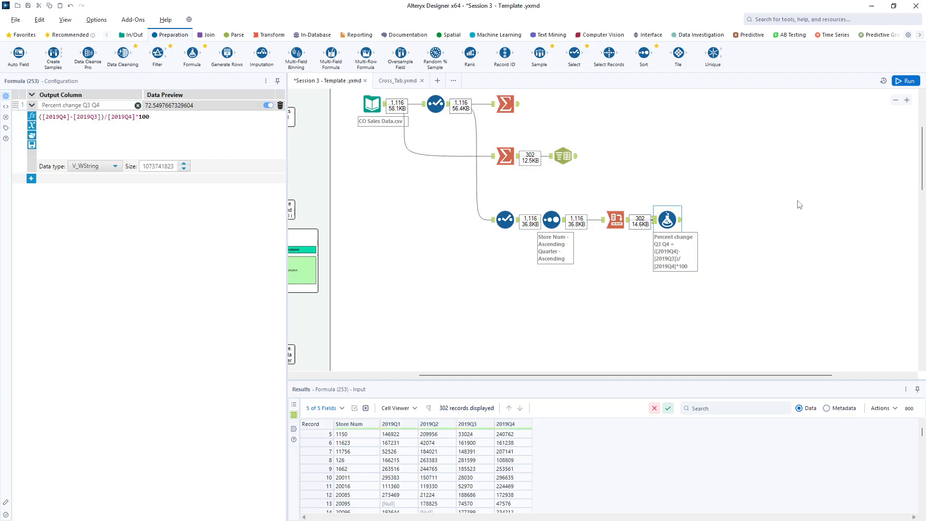
Step: Examine the Formula tool's output, comparing the 2019Q3 and 2019Q4 values with the percent change and checking for null results
left_click(680, 220)
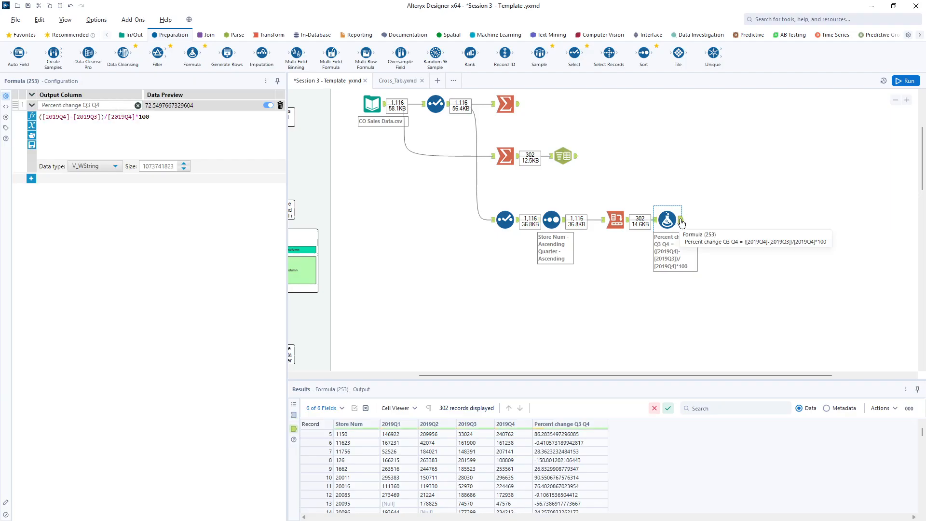
left_click(472, 436)
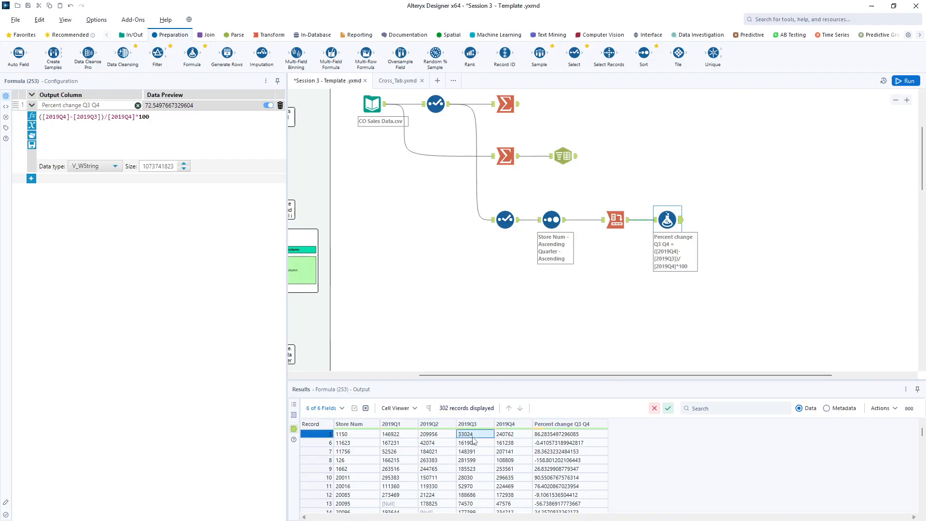
left_click(502, 437)
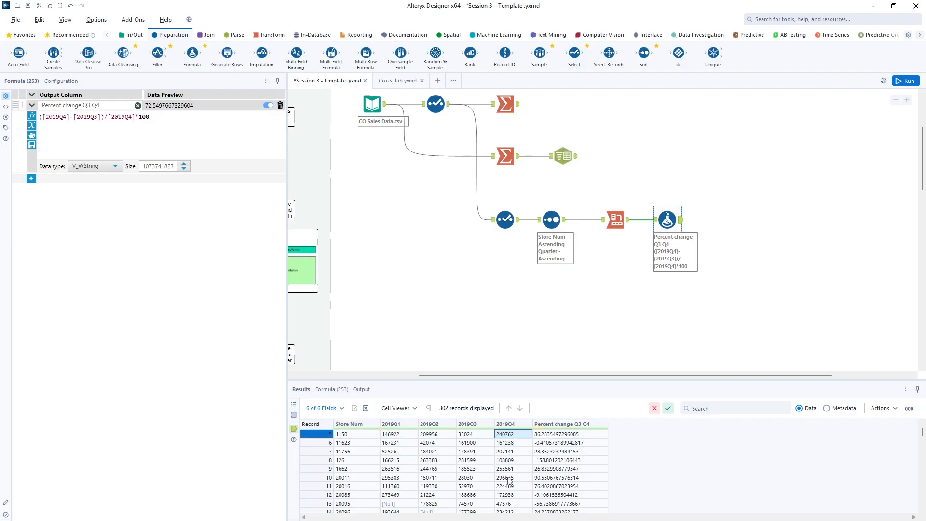
scroll(506, 477, "down", 3)
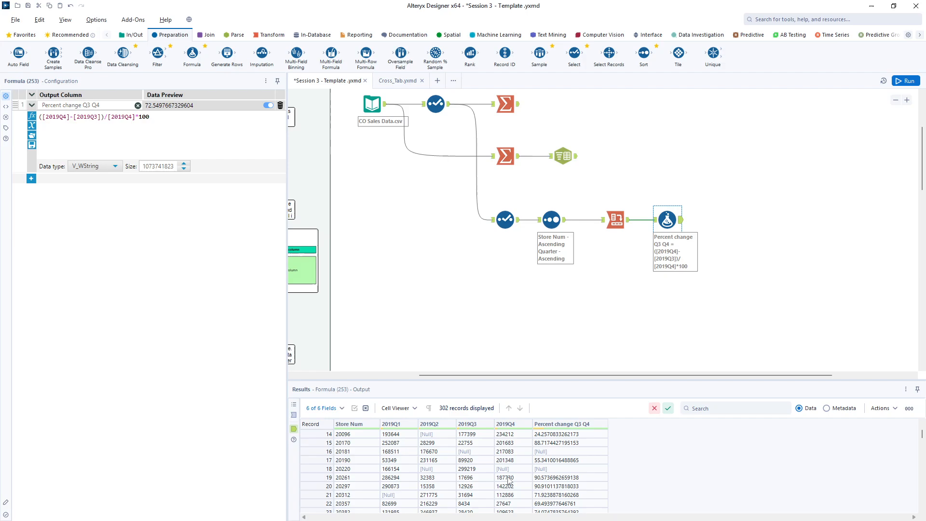
left_click(561, 452)
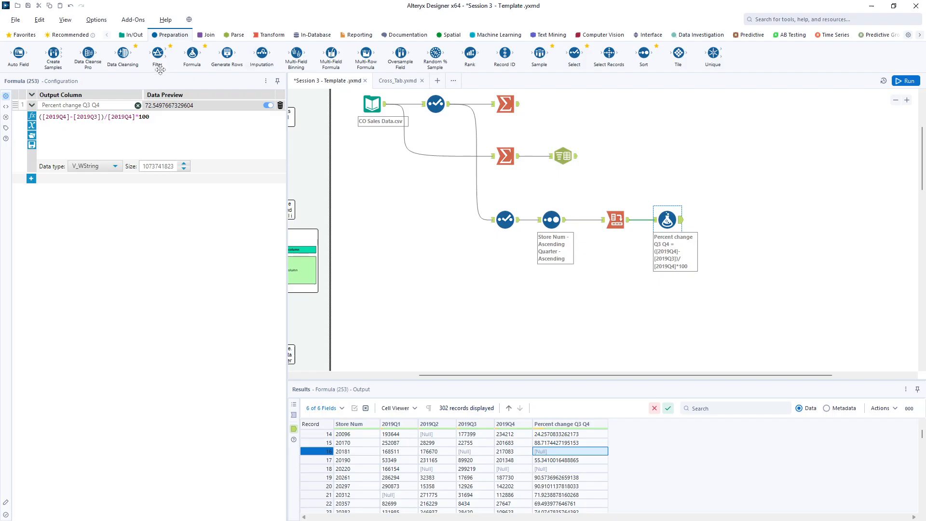
Step: Connect a Filter tool to the Formula output, keep records where Percent change Q3 Q4 is not null, and run the workflow
left_click_drag(158, 53, 719, 219)
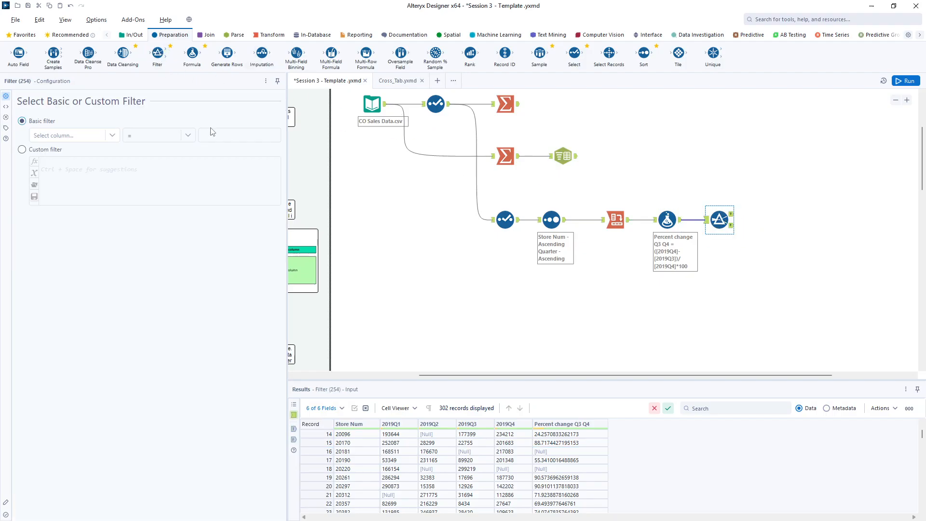
left_click(112, 137)
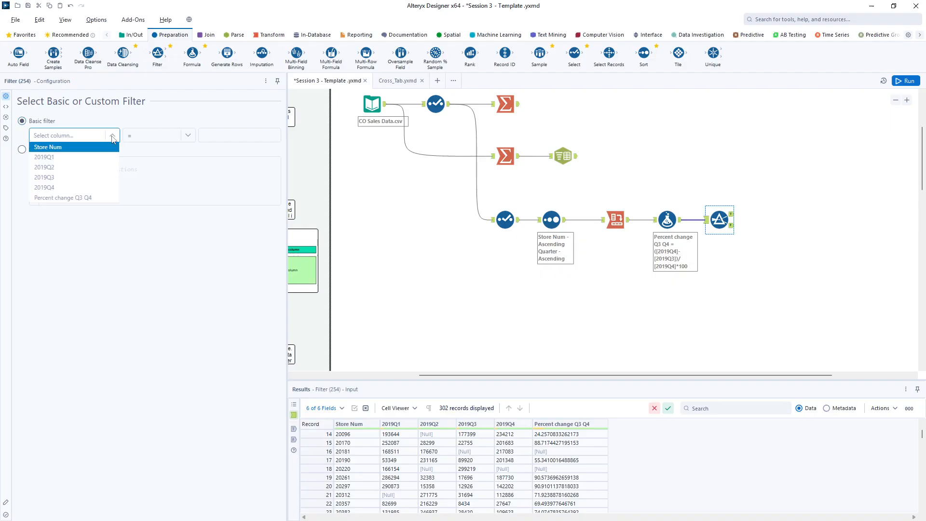
left_click(80, 197)
left_click(188, 135)
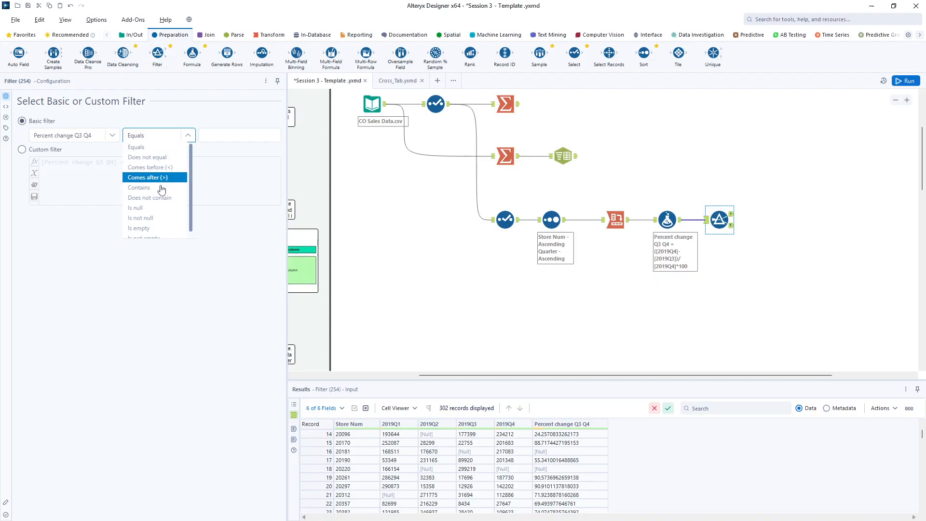
left_click(157, 218)
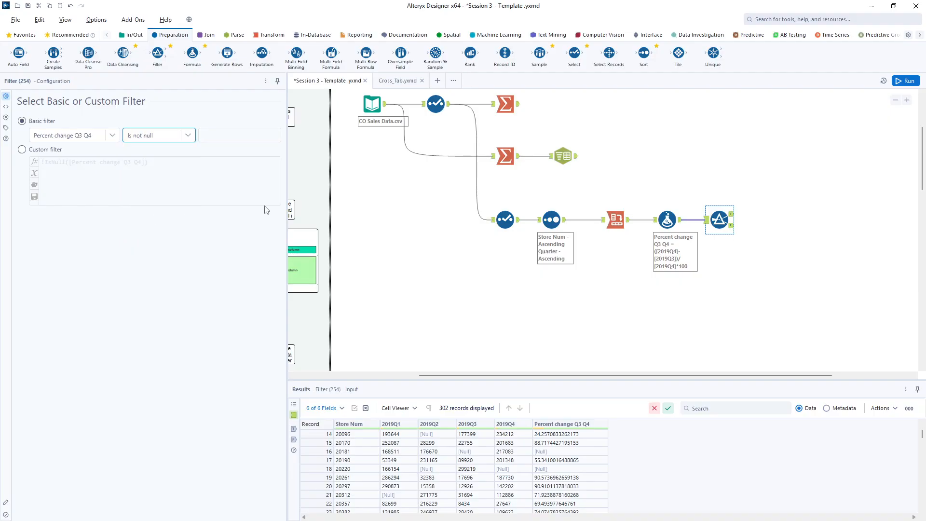
left_click(905, 80)
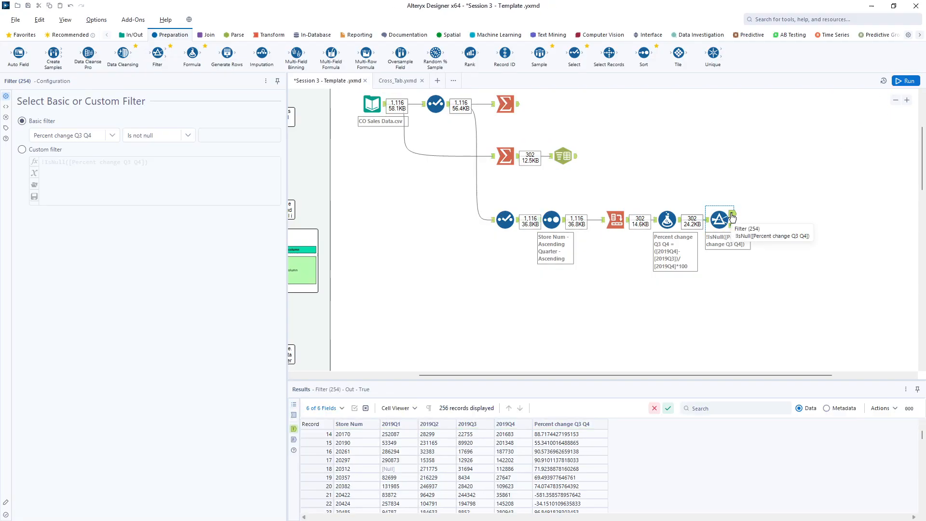
Step: Review the Filter tool's True output and its False output for null percent changes
scroll(644, 451, "down", 8)
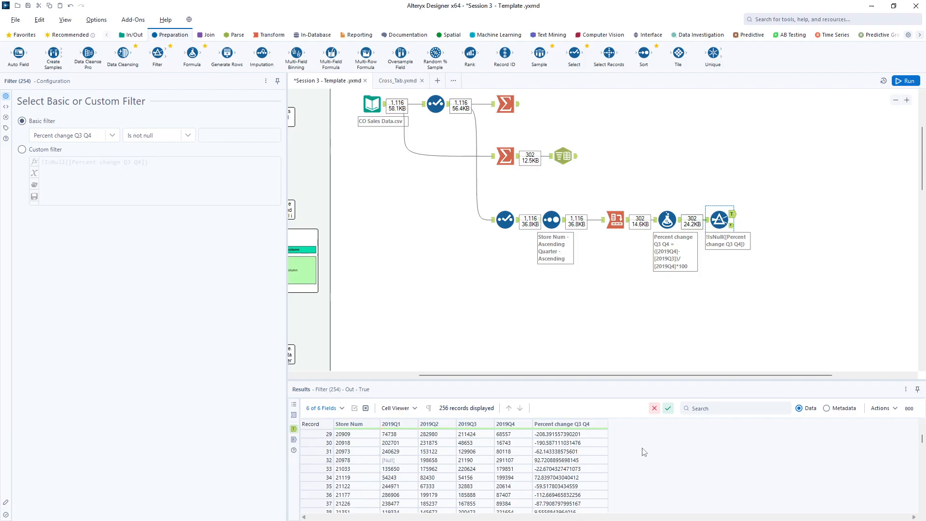
scroll(644, 452, "down", 20)
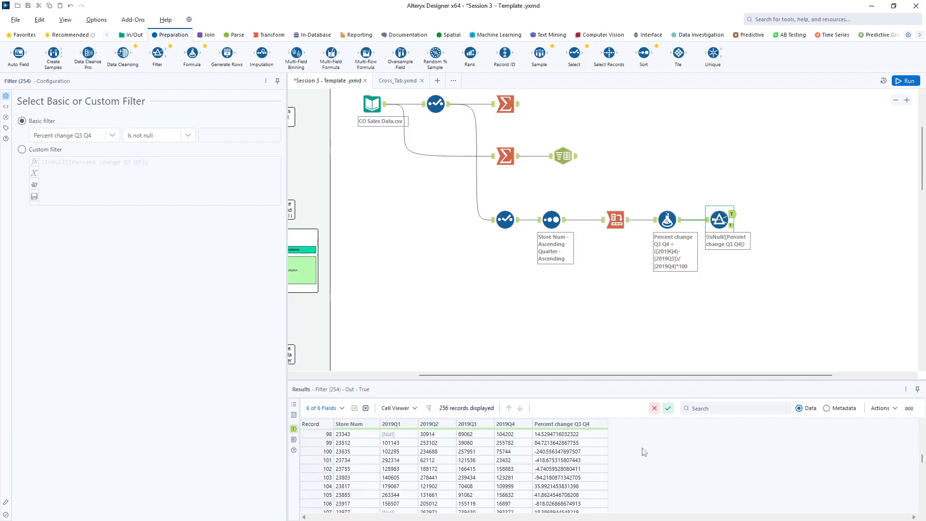
scroll(643, 452, "up", 20)
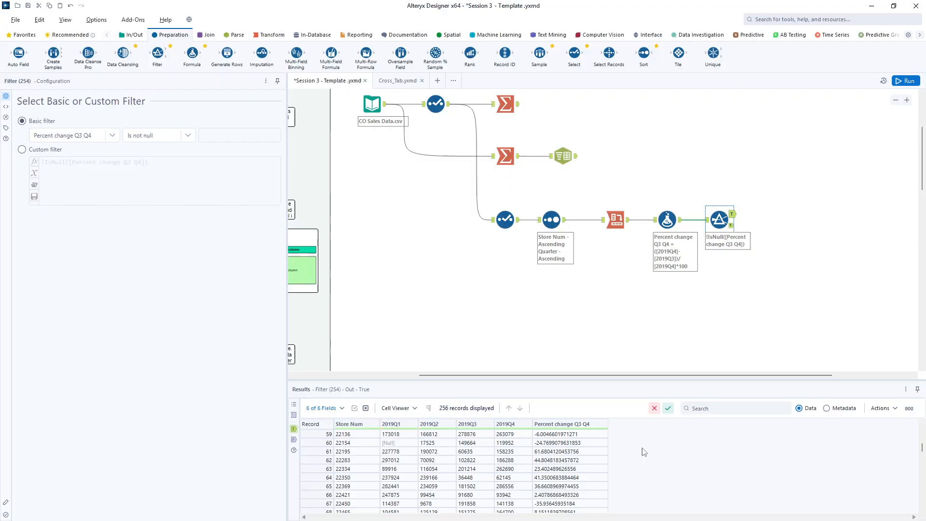
scroll(643, 452, "up", 5)
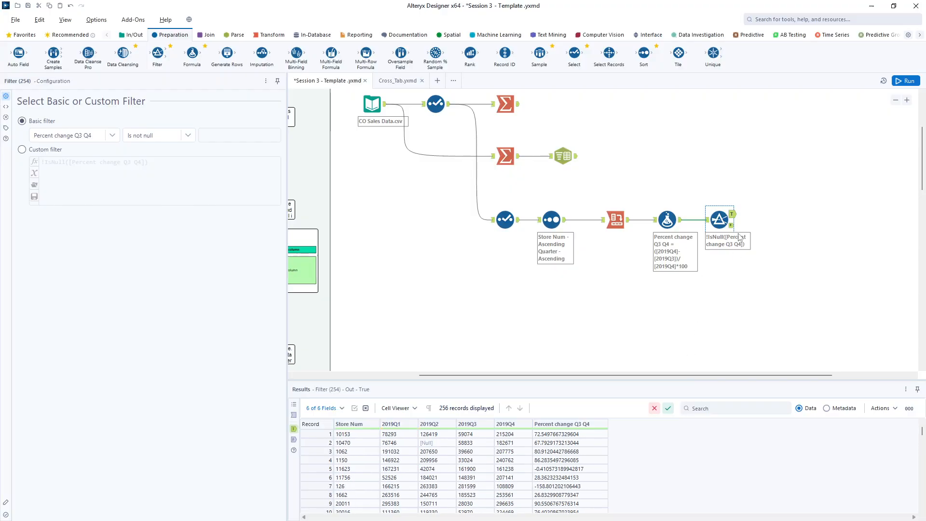
left_click(293, 439)
scroll(606, 479, "down", 7)
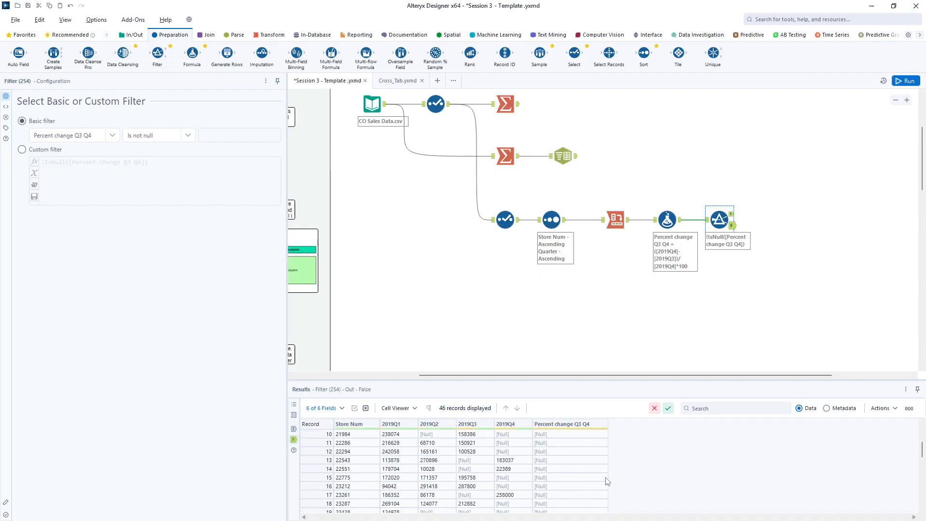
scroll(606, 480, "down", 5)
scroll(606, 481, "up", 12)
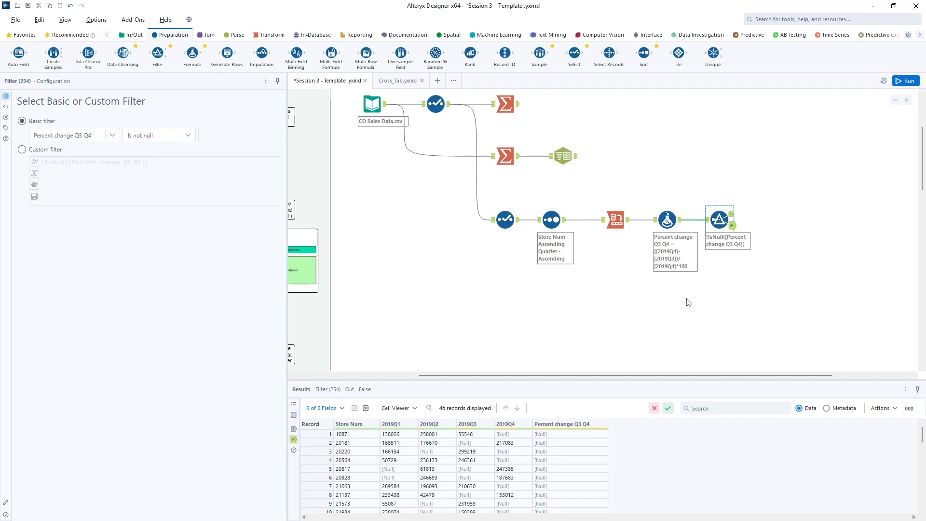
Step: Move the Cross Tab, Formula and Filter tools slightly closer to the Sort tool to make room at the end of the branch
left_click_drag(616, 227, 605, 227)
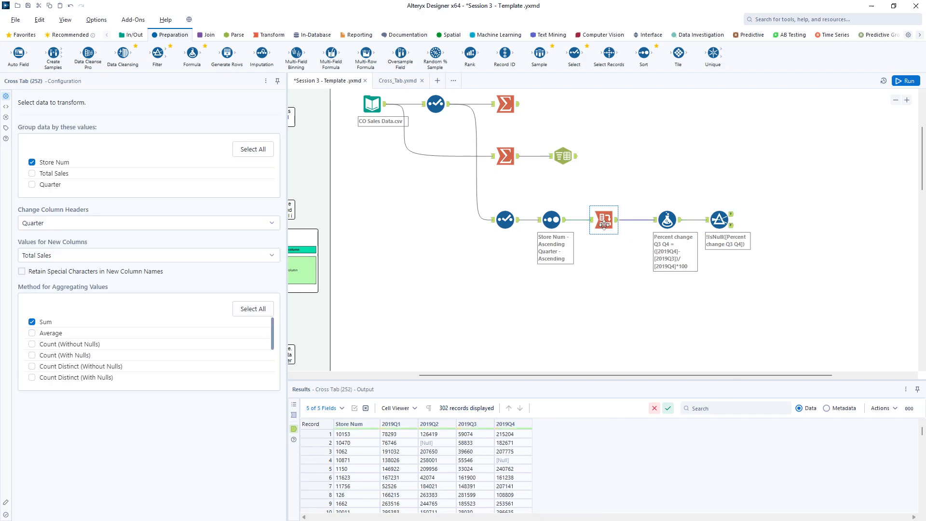
left_click_drag(666, 220, 647, 220)
left_click_drag(719, 220, 708, 220)
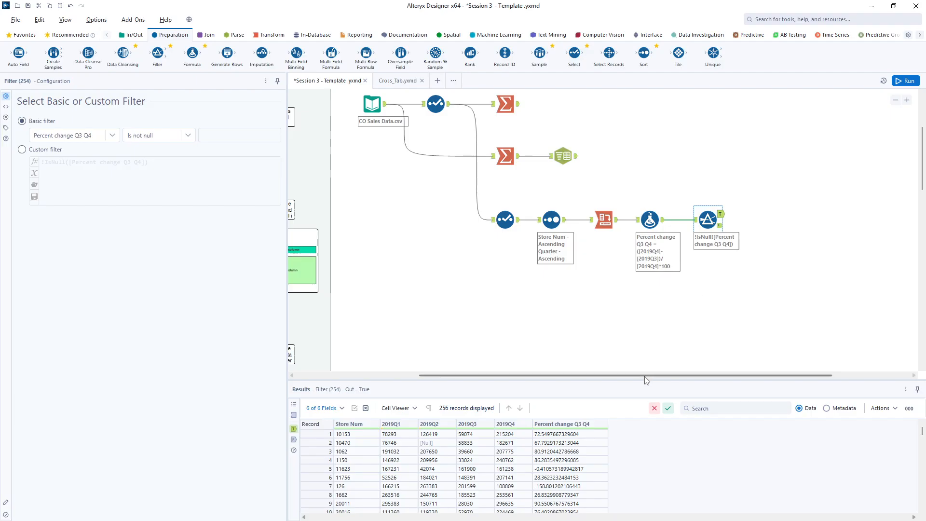
left_click_drag(646, 378, 716, 381)
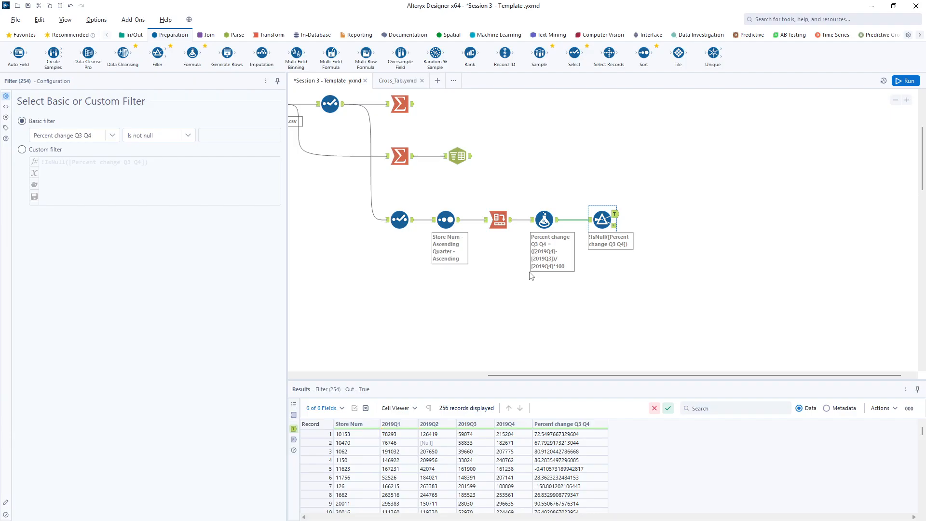
Step: Review the Sort tool's output and the Cross Tab tool's quarter columns, checking where nulls occur
left_click(458, 222)
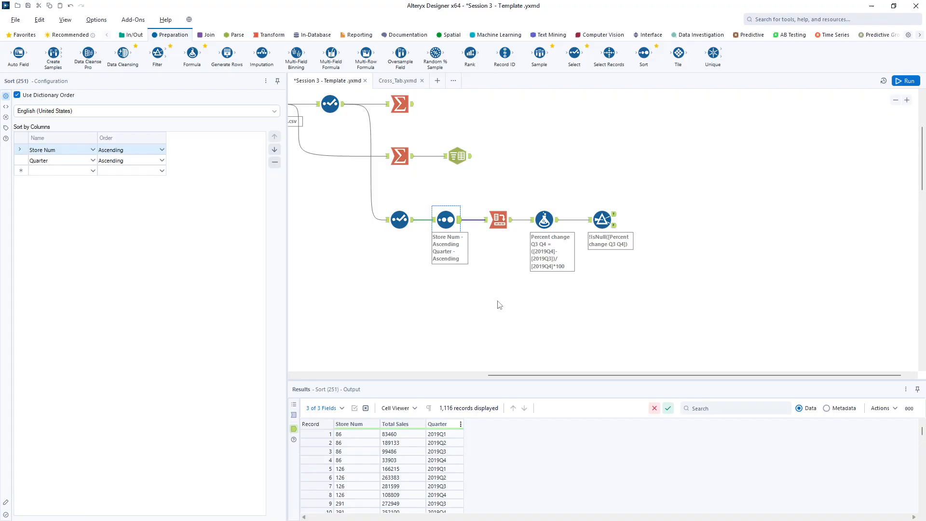
left_click(501, 219)
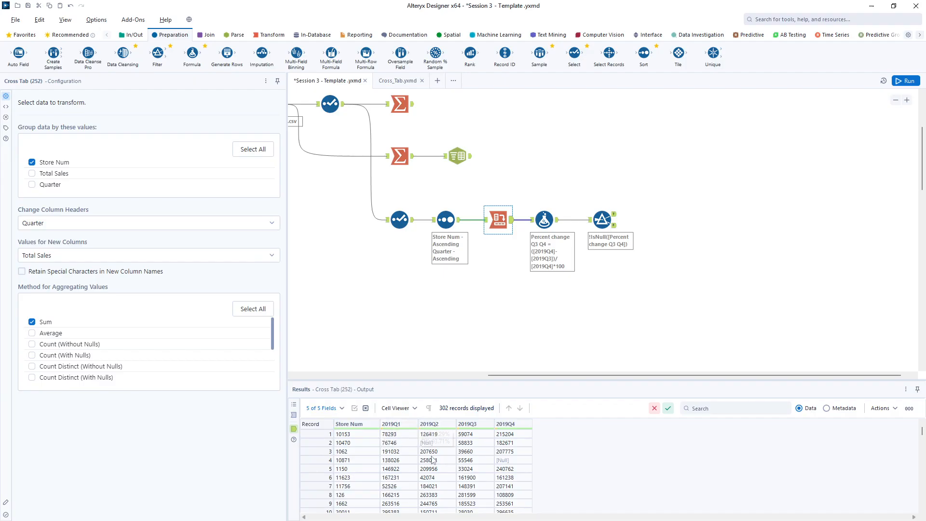
mouse_move(520, 427)
mouse_move(395, 430)
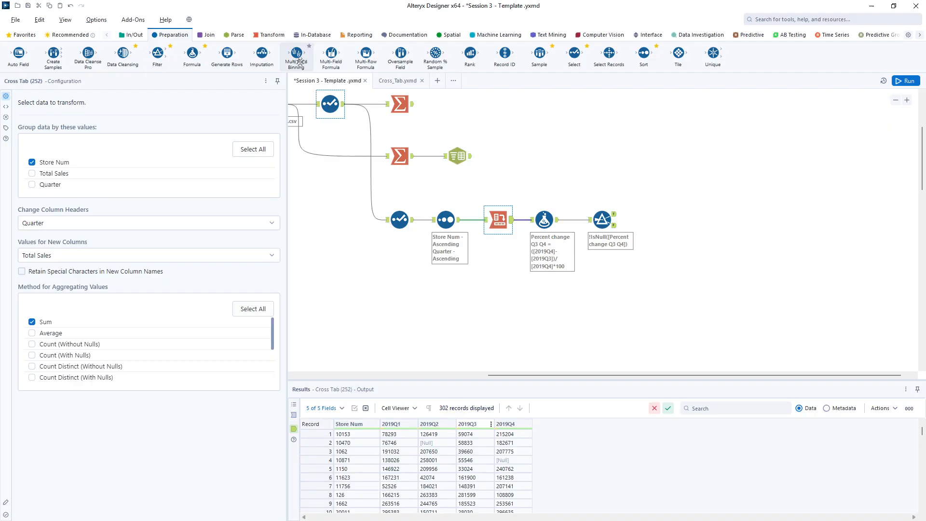
Step: Add a Summarize tool beyond and above the Filter tool and connect the Sort tool's output to it
left_click(272, 36)
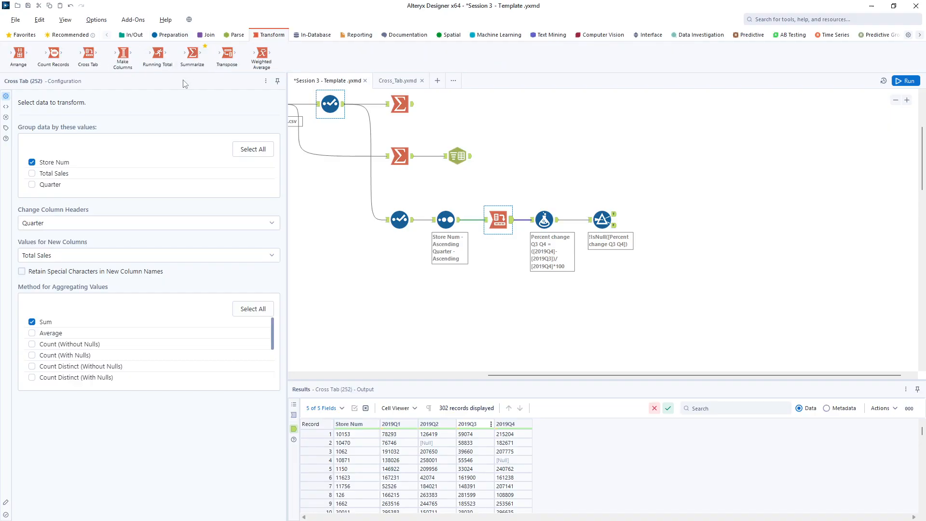
left_click_drag(191, 61, 701, 195)
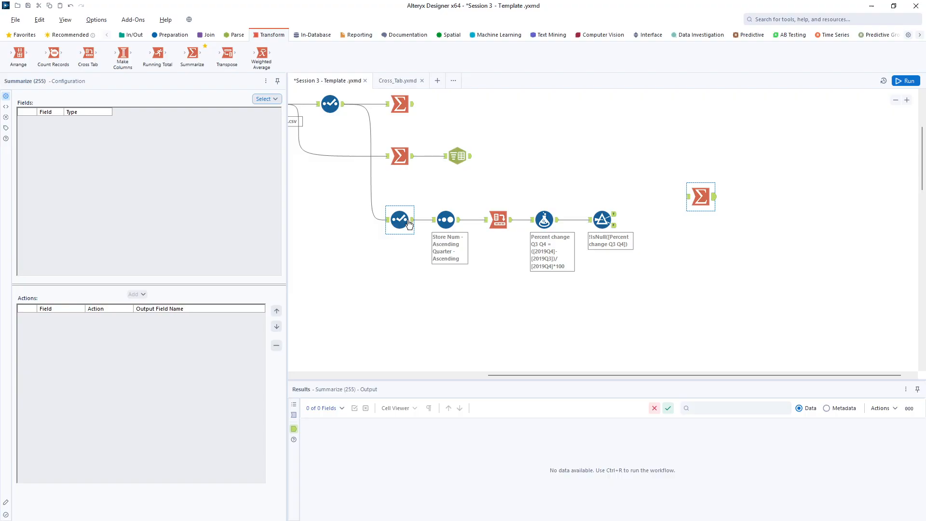
left_click_drag(459, 219, 701, 191)
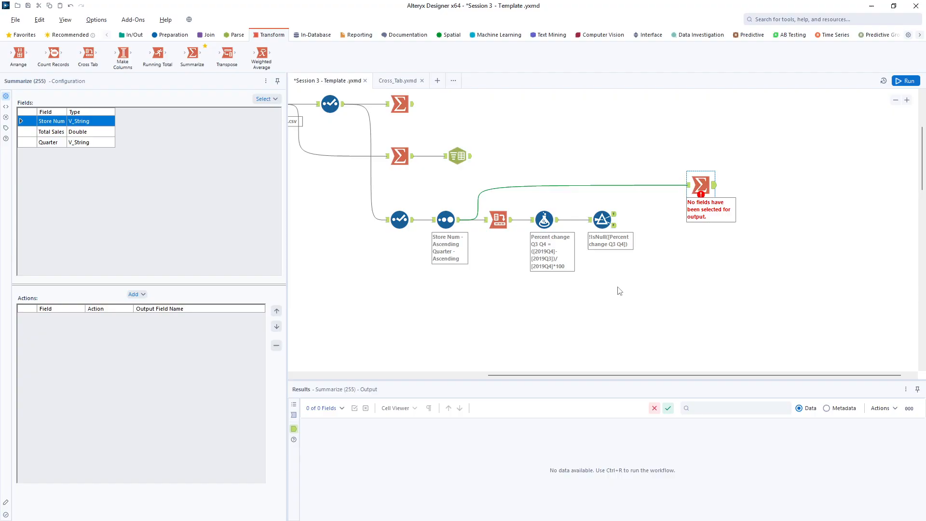
Step: Configure the new Summarize tool to group by Store Num and sum Total Sales
left_click(133, 295)
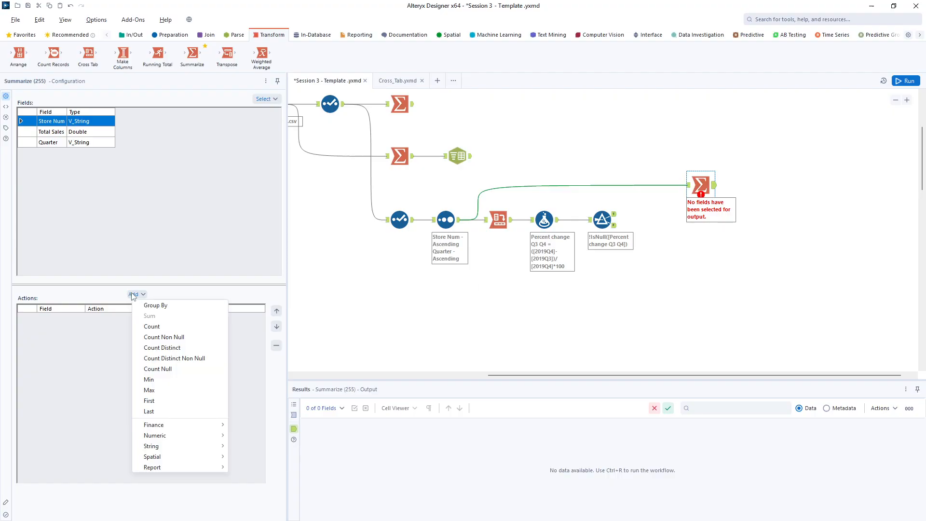
left_click(152, 304)
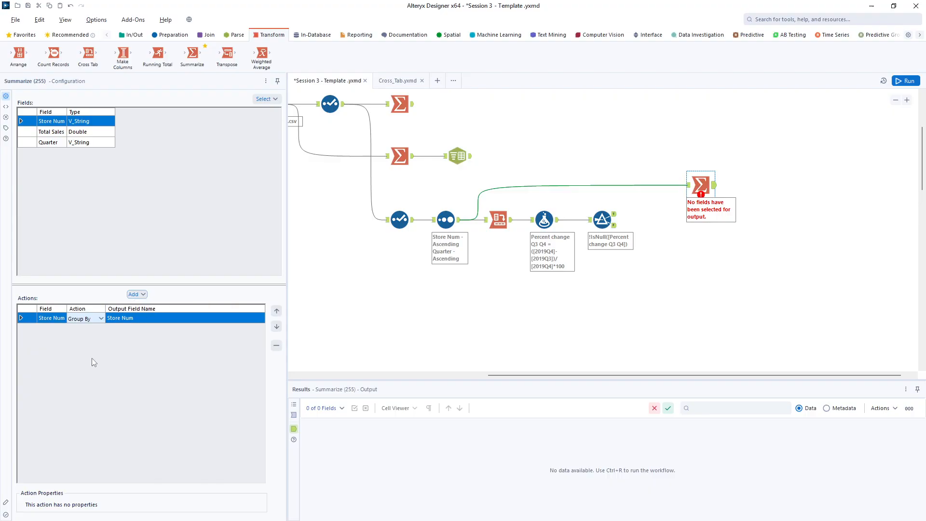
left_click(53, 134)
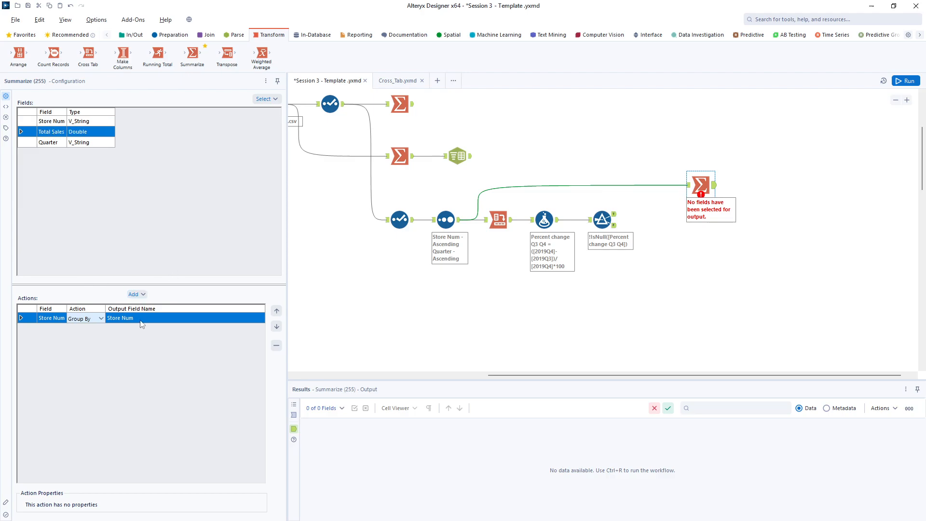
left_click(101, 318)
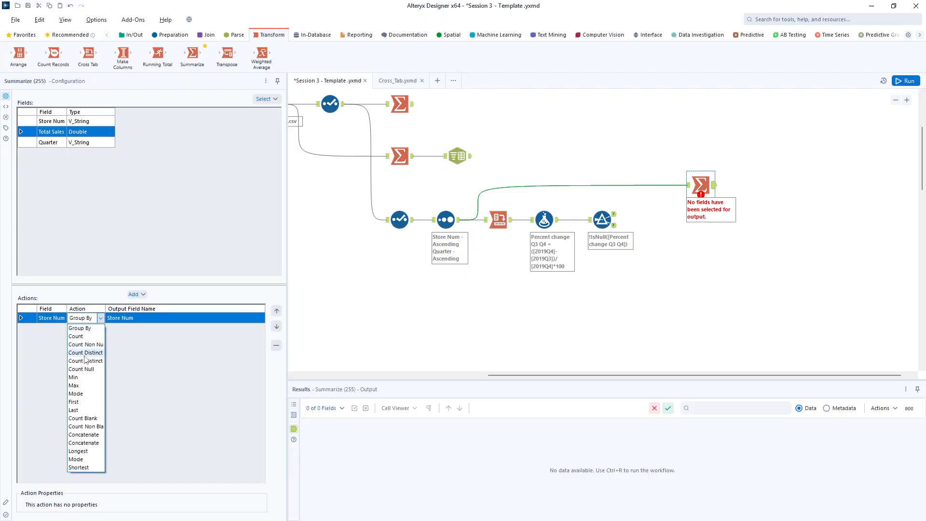
left_click(79, 329)
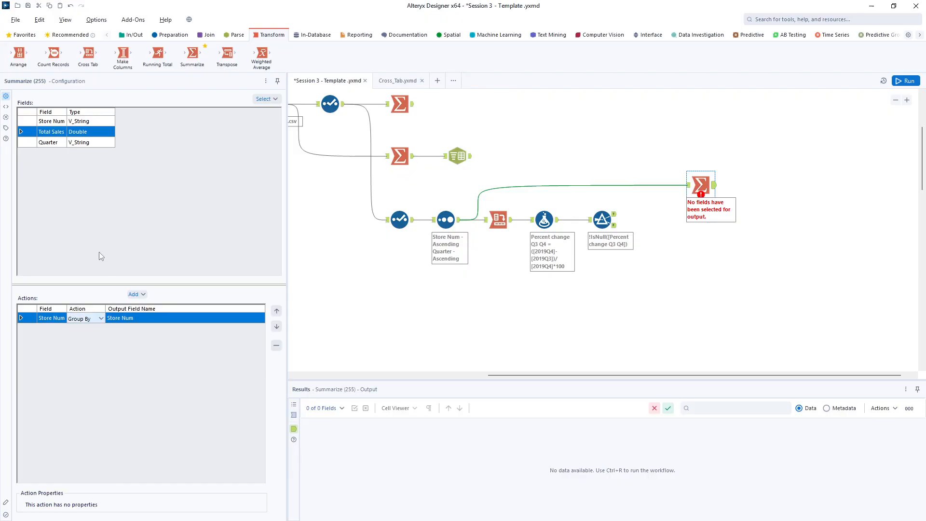
left_click(136, 294)
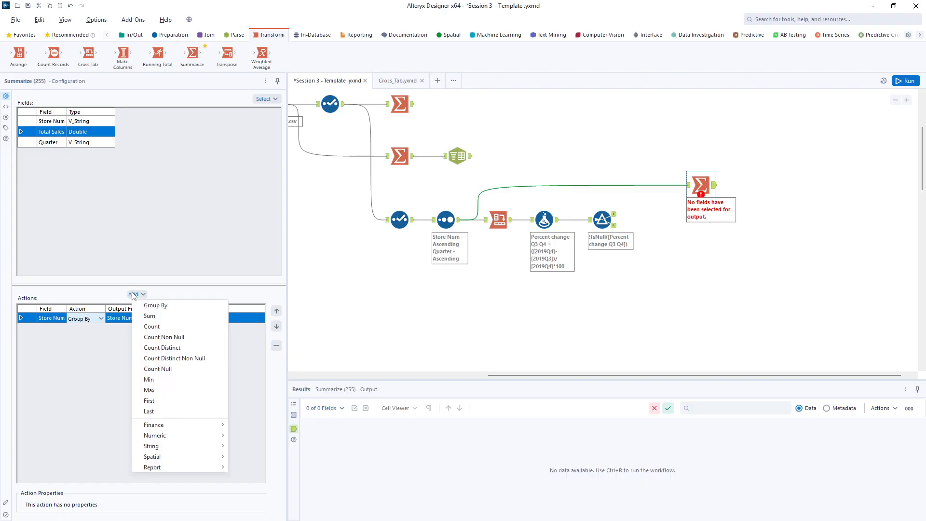
left_click(149, 316)
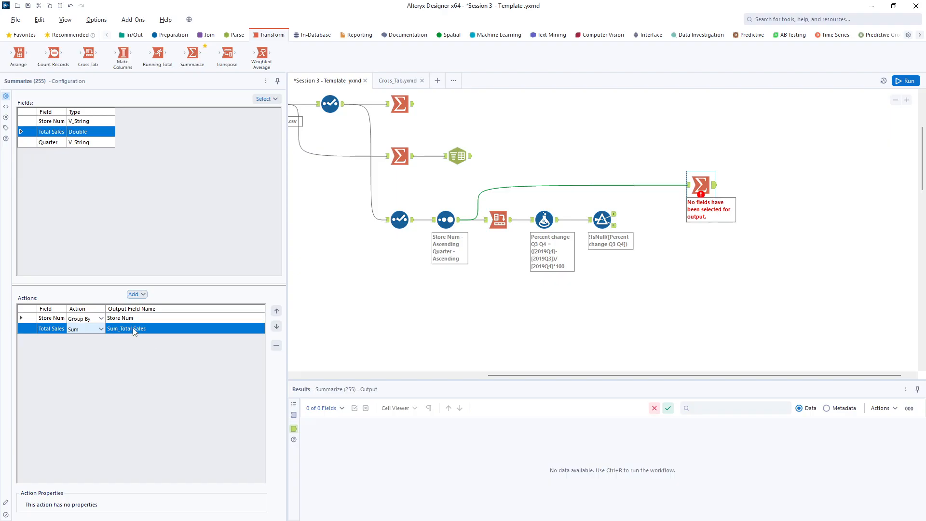
Step: Replace the Summarize tool's Store Num grouping with a Group By on Quarter, placed above the Total Sales sum
left_click(60, 320)
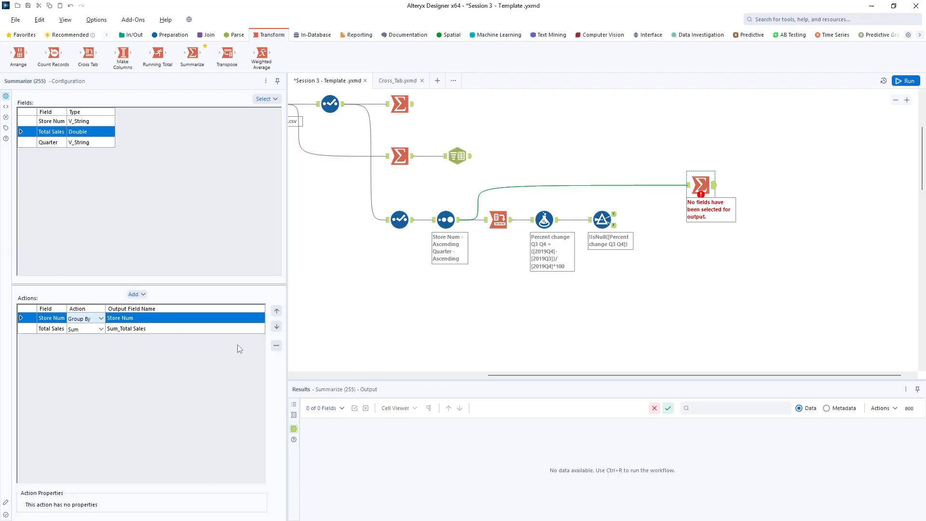
left_click(276, 346)
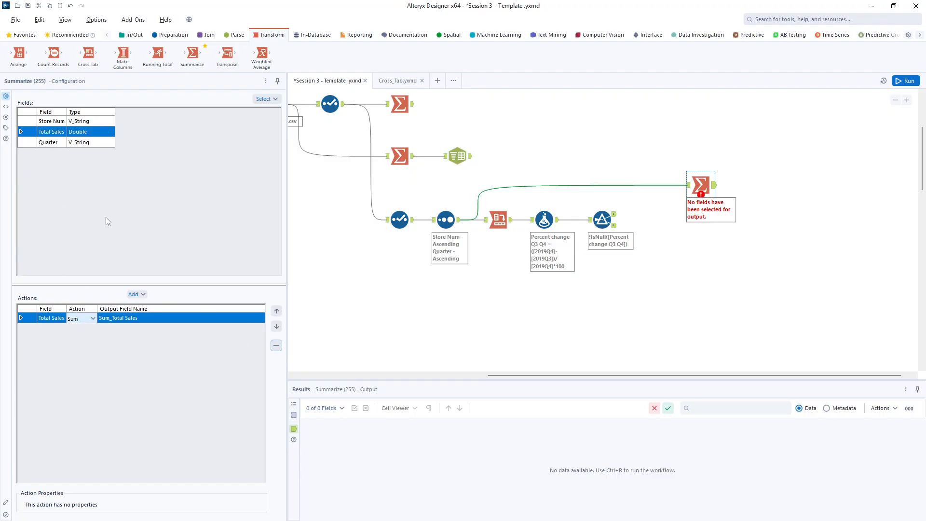
left_click(56, 144)
left_click(138, 295)
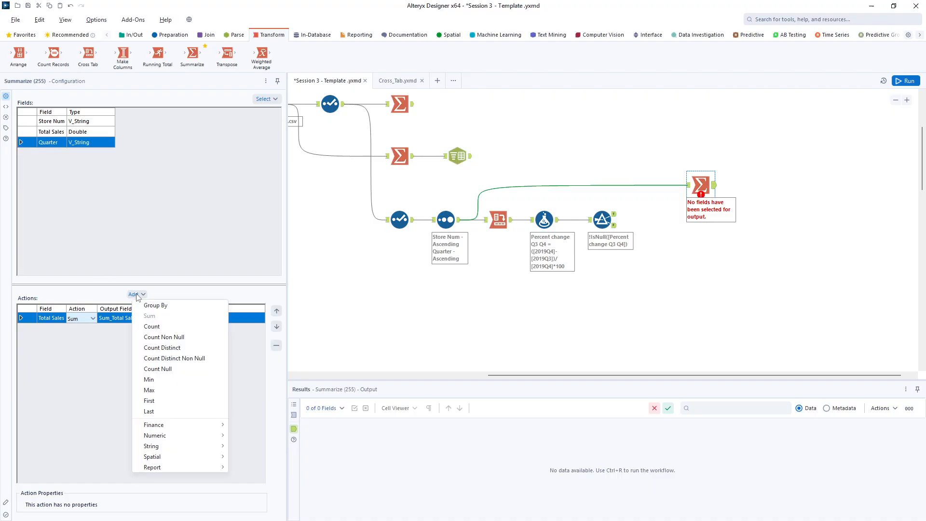
left_click(147, 304)
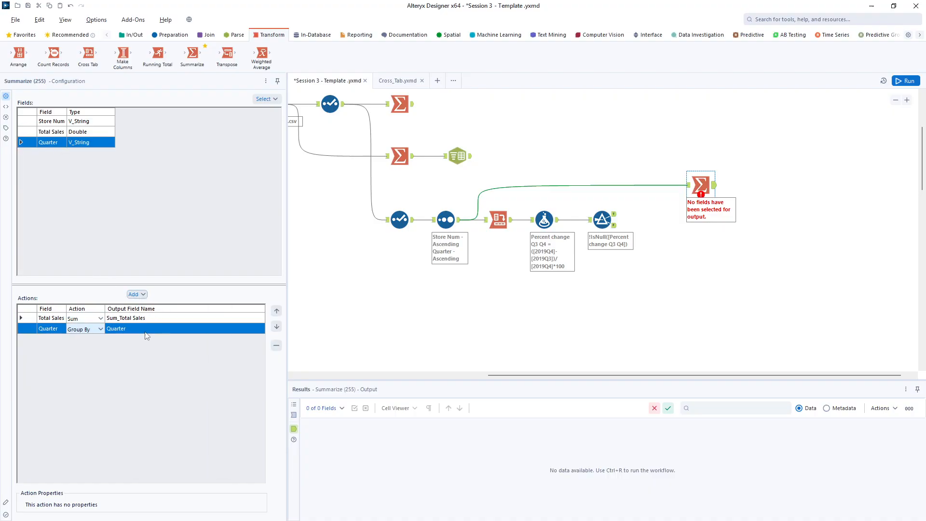
left_click(276, 310)
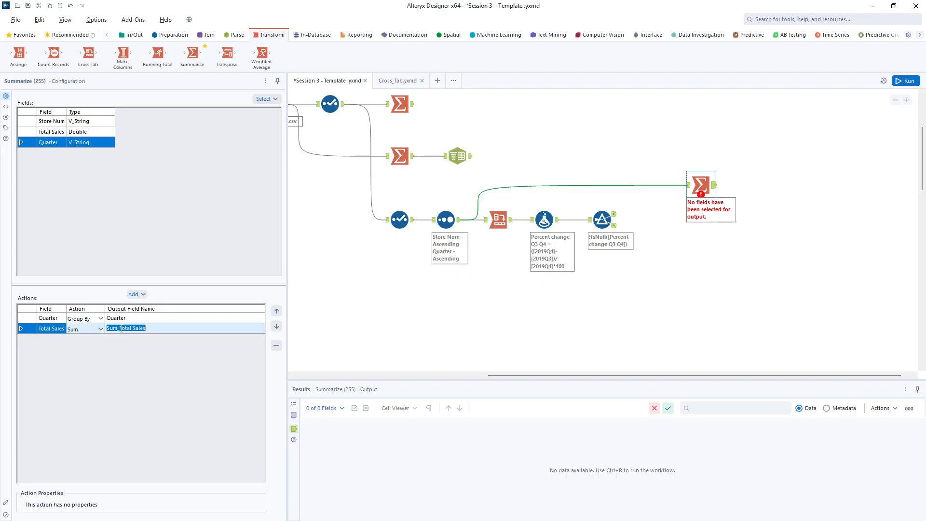
Step: Rename the summed output field to Total Sales, run the workflow and view the Summarize tool's results
left_click_drag(122, 332, 109, 328)
key("BackSpace")
left_click_drag(529, 375, 537, 375)
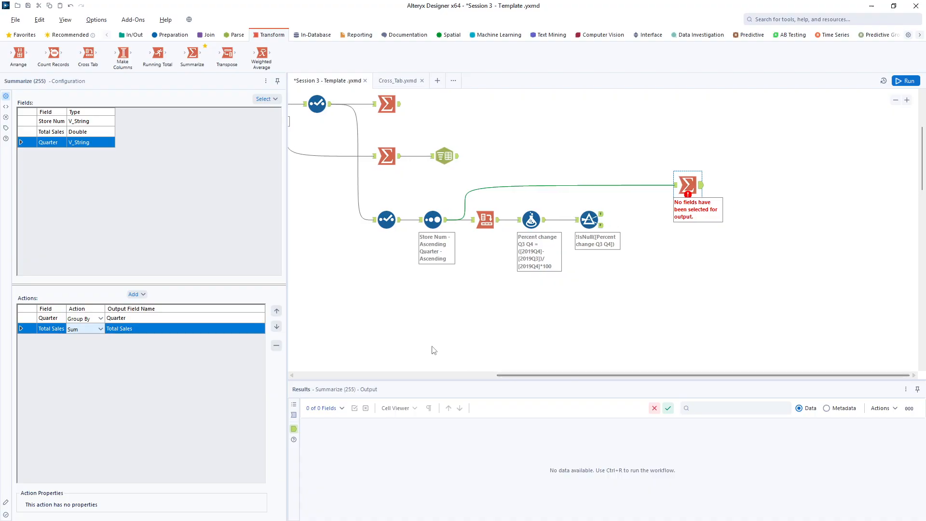
left_click(905, 81)
left_click(692, 187)
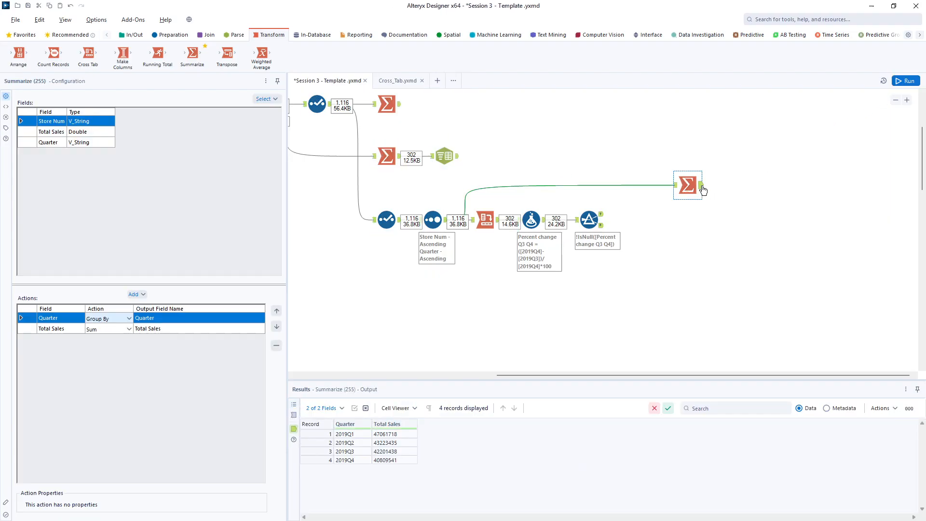
Step: Connect a Formula tool to the output of the Summarize tool that totals sales by quarter
left_click(690, 209)
left_click(687, 185)
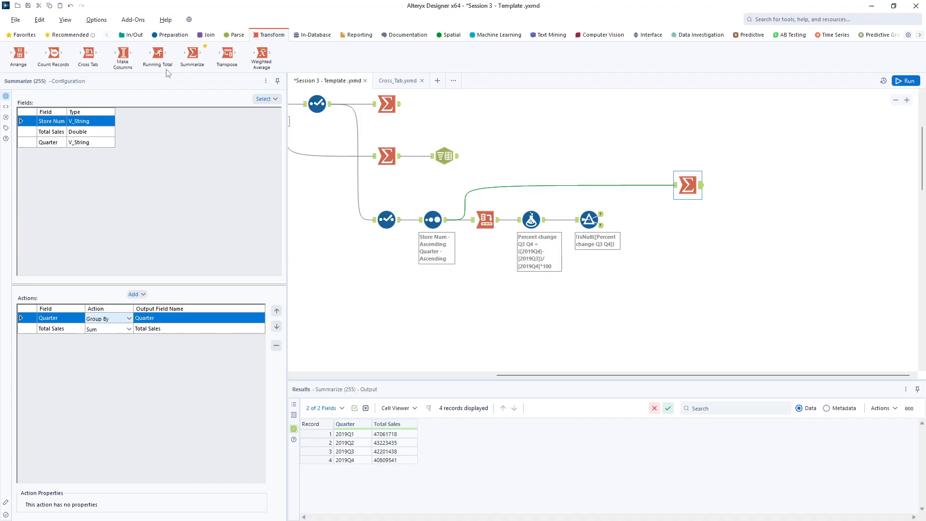
left_click(175, 35)
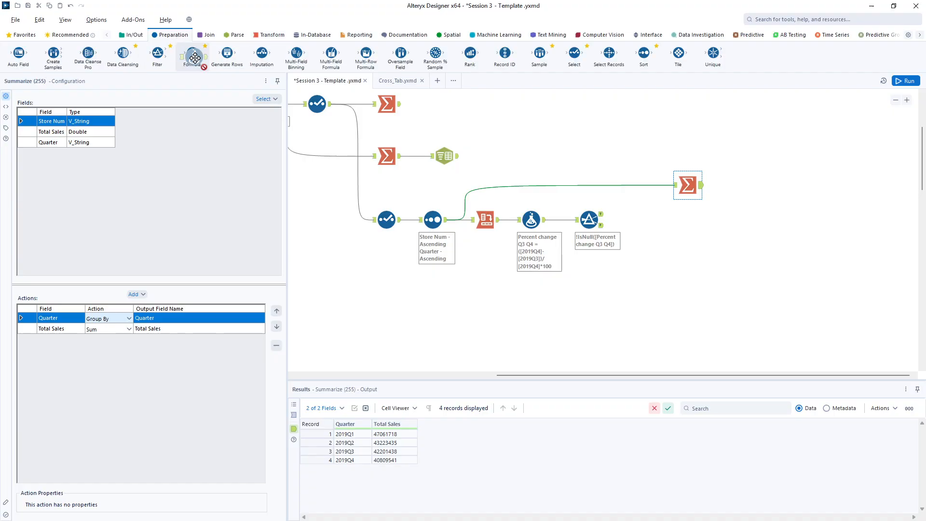
left_click_drag(192, 52, 733, 186)
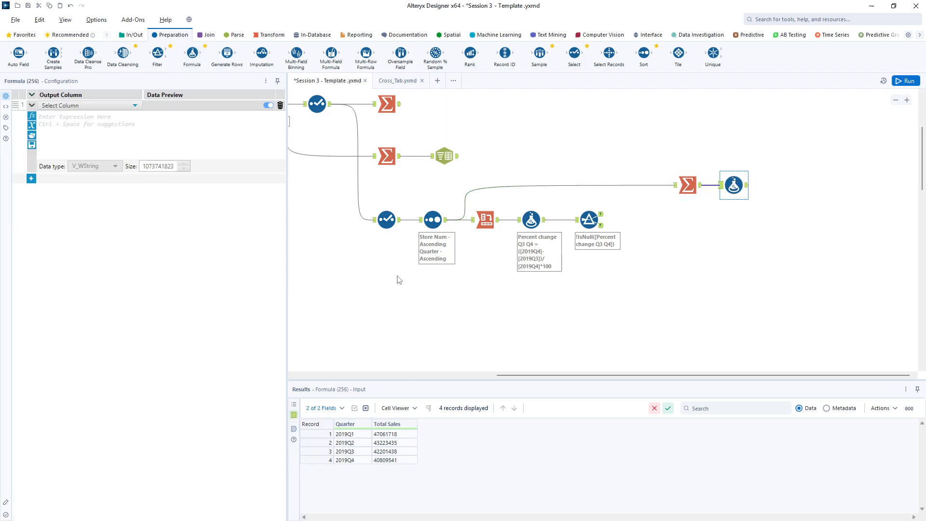
Step: Compare the Sort output and the Cross Tab tool's input and output with the quarterly totals from the Summarize tool
left_click(447, 225)
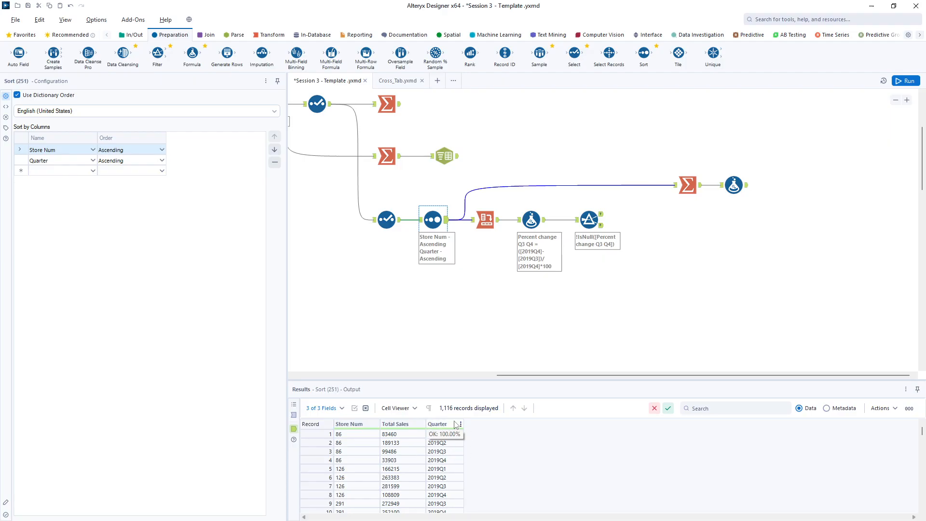
left_click(499, 222)
left_click(315, 434)
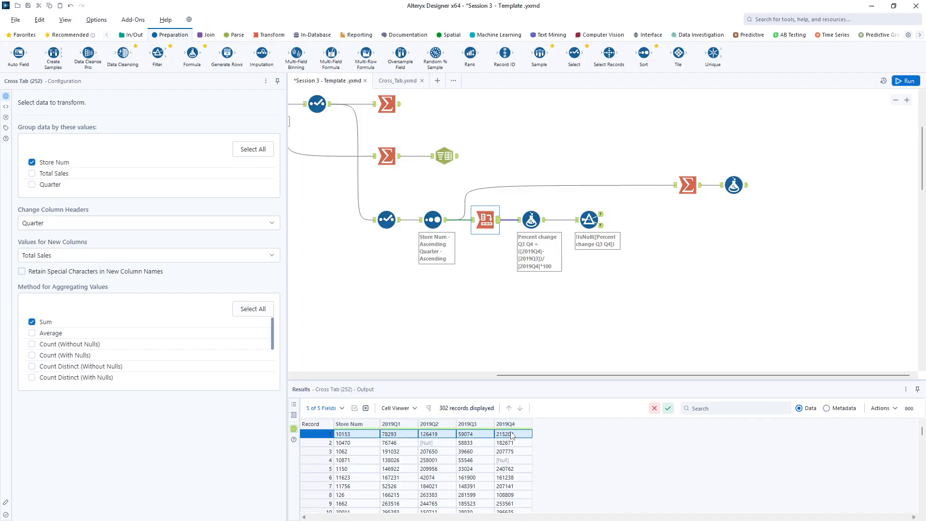
mouse_move(499, 427)
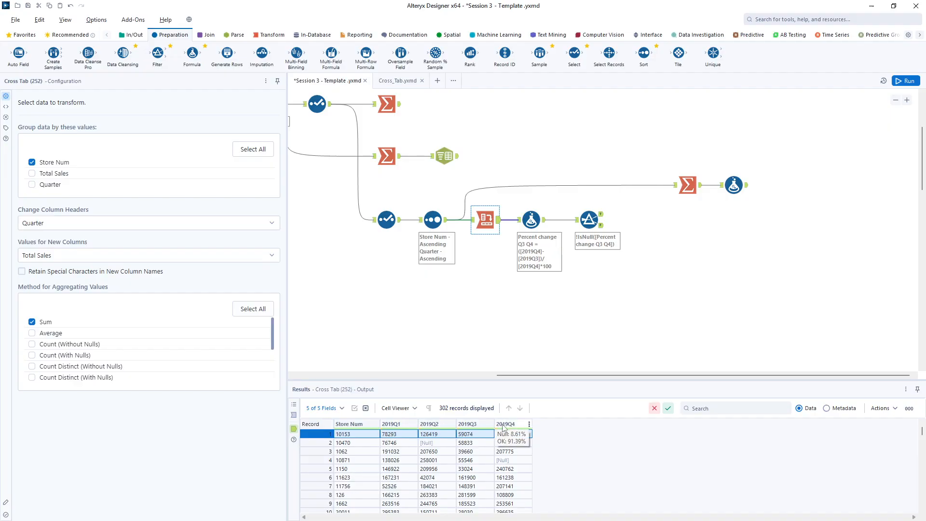
left_click(294, 415)
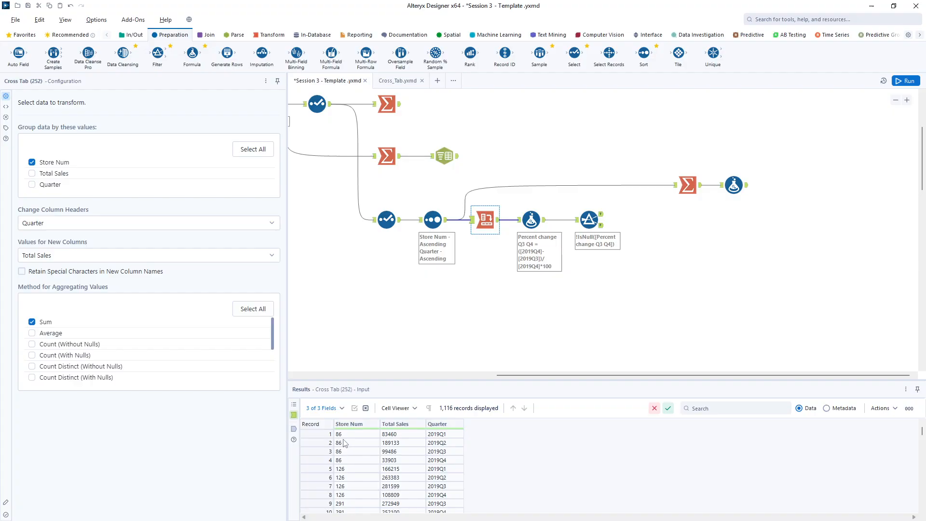
left_click(346, 435)
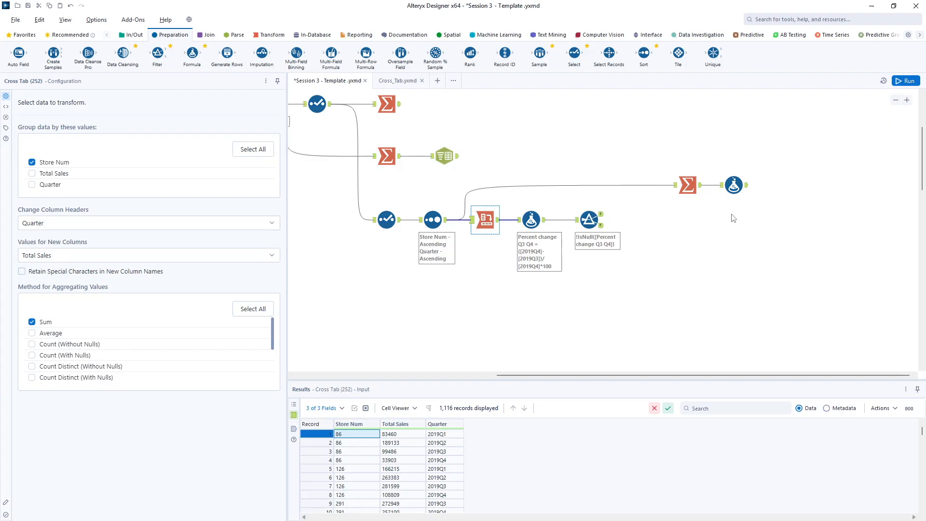
left_click(688, 186)
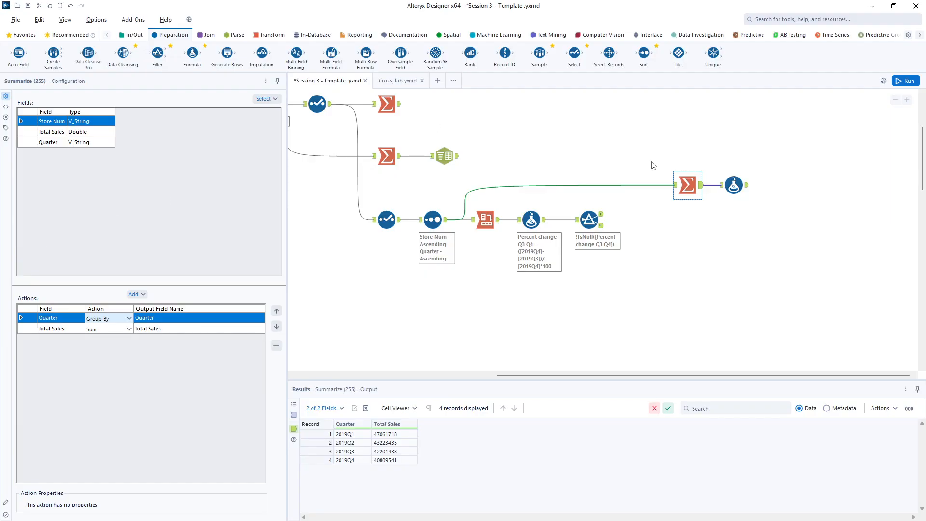
Step: In the new Formula tool, add a Store Num column with the expression "Total" and run the workflow
left_click(734, 184)
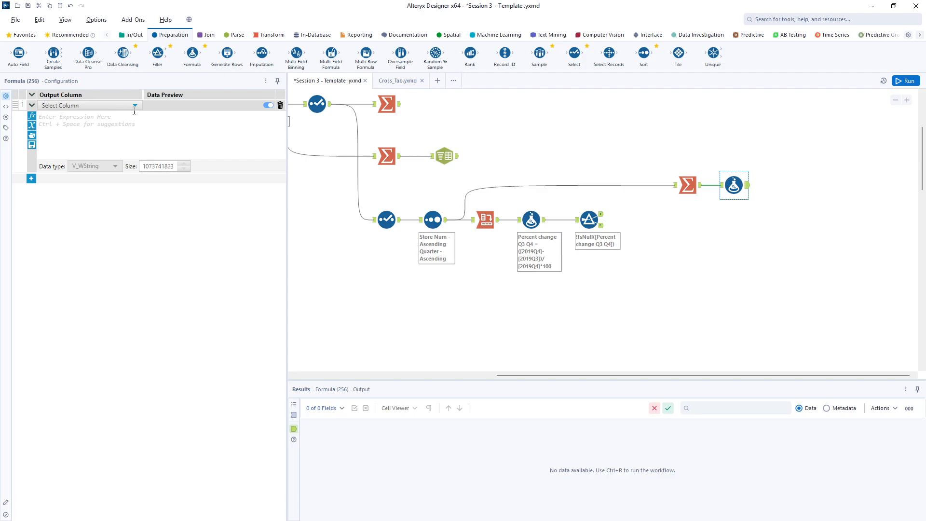
left_click(135, 105)
left_click(80, 116)
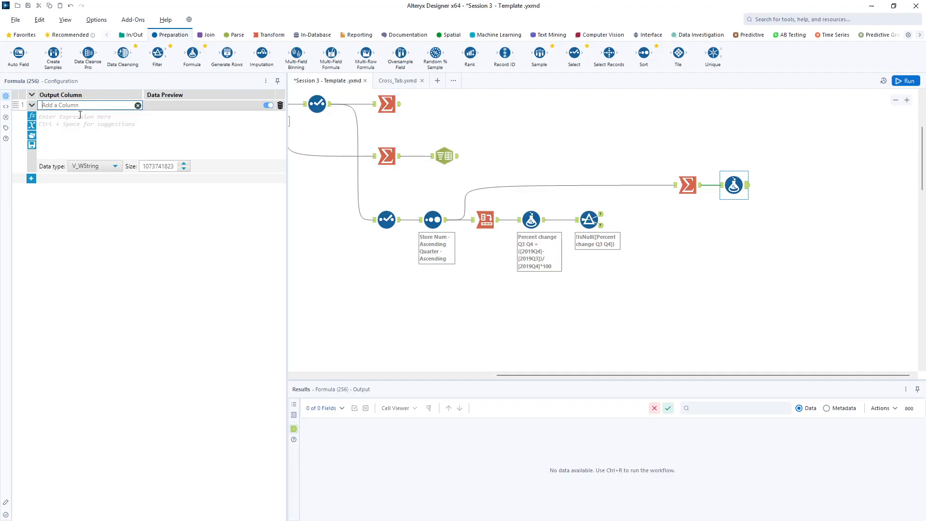
type("Store Num")
left_click(80, 118)
type("\"Total")
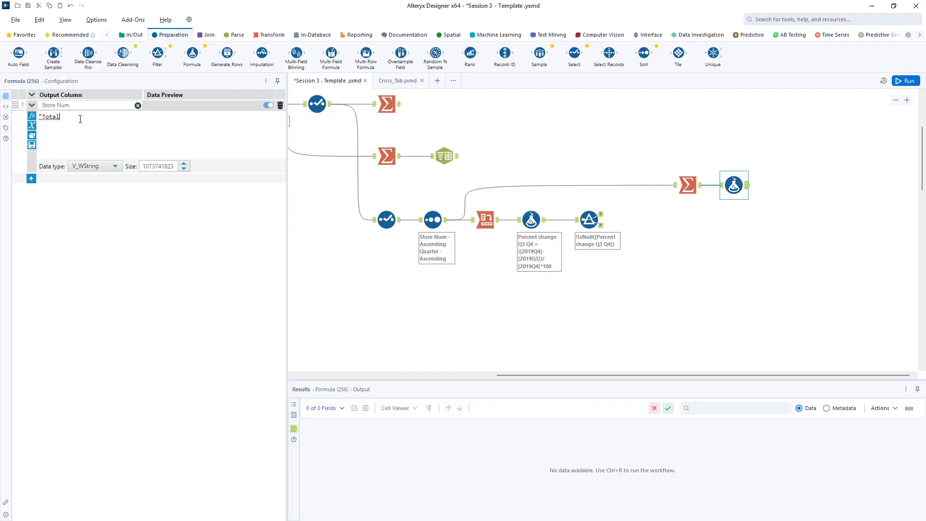
type("\"")
left_click(800, 176)
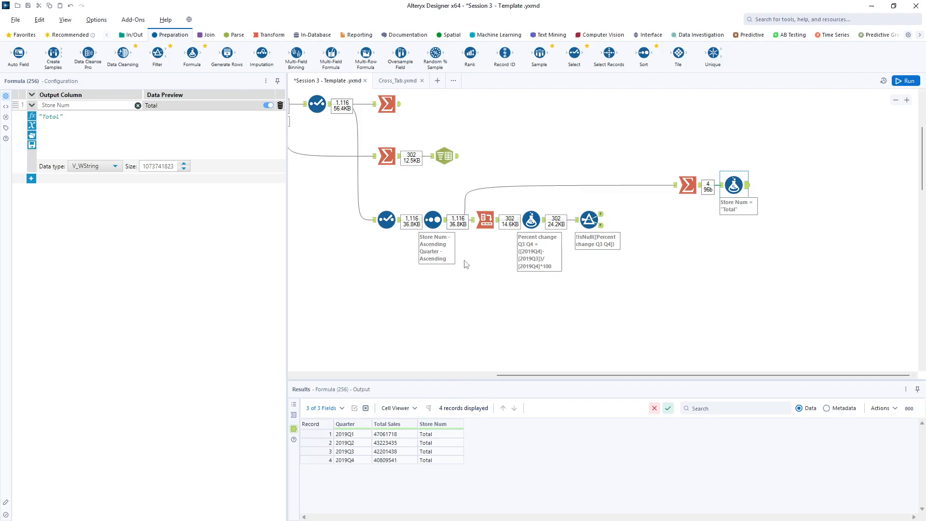
Step: Connect a Union tool to the output of the Formula tool that adds the "Total" Store Num and run the workflow
left_click(433, 220)
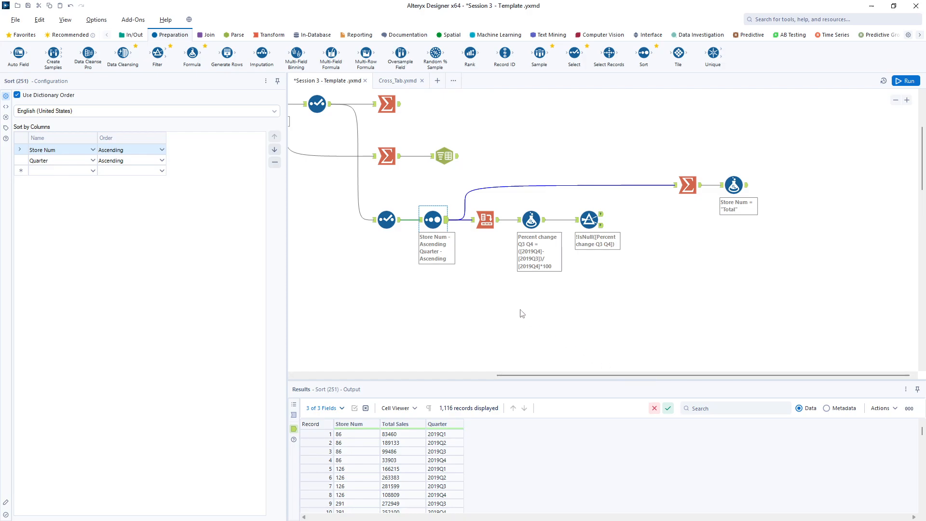
left_click(210, 37)
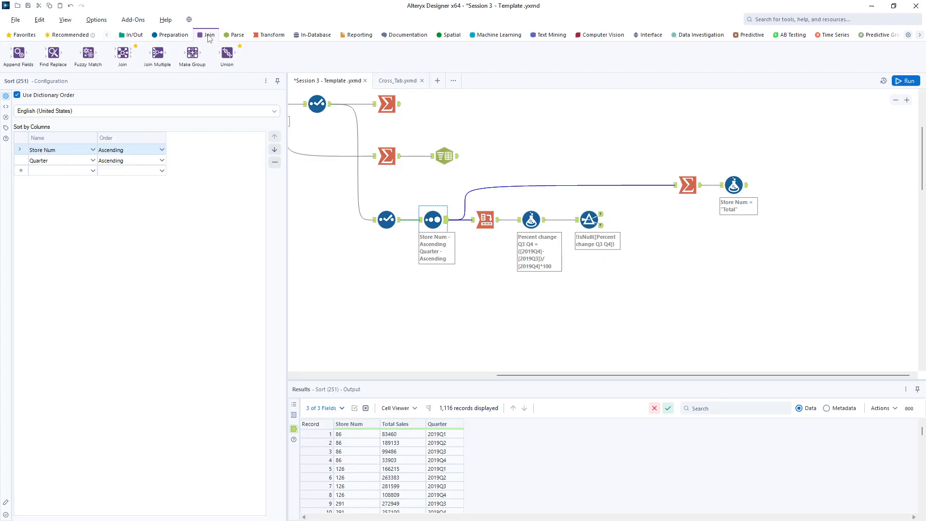
left_click_drag(227, 53, 787, 186)
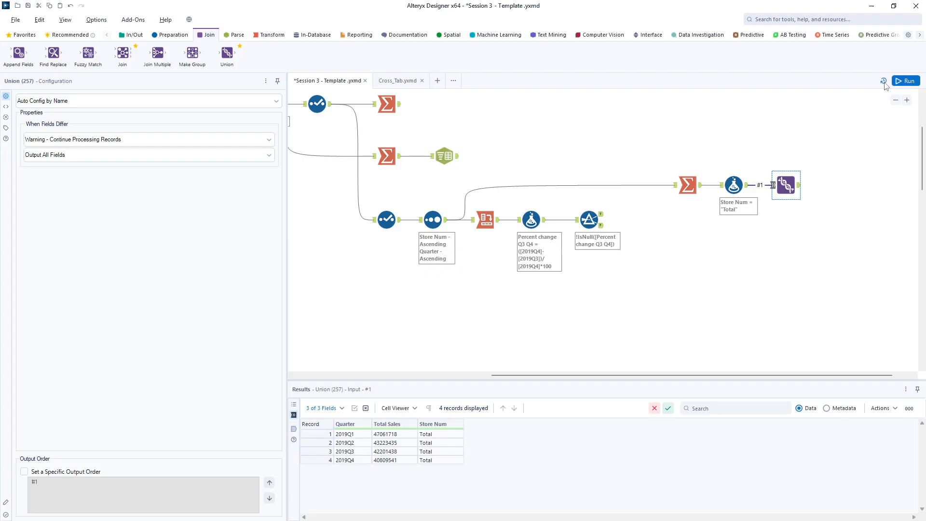
left_click(906, 81)
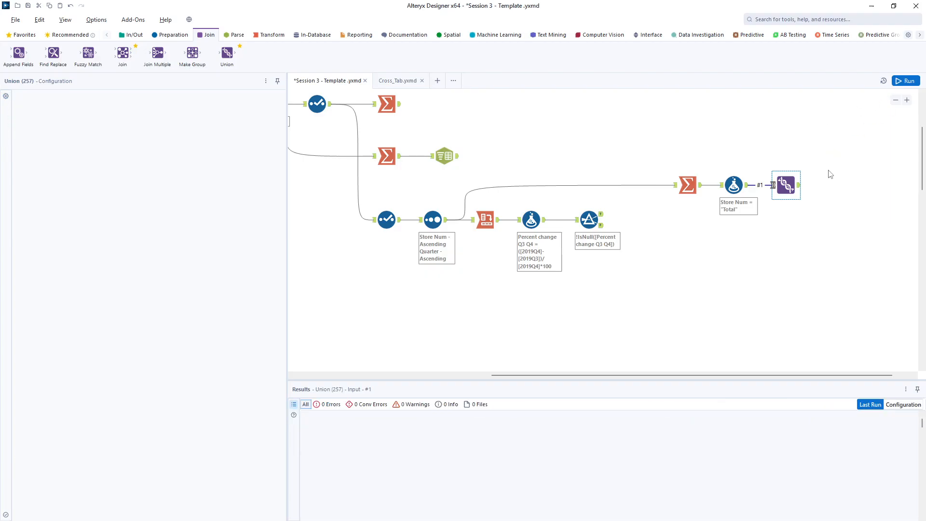
left_click(799, 188)
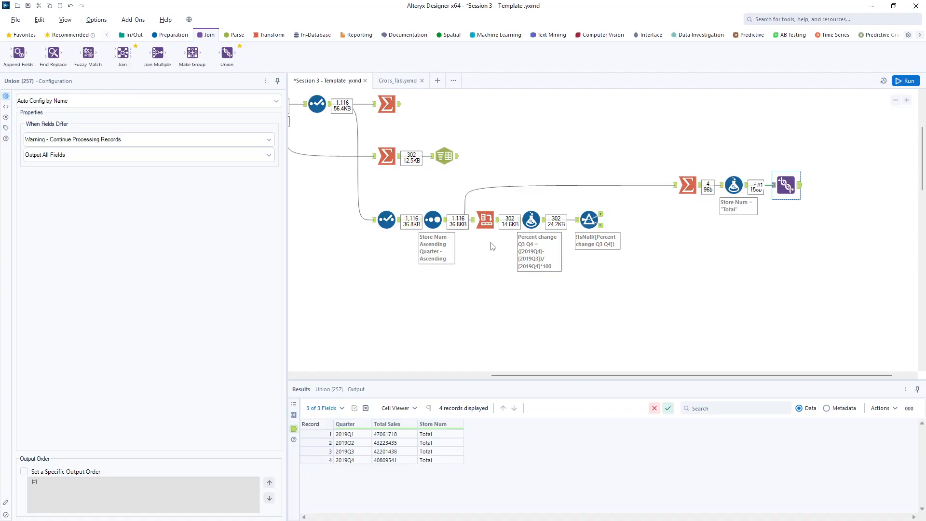
Step: Connect the output of the Store Num and Quarter Sort tool to the Union as a second input, run the workflow and check the last records
left_click_drag(447, 220, 773, 188)
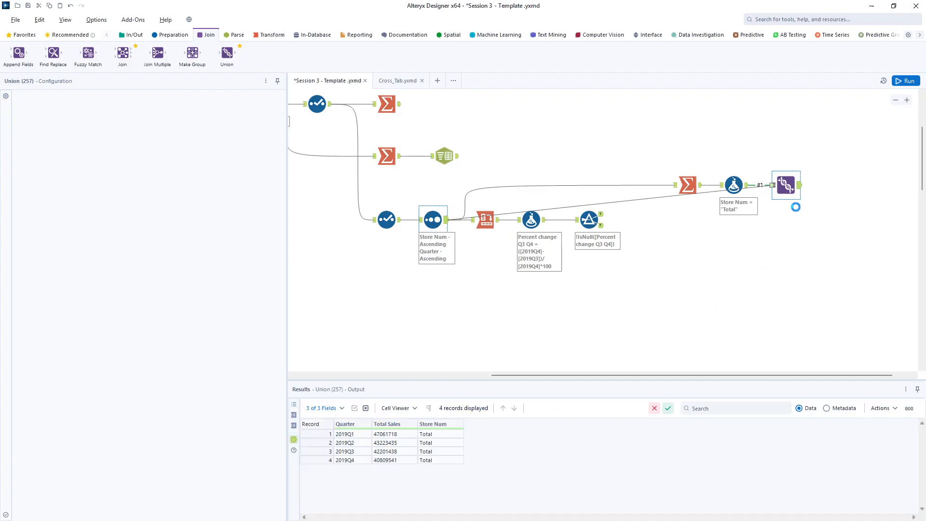
left_click(900, 82)
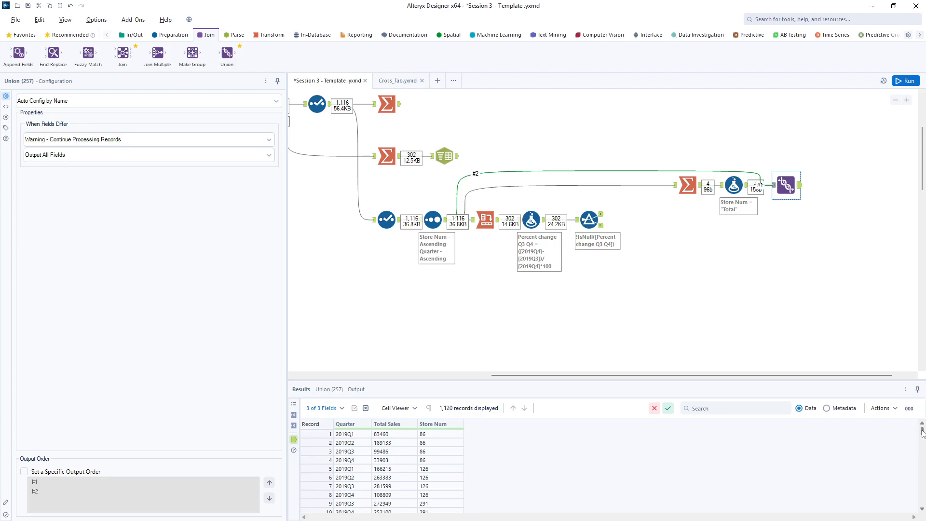
left_click_drag(922, 431, 922, 506)
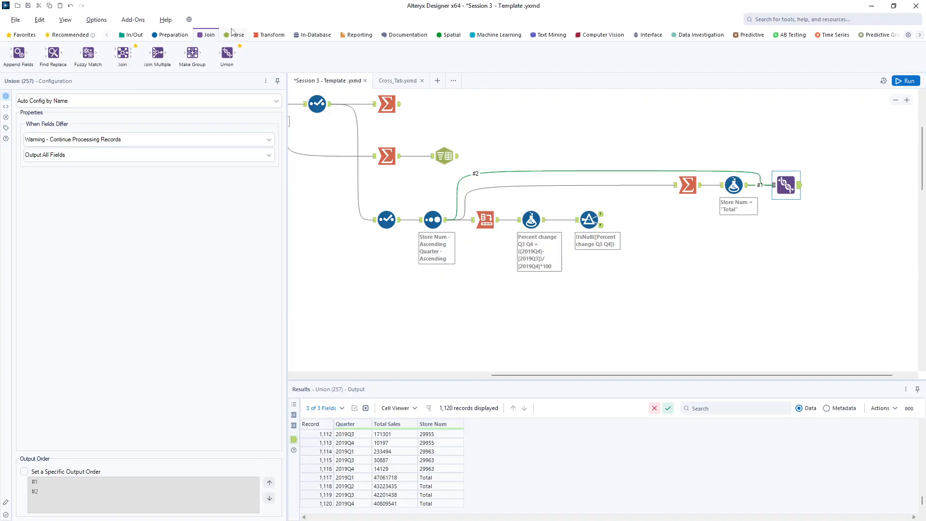
Step: Connect a Cross Tab tool after the Union, group by Store Num with the Sum method, and run the workflow
left_click(269, 36)
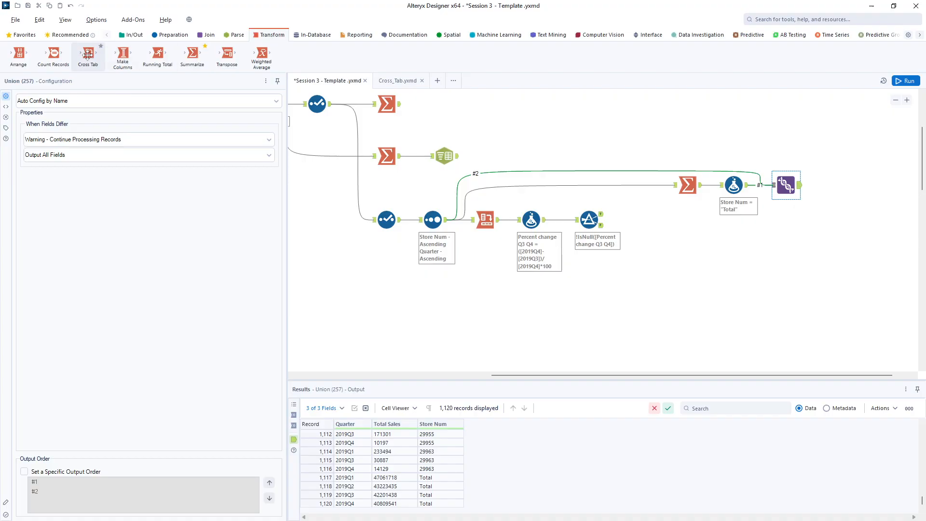
left_click_drag(89, 54, 838, 185)
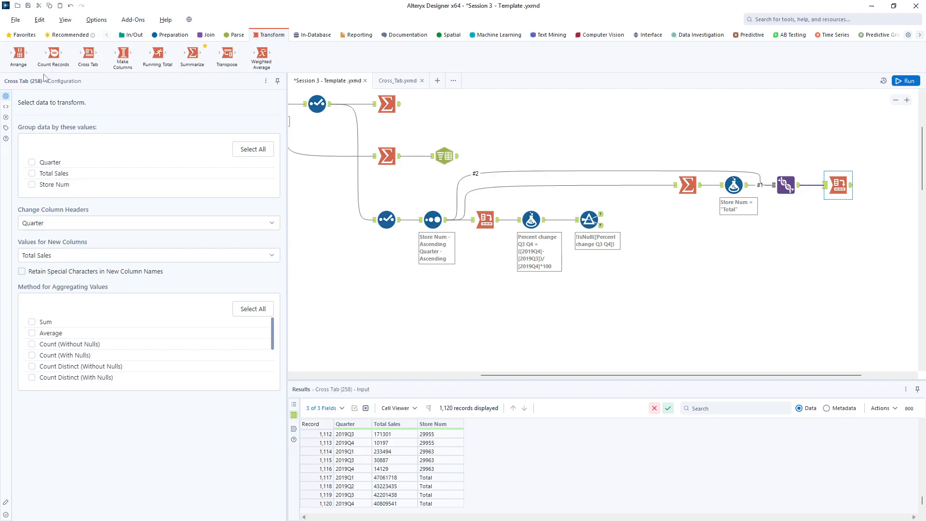
left_click(32, 184)
left_click(32, 321)
left_click(906, 80)
left_click(844, 188)
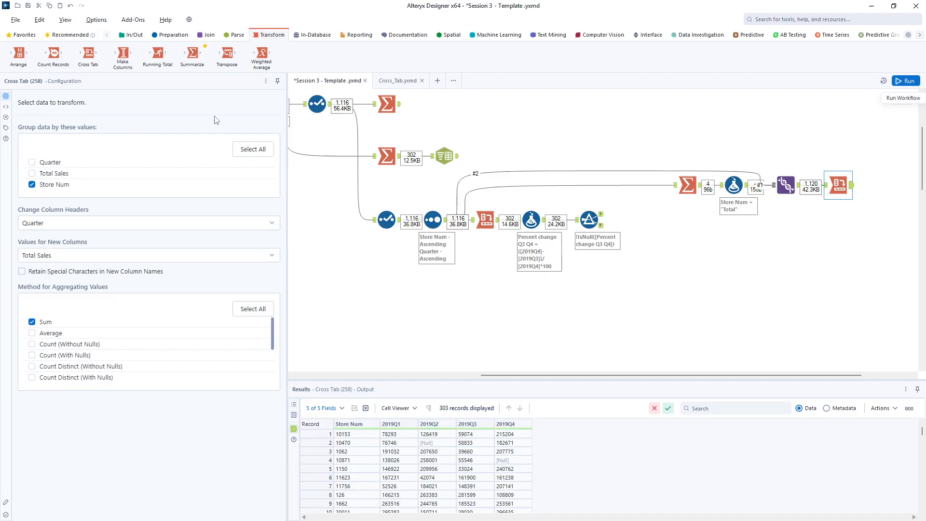
Step: Connect a Sort tool after the new Cross Tab, sort by Store Num ascending, run the workflow and inspect the Total row
left_click(170, 35)
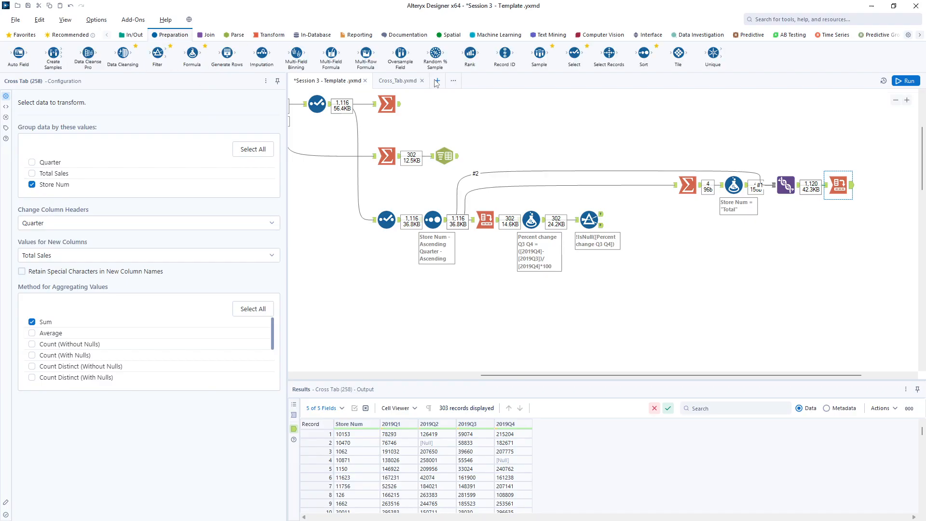
left_click_drag(643, 53, 878, 185)
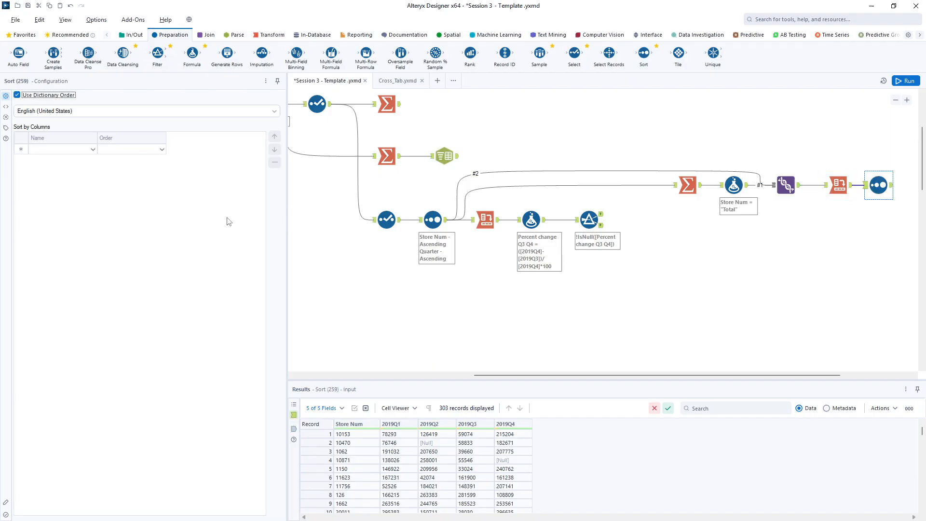
left_click(91, 150)
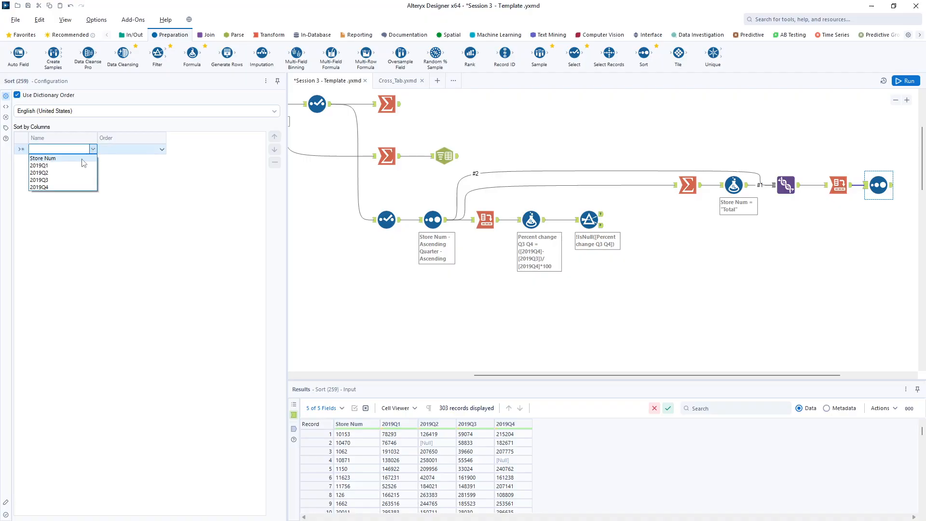
left_click(85, 158)
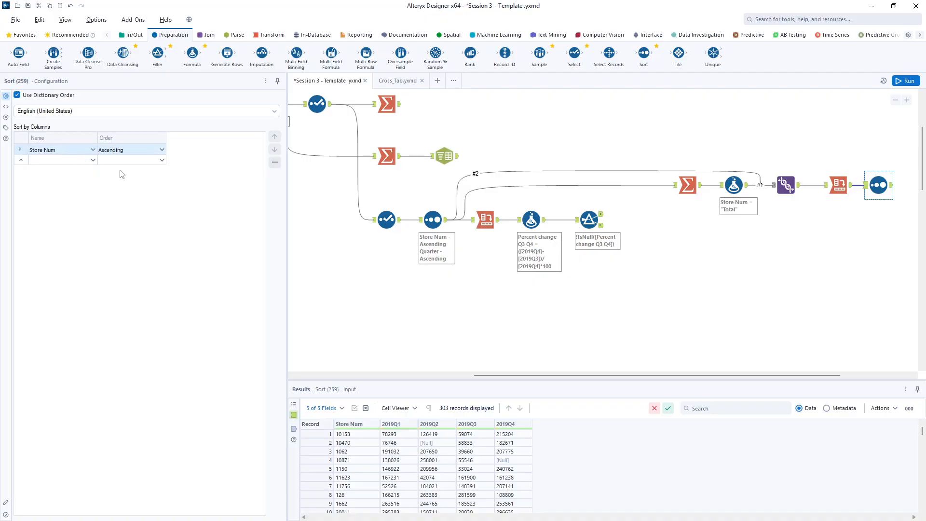
left_click(907, 81)
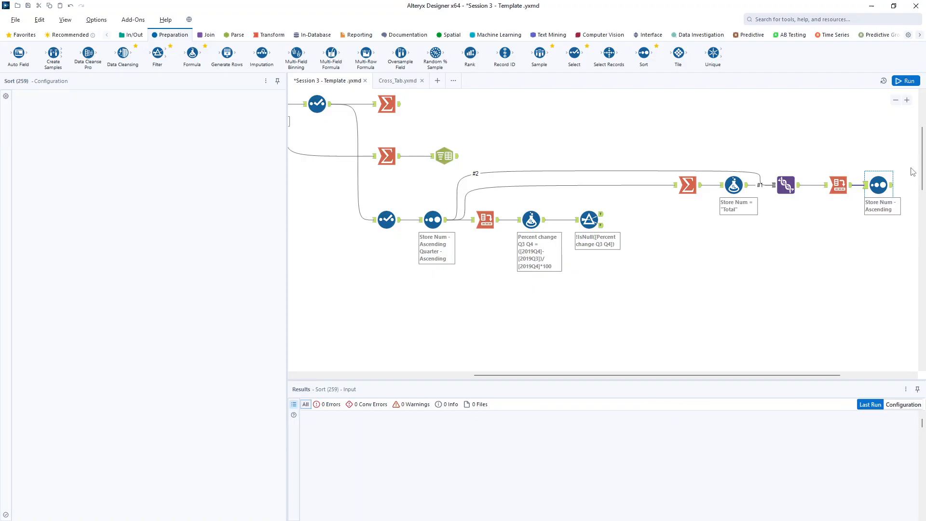
left_click(892, 186)
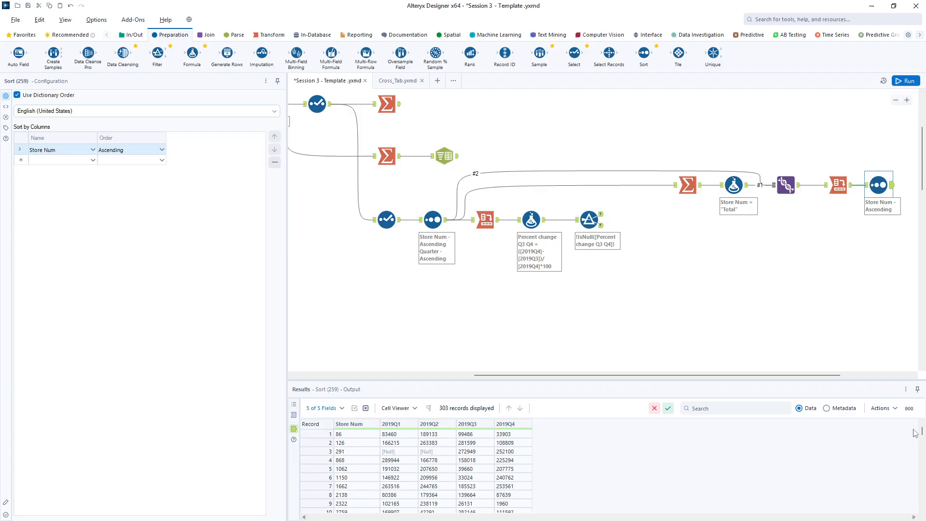
left_click_drag(921, 432, 923, 509)
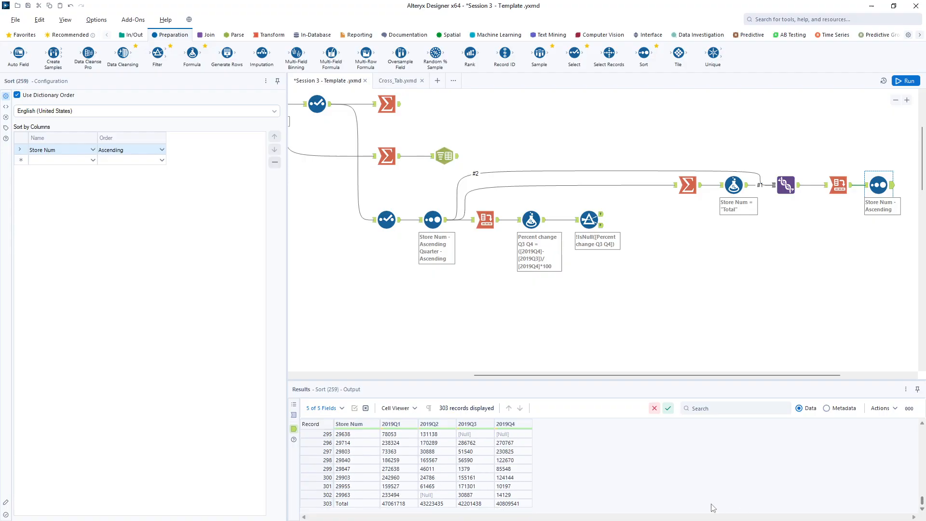
left_click(317, 503)
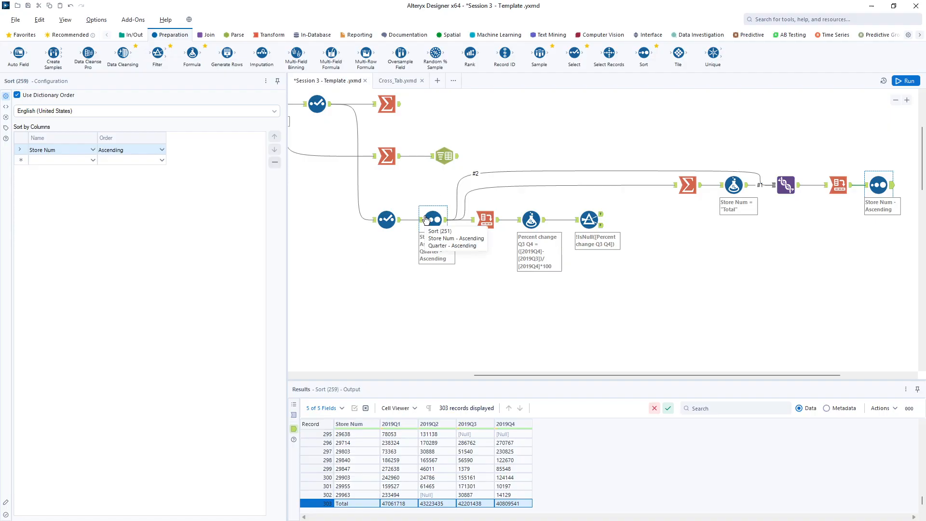
Step: Review the Select, Sort, Summarize and Cross Tab tools and the quarter columns in the final Sort output
left_click(386, 221)
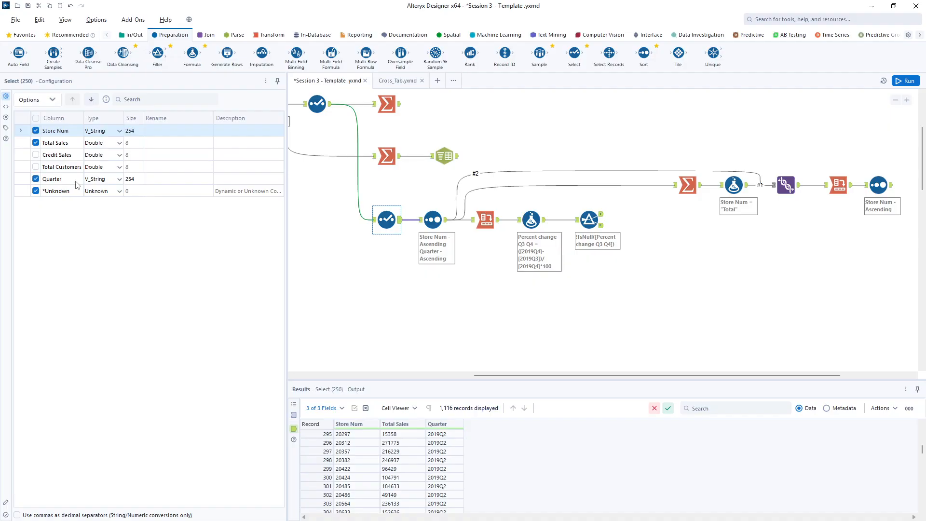
left_click(433, 220)
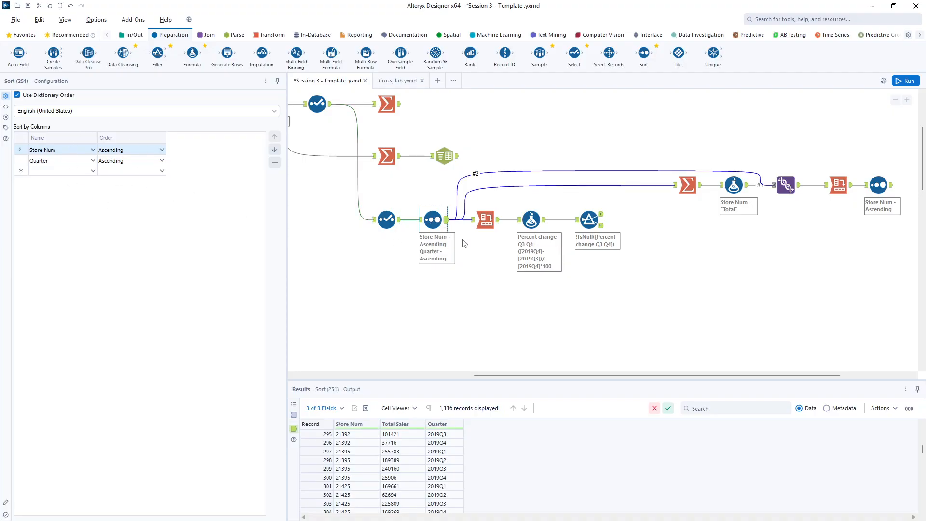
left_click(691, 187)
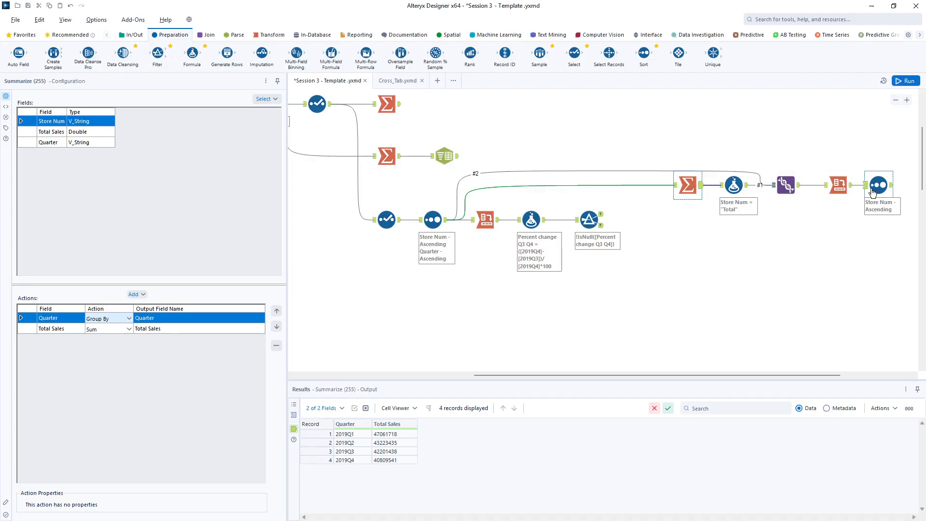
left_click(834, 188)
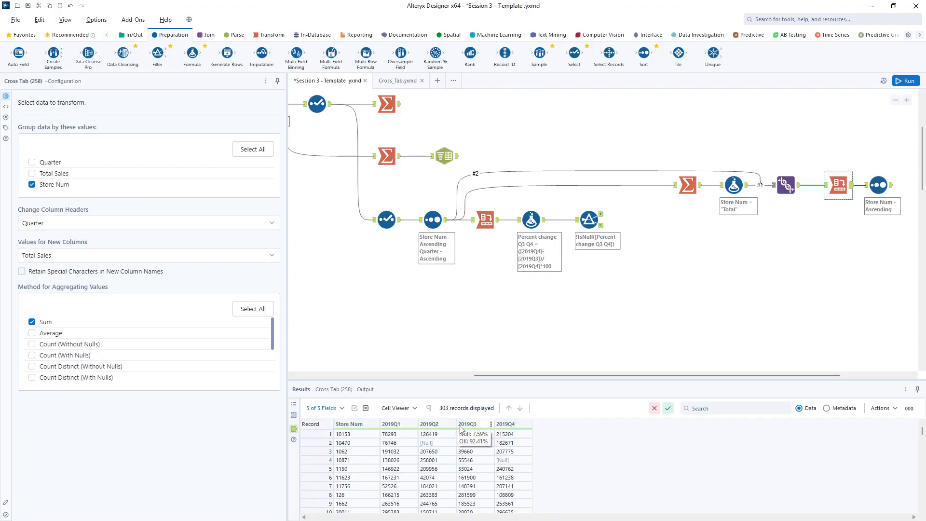
mouse_move(512, 431)
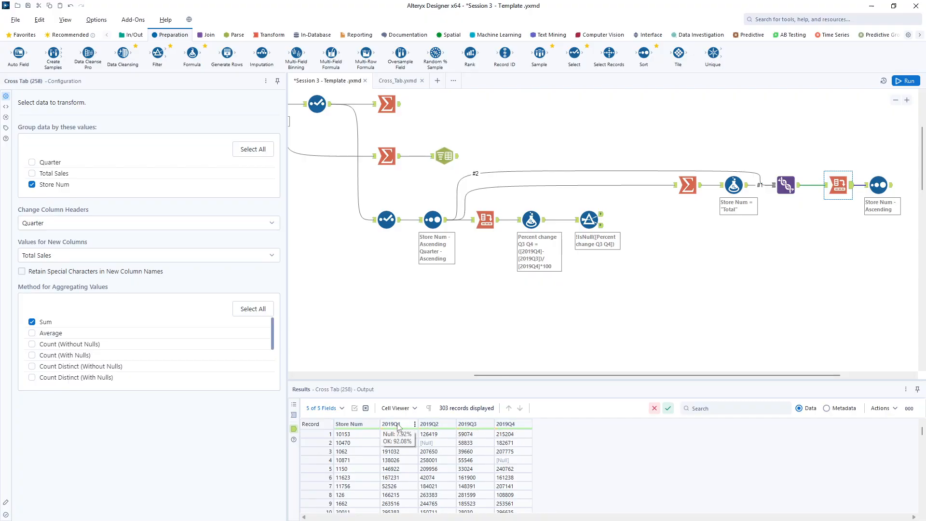
left_click(447, 222)
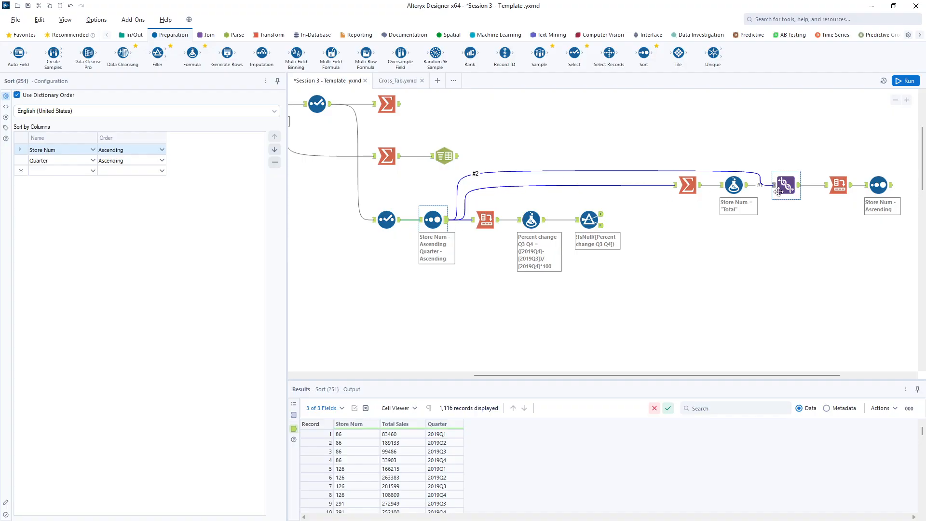
left_click(873, 193)
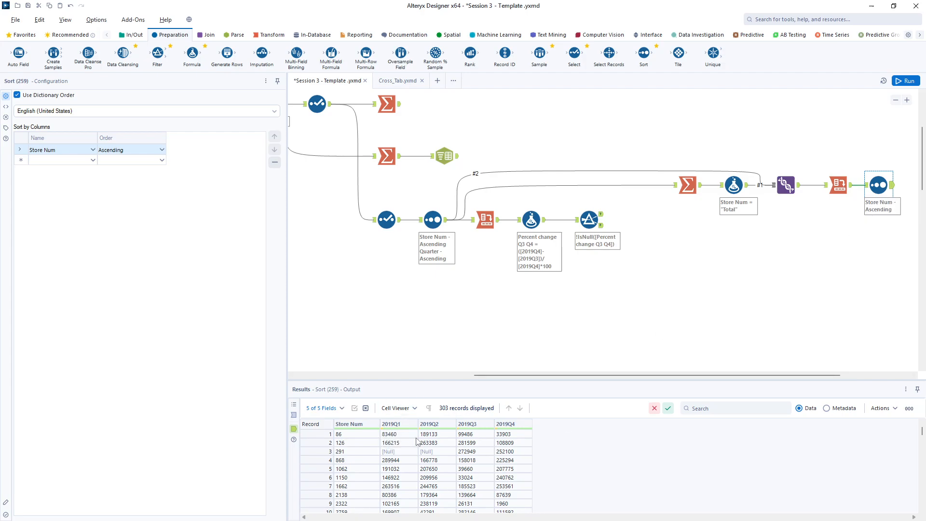
mouse_move(488, 427)
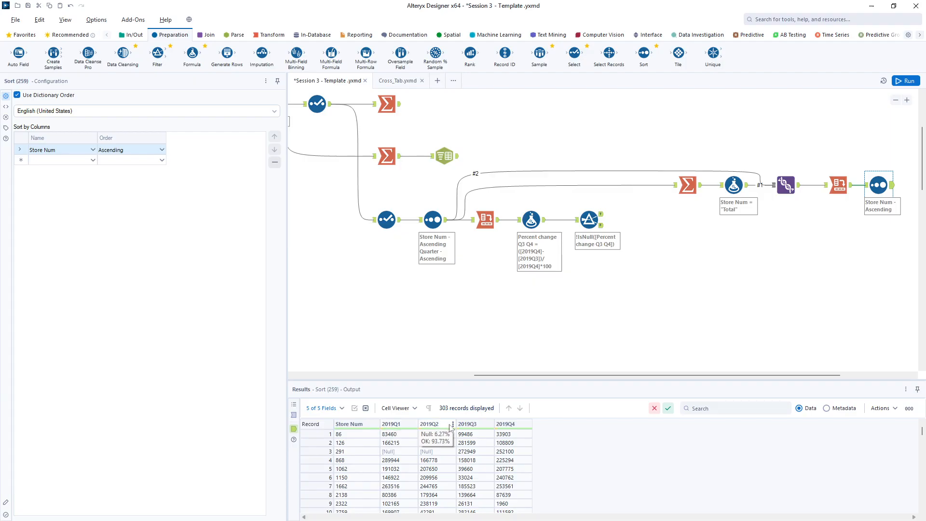
mouse_move(530, 427)
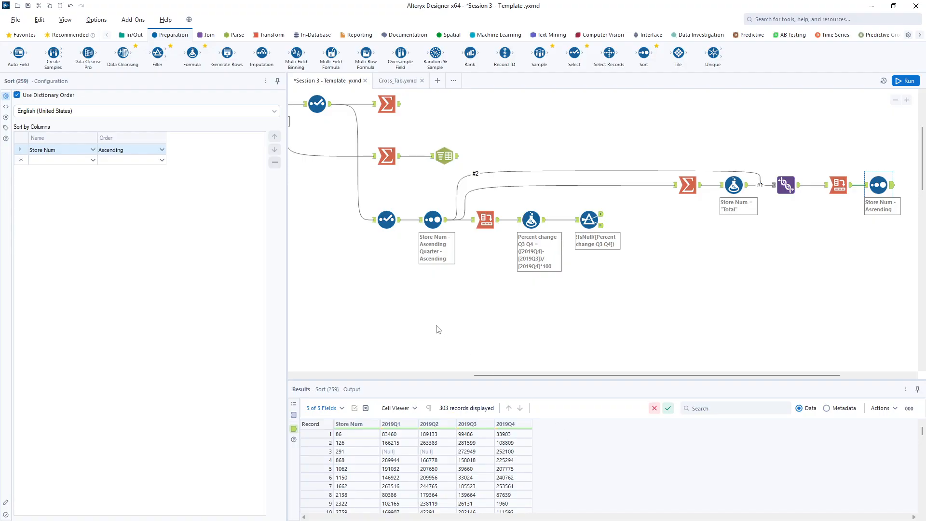
left_click(386, 219)
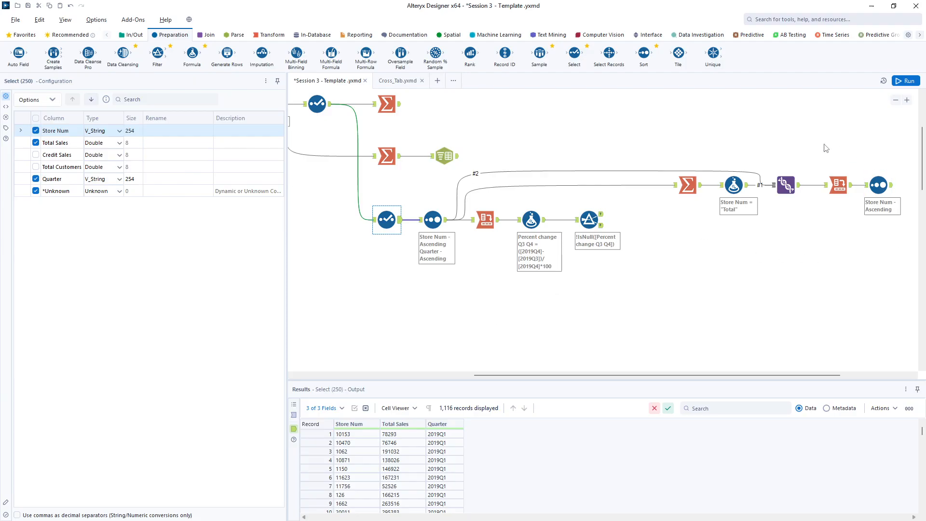
Step: Add a new Input Data tool to the canvas beside the Transpose section
left_click_drag(661, 375, 491, 365)
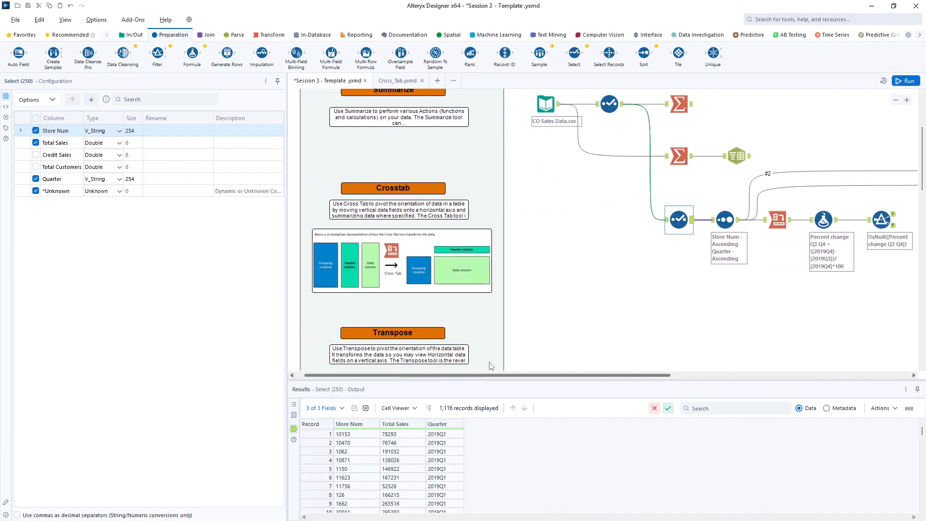
scroll(610, 323, "down", 1)
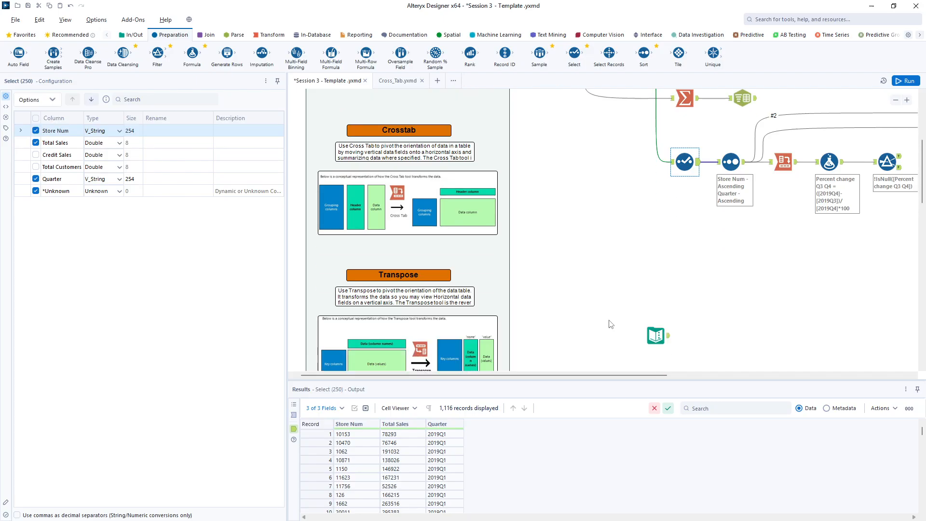
scroll(610, 324, "down", 2)
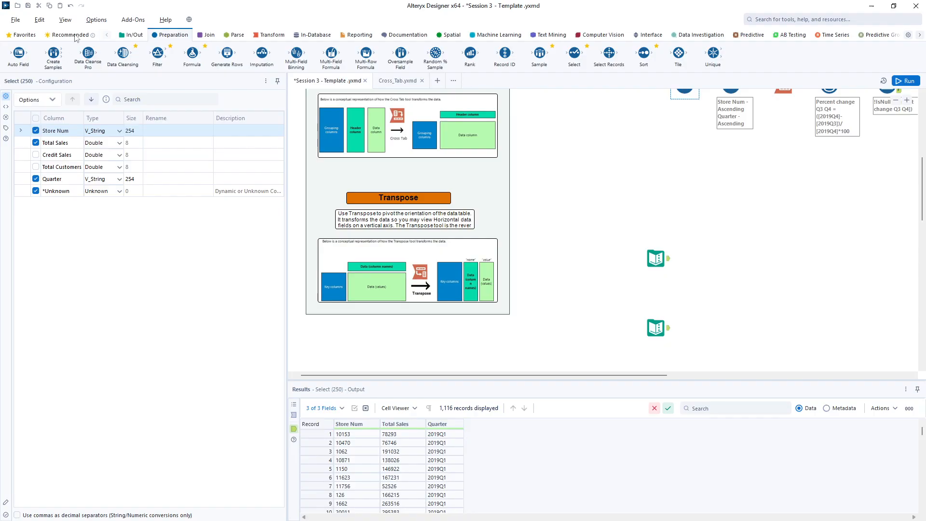
left_click(134, 38)
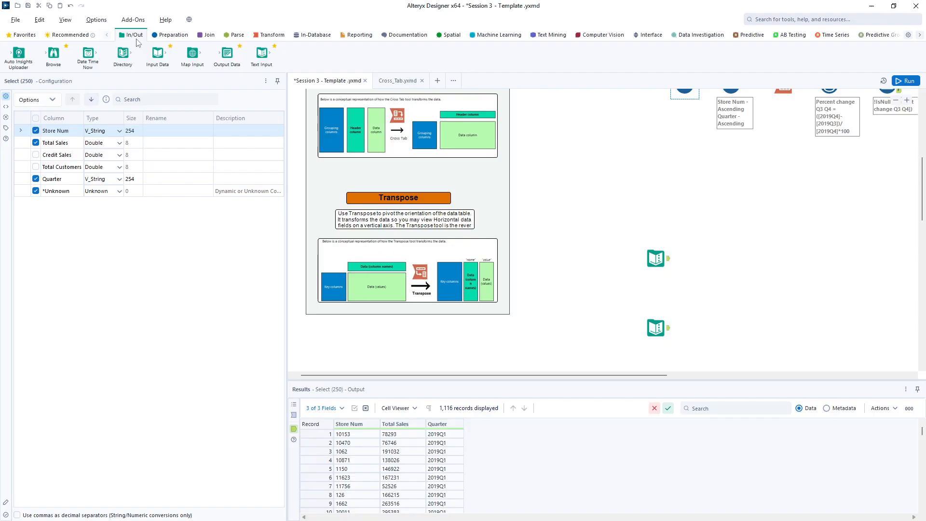
left_click_drag(157, 53, 555, 214)
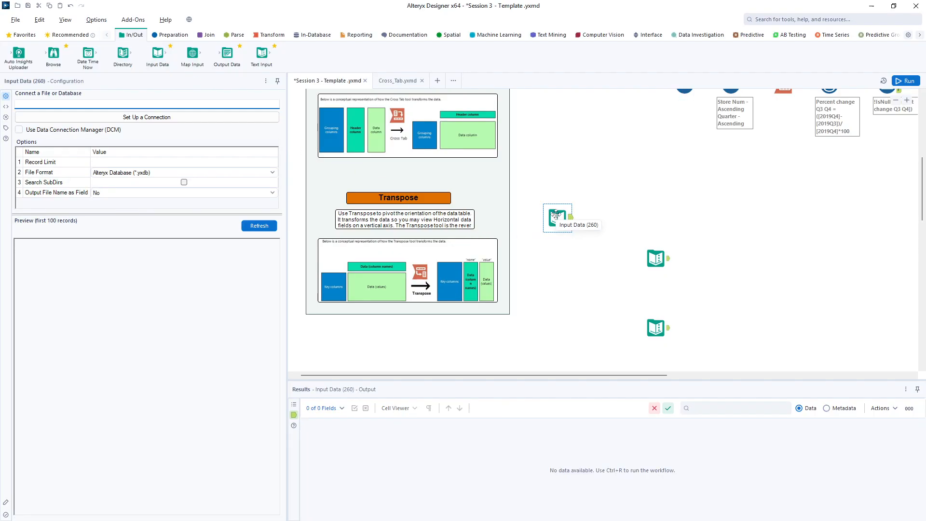
Step: Connect the new Input Data tool to Sheet1 of Bookings.xlsx, run the workflow and inspect the first record
left_click(158, 123)
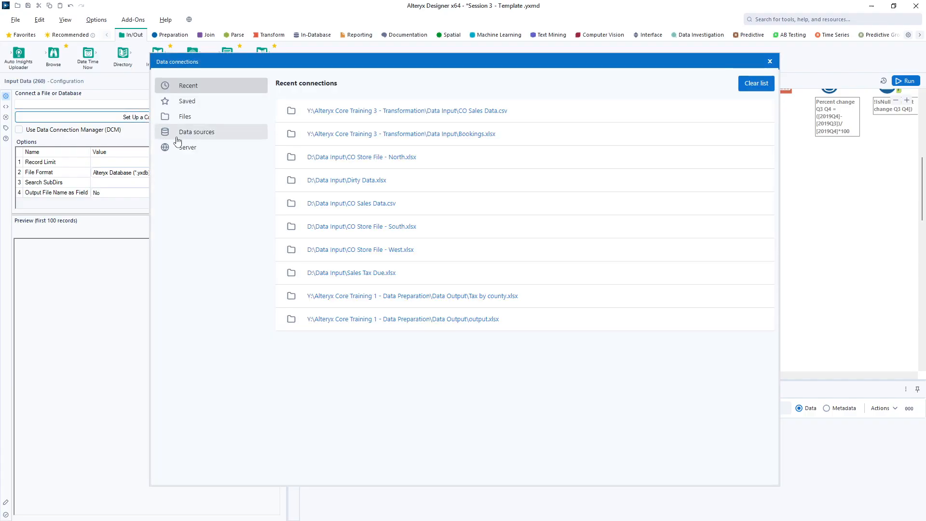
left_click(185, 117)
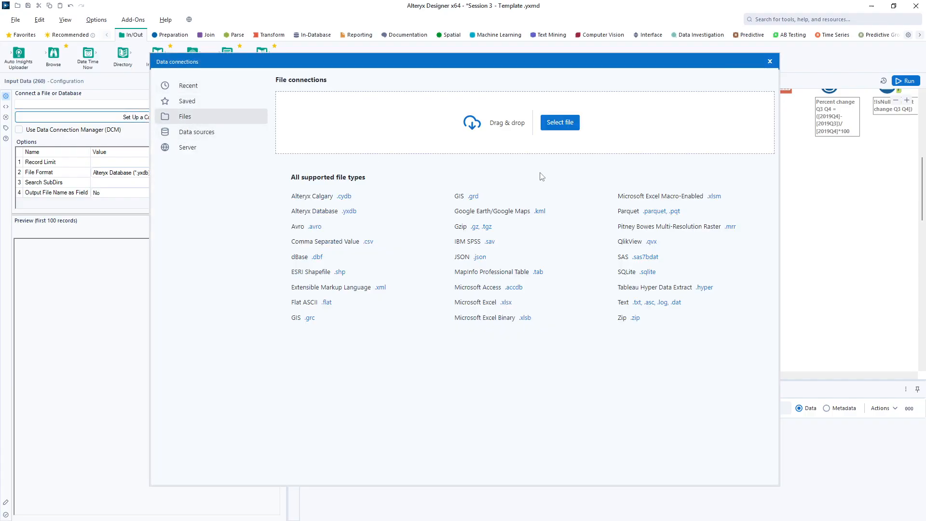
left_click(558, 123)
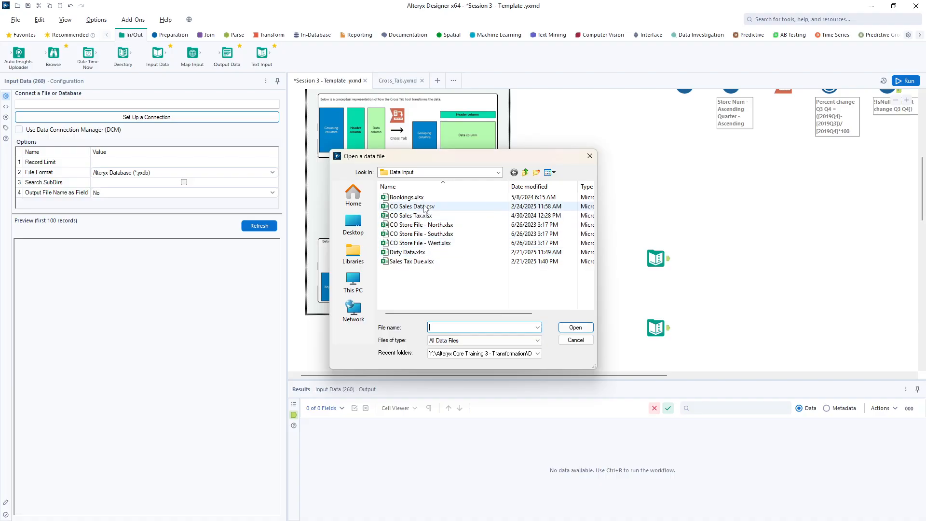
left_click(407, 197)
left_click(569, 331)
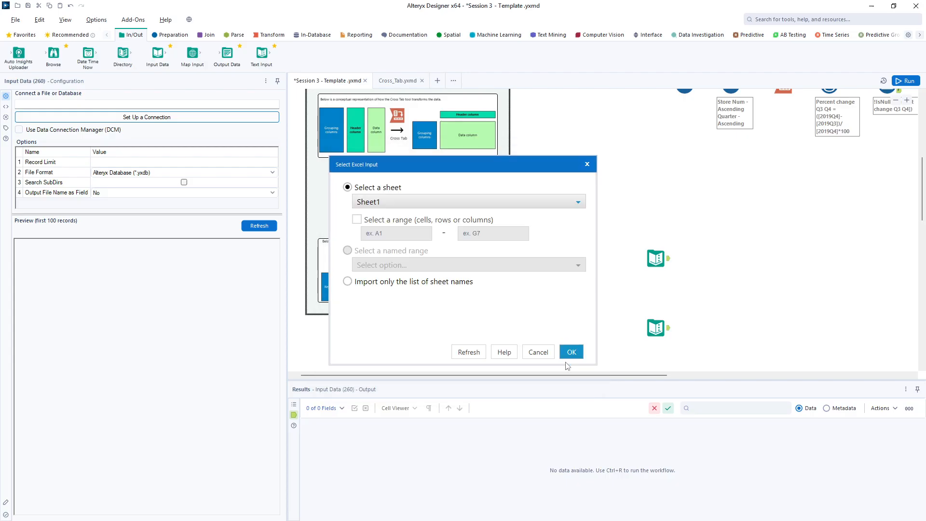
left_click(570, 352)
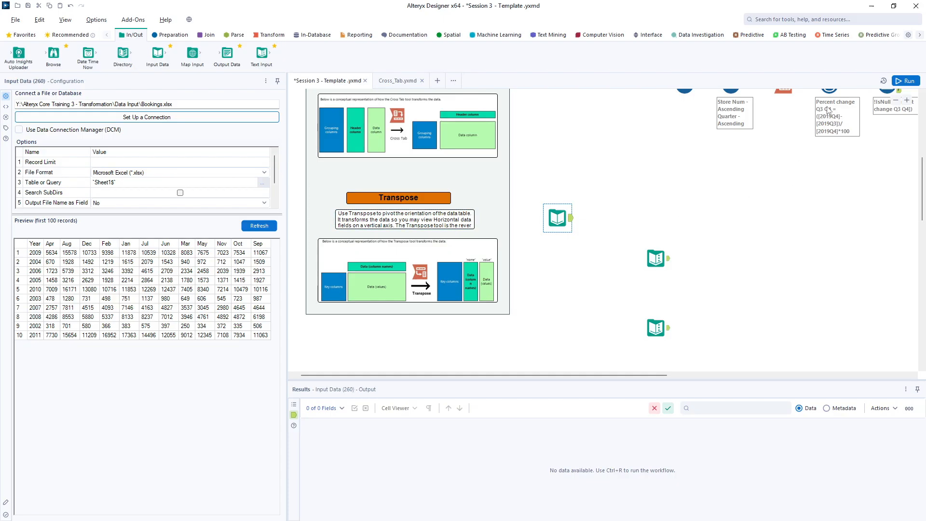
left_click(905, 80)
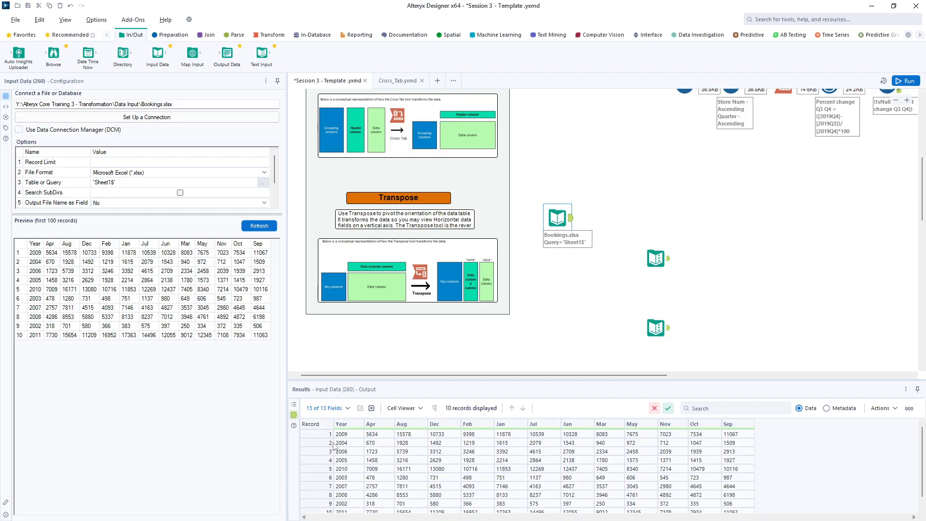
left_click(315, 432)
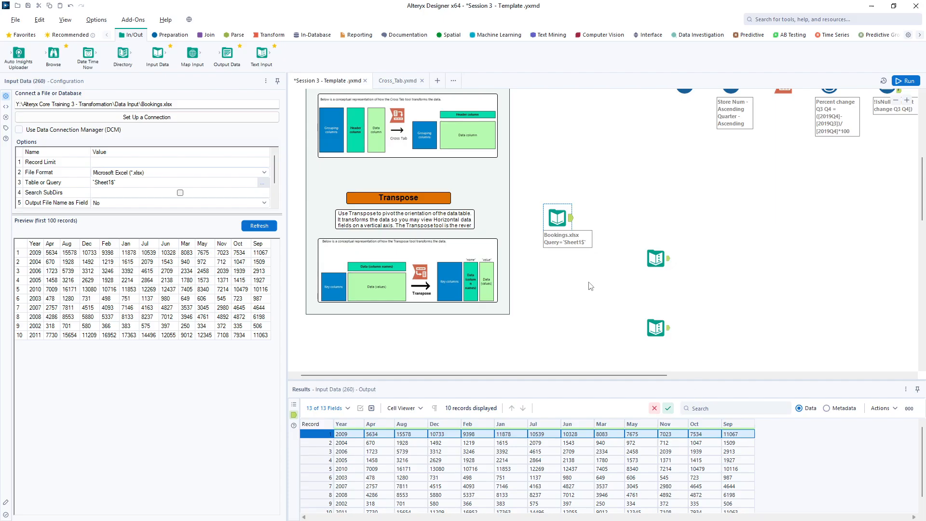
Step: Compare the quarter columns in the first Cross Tab tool's output with the month columns of the Bookings.xlsx input
left_click(273, 35)
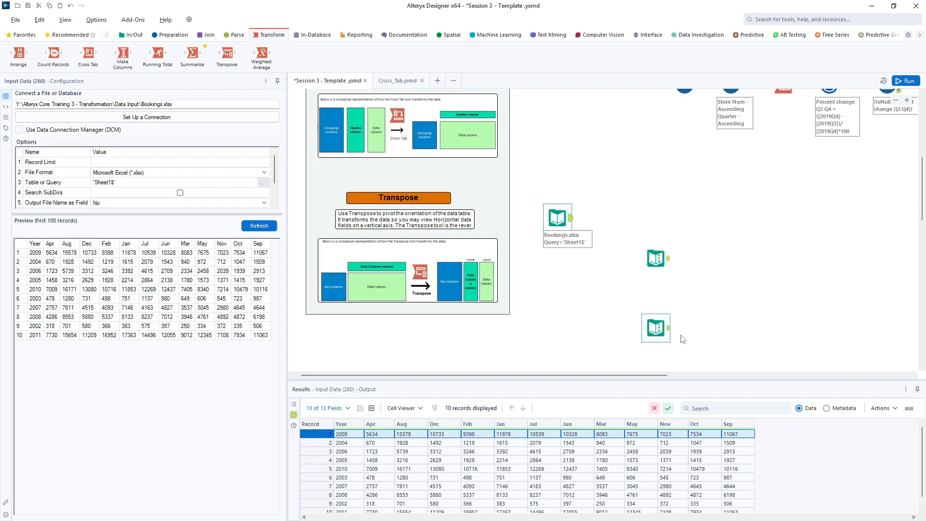
scroll(679, 337, "up", 1)
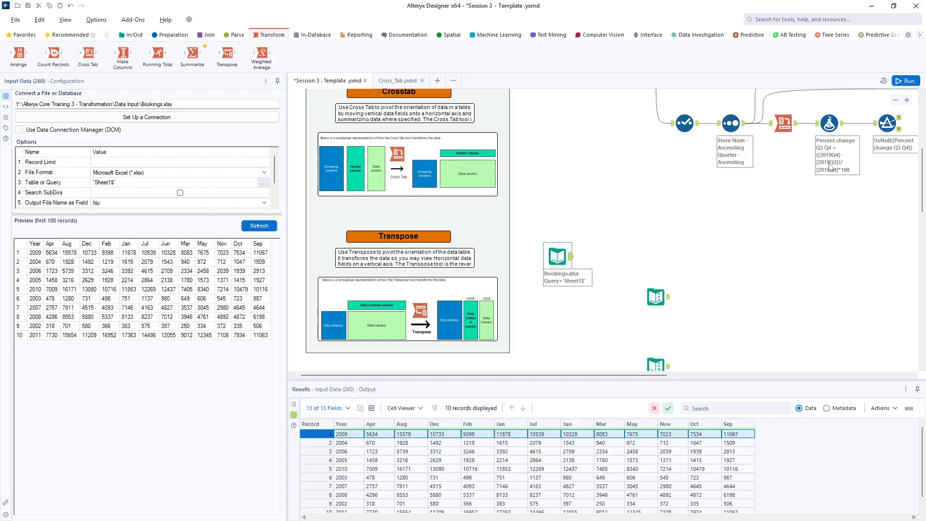
left_click(792, 129)
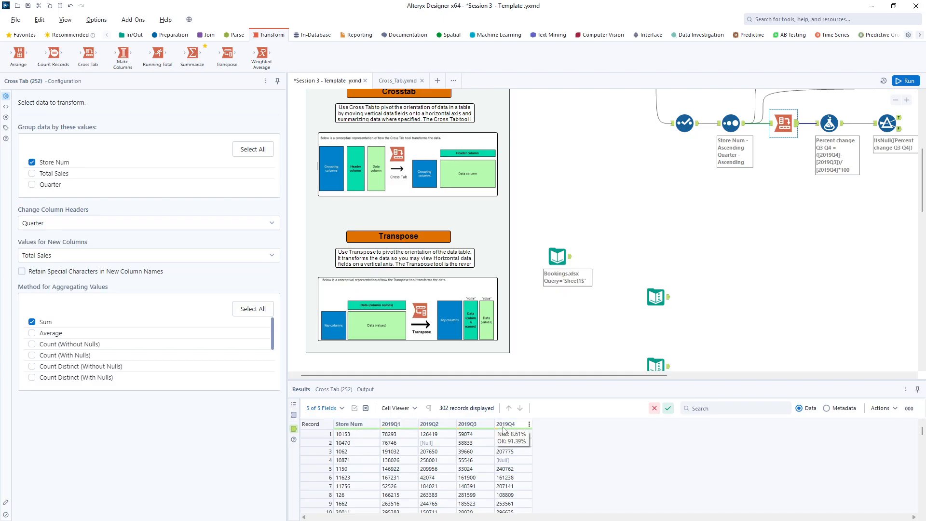
left_click(570, 263)
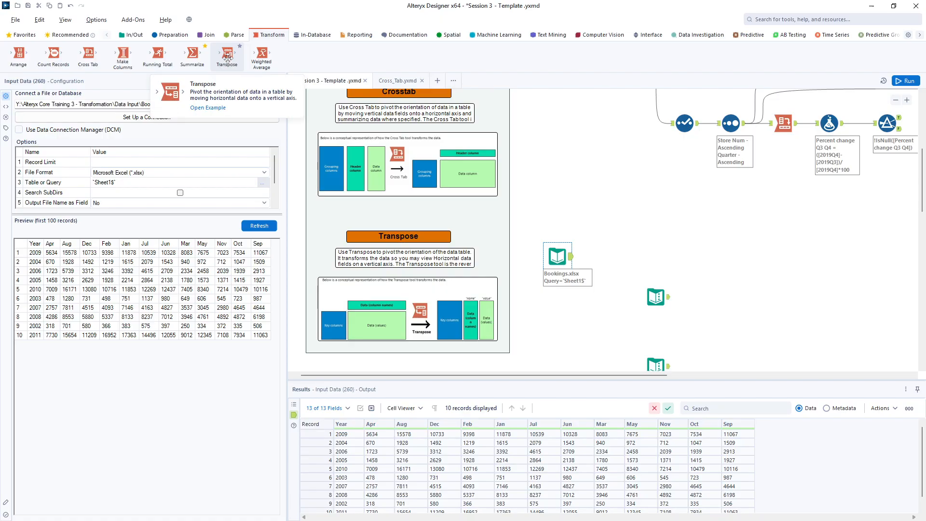
Step: Open and run the Transpose tool's example workflow, review its overview diagram, and return to the Session 3 - Template workflow
left_click(209, 107)
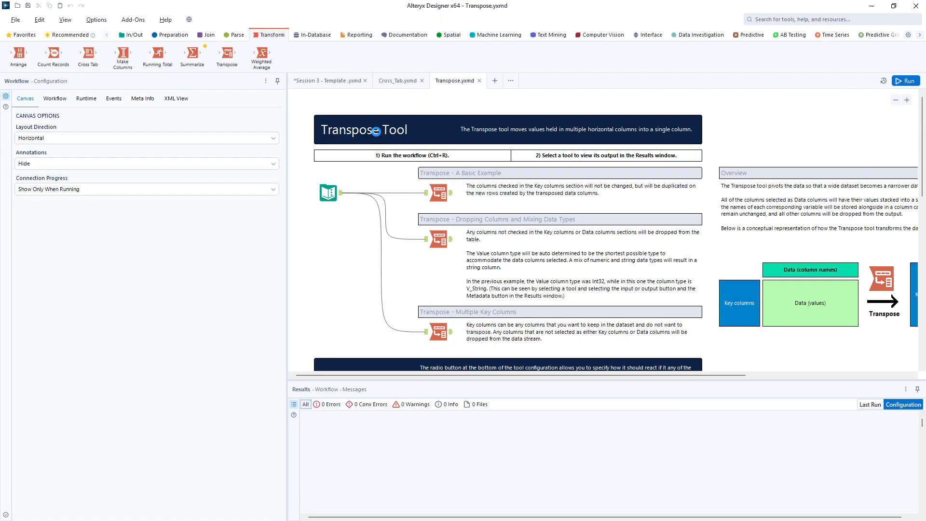
left_click(905, 81)
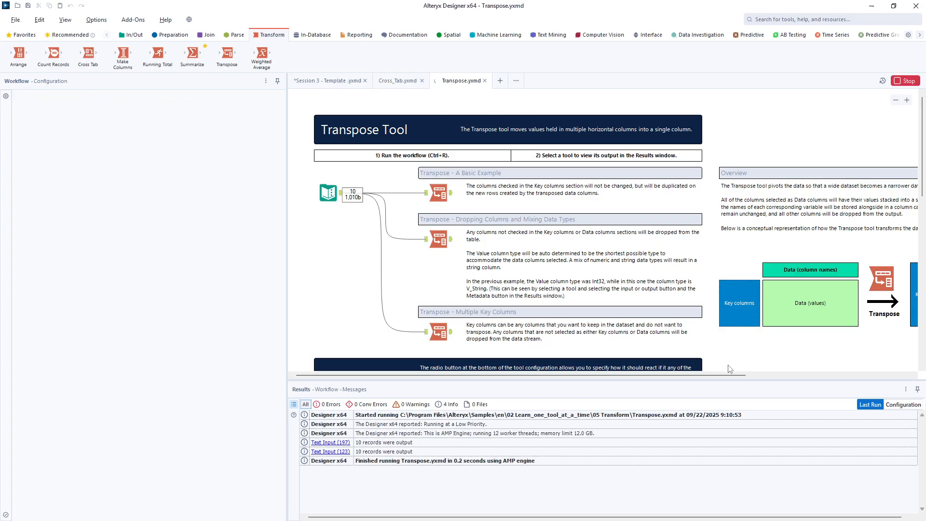
left_click_drag(724, 375, 890, 388)
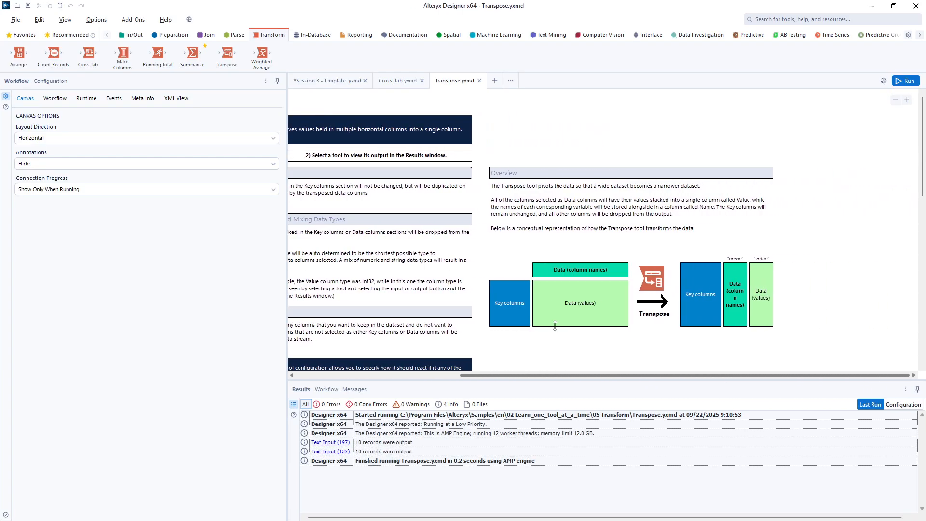
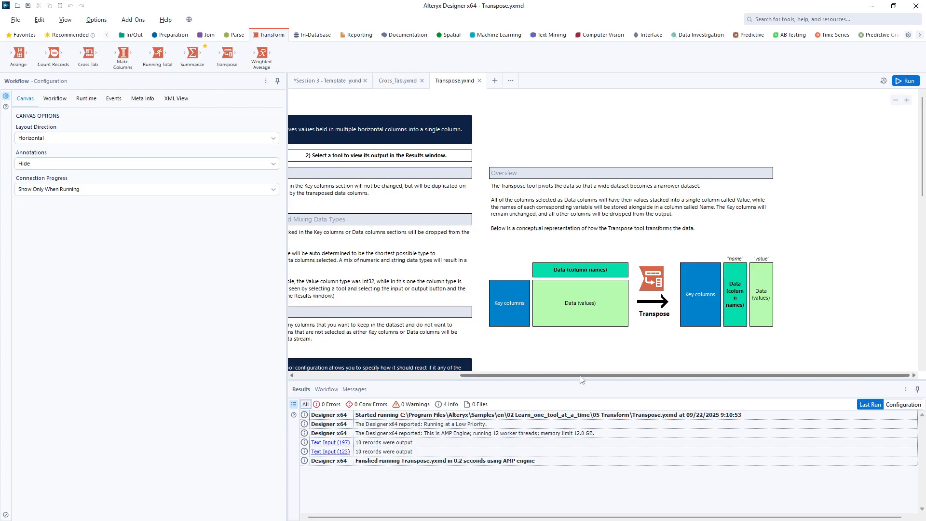
left_click_drag(580, 376, 416, 376)
left_click(327, 80)
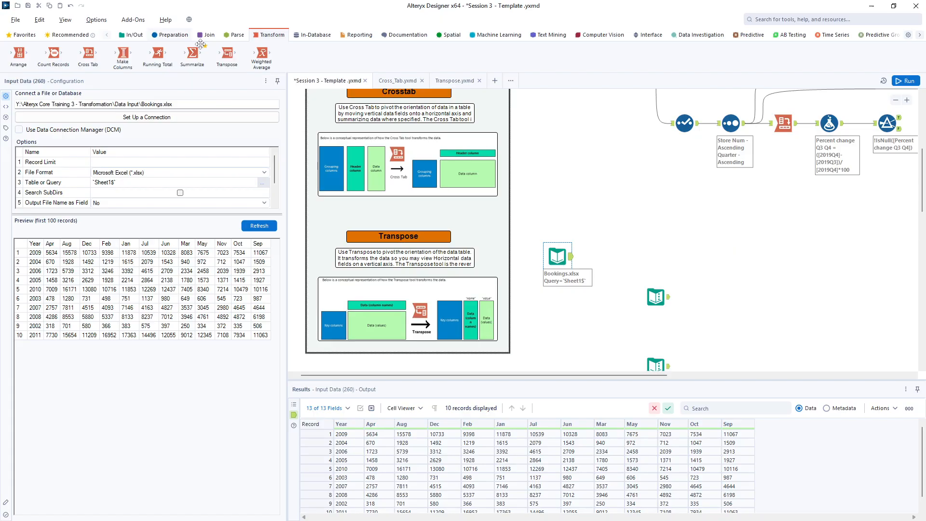
Step: Connect a Transpose tool after the Bookings.xlsx input, set Year as key column and the months as data columns, and run the workflow
left_click_drag(226, 54, 657, 257)
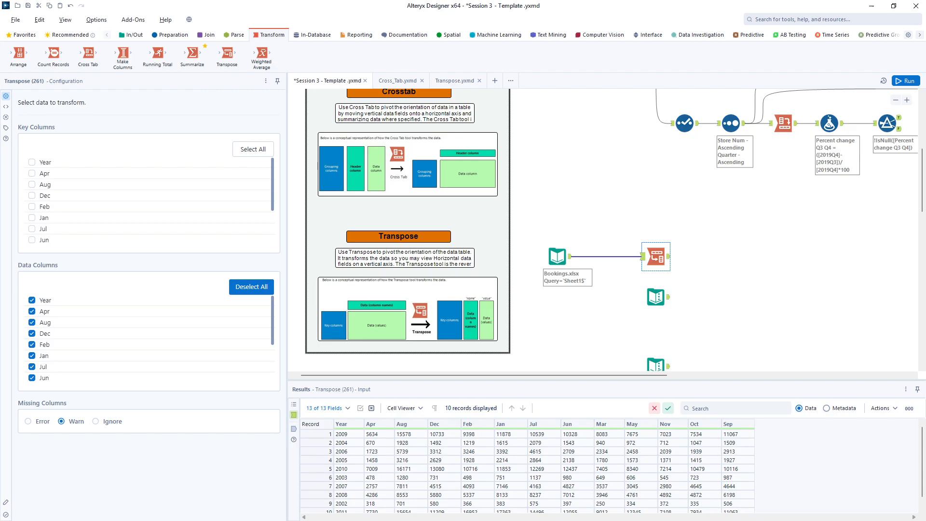
left_click(32, 162)
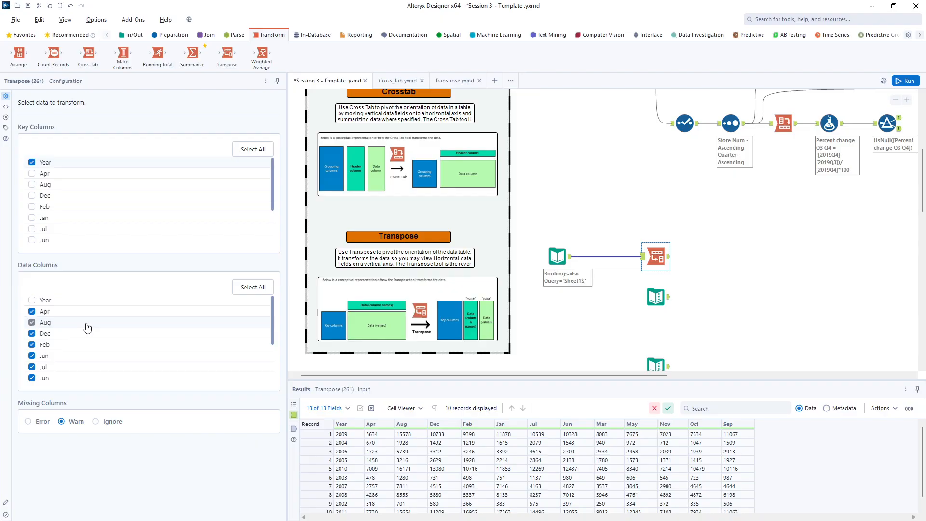
scroll(87, 327, "down", 3)
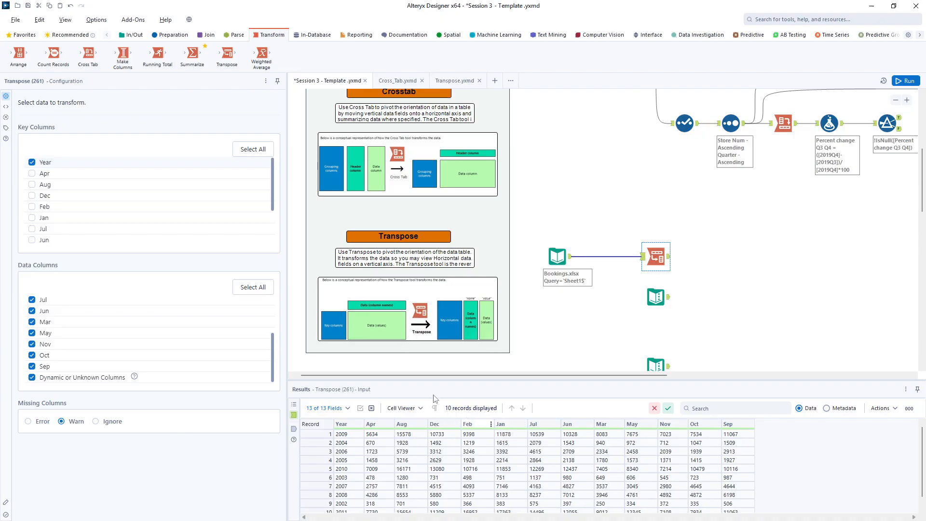
scroll(461, 450, "down", 1)
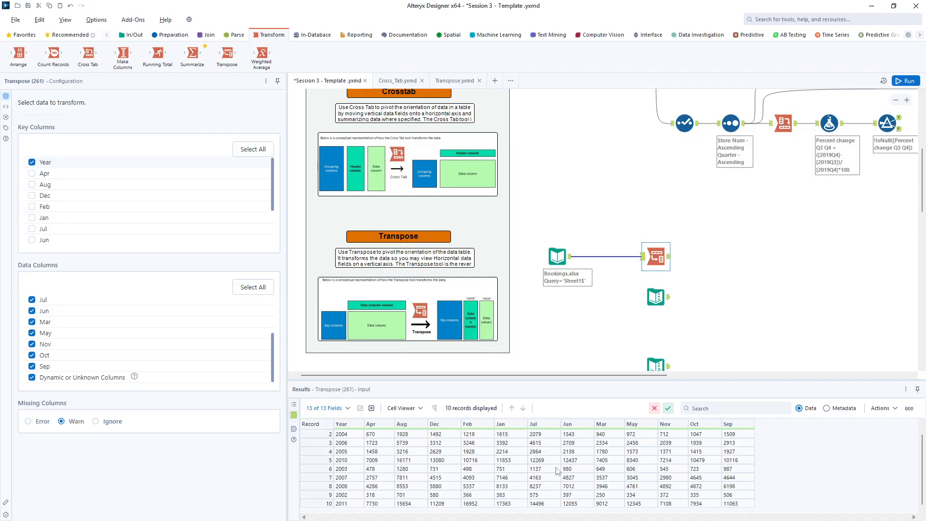
left_click(905, 82)
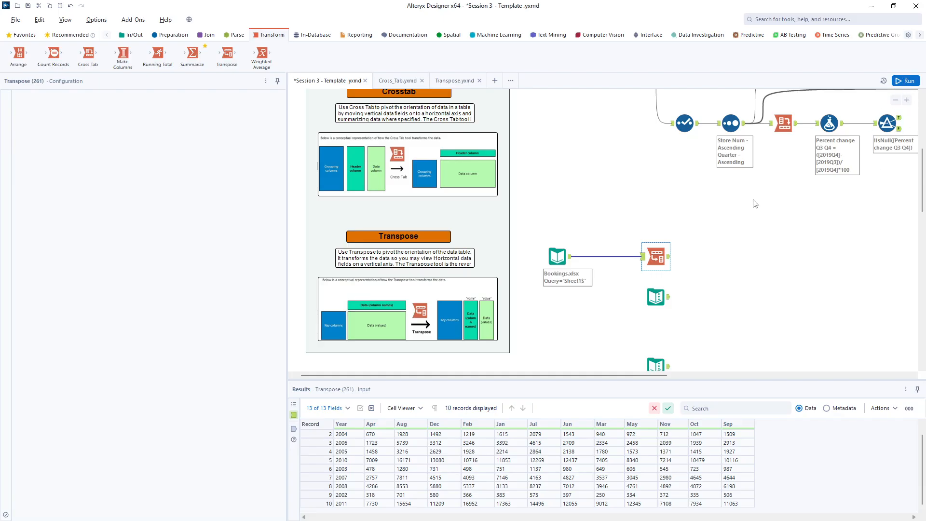
Step: Examine the 2009 records in the Transpose tool's output by selecting the rows from Aug through Sep
left_click(669, 259)
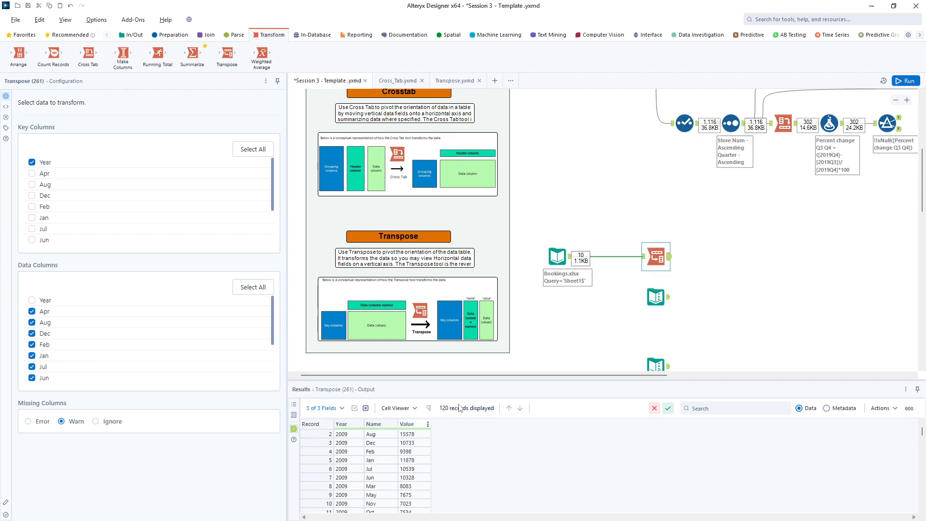
left_click(311, 433)
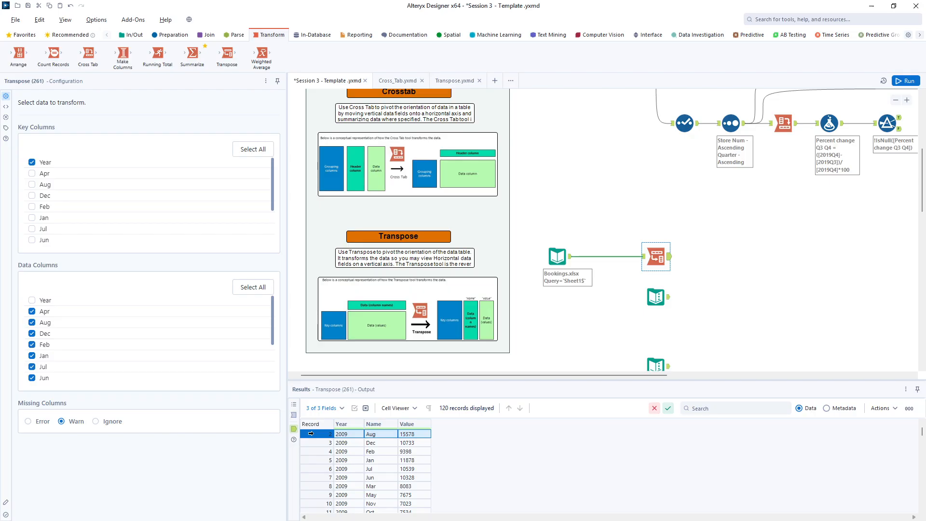
key("shift+Down")
key("shift+Down")
key("shift+Down")
key("shift+Down")
key("shift+Down")
key("shift+Down")
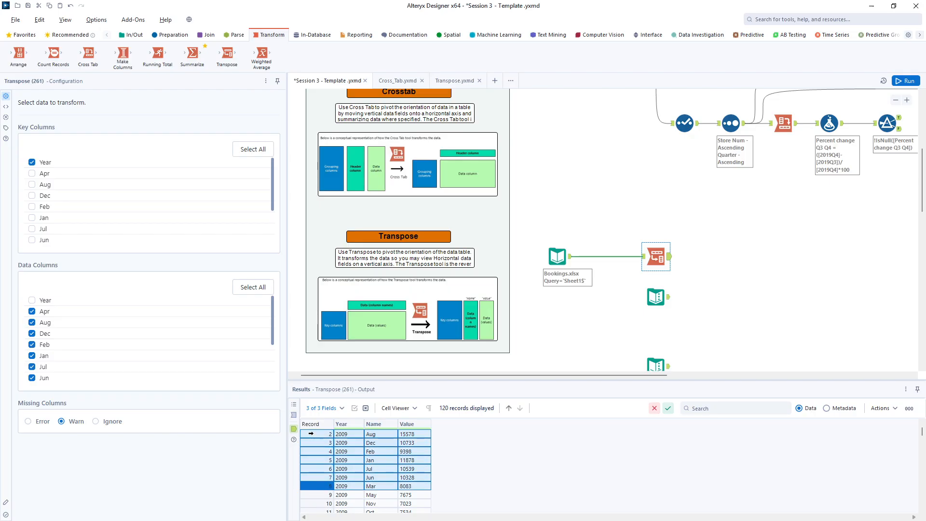
key("shift+Down")
key("shift+Down")
key("shift+Down")
key("shift+Down")
key("shift+Down")
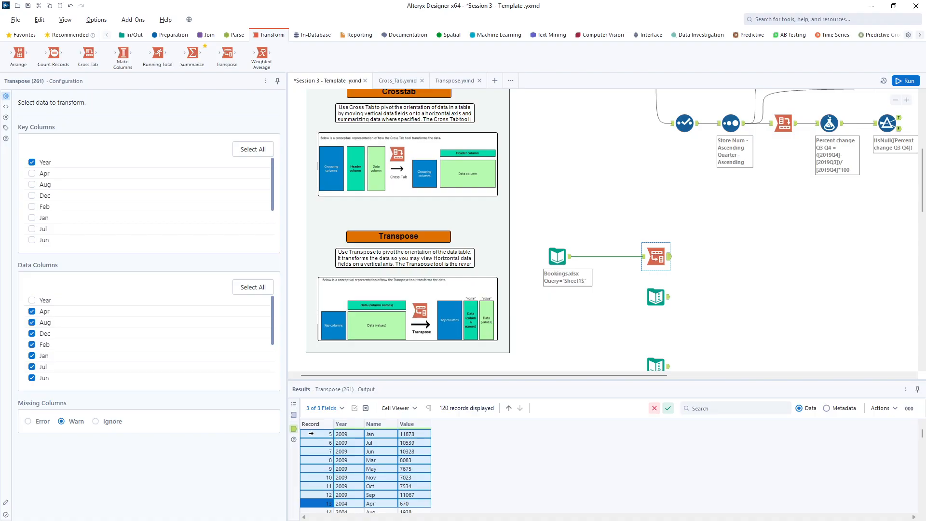
key("shift+Up")
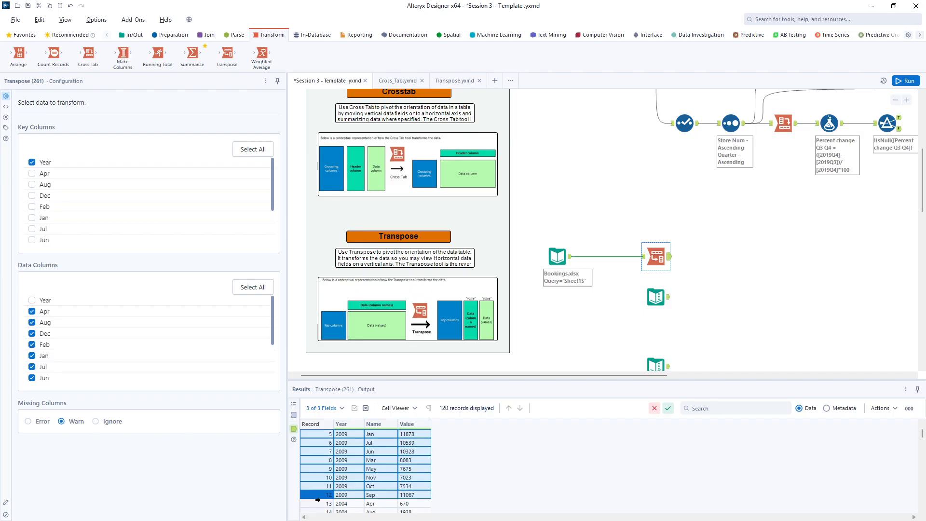
scroll(459, 469, "up", 1)
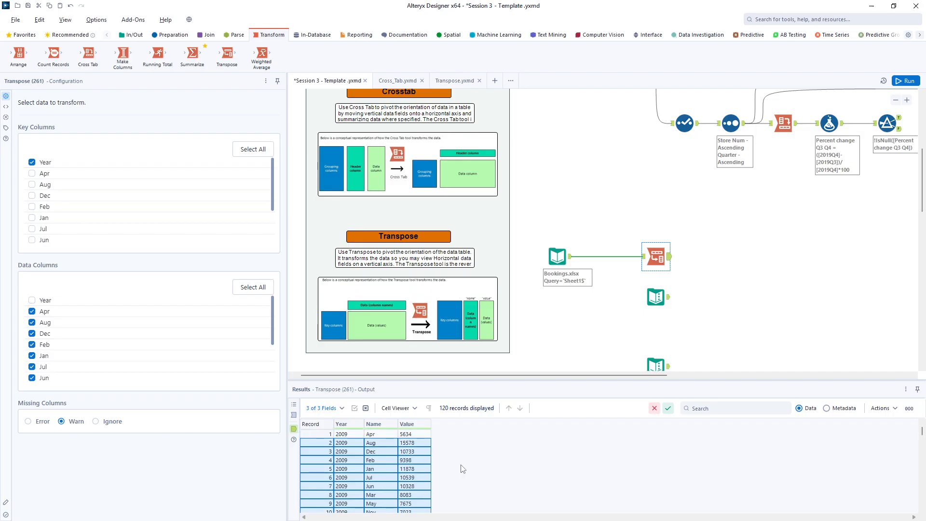
Step: Compare the Name values in the Transpose output with the month columns of the 2009 record in its input
left_click(384, 435)
left_click(384, 442)
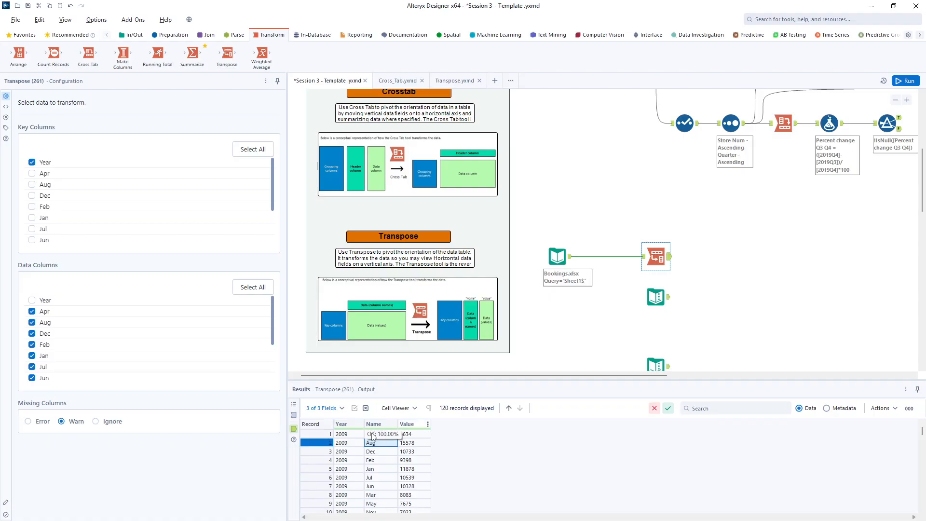
left_click(293, 415)
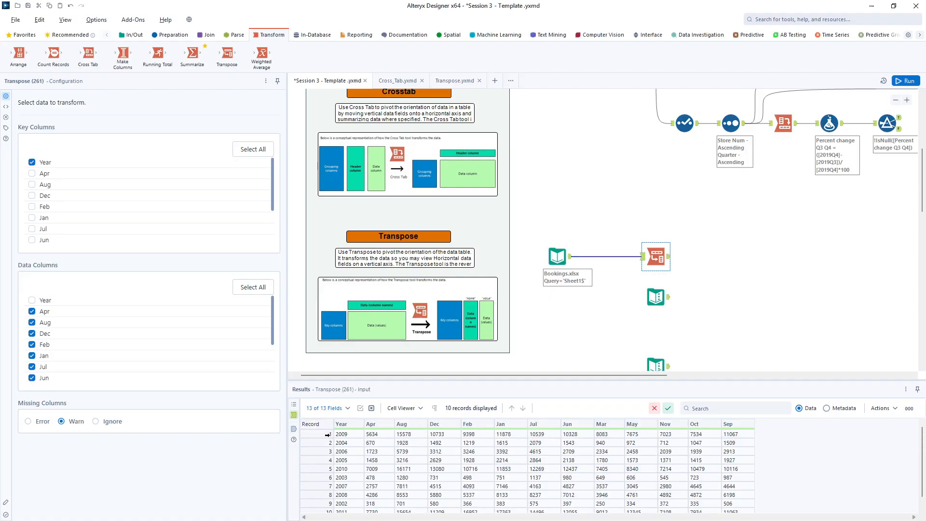
left_click(318, 434)
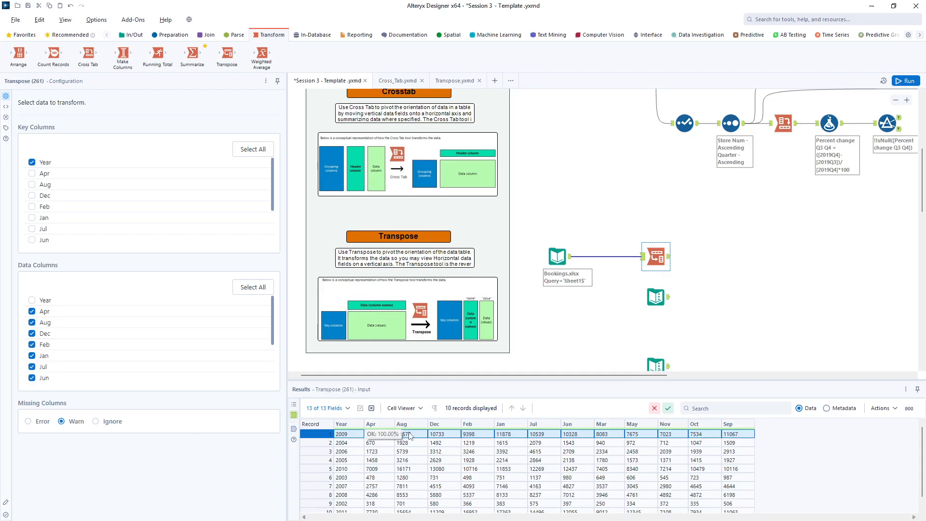
Step: Add an Append Fields tool with the Transpose output as target and the Conversion and Currency text input as source
left_click(294, 428)
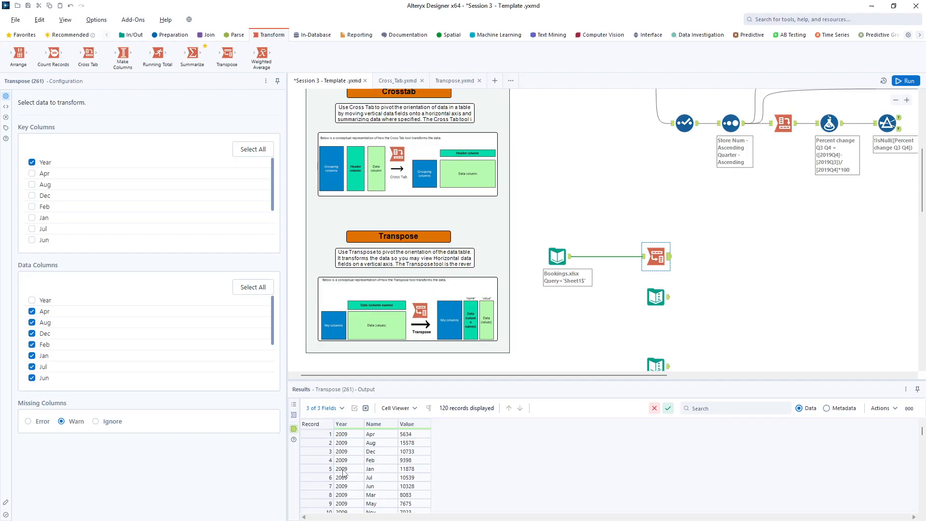
left_click(657, 301)
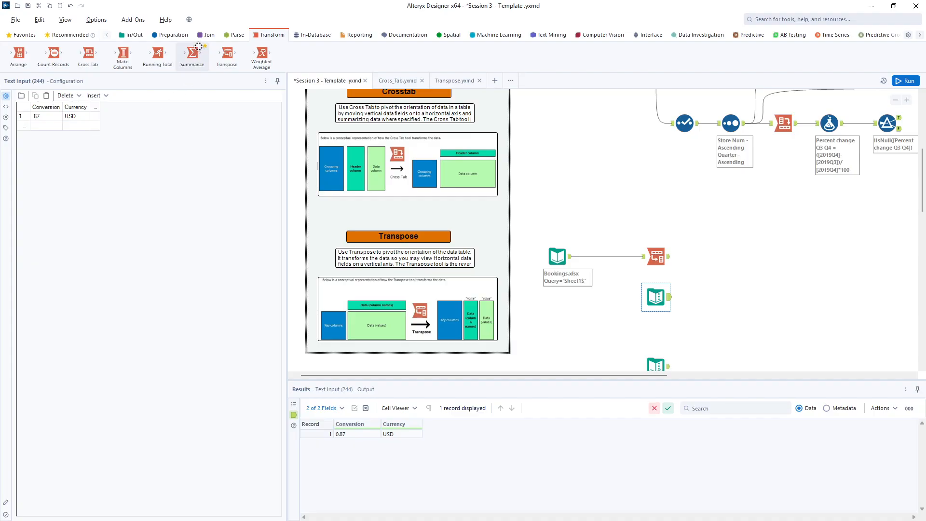
left_click(210, 38)
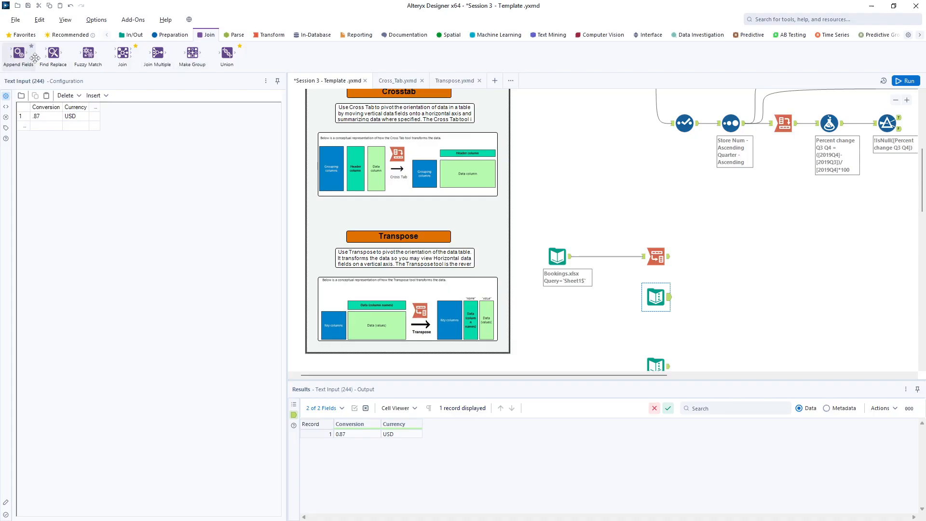
left_click_drag(19, 53, 728, 271)
left_click_drag(669, 297, 714, 276)
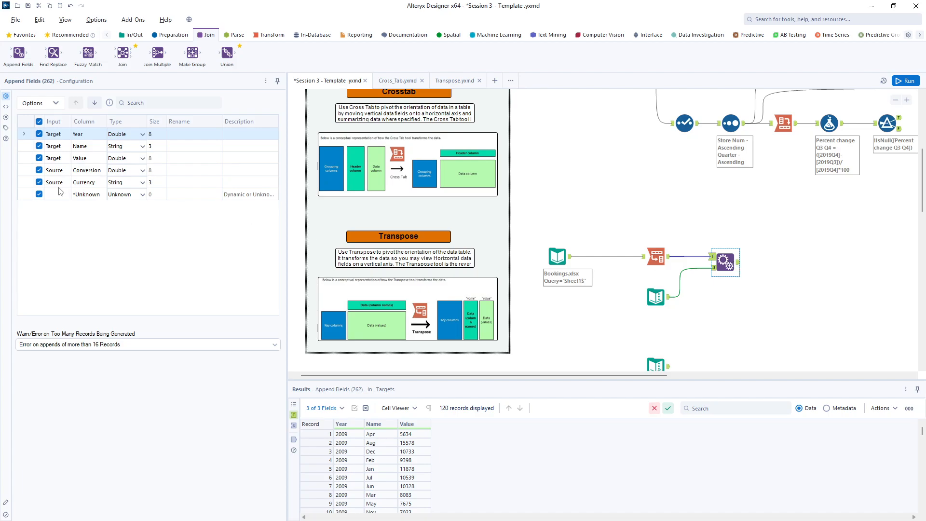
Step: Exclude the source Currency column from the Append Fields tool and run the workflow
left_click(293, 426)
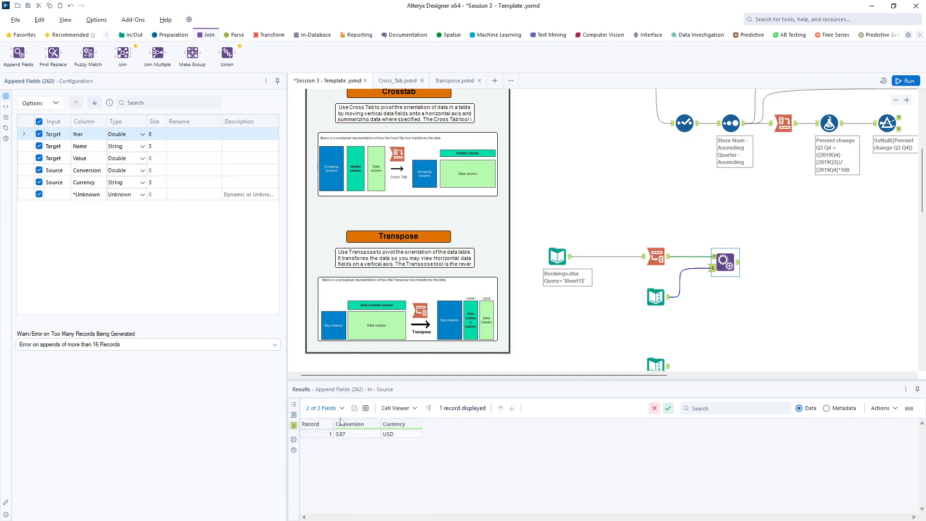
left_click(39, 182)
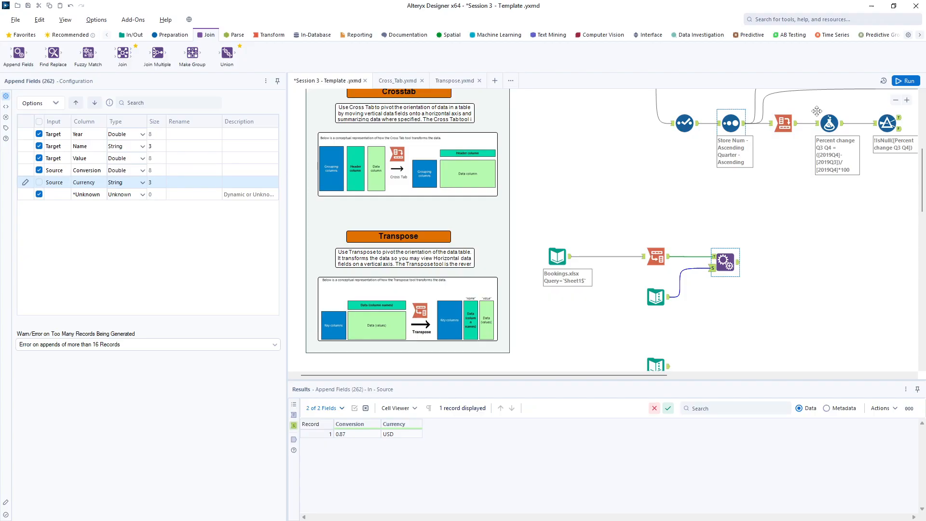
left_click(905, 81)
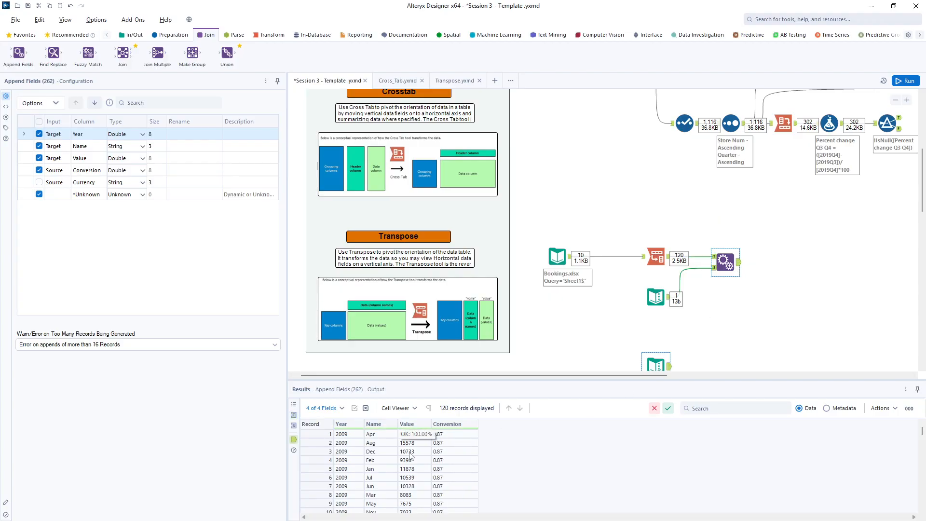
Step: Connect a Formula tool after Append Fields and add a new output column named Converted
left_click(168, 37)
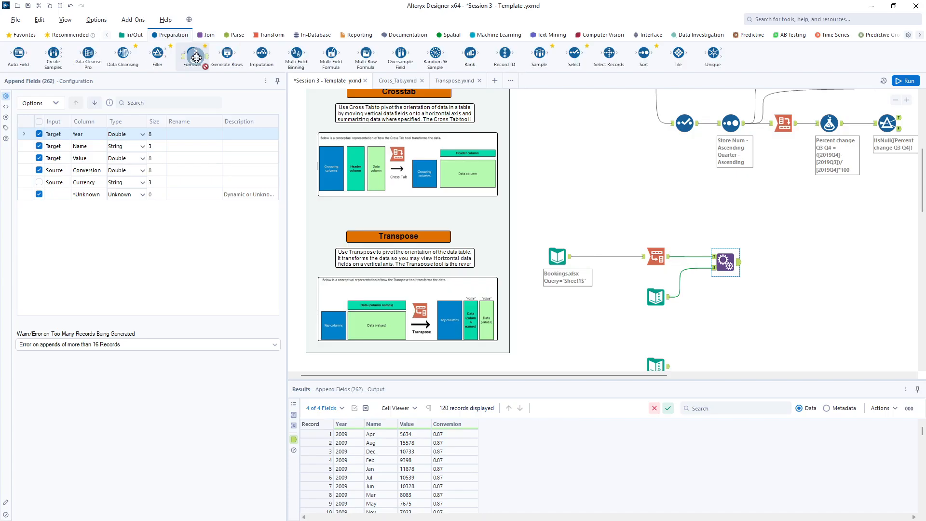
left_click_drag(192, 53, 776, 262)
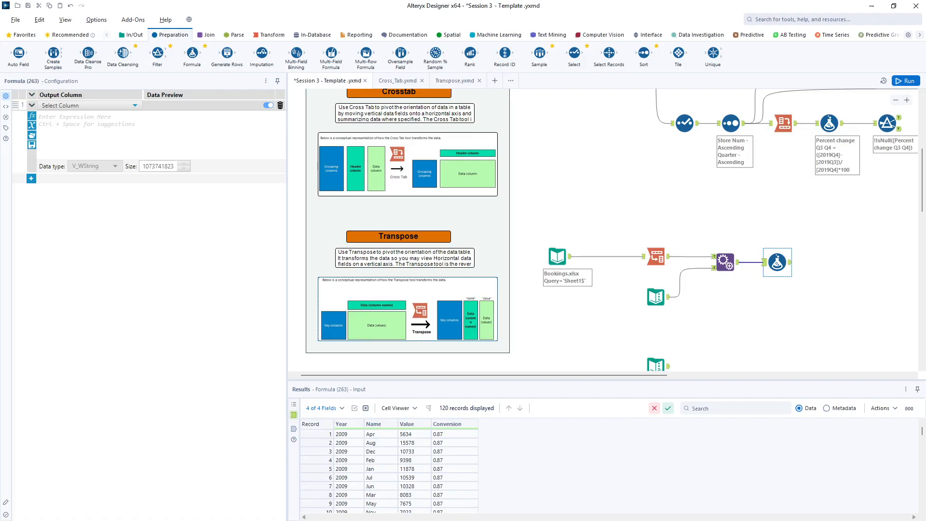
left_click(107, 106)
left_click(85, 114)
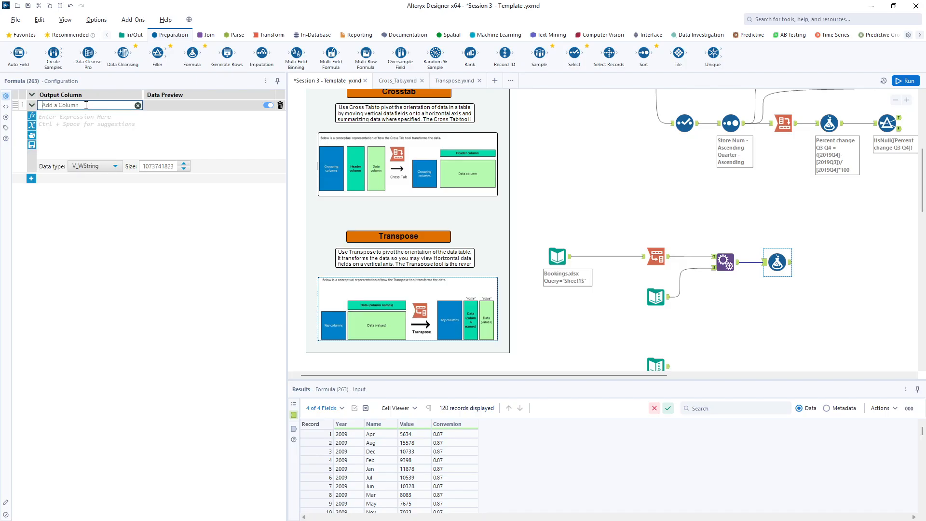
type("Converted")
Step: Set the Converted column's expression to [Value]*[Conversion] and run the workflow
left_click(61, 121)
left_click(59, 116)
type("[")
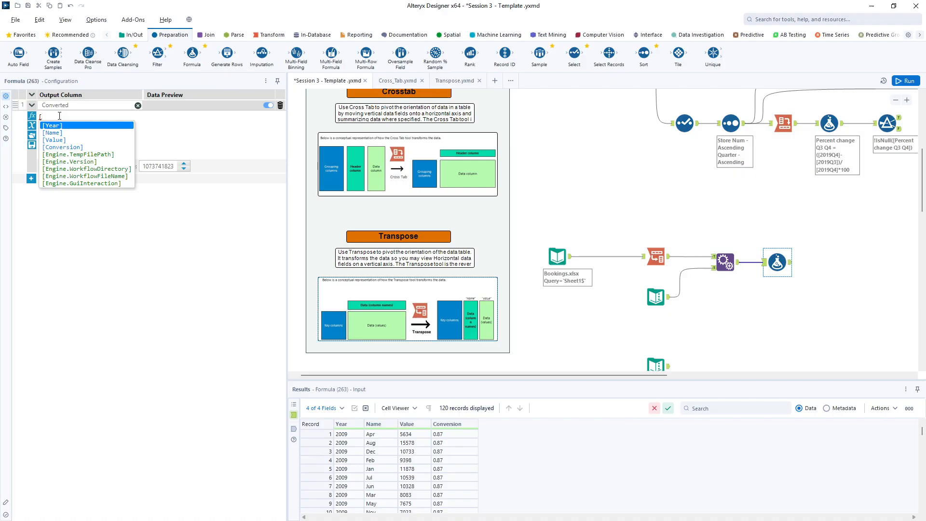
key("Down")
key("Down")
key("Return")
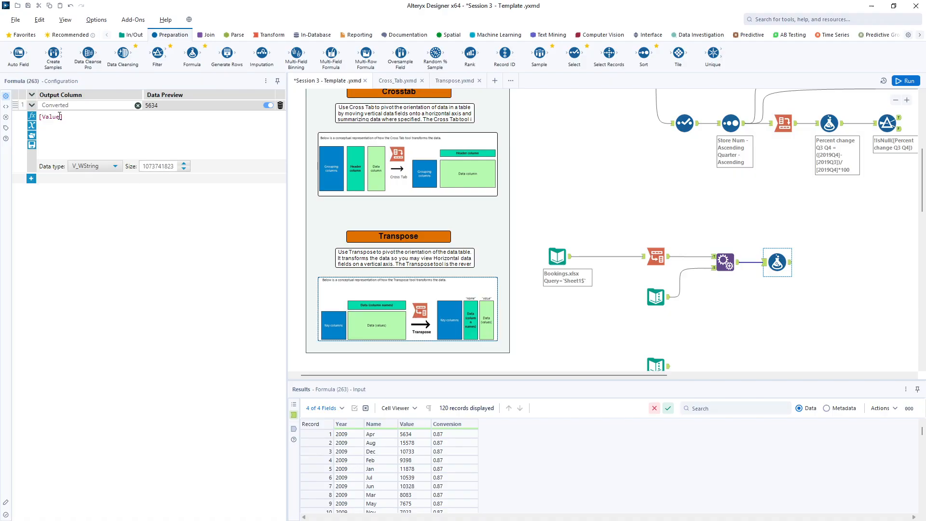
type("*[")
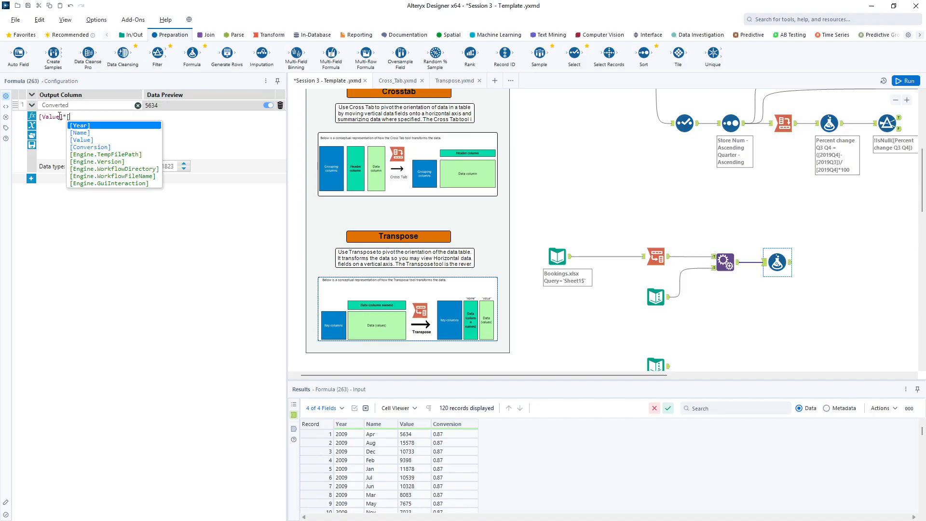
key("Down")
key("Down")
key("Down")
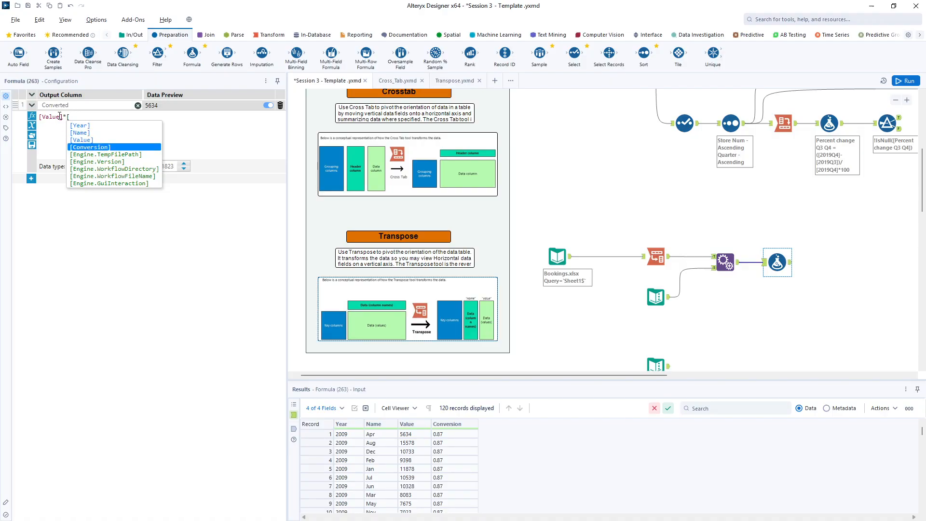
key("Return")
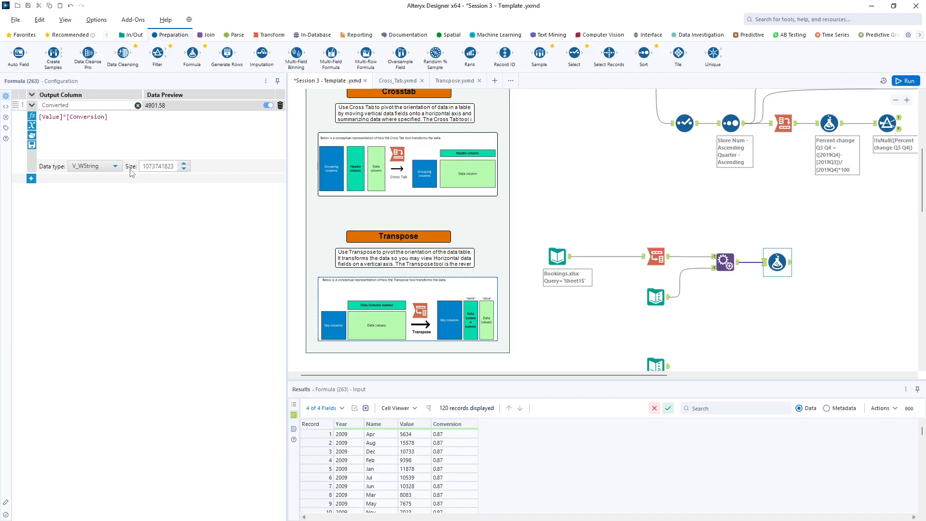
left_click(906, 80)
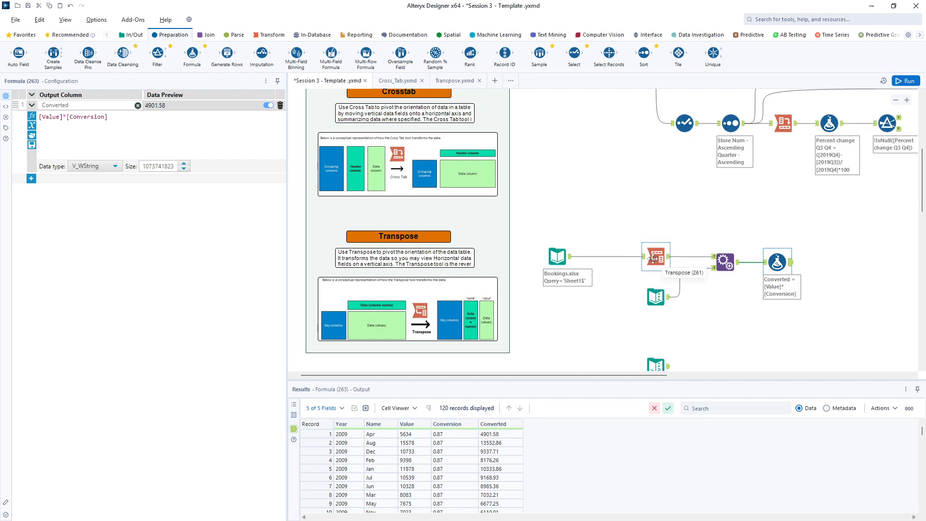
Step: Add a Cross Tab tool to the workflow, connected after the formula that calculates the Converted column
left_click(571, 260)
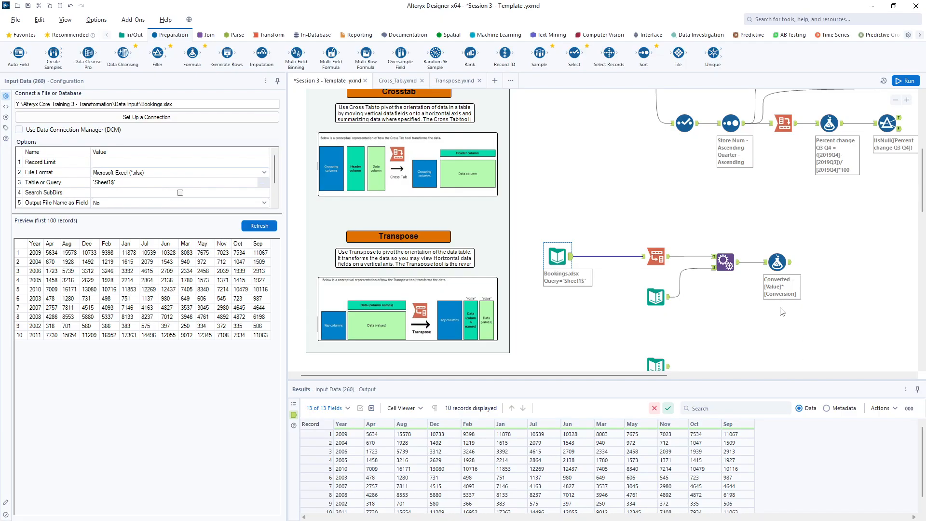
left_click(788, 267)
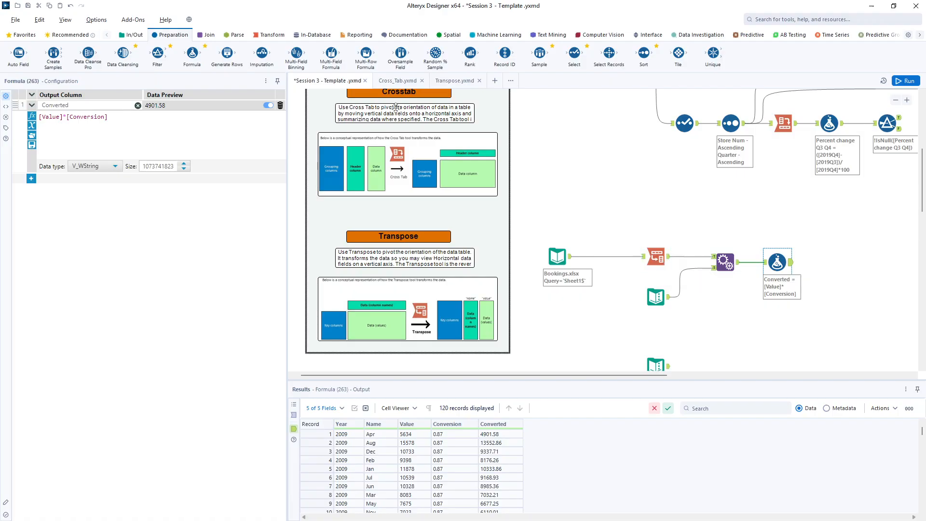
left_click(266, 37)
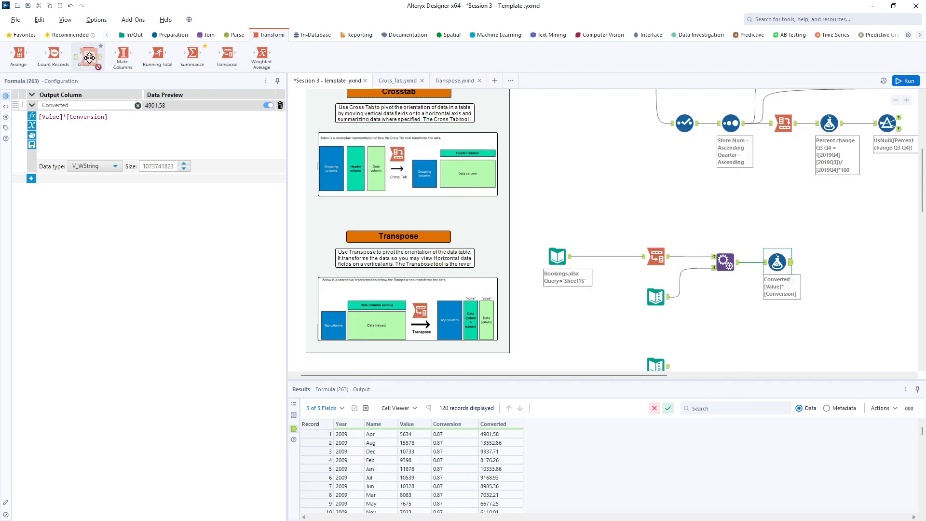
left_click_drag(88, 58, 829, 262)
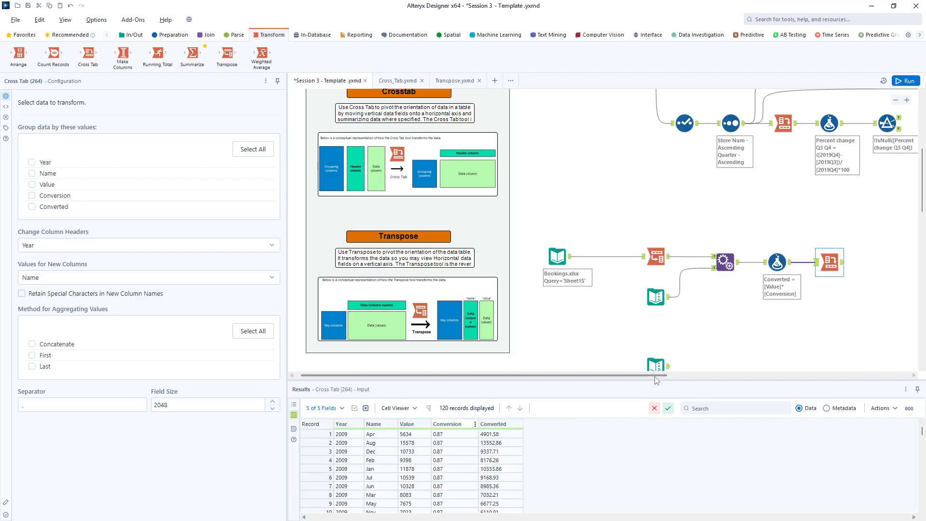
left_click_drag(655, 375, 734, 388)
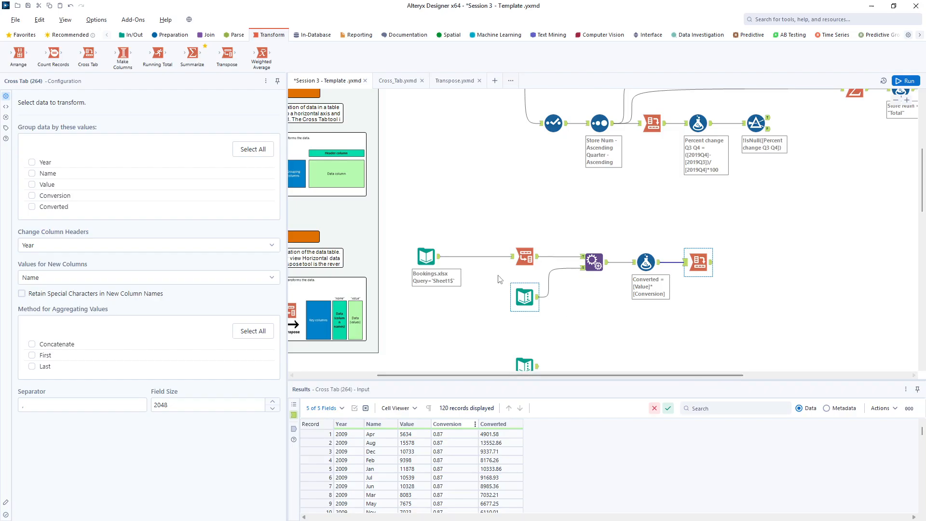
Step: Configure the Cross Tab to group by Year, with Name as headers, Converted as values and Concatenate as the method, and run the workflow
left_click(32, 163)
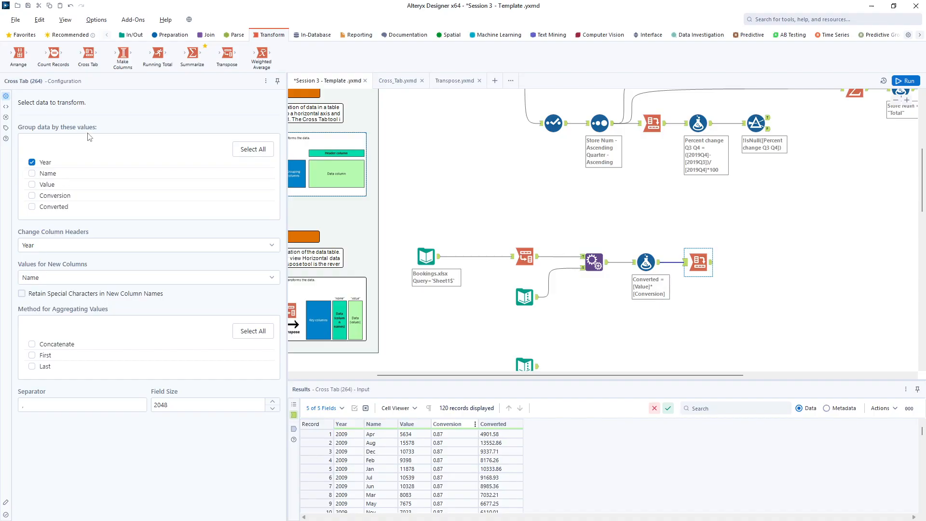
left_click(75, 249)
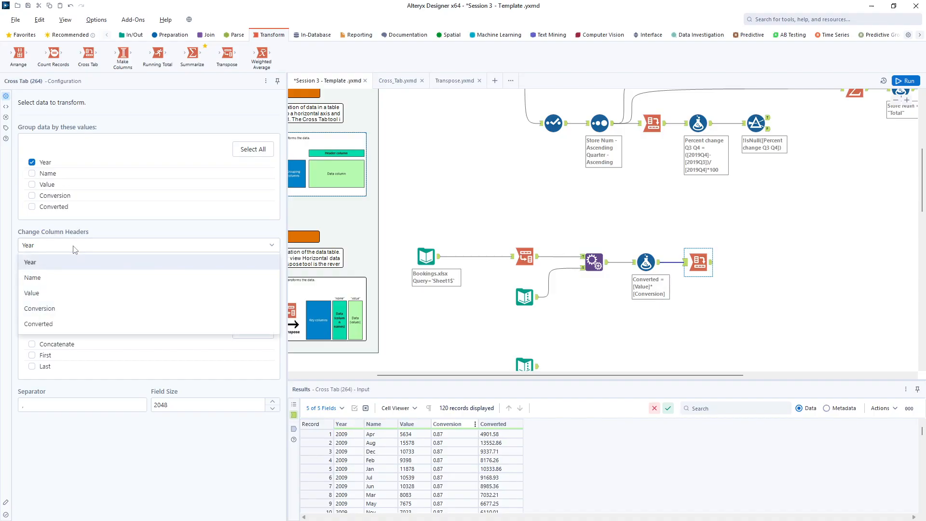
left_click(62, 277)
left_click(61, 280)
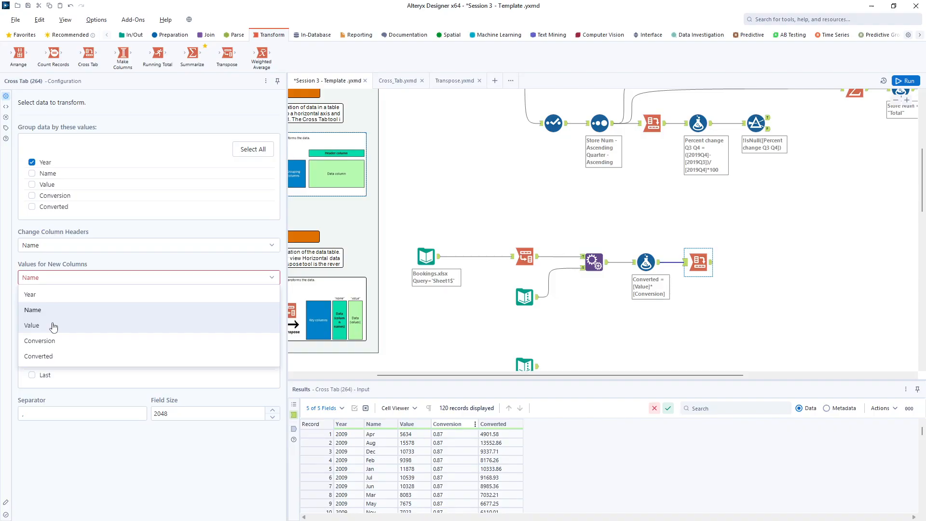
left_click(47, 356)
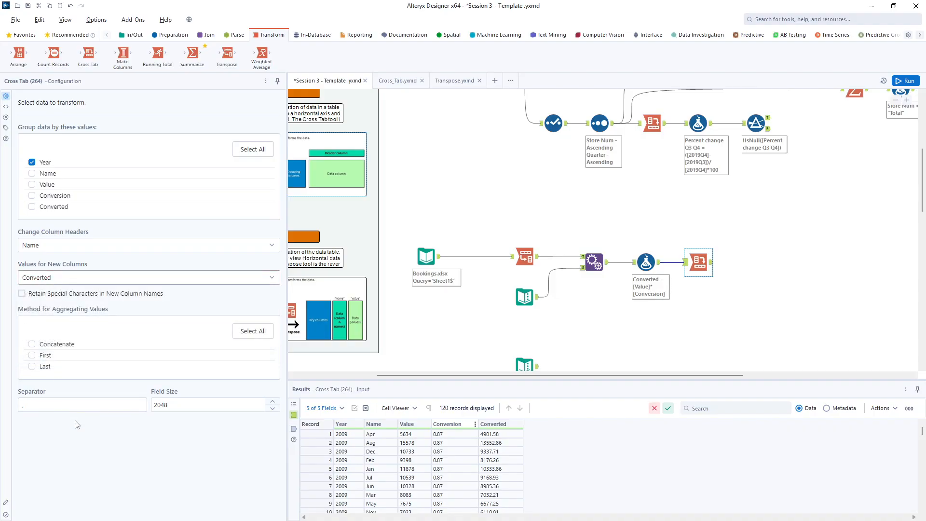
left_click(32, 344)
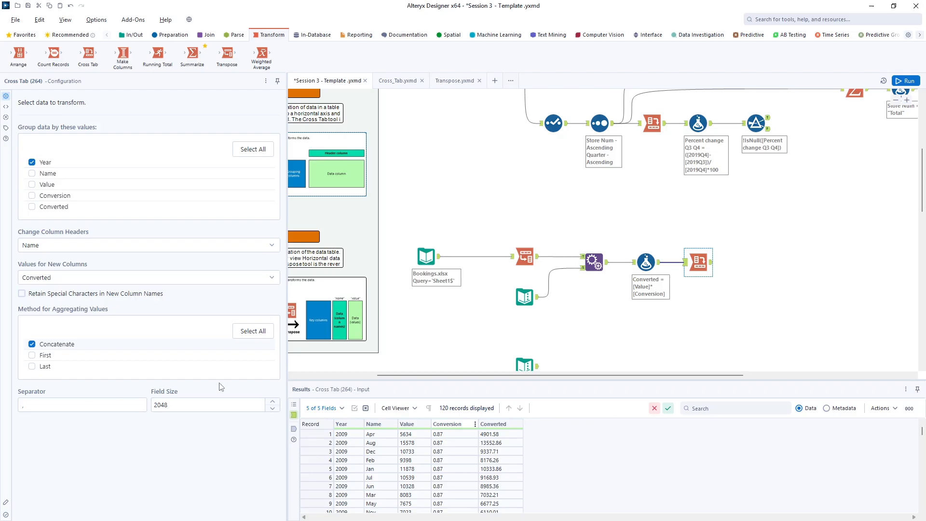
left_click(906, 82)
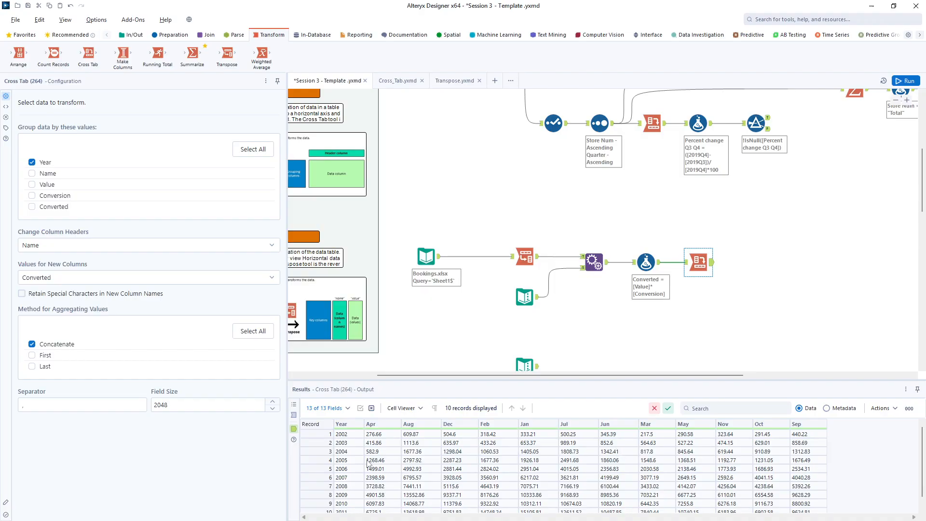
Step: Add Conversion to the Cross Tab's grouping fields, rerun the workflow and check the tool's output and input data
left_click(294, 415)
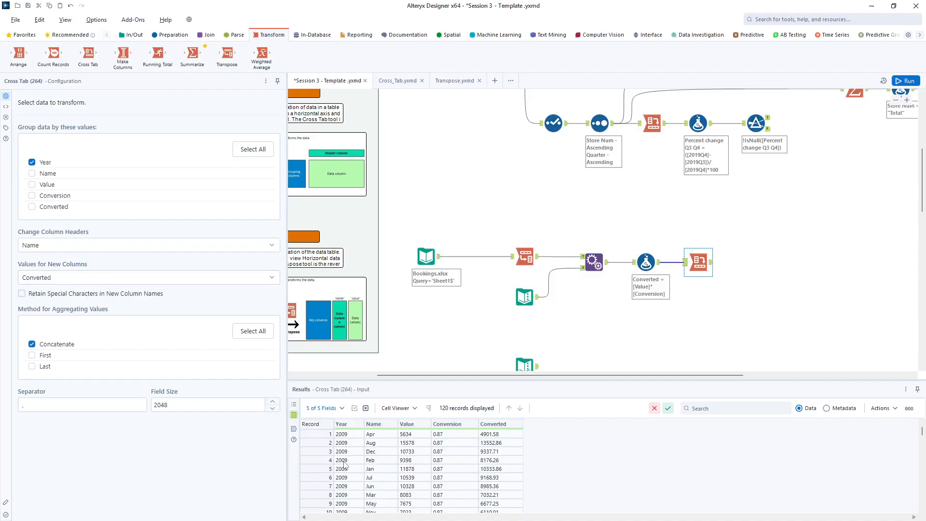
left_click(410, 434)
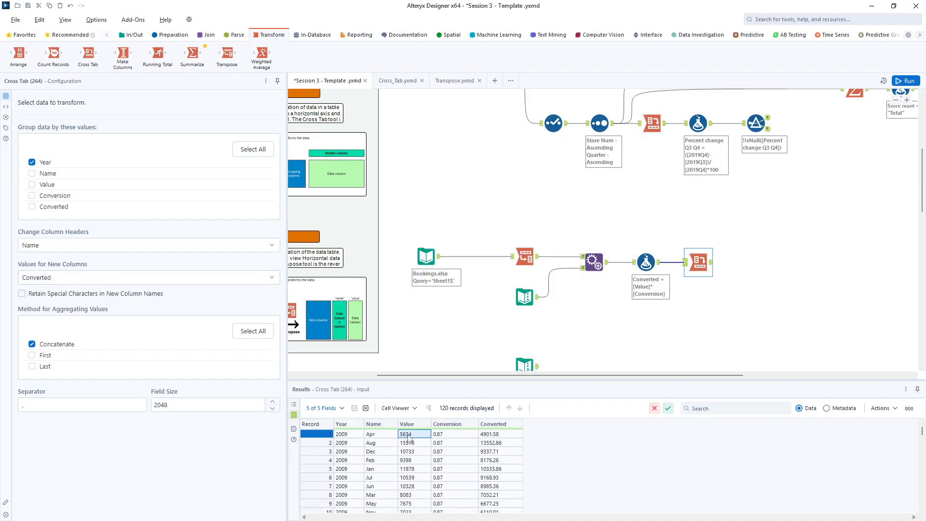
left_click(444, 434)
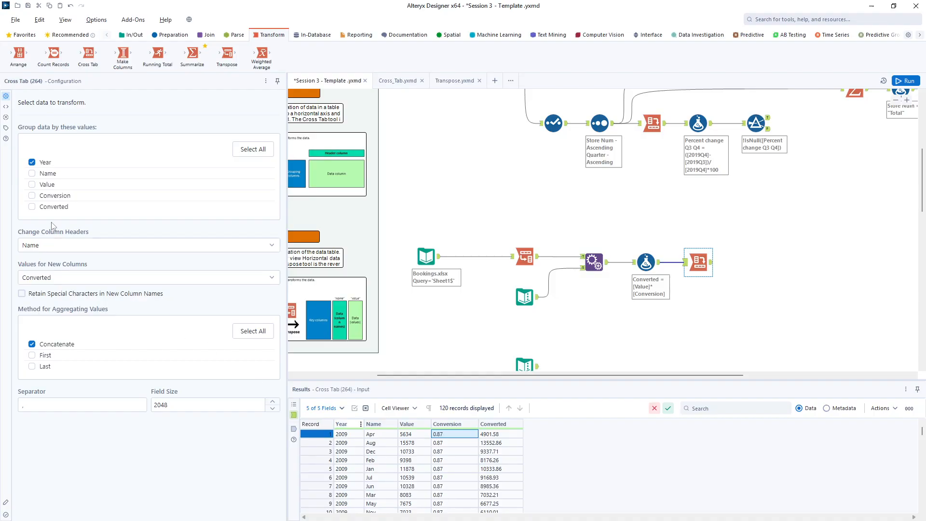
left_click(32, 196)
left_click(904, 81)
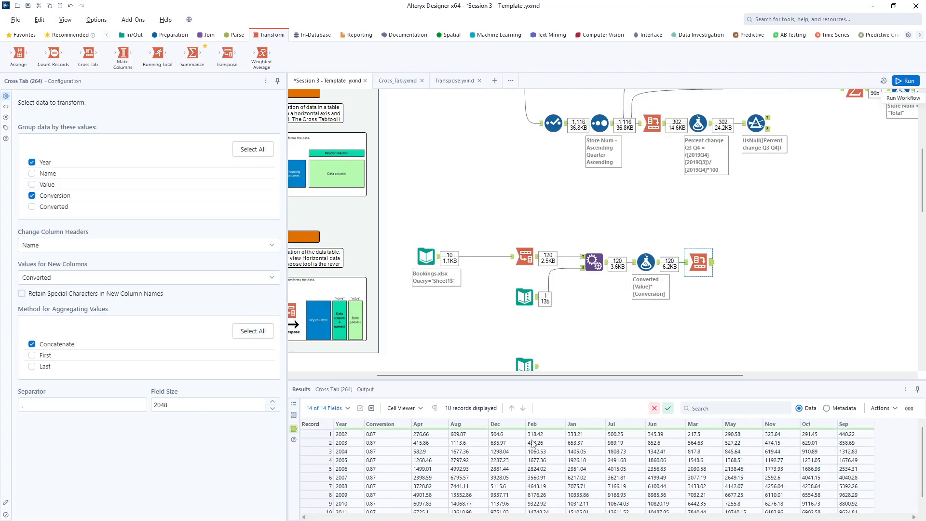
scroll(548, 490, "down", 1)
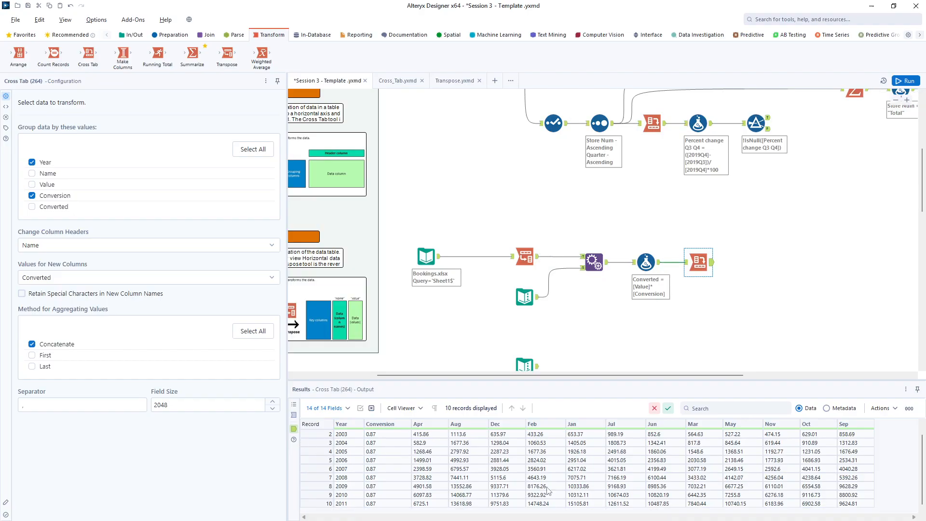
scroll(548, 490, "up", 1)
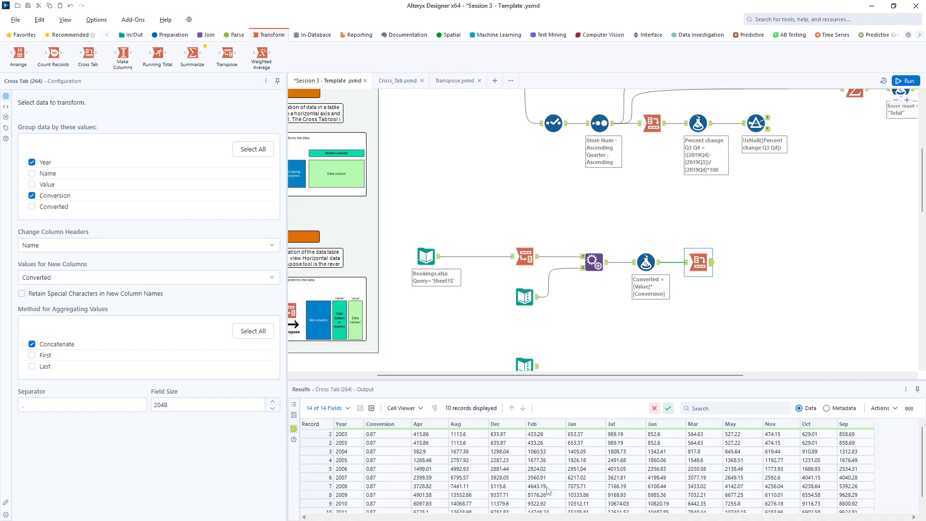
left_click(688, 263)
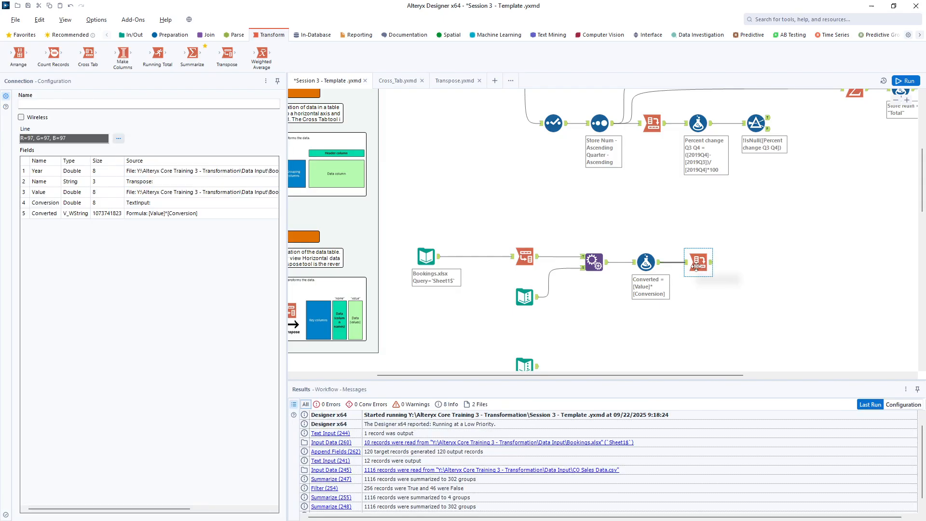
left_click(700, 266)
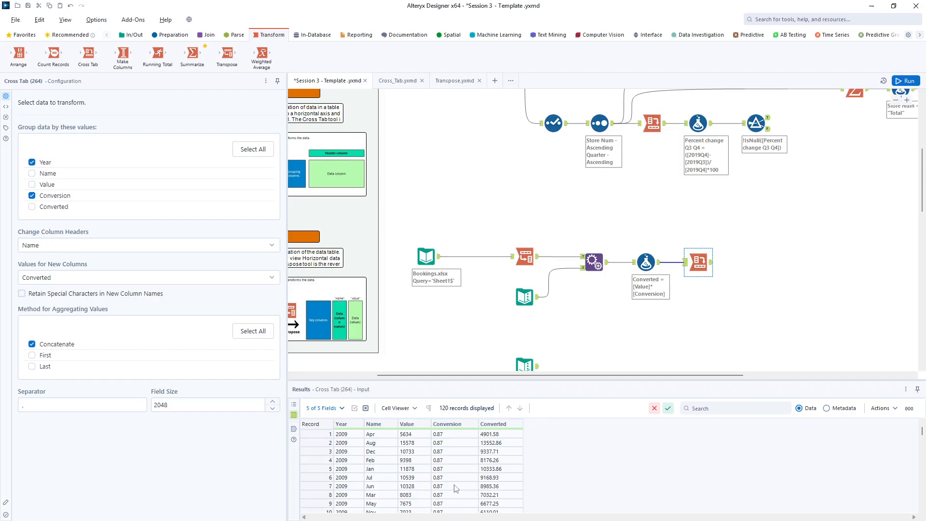
Step: Add a Find Replace tool with the month-number text input as its replacement source and the Transpose output as its find target
scroll(584, 339, "down", 2)
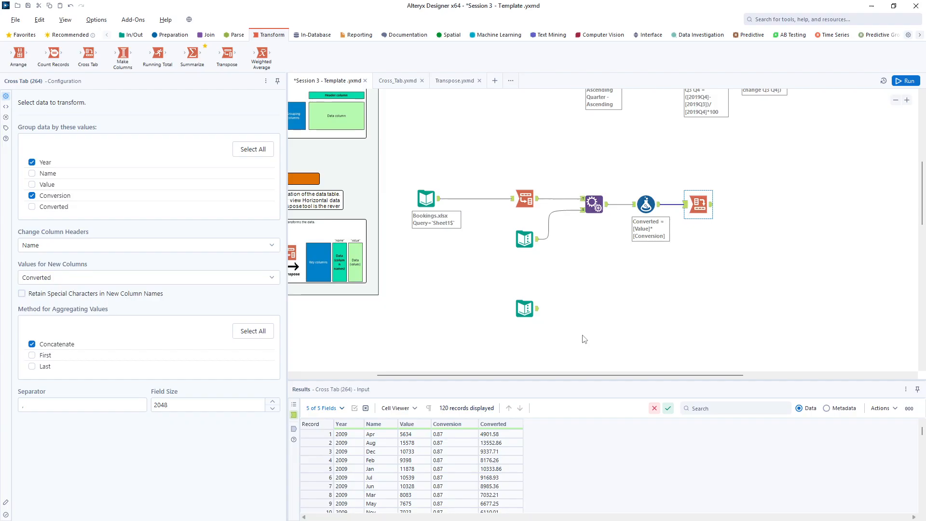
left_click(524, 309)
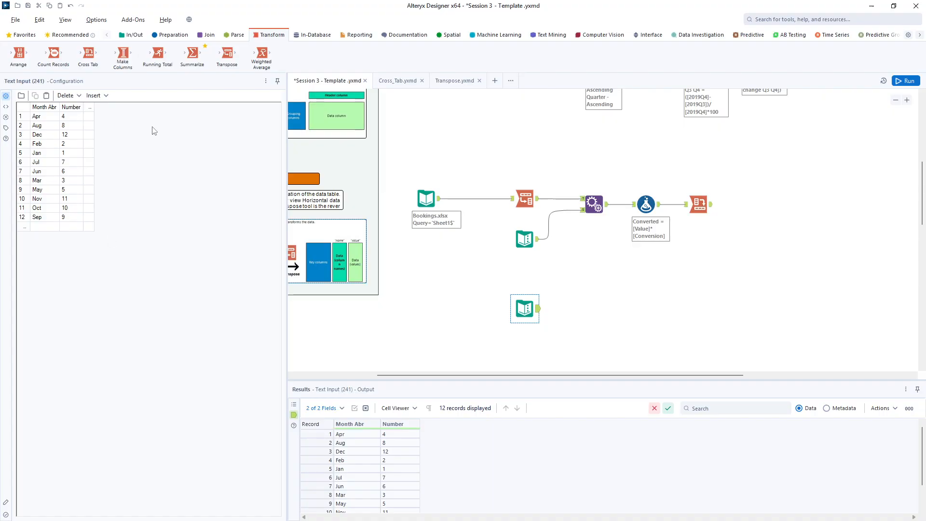
left_click(206, 36)
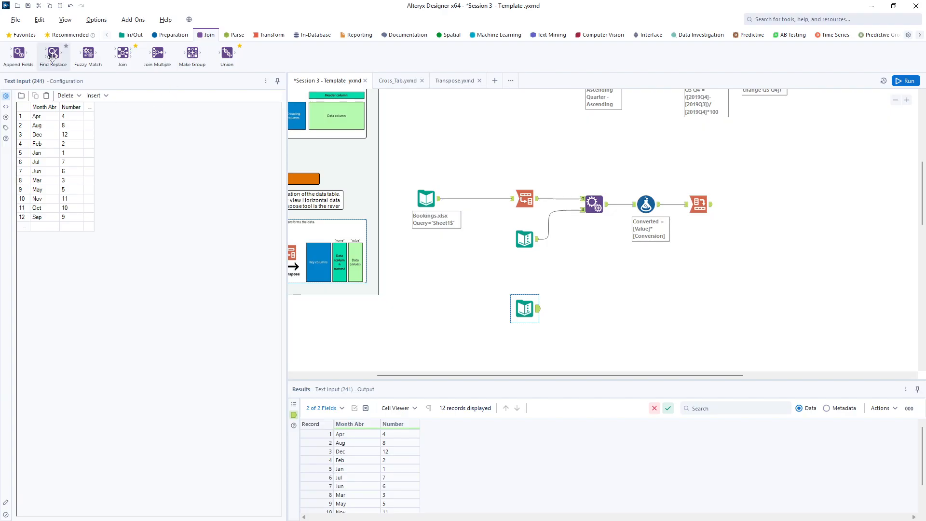
left_click_drag(53, 53, 613, 303)
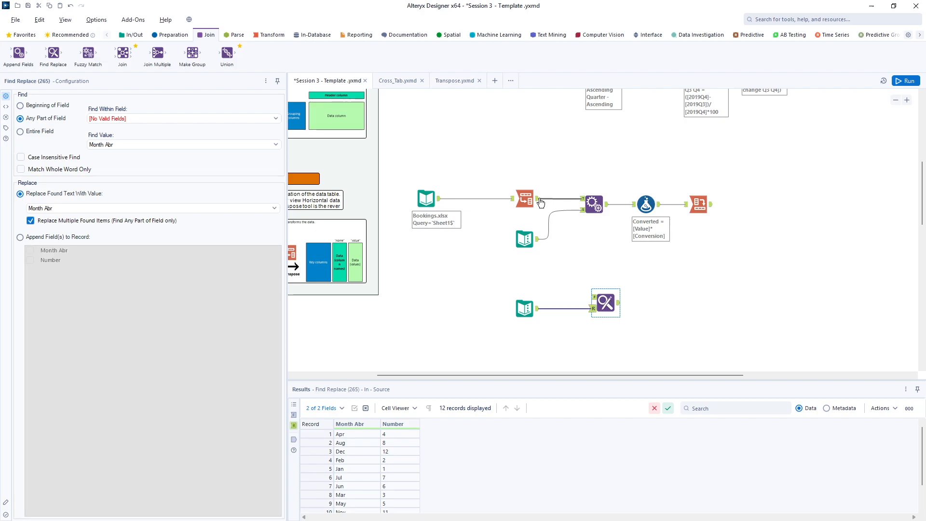
left_click_drag(538, 198, 593, 297)
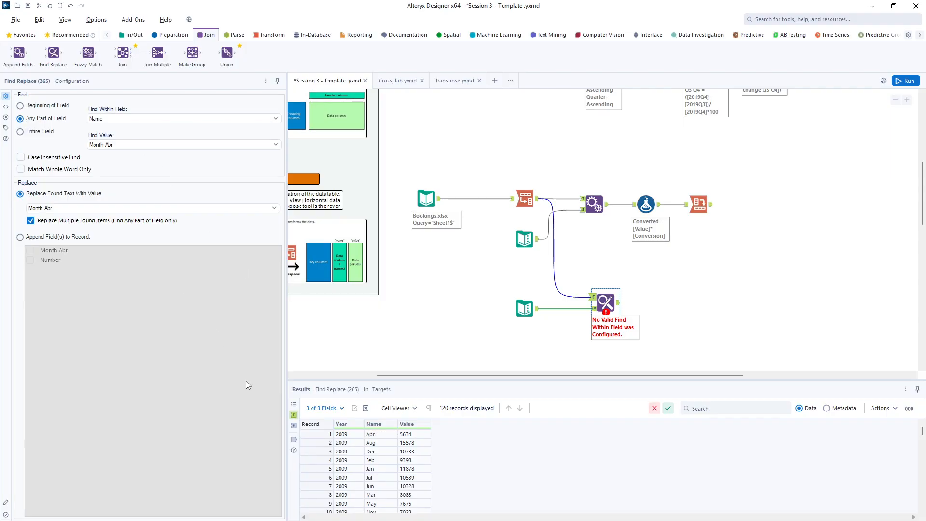
left_click(294, 426)
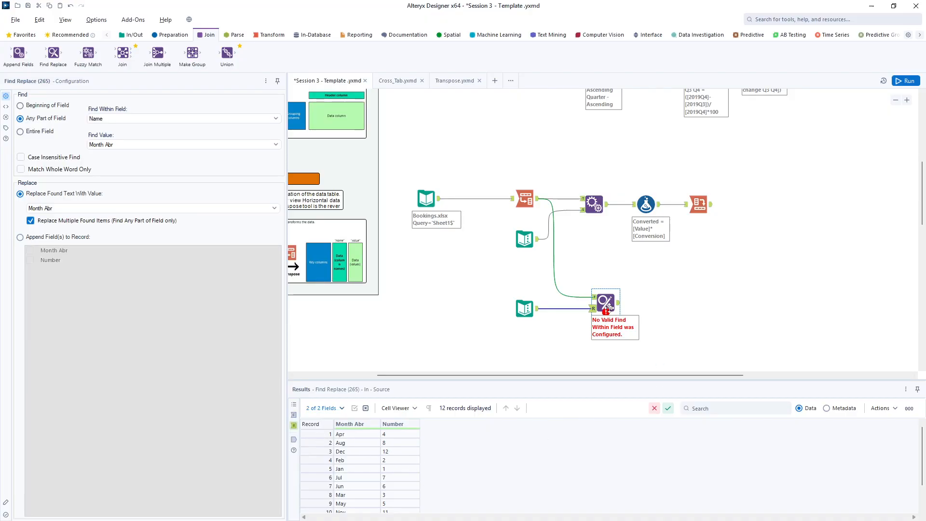
Step: Insert a Select tool between the month-number input and Find Replace, set Number's type to V_WString, and run the workflow
left_click_drag(606, 304, 624, 304)
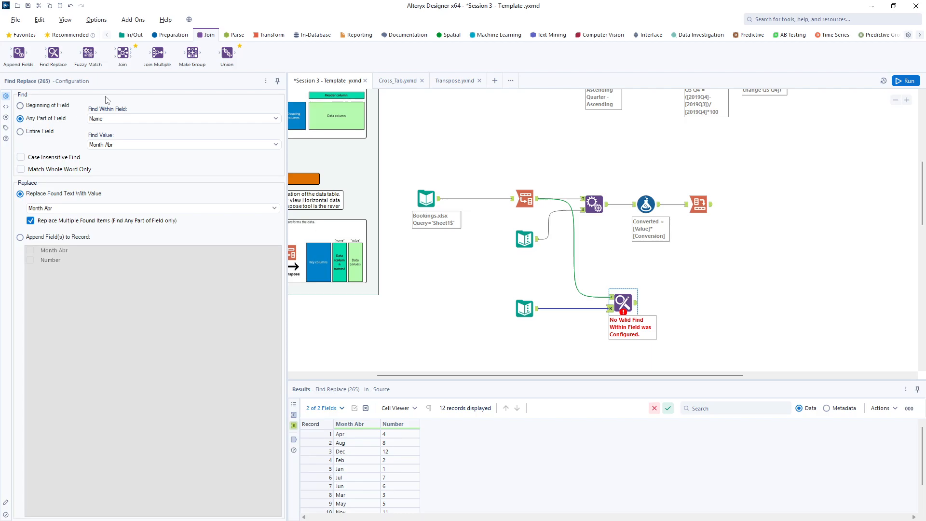
left_click(174, 34)
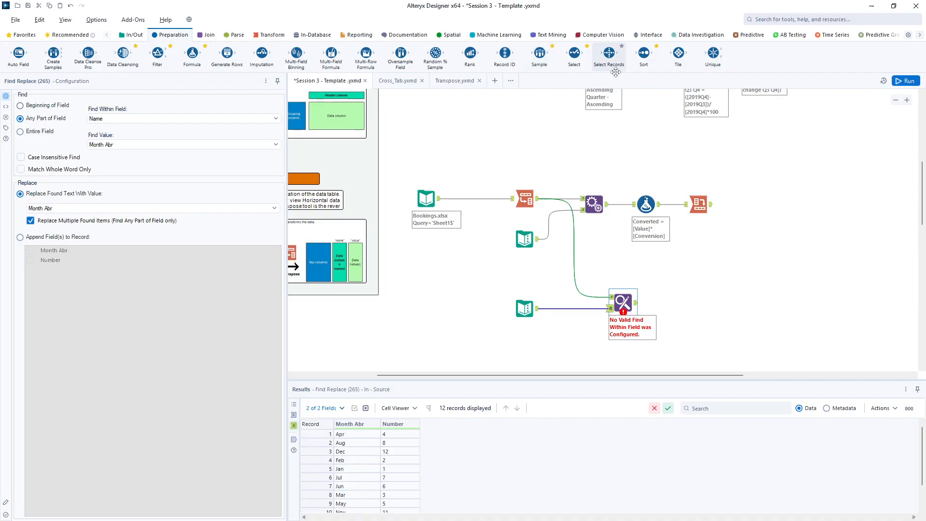
left_click_drag(573, 54, 566, 309)
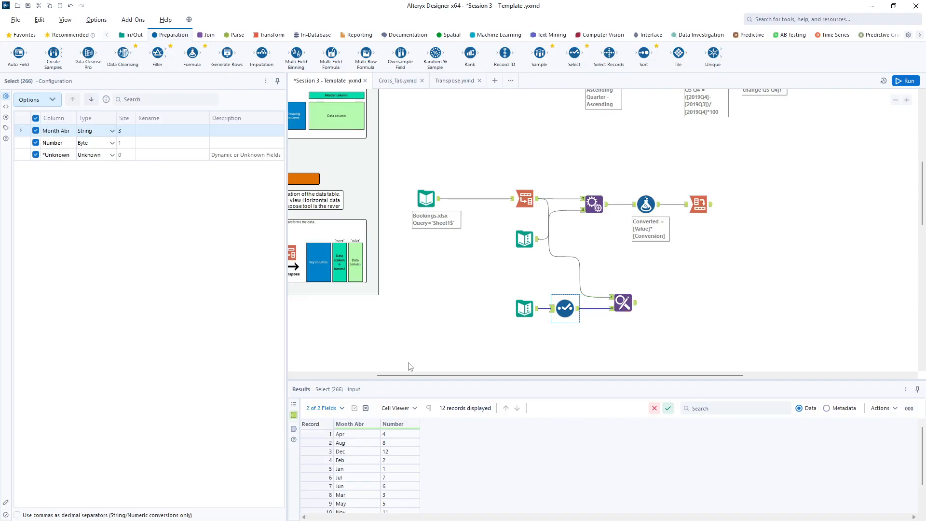
left_click(112, 143)
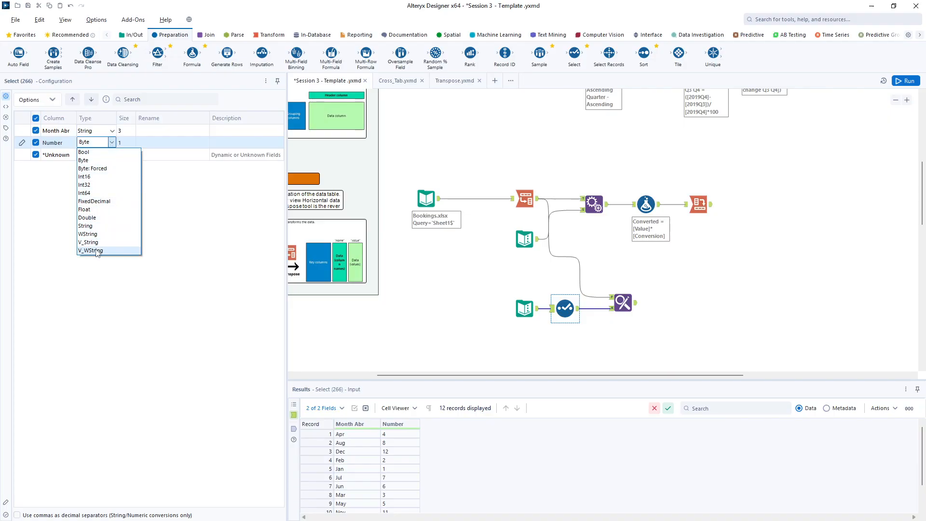
left_click(98, 250)
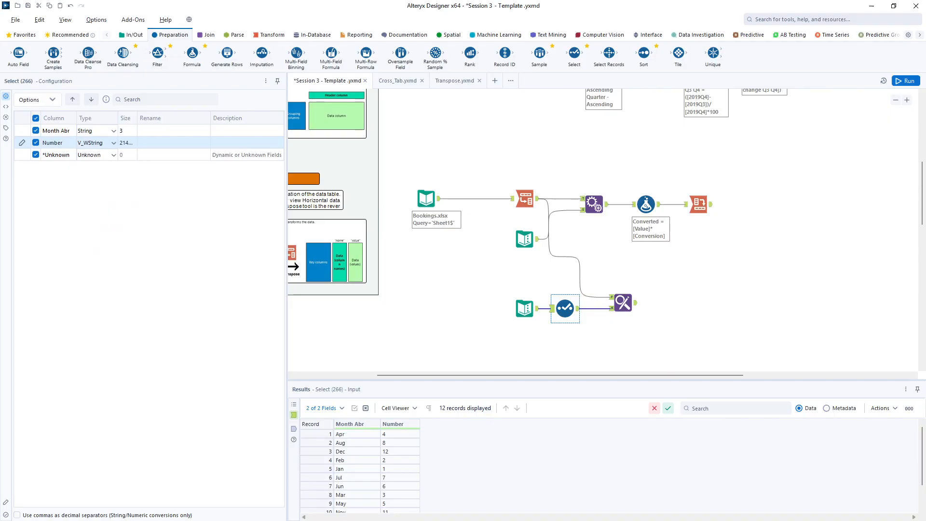
left_click(906, 80)
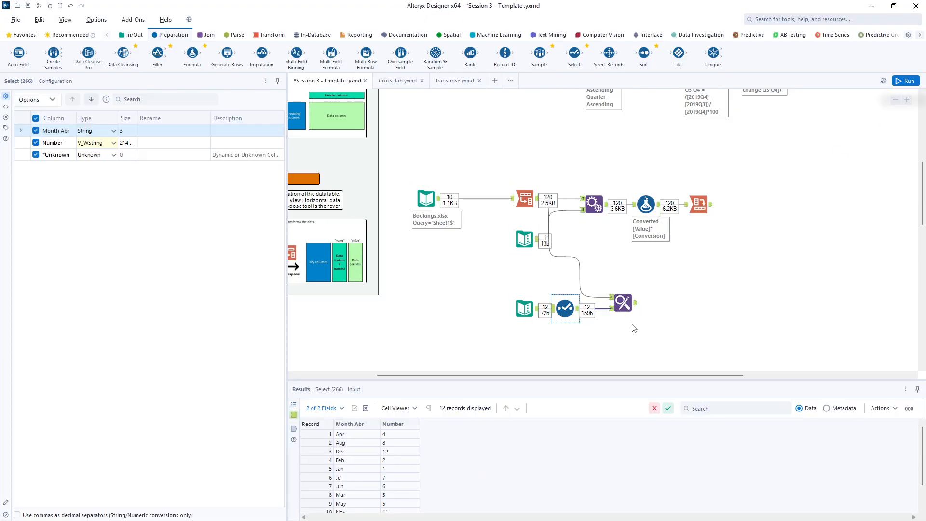
Step: Set Find Replace to replace the found text with Number, run the workflow and view the tool's output
left_click(622, 302)
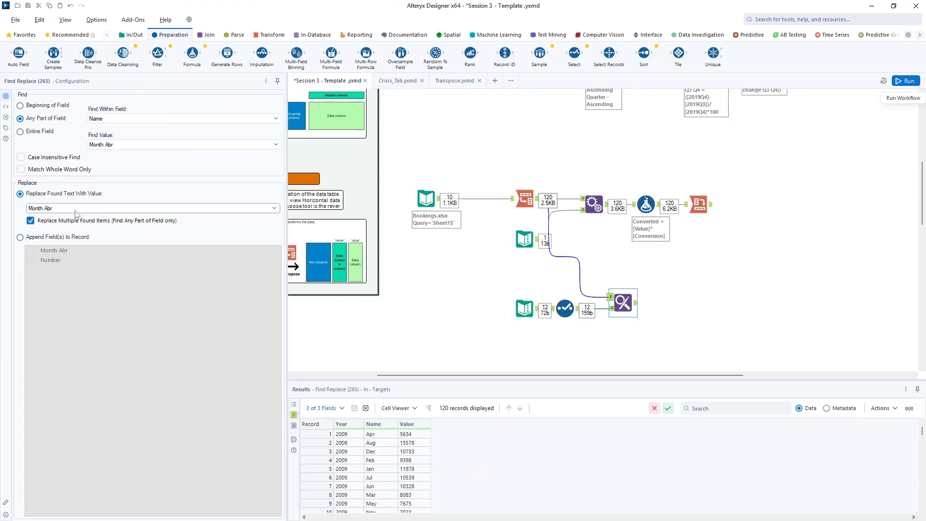
left_click(76, 207)
left_click(66, 225)
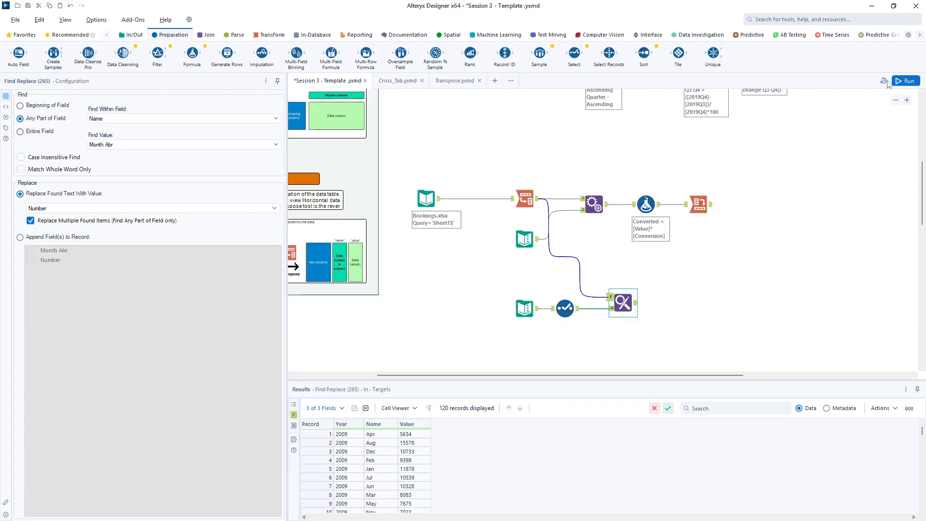
left_click(900, 81)
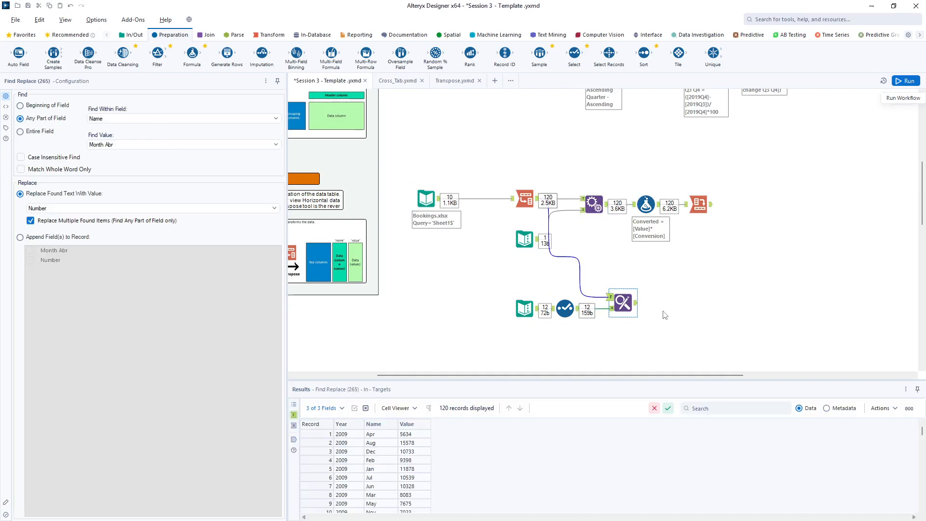
left_click(637, 304)
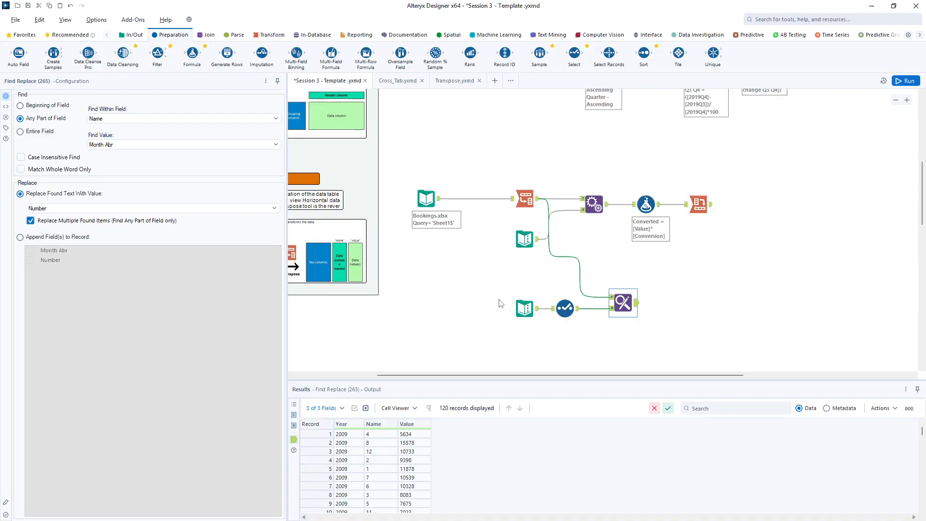
Step: Add a Sort tool after Find Replace and sort by Year and then Name, both ascending
left_click(564, 307)
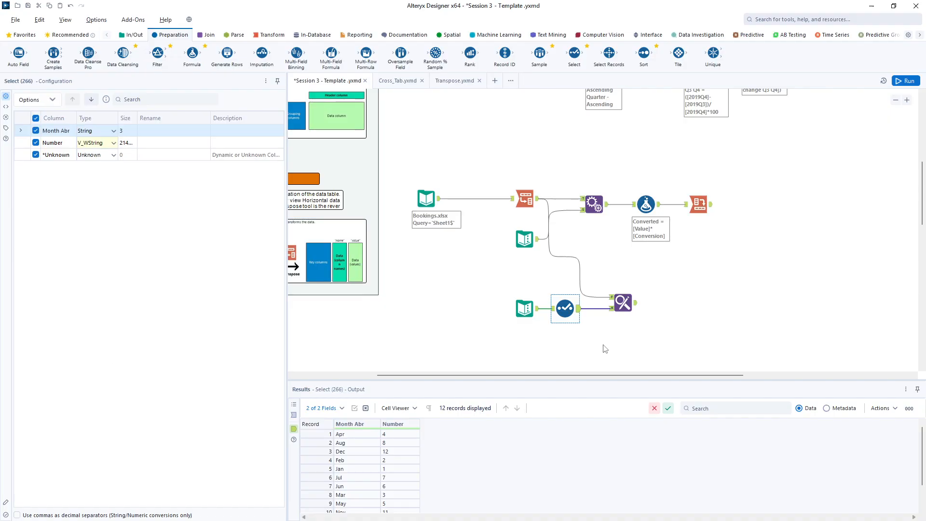
left_click(635, 302)
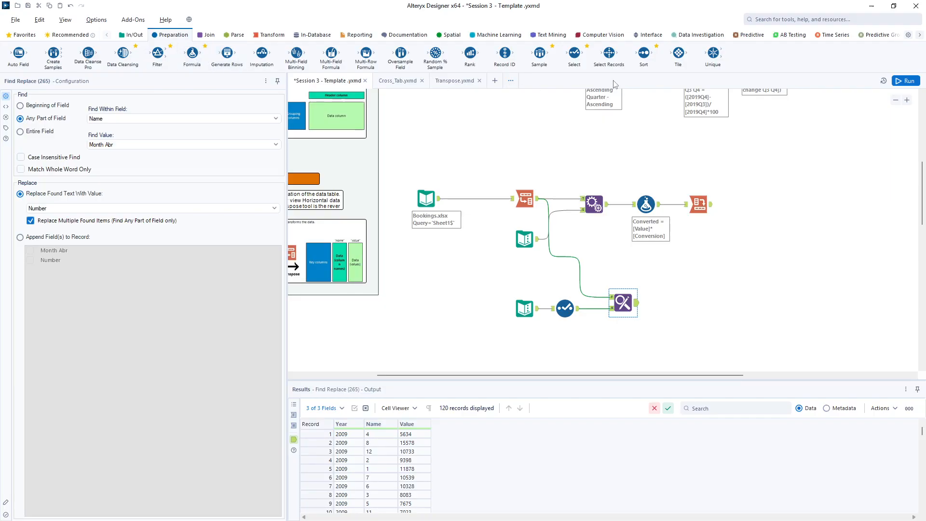
left_click_drag(644, 53, 675, 304)
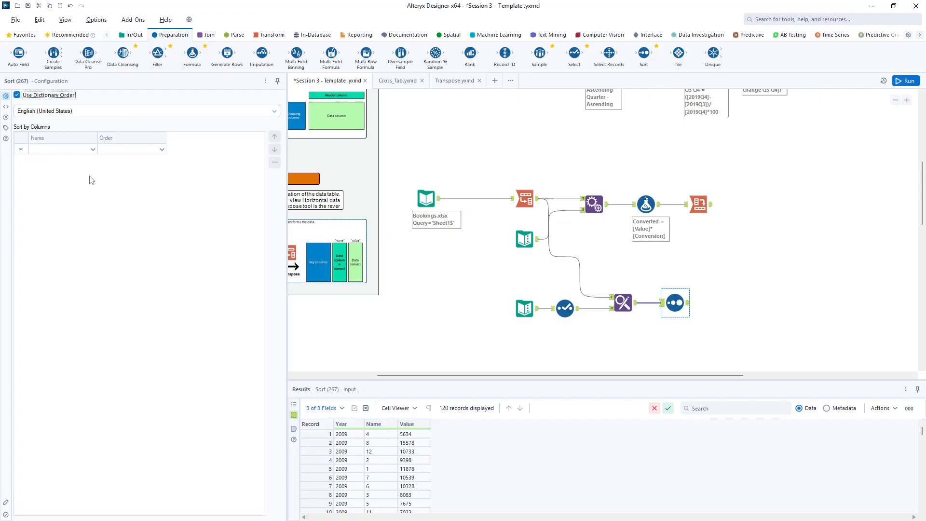
left_click(92, 149)
left_click(91, 158)
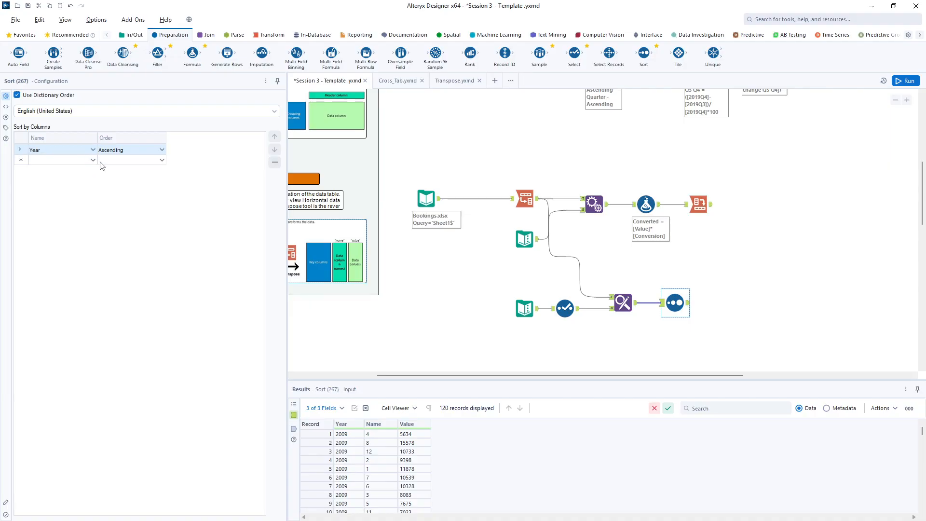
left_click(93, 161)
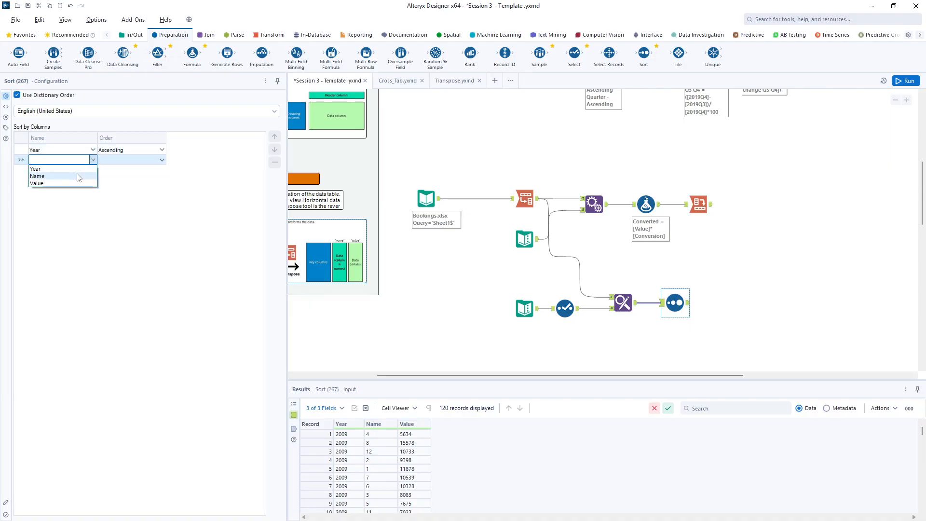
left_click(83, 175)
Step: Run the workflow and look through the Sort tool's output records
left_click(905, 80)
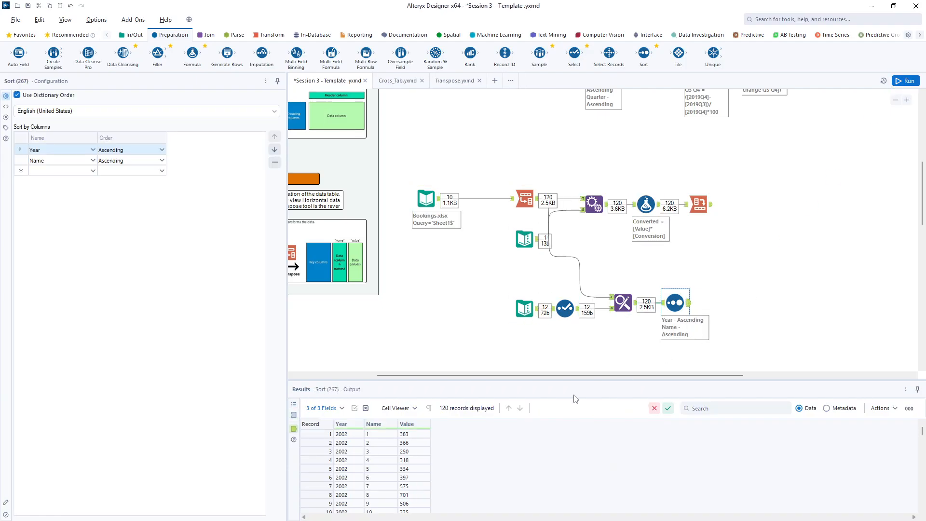
scroll(347, 491, "down", 10)
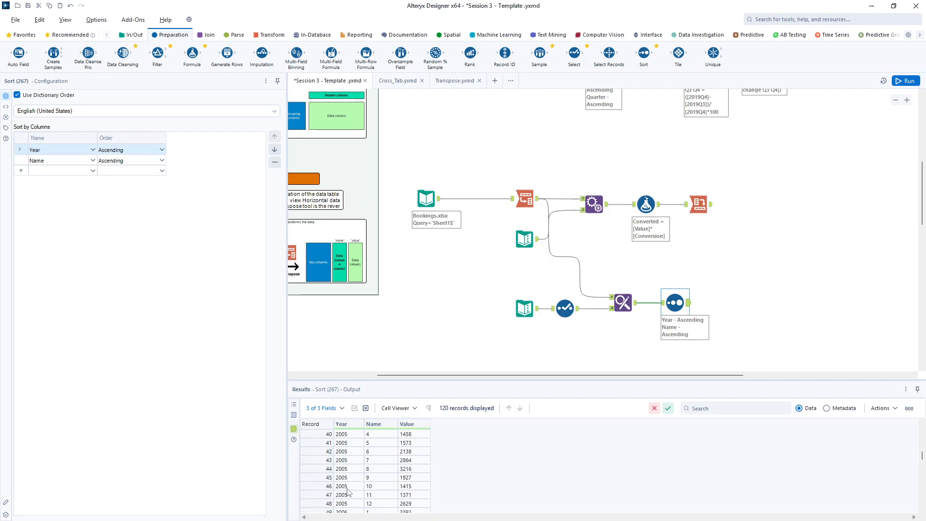
scroll(347, 491, "down", 7)
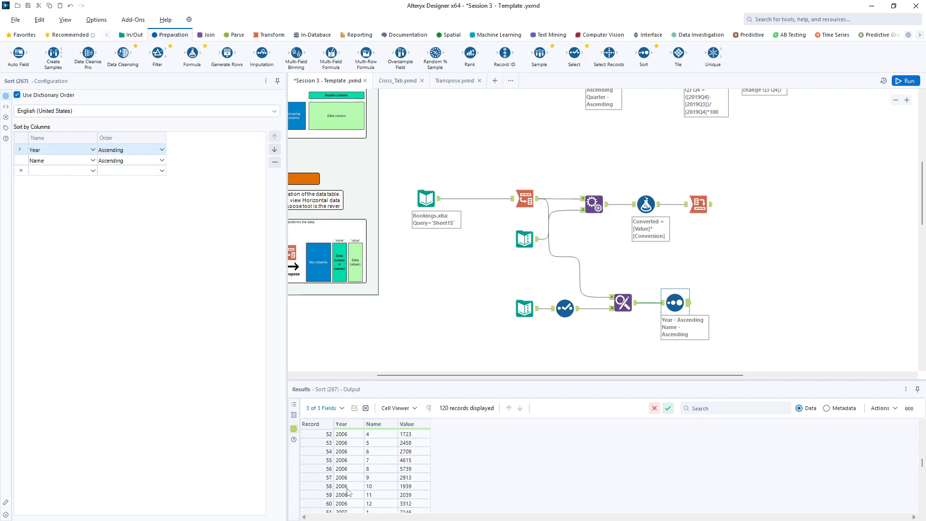
Step: Add a Cross Tab tool after Sort, grouped by Year, with Name as column headers, Value as new column values and Sum as aggregation
left_click(269, 37)
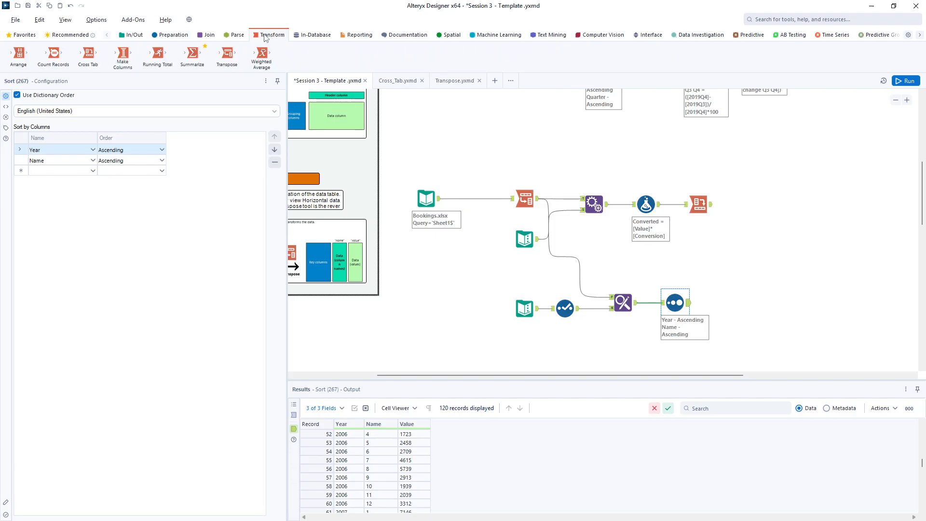
left_click_drag(88, 54, 722, 302)
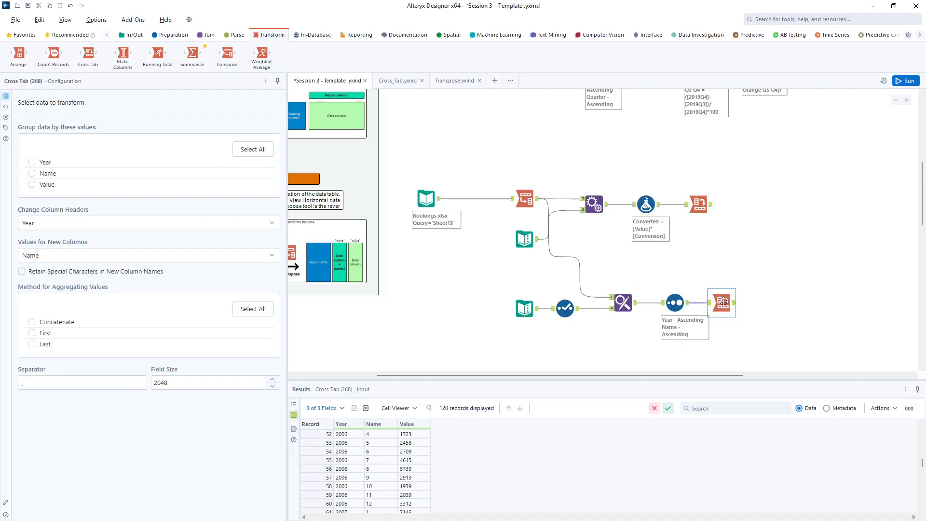
left_click_drag(722, 302, 727, 302)
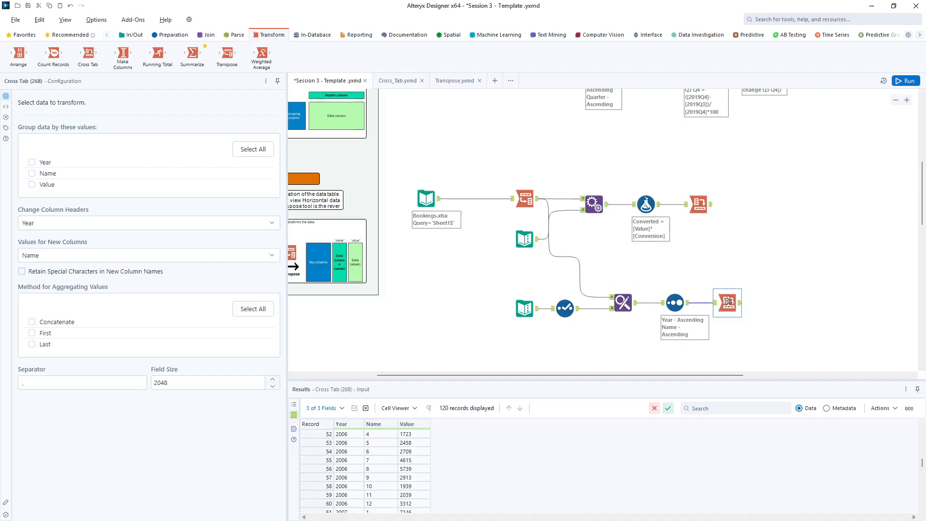
left_click(33, 162)
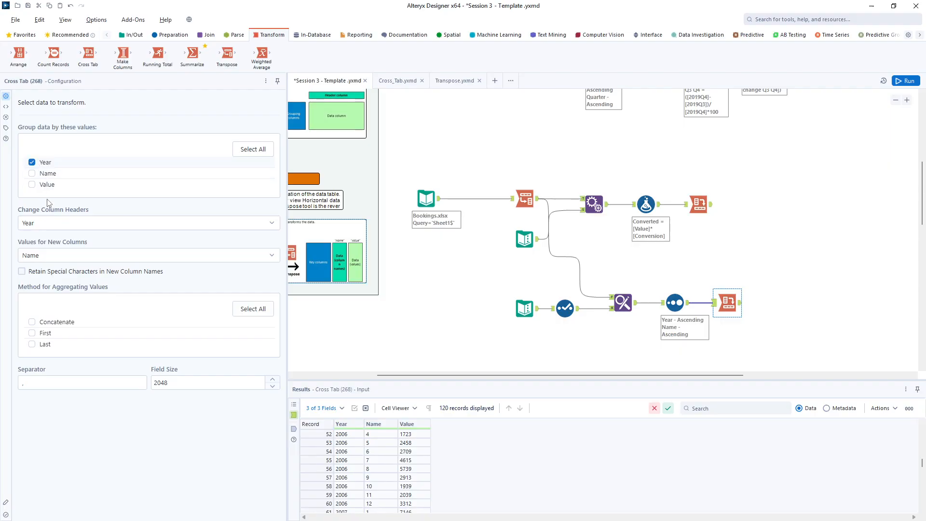
left_click(46, 223)
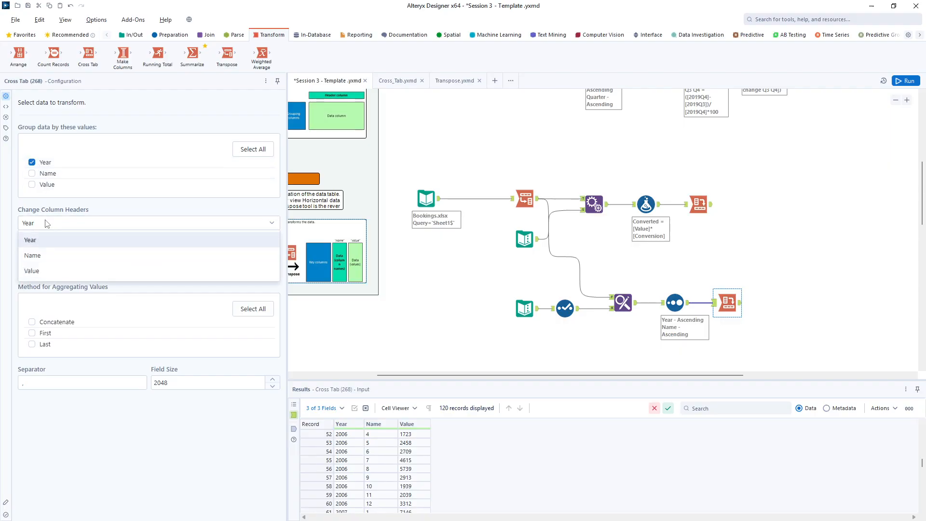
left_click(48, 253)
left_click(60, 255)
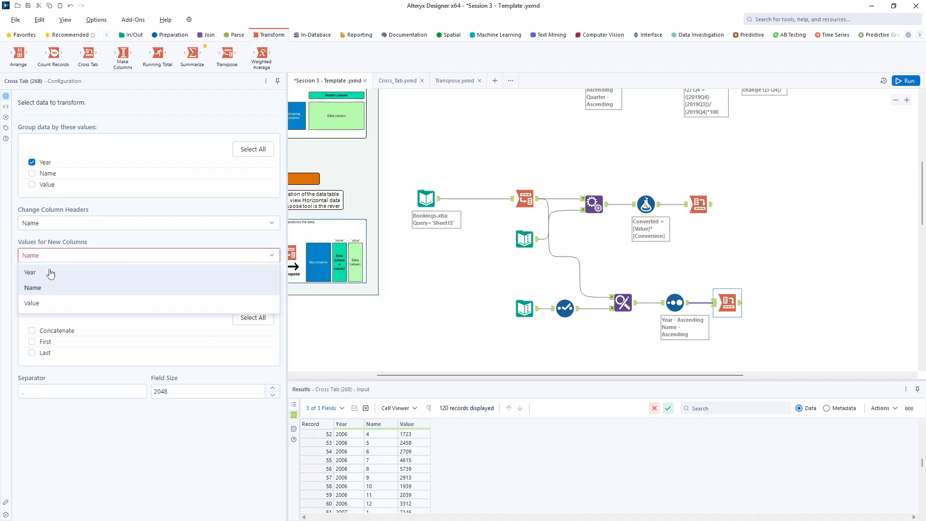
left_click(50, 301)
left_click(32, 321)
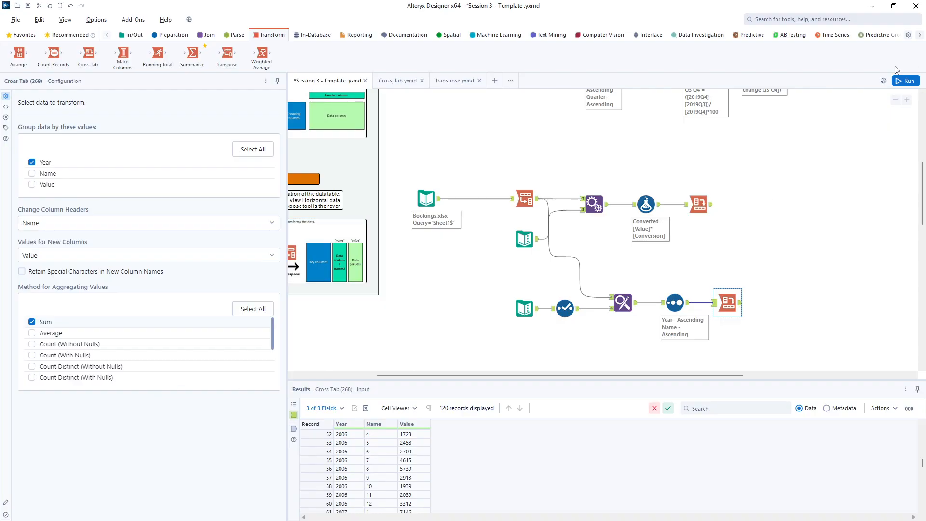
Step: Run the workflow and compare the new Cross Tab's output with the Transpose tool's output
left_click(904, 81)
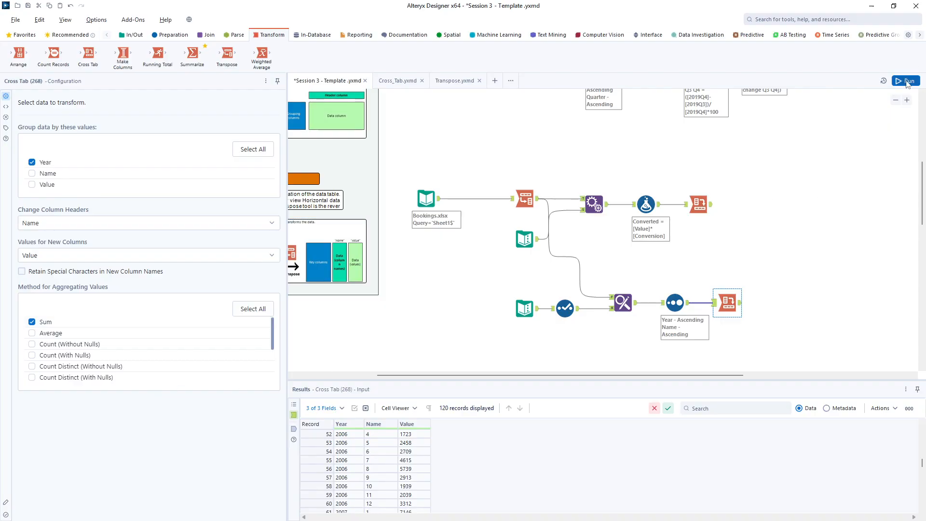
left_click(740, 304)
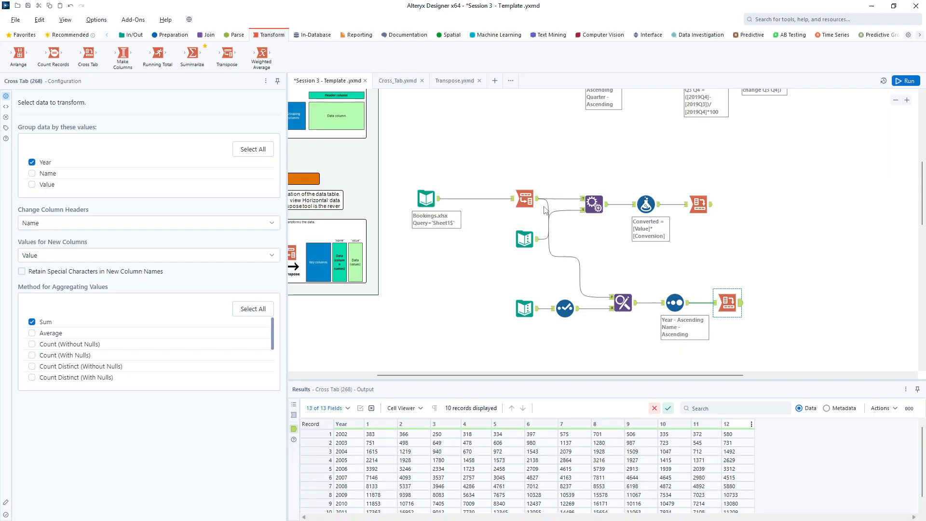
left_click(528, 201)
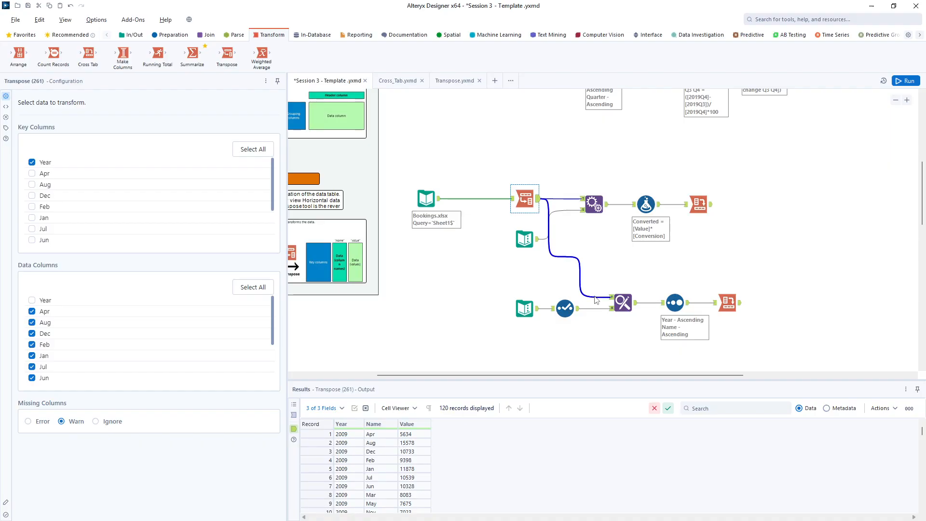
left_click(740, 307)
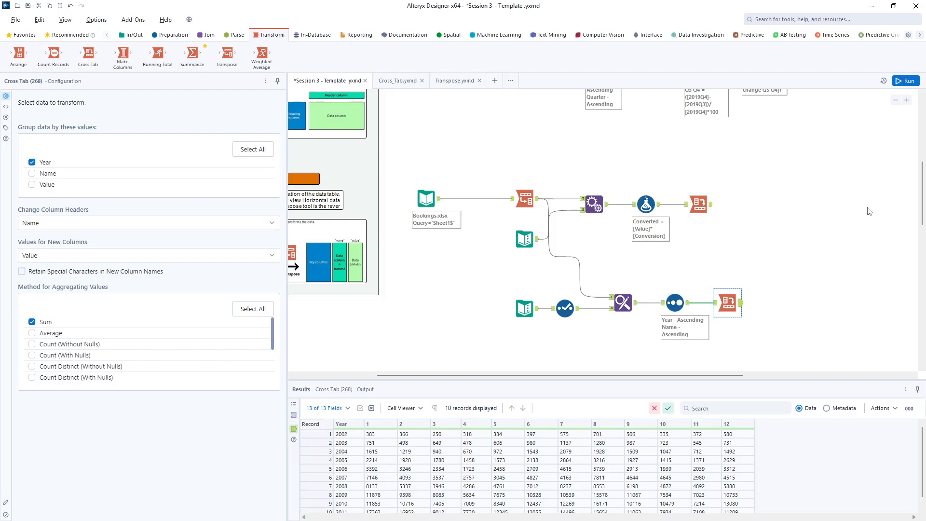
Step: Place a second Transpose tool below the existing branches and feed it from the Bookings.xlsx input
left_click(895, 100)
scroll(847, 182, "down", 3)
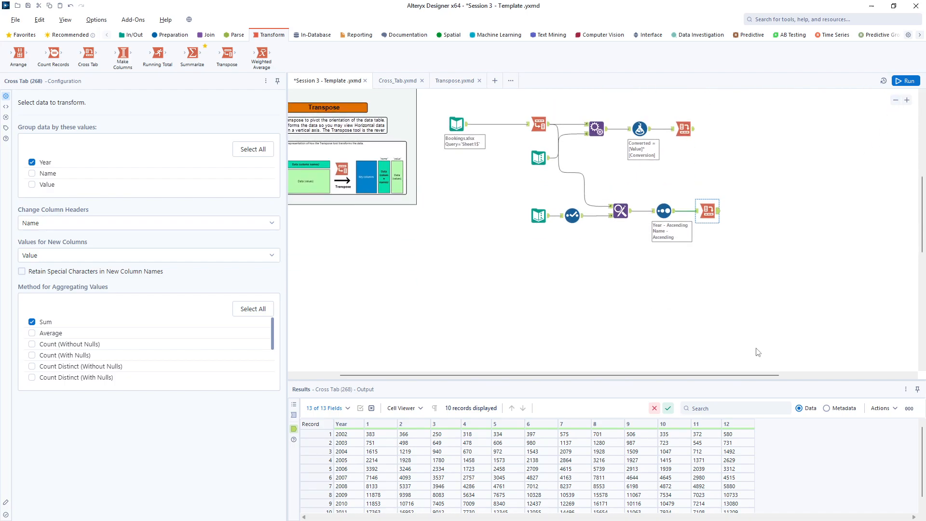
left_click_drag(751, 373, 859, 386)
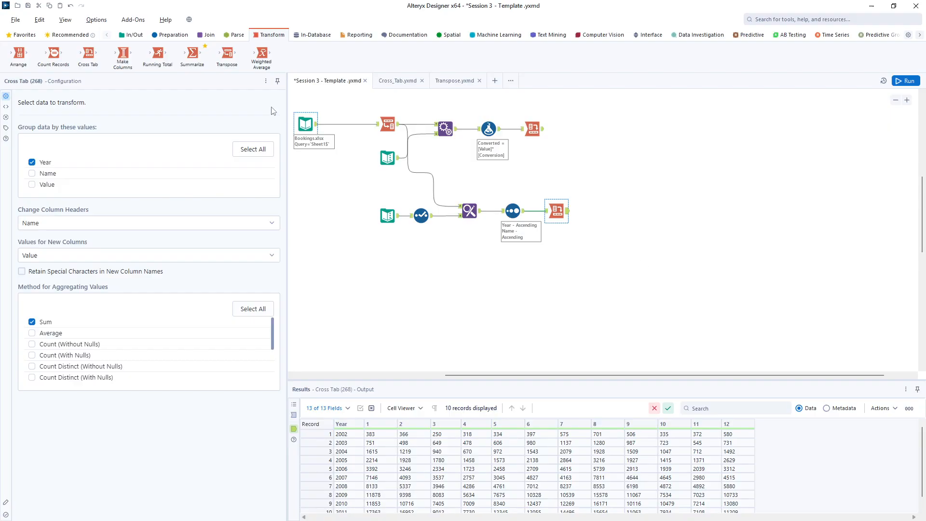
left_click_drag(226, 55, 614, 312)
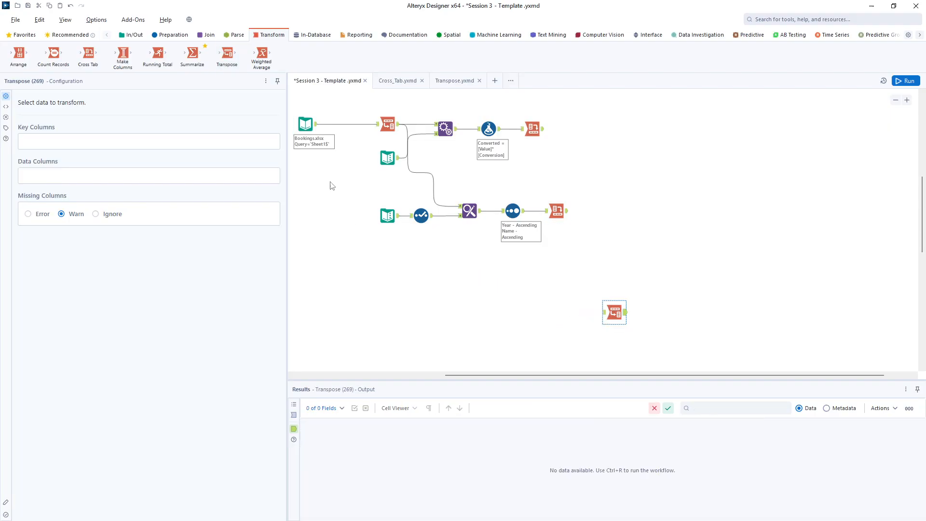
left_click_drag(316, 124, 614, 323)
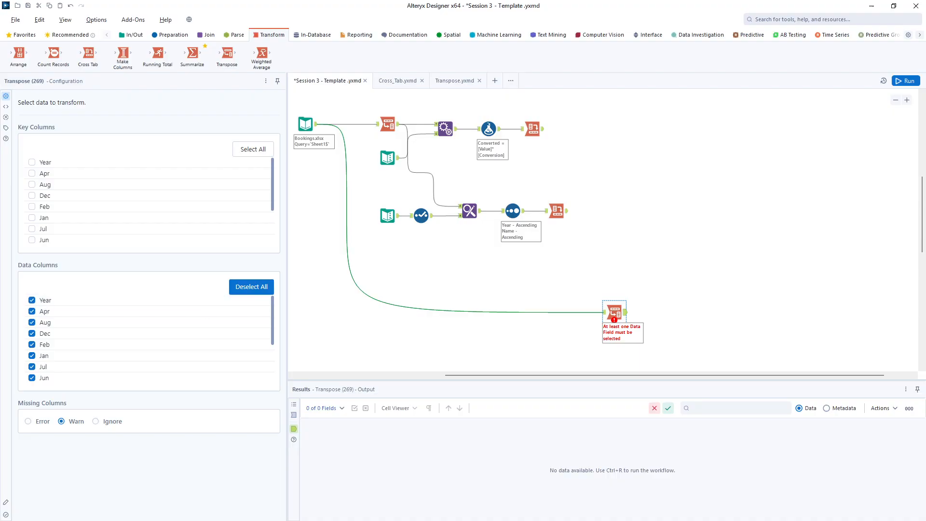
Step: Set Year as the new Transpose tool's key column, check its data columns and run the workflow
left_click(32, 163)
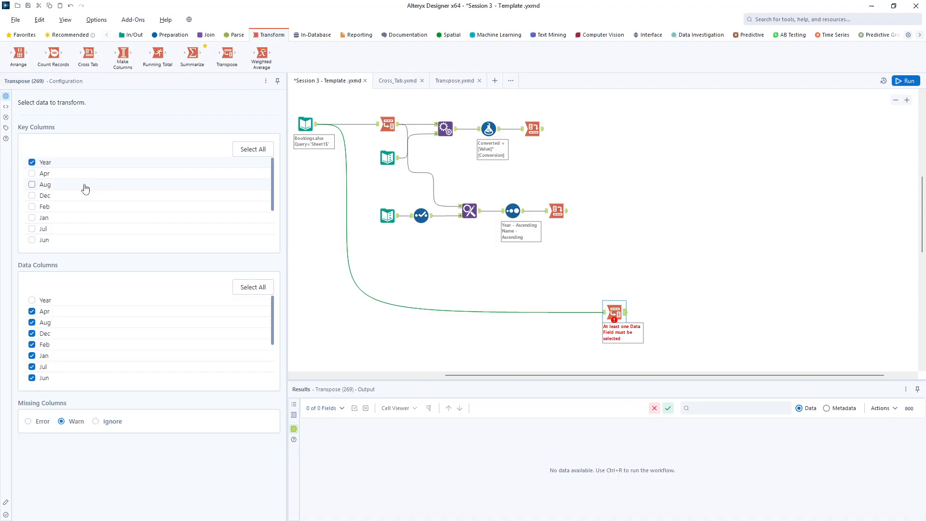
scroll(91, 347, "down", 2)
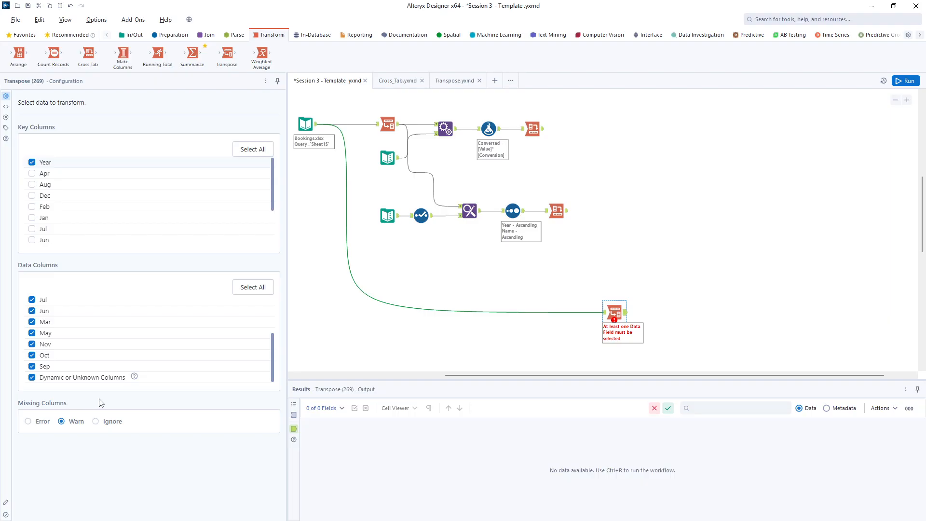
left_click(906, 80)
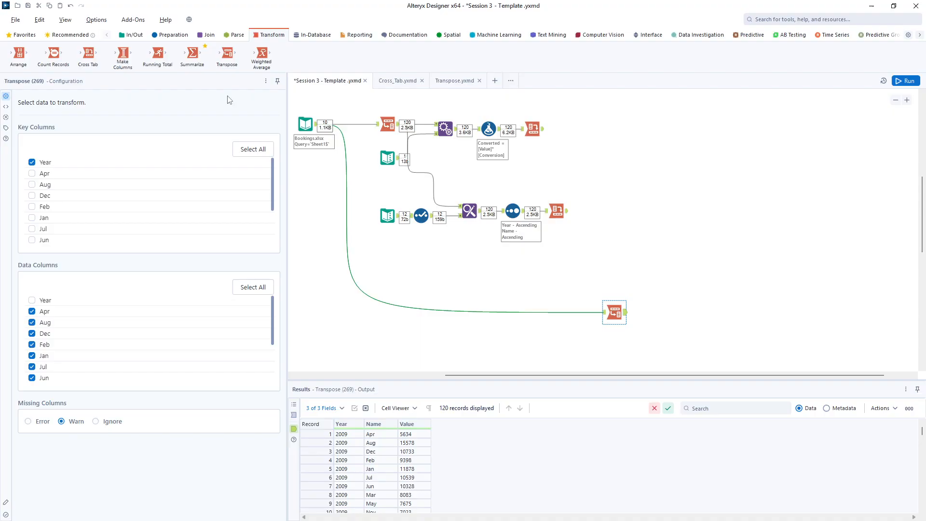
Step: Add a Select tool after the new Transpose, rename Name to Month and Value to Sales, and run the workflow
left_click(171, 35)
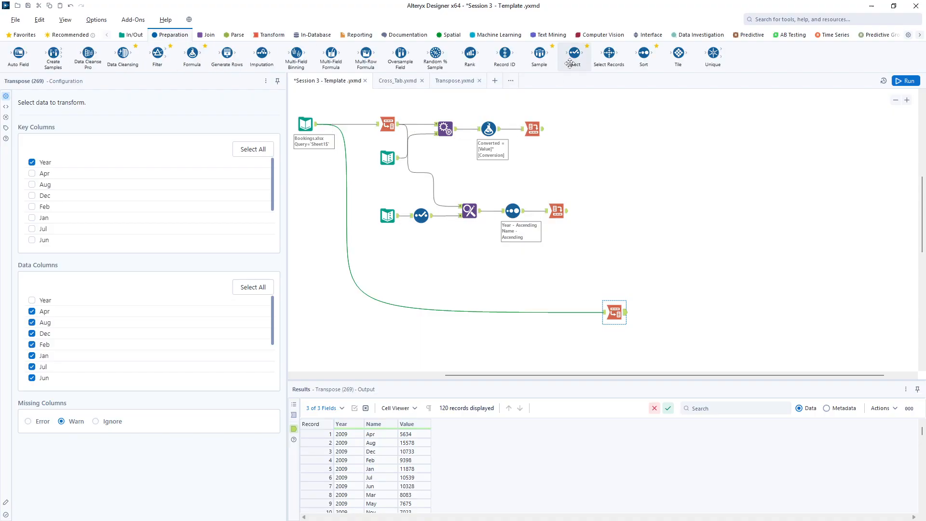
left_click_drag(574, 53, 659, 313)
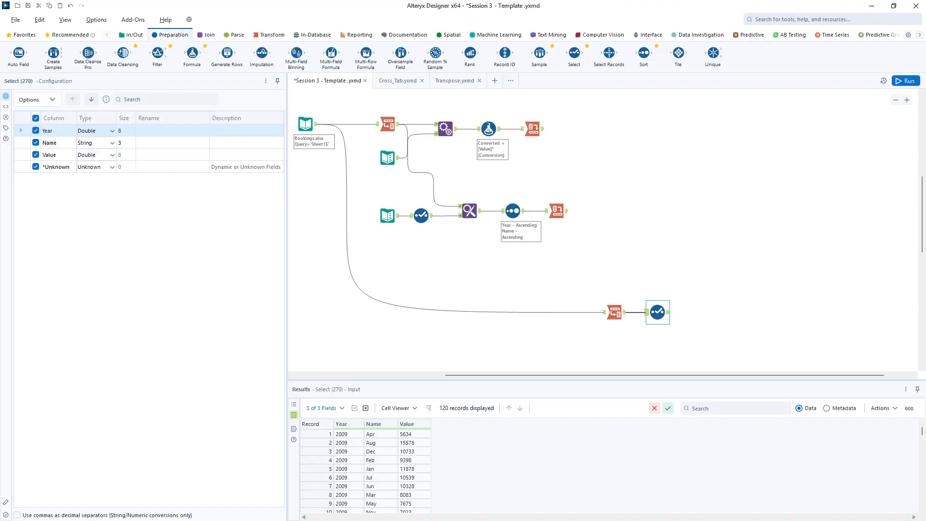
left_click(157, 144)
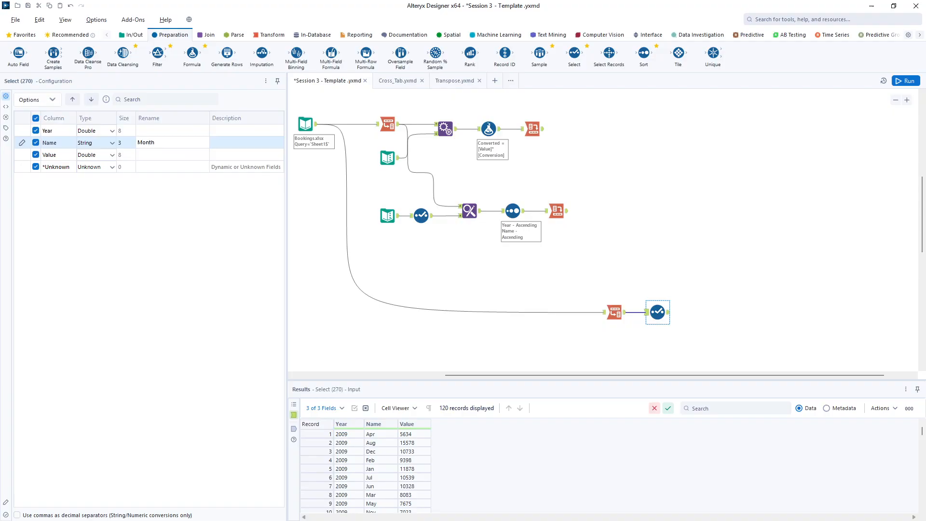
left_click(156, 154)
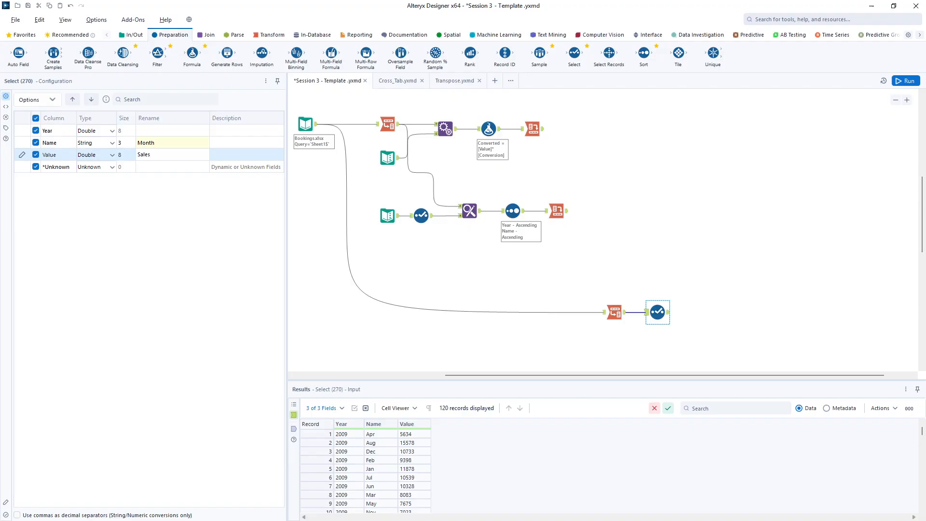
left_click(905, 81)
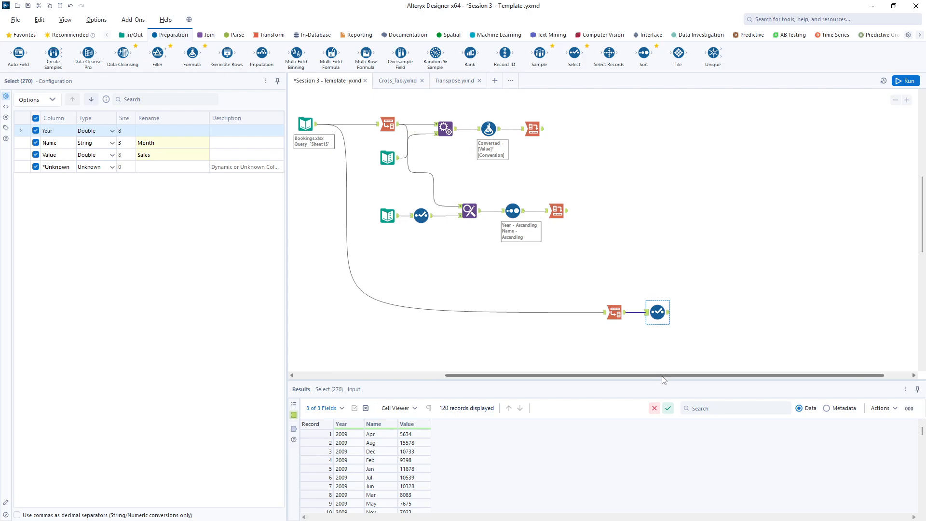
Step: Place a Summarize tool above and to the right of the new Select tool and feed it from the Select's output
left_click_drag(665, 378, 706, 385)
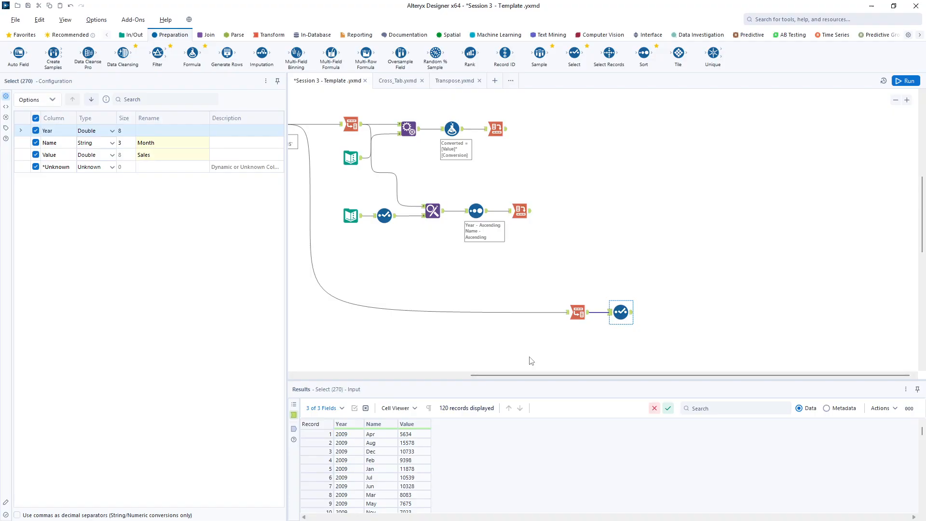
scroll(531, 360, "down", 2)
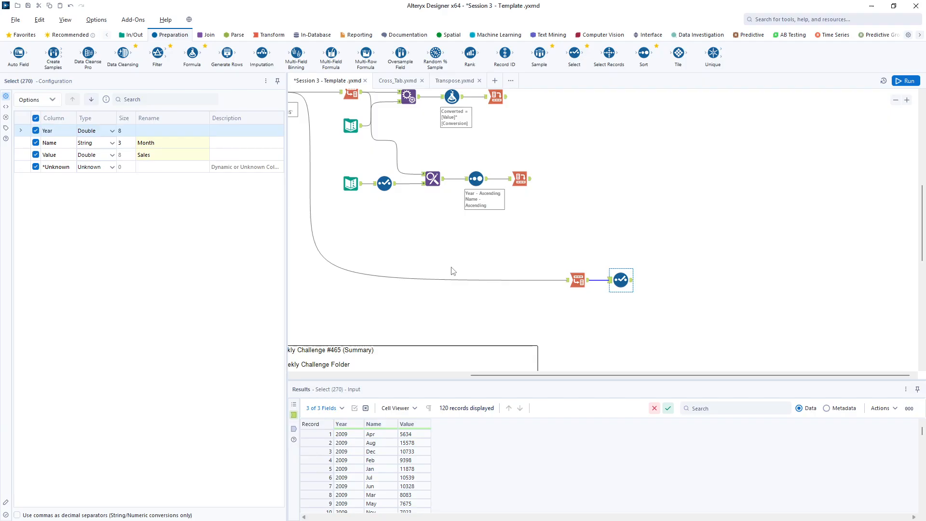
left_click(272, 36)
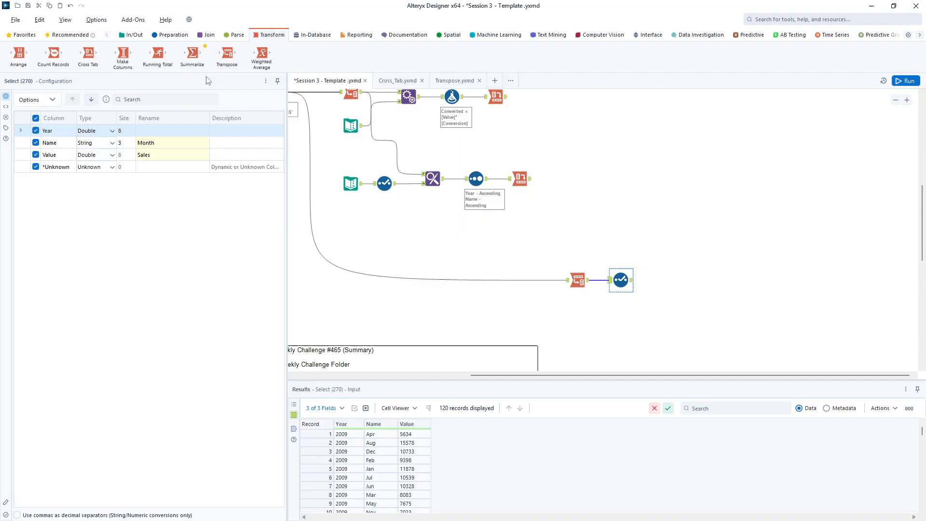
left_click_drag(194, 61, 672, 217)
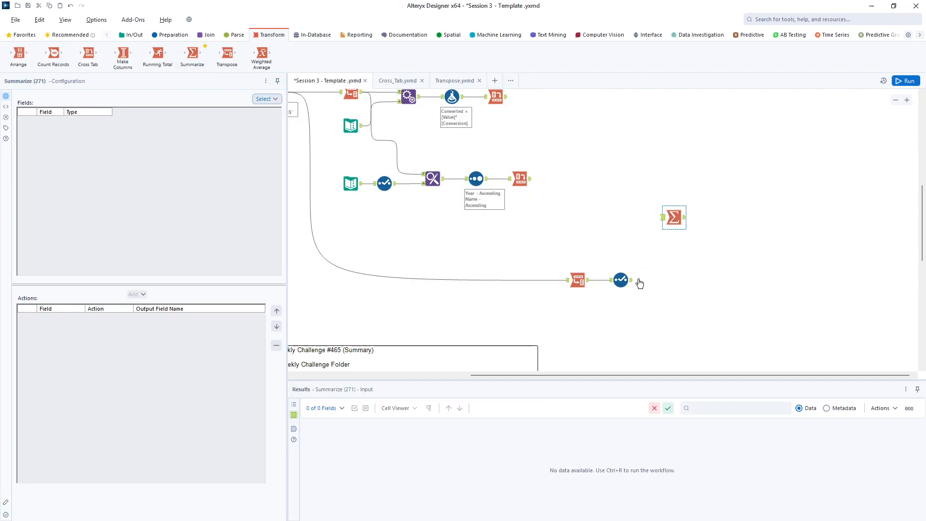
left_click_drag(632, 281, 663, 218)
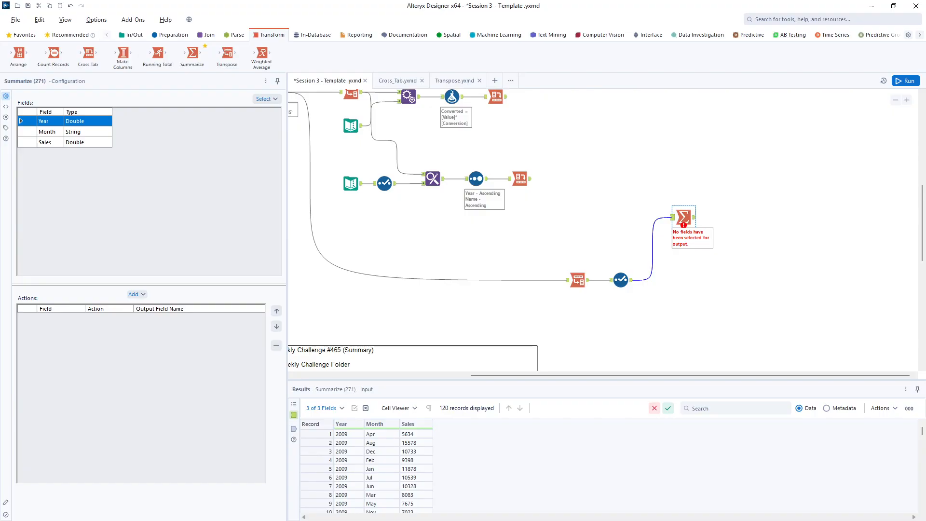
Step: Set the Summarize to group by Year and sum Sales into an output field named Sales, and run the workflow to check its output
left_click(137, 295)
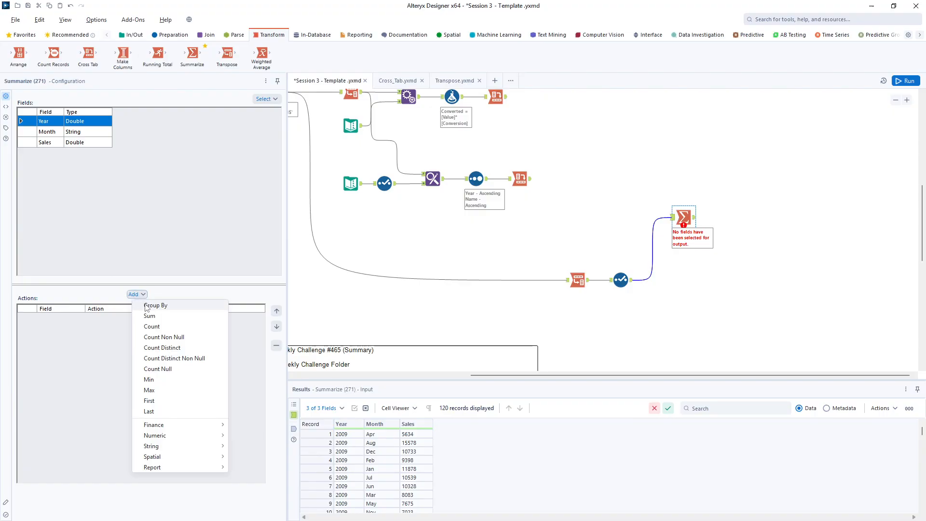
left_click(146, 306)
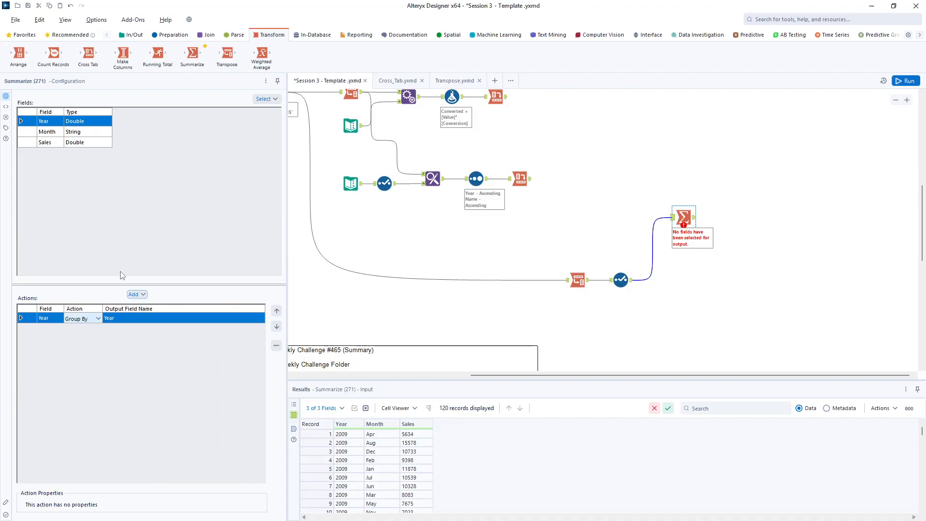
left_click(54, 144)
left_click(138, 294)
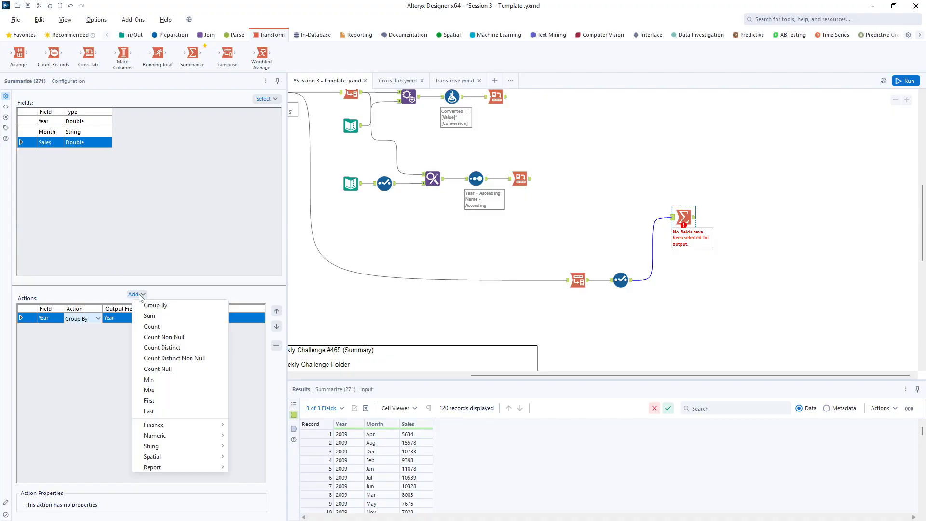
left_click(149, 316)
left_click(130, 330)
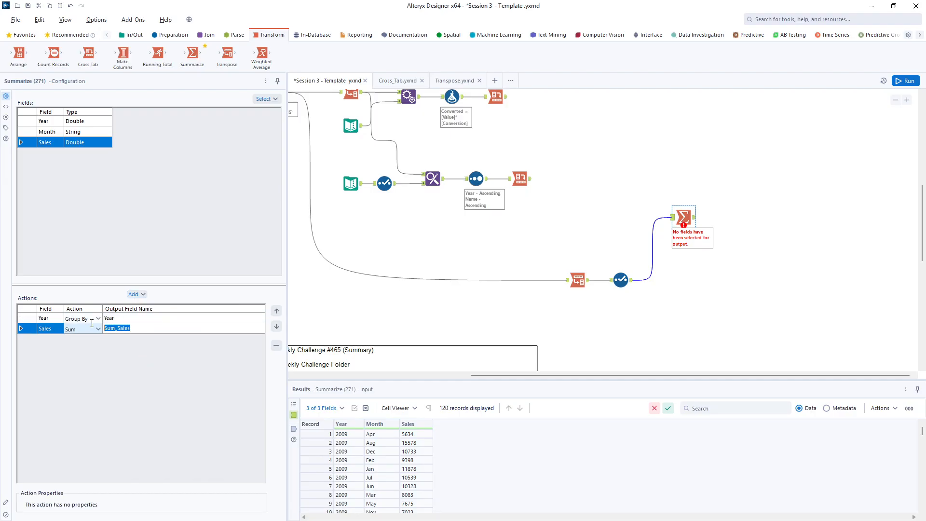
type("Sales")
left_click(903, 81)
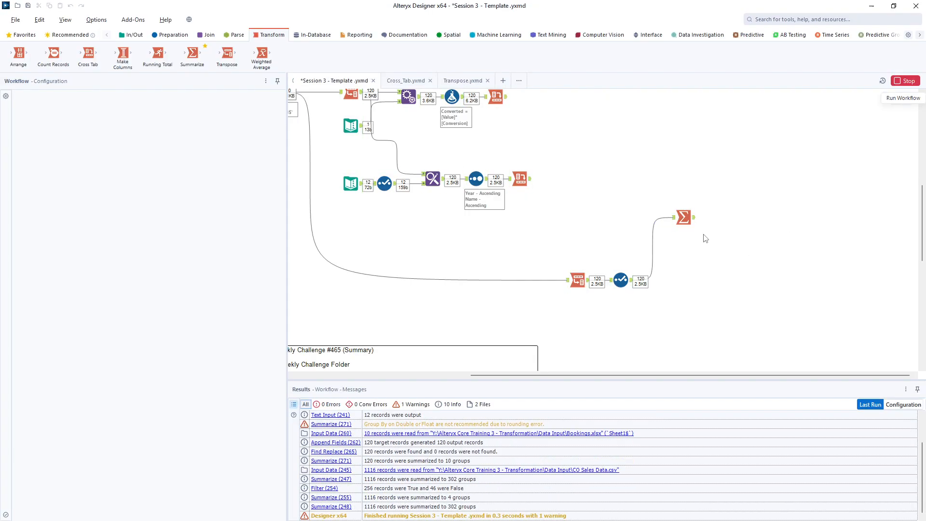
left_click(694, 221)
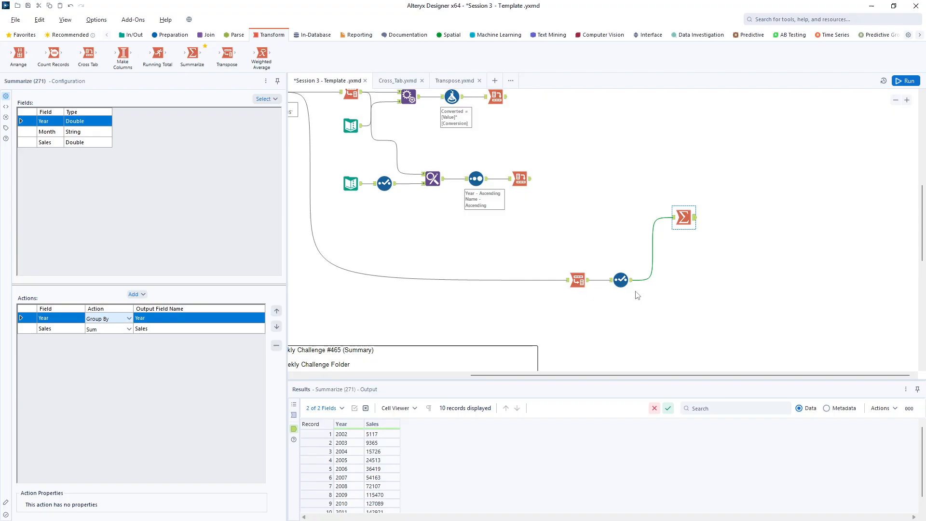
Step: Review the earlier store totals branch for reference, and compare the Select tool's output with the Summarize tool's output
scroll(636, 295, "up", 5)
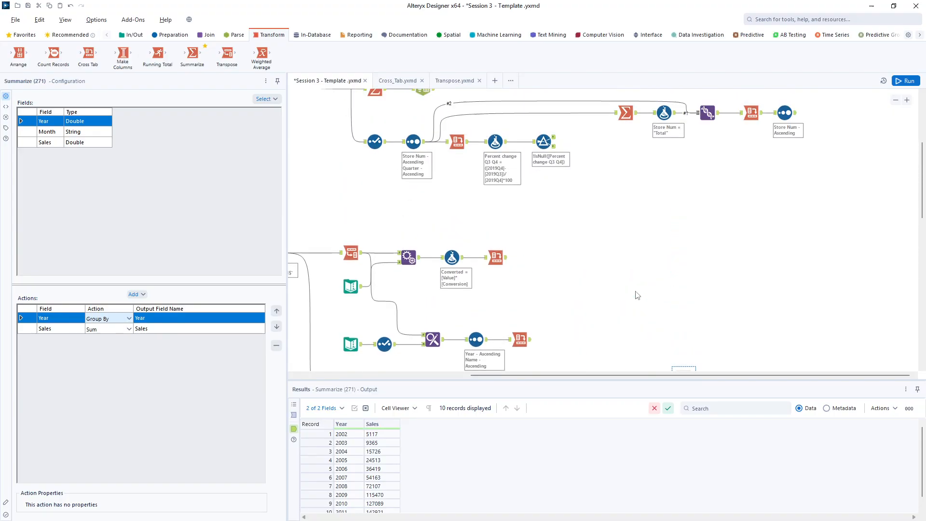
scroll(636, 295, "up", 1)
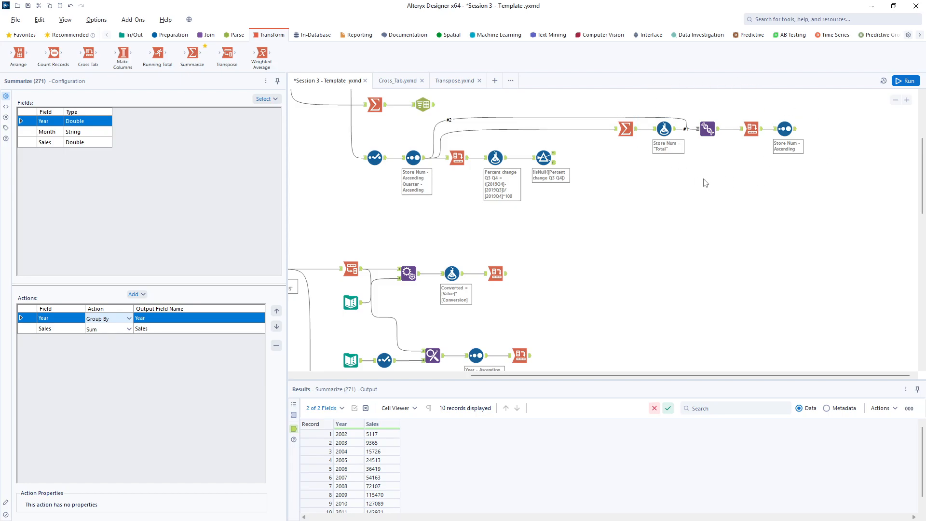
scroll(716, 231, "down", 3)
scroll(713, 245, "down", 3)
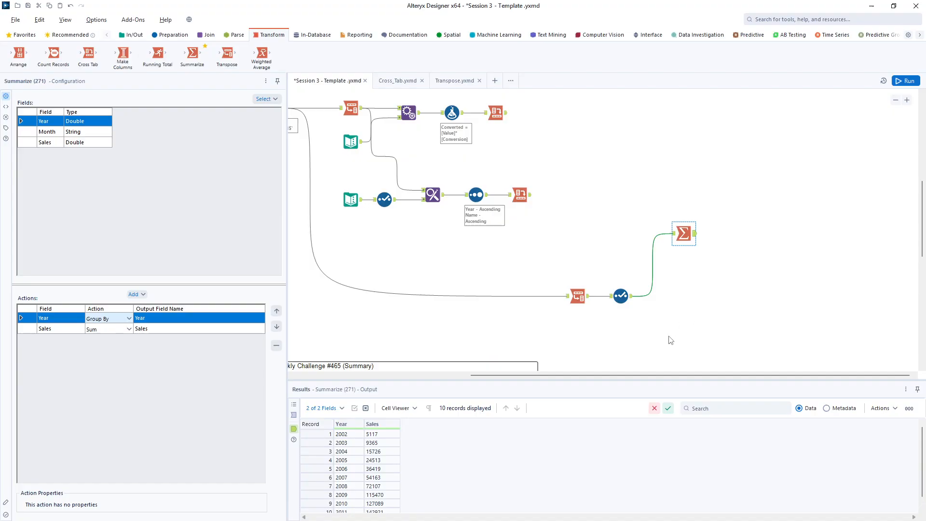
left_click(627, 302)
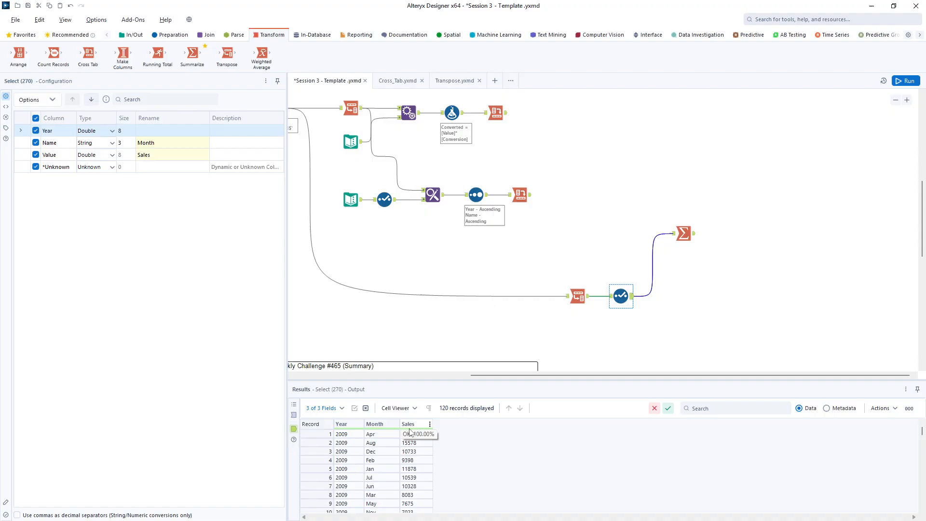
left_click(689, 239)
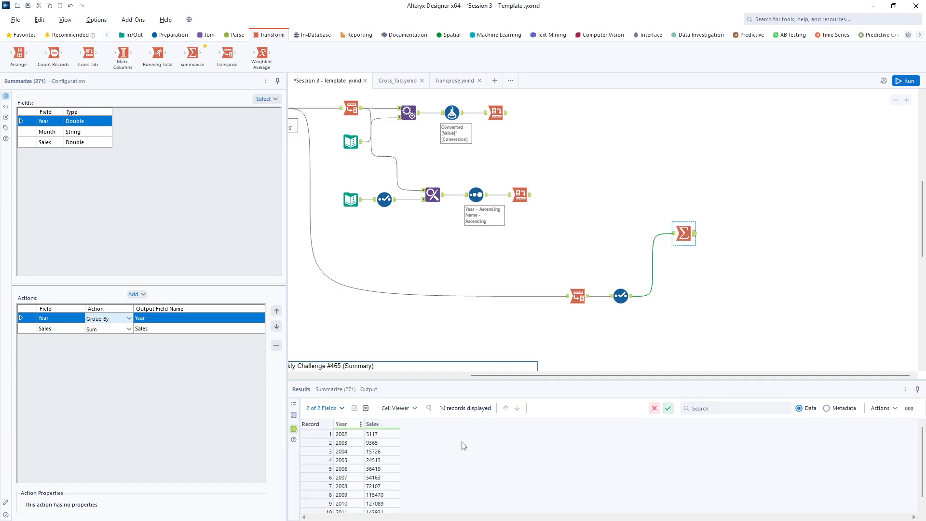
Step: Add a Formula tool after the Summarize with a new Month column set to "Total", and run the workflow to check its output
left_click(175, 36)
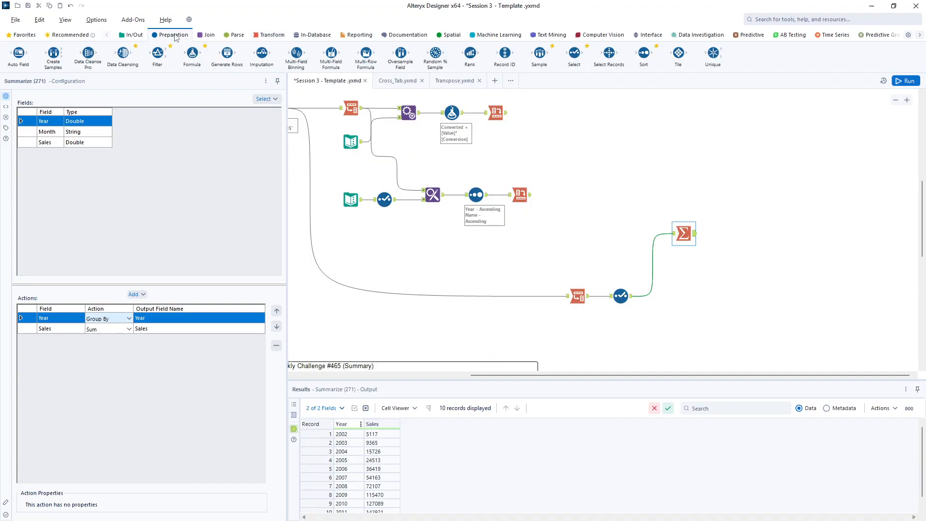
left_click_drag(192, 54, 727, 233)
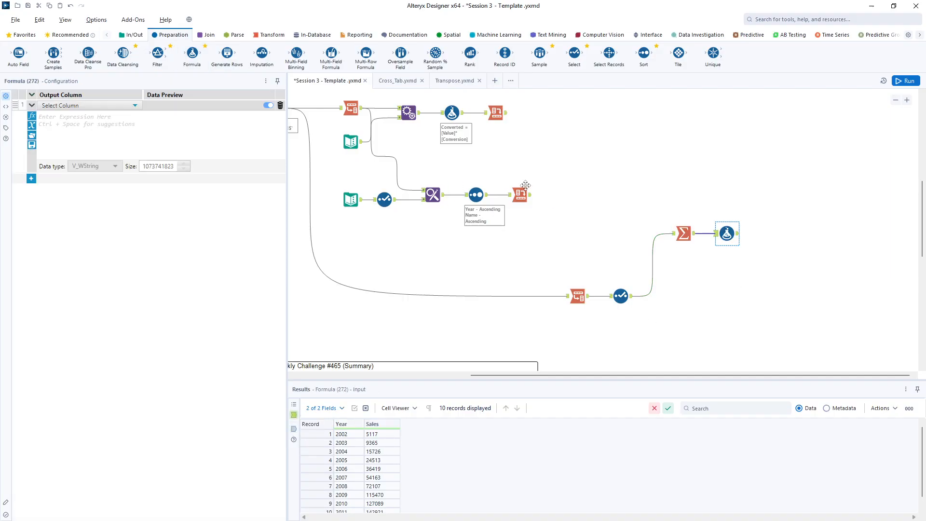
left_click(135, 107)
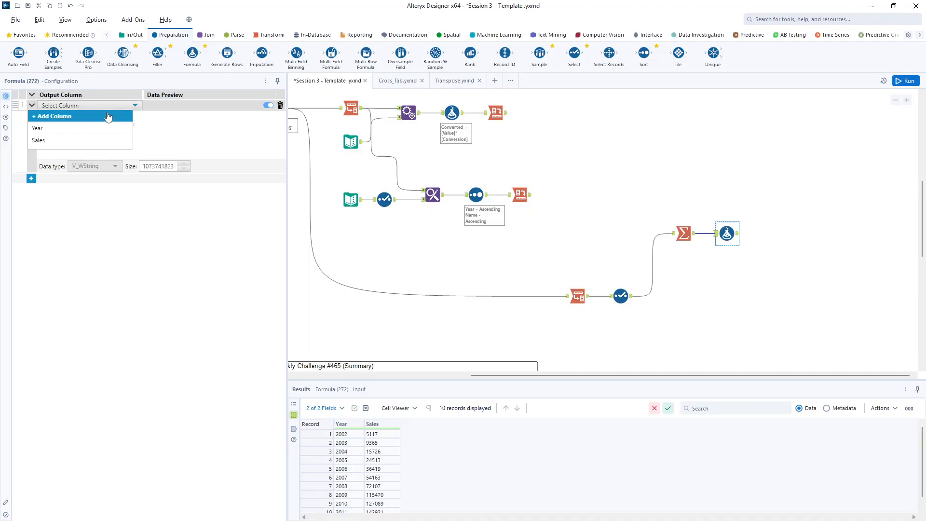
left_click(104, 113)
type("Month")
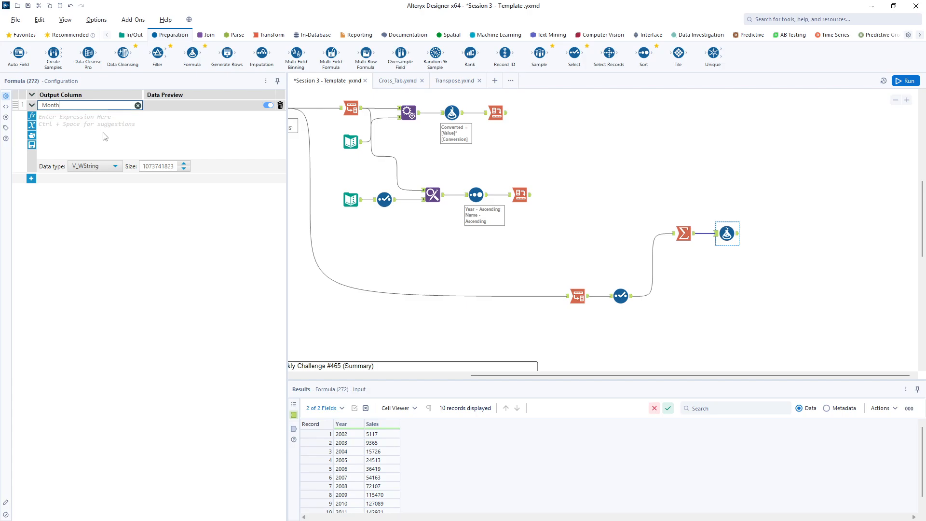
left_click(87, 124)
type("\"Total")
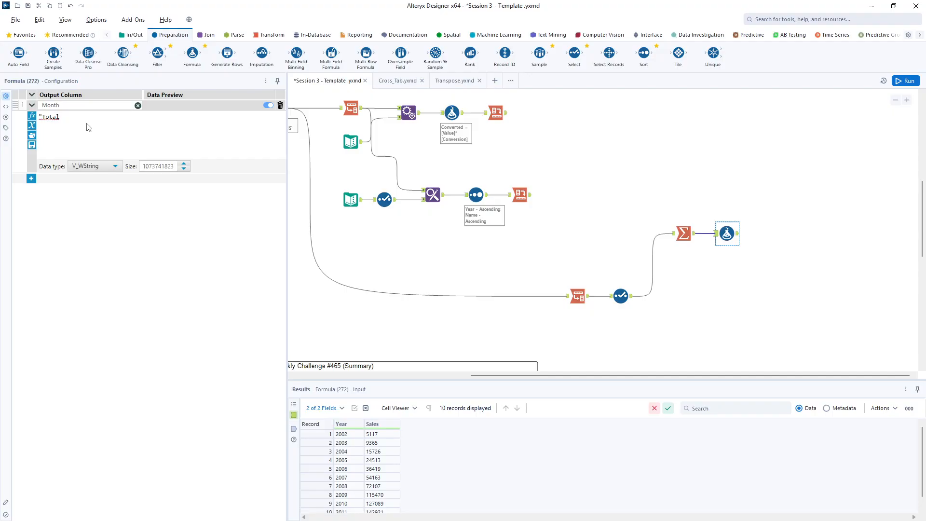
type("\"")
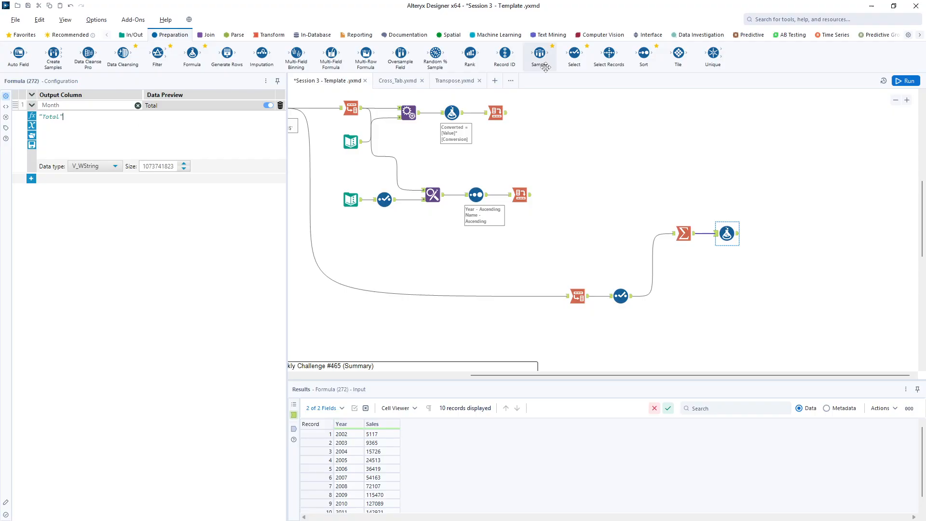
left_click(905, 81)
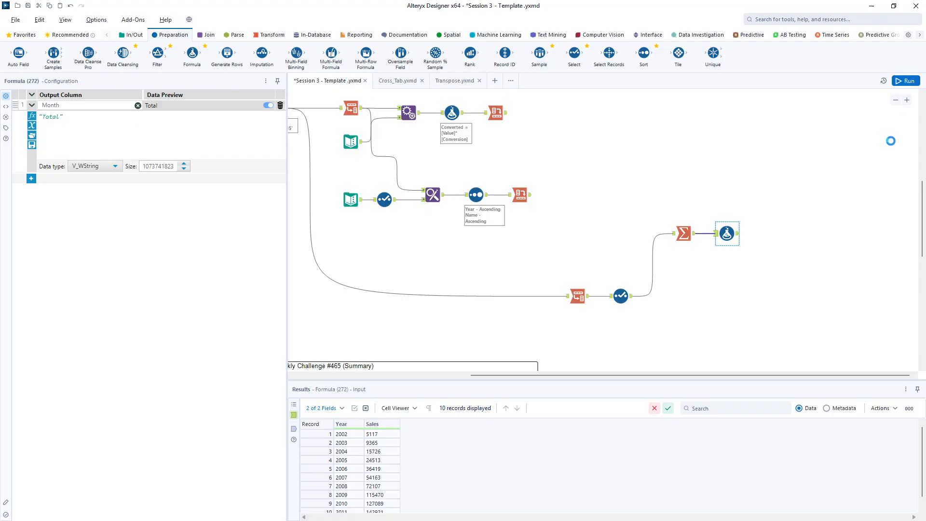
left_click(737, 235)
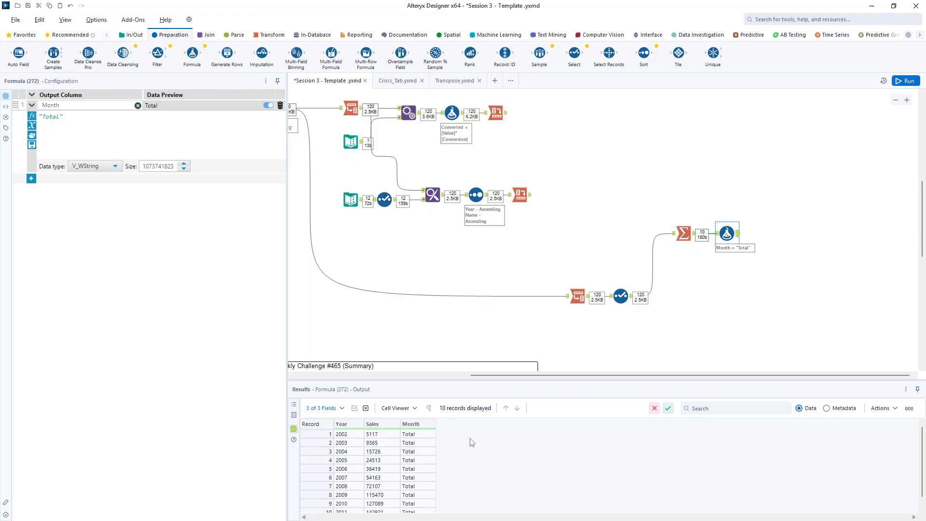
Step: Add a Union tool after the Formula, connect the Select's output as its second input, and run the workflow to check the combined records
left_click(621, 295)
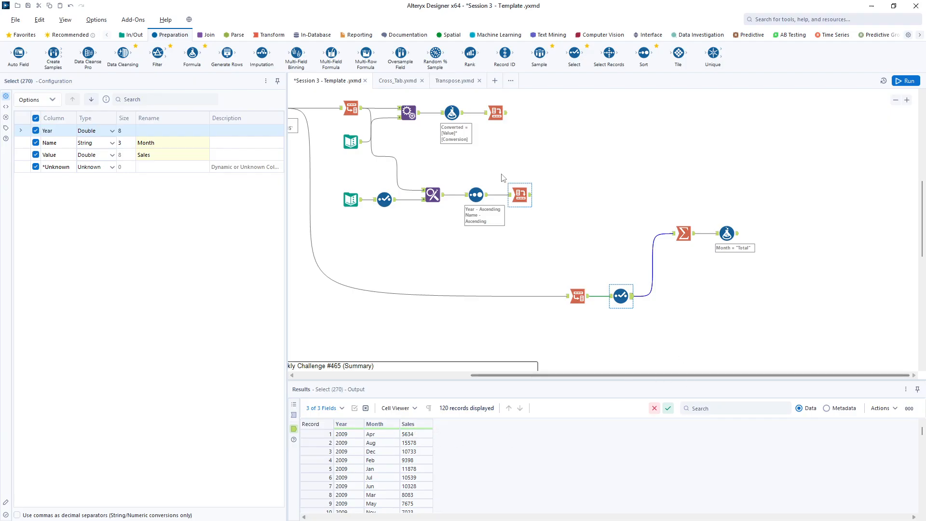
left_click(208, 35)
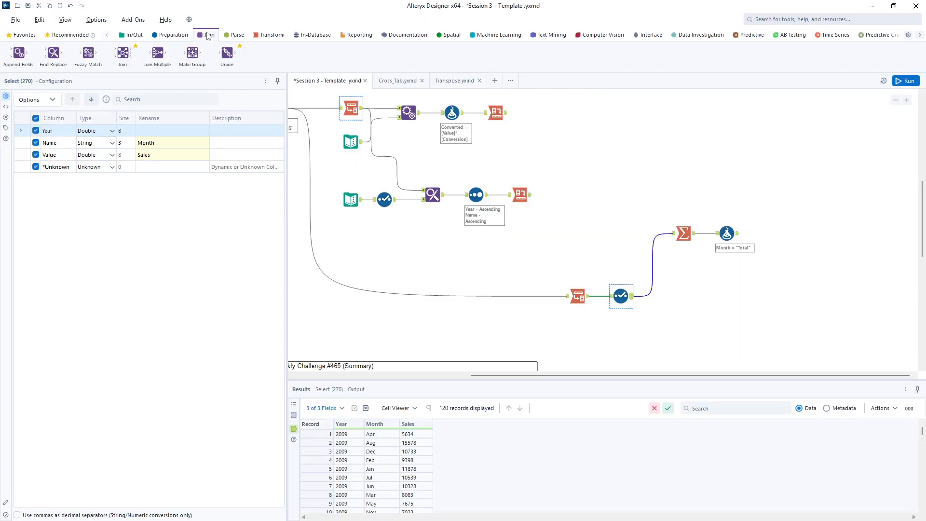
left_click_drag(227, 53, 776, 235)
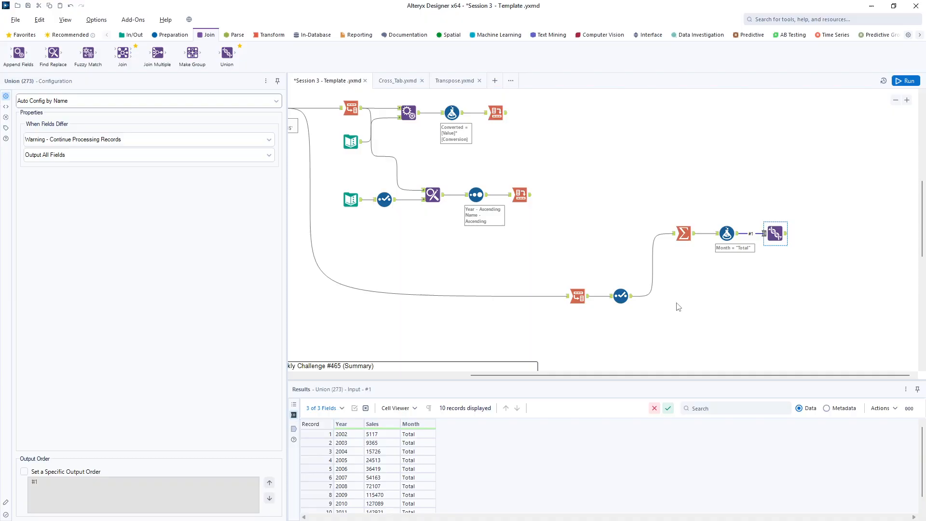
left_click_drag(634, 302, 768, 239)
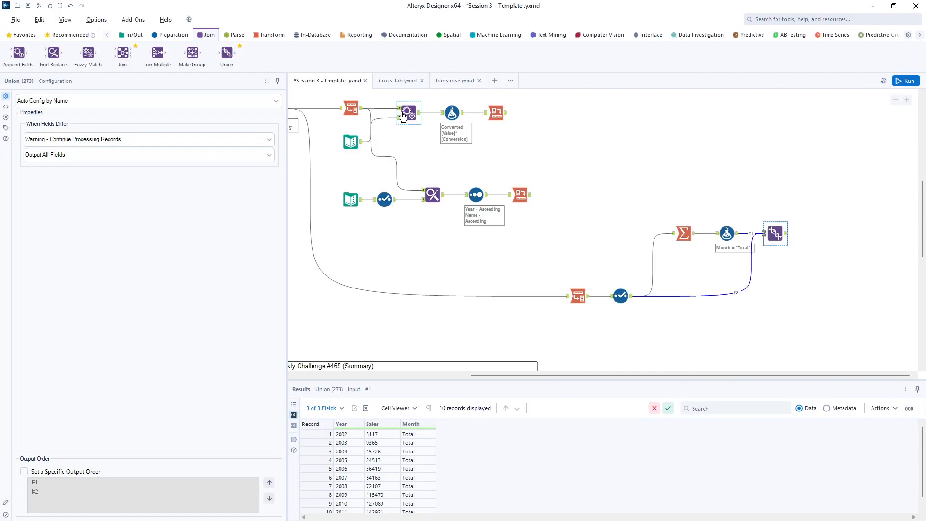
left_click(907, 81)
left_click(785, 235)
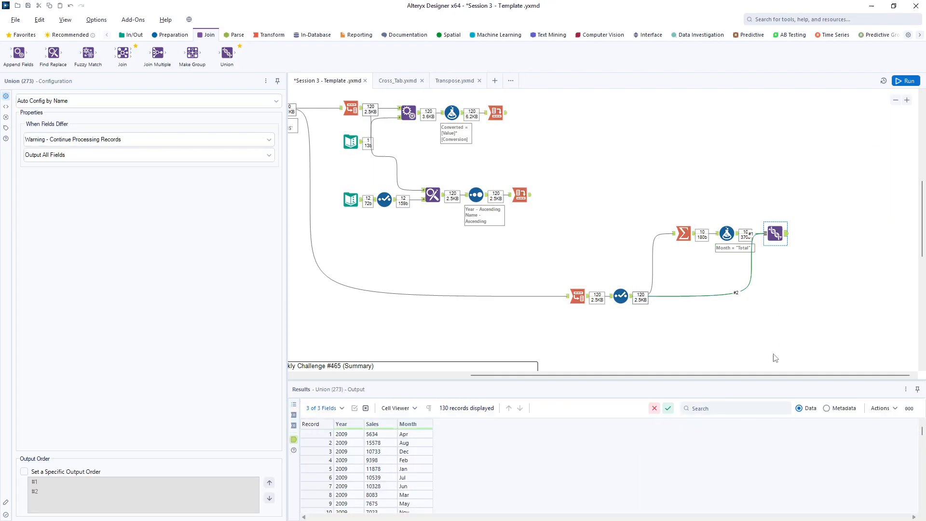
left_click_drag(922, 434, 923, 507)
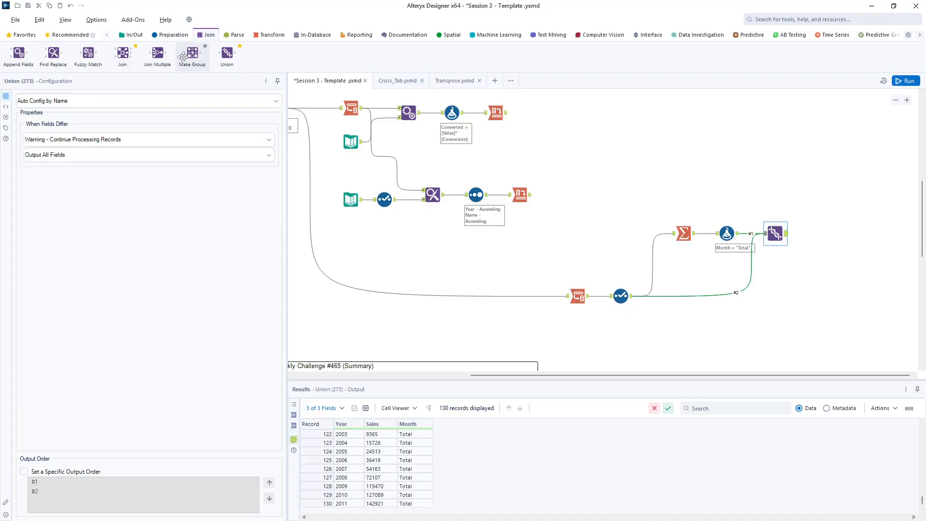
Step: Add a Cross Tab tool after the Union, grouped by Year with Month as column headers, Sales as values and Sum as aggregation
left_click(266, 35)
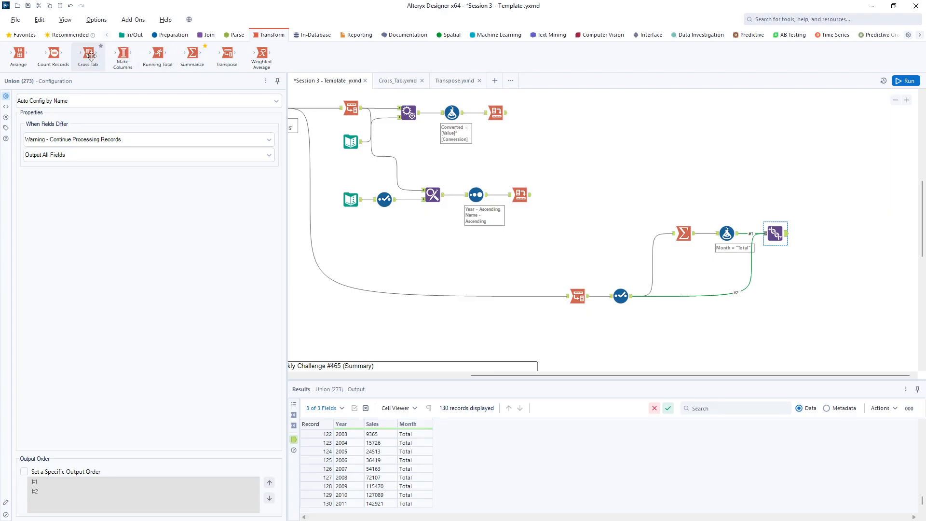
left_click_drag(88, 54, 828, 234)
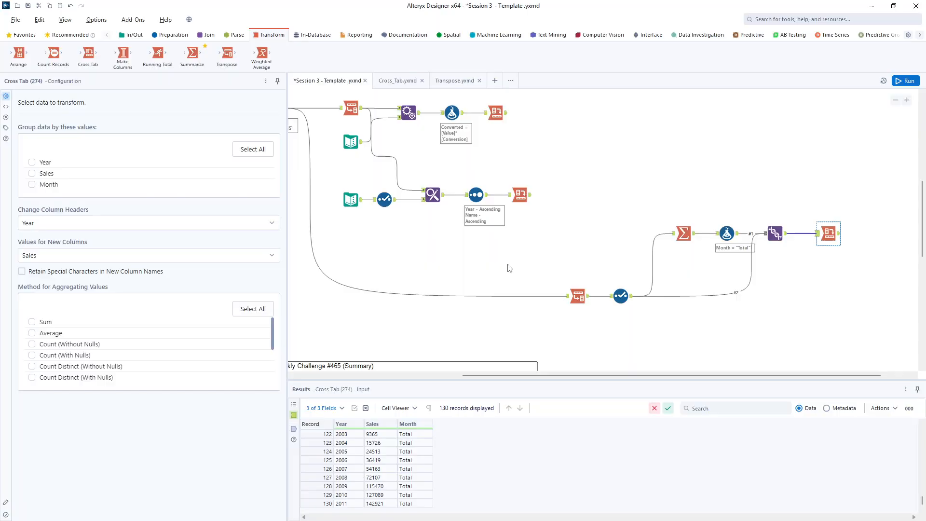
left_click(32, 164)
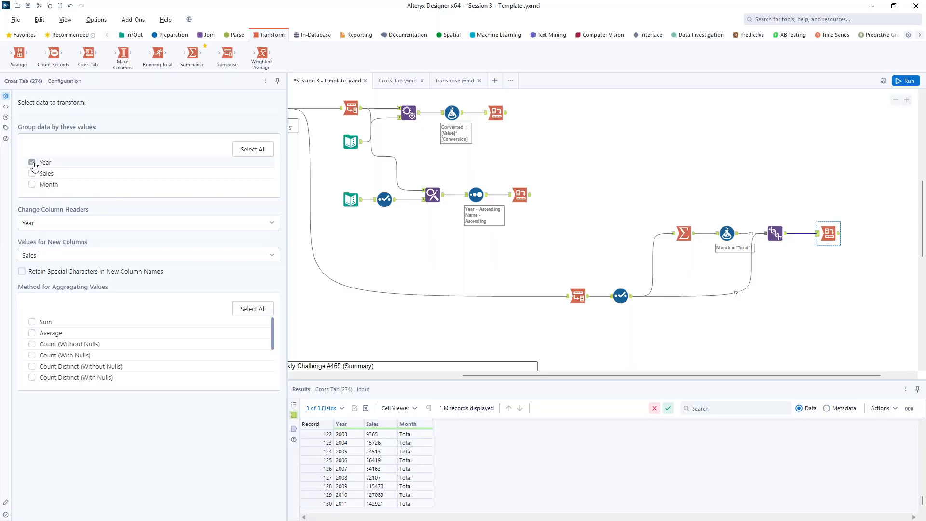
left_click(38, 226)
left_click(41, 271)
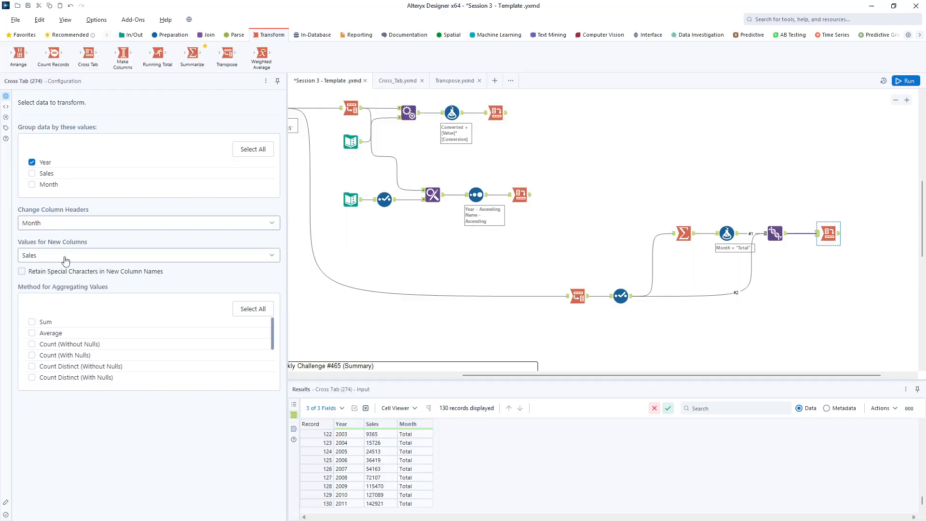
left_click(46, 321)
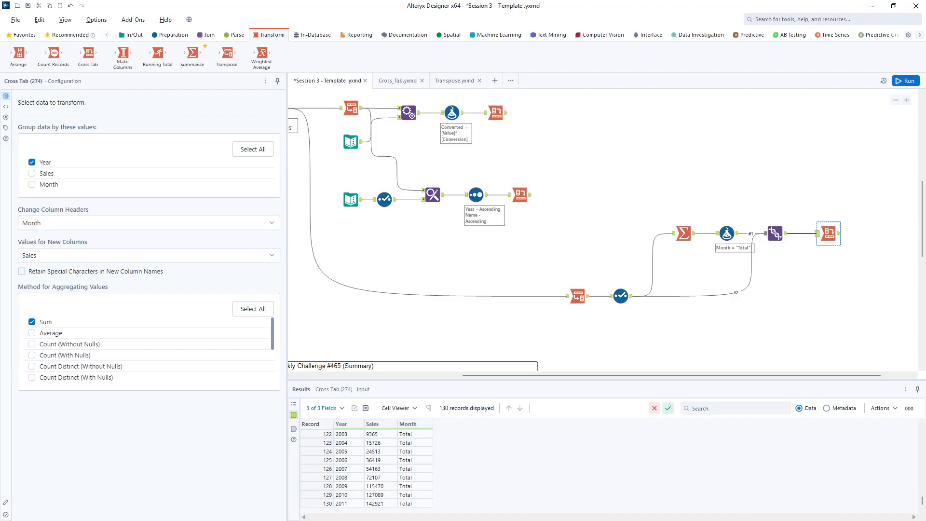
Step: Run the workflow and check the output of the Cross Tab tool grouped by Year
left_click(905, 81)
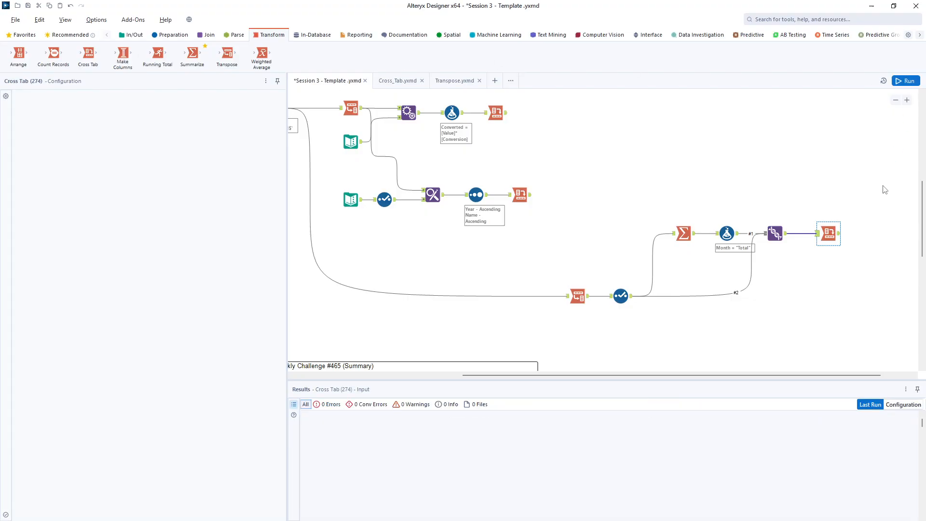
left_click(838, 235)
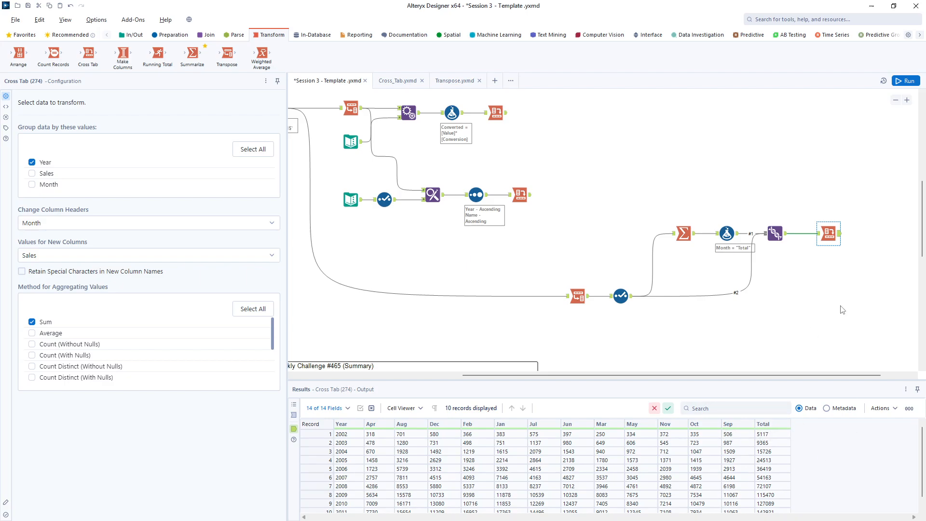
Step: Add a second Summarize tool below the yearly totals branch and connect it to the Select tool's output
scroll(842, 309, "down", 1)
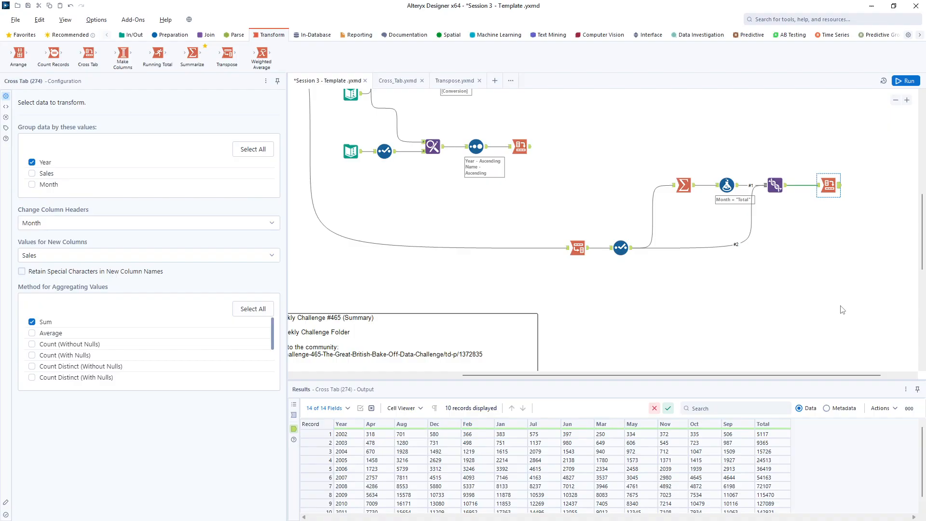
left_click_drag(810, 375, 841, 375)
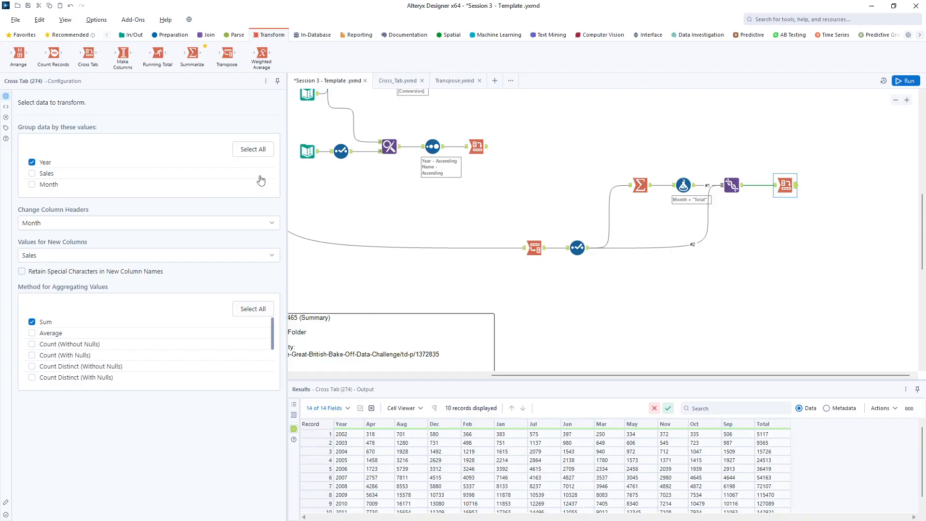
left_click_drag(193, 64, 664, 278)
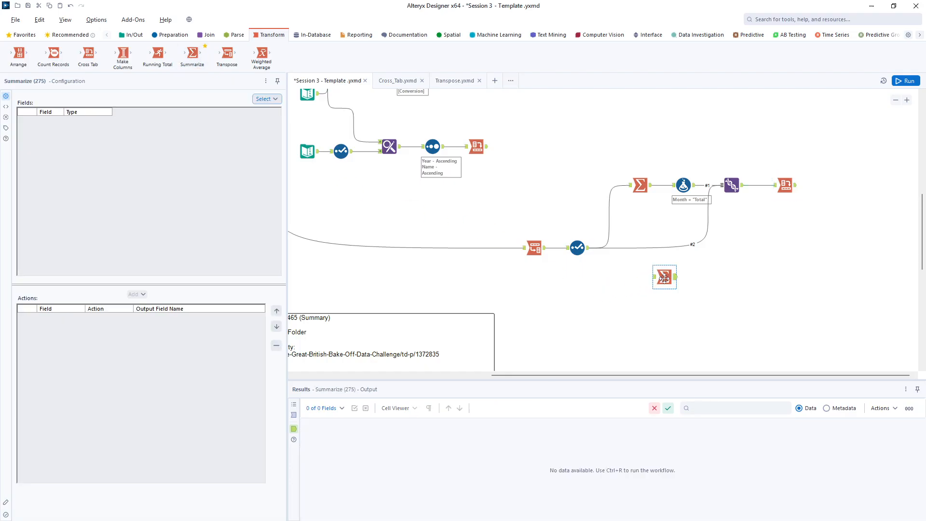
left_click_drag(589, 253, 653, 279)
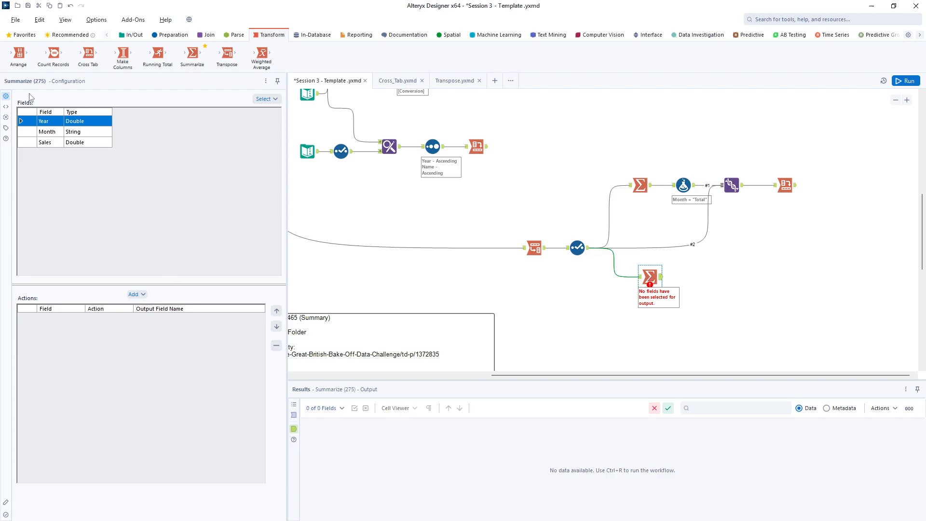
Step: Group the new Summarize by Month, sum Sales into a field named Total, and run the workflow to check its output
left_click(50, 133)
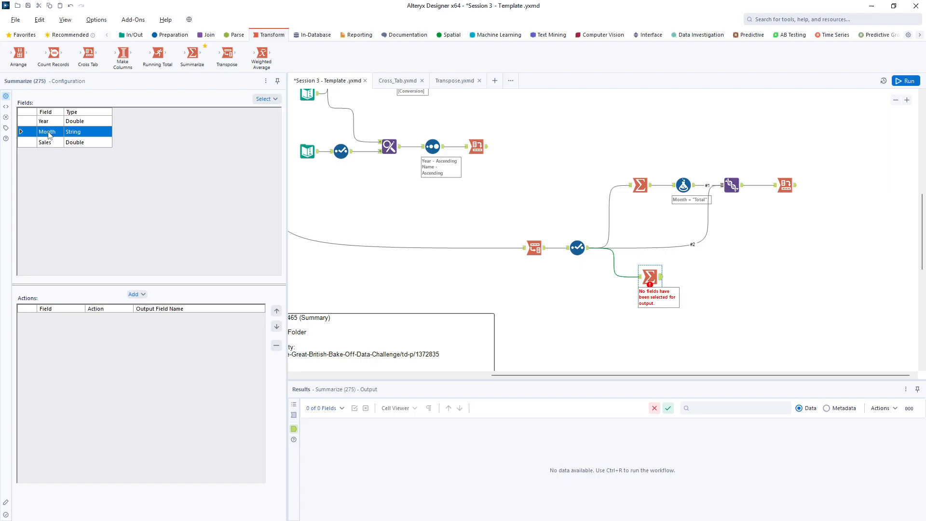
left_click(137, 295)
left_click(145, 306)
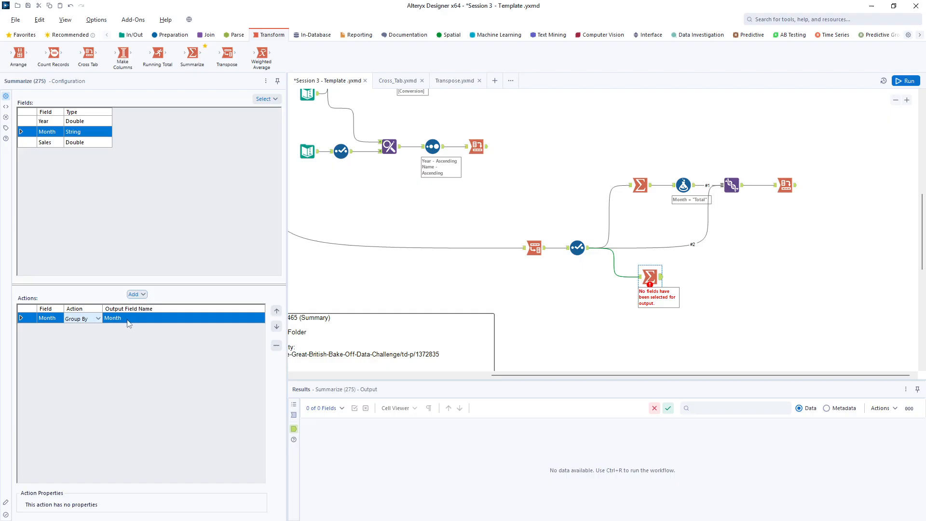
left_click(53, 144)
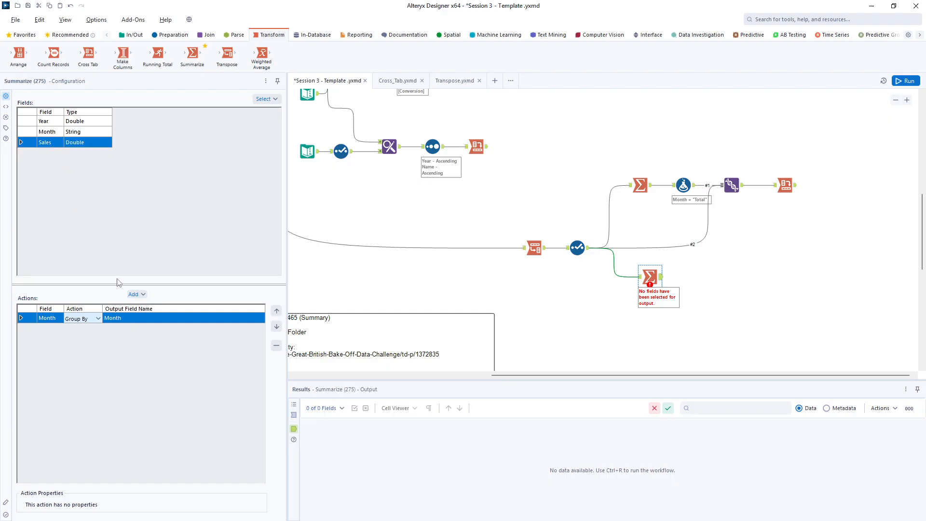
left_click(135, 294)
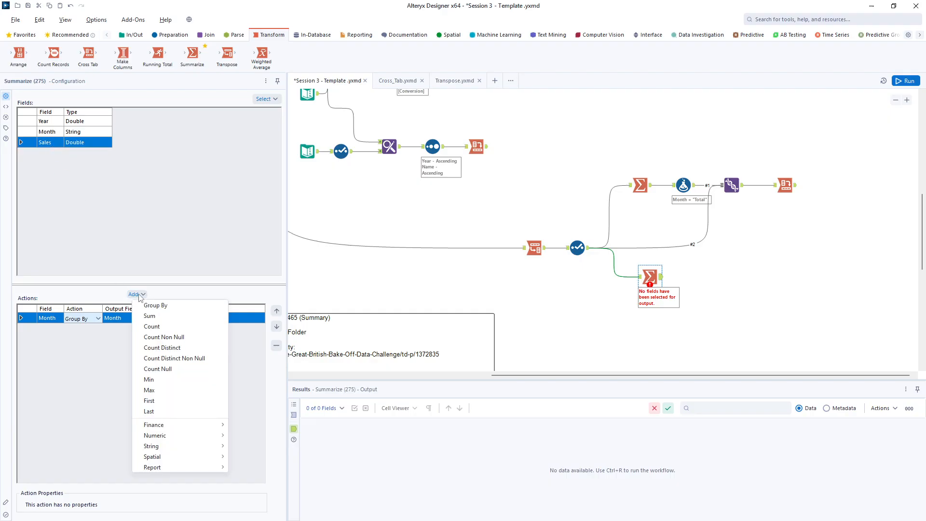
left_click(149, 317)
left_click(134, 332)
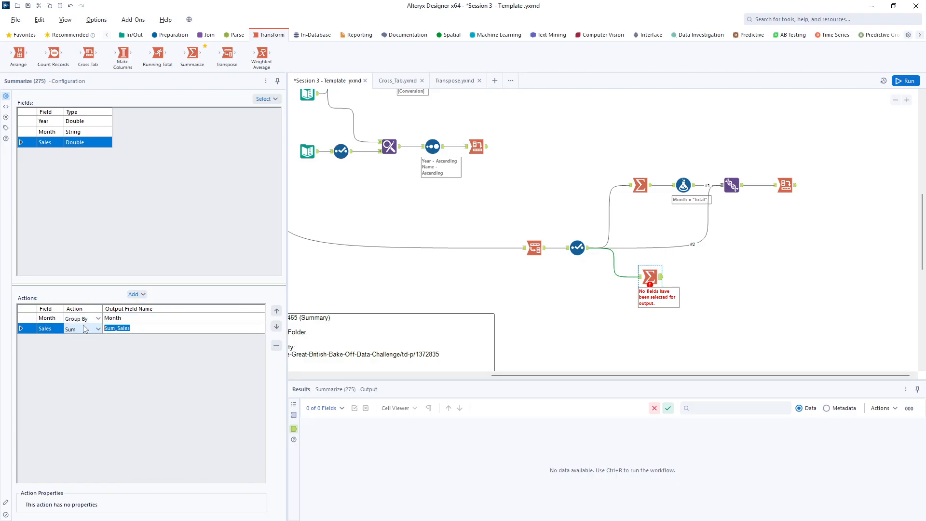
type("Total")
left_click(905, 80)
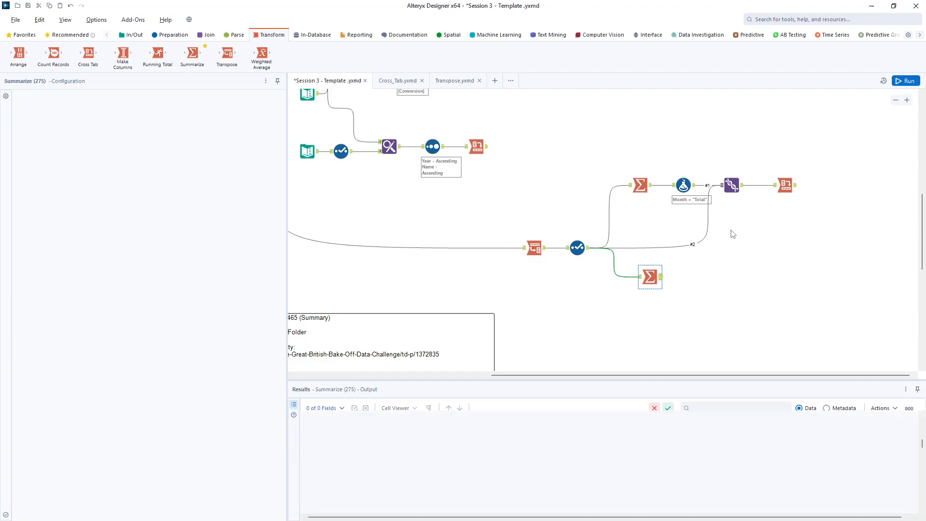
left_click(660, 281)
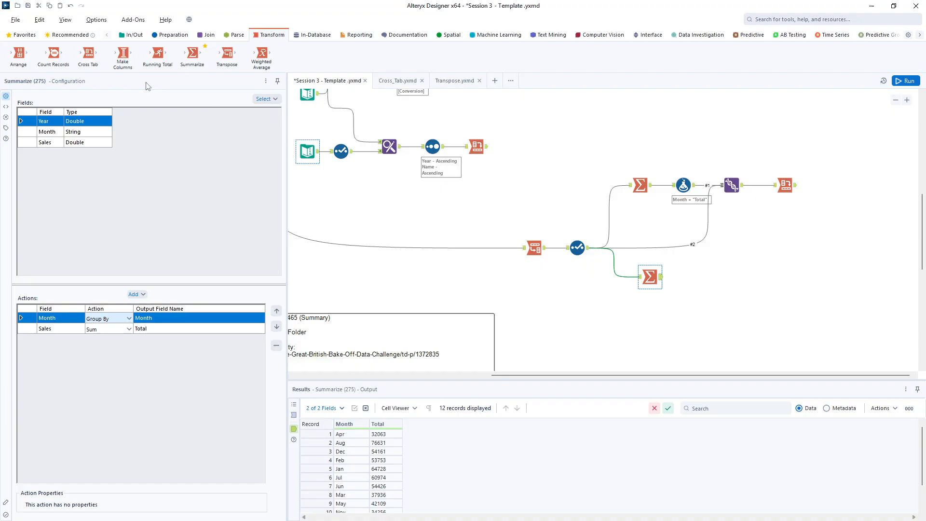
Step: Add a Cross Tab after the monthly Summarize with Month as headers, Total as values and Sum as aggregation, and run the workflow to check it
left_click_drag(88, 53, 691, 278)
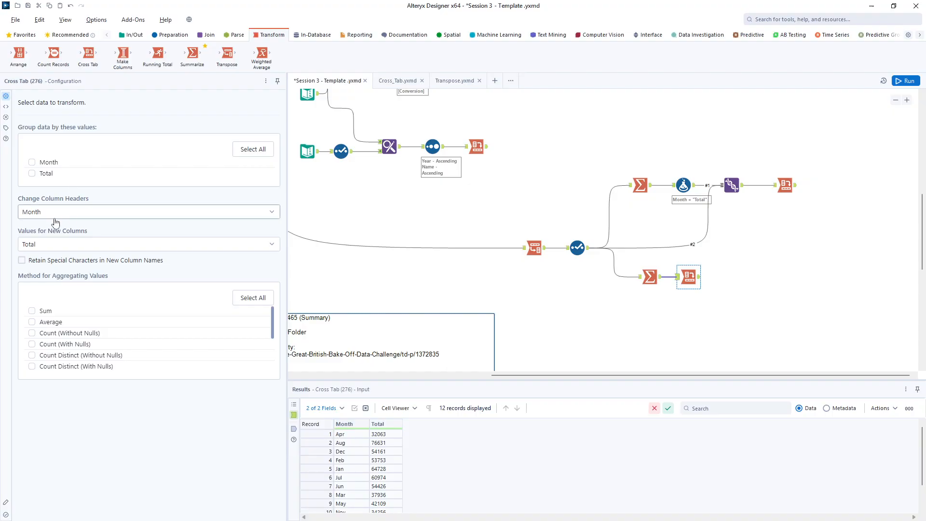
left_click(32, 311)
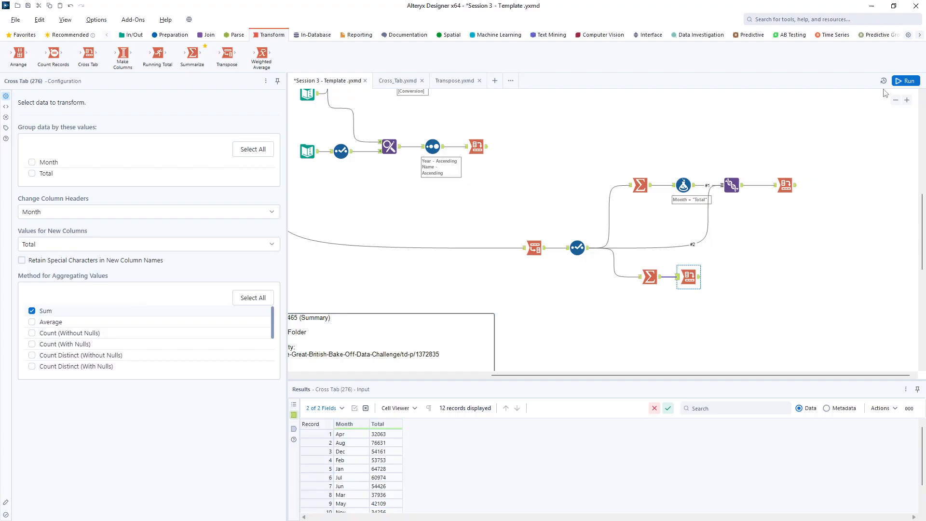
left_click(905, 81)
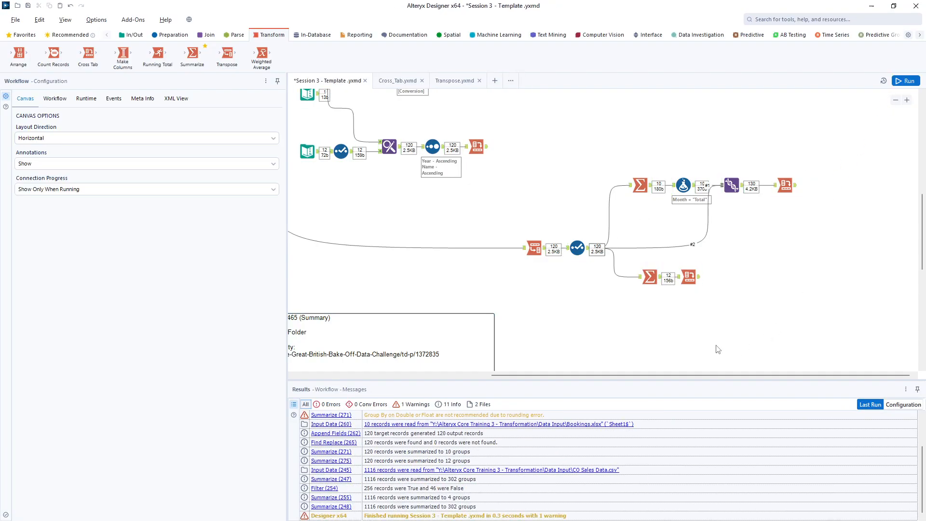
left_click(689, 277)
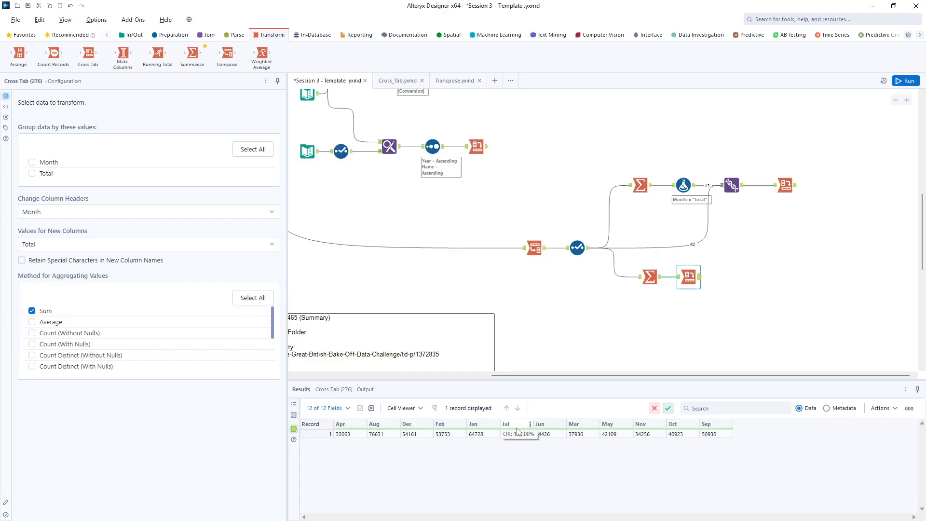
Step: Compare the yearly Cross Tab's output columns with the output of the monthly totals Cross Tab
left_click(796, 188)
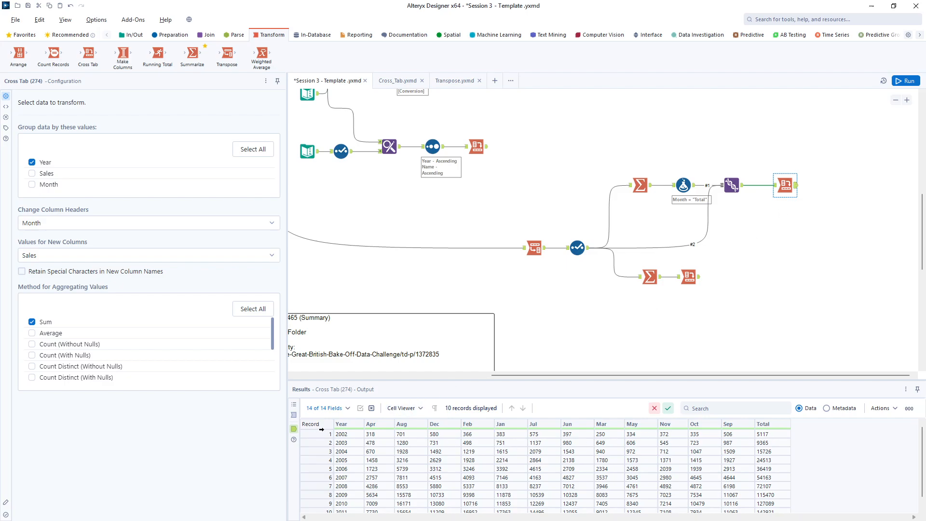
scroll(396, 469, "down", 1)
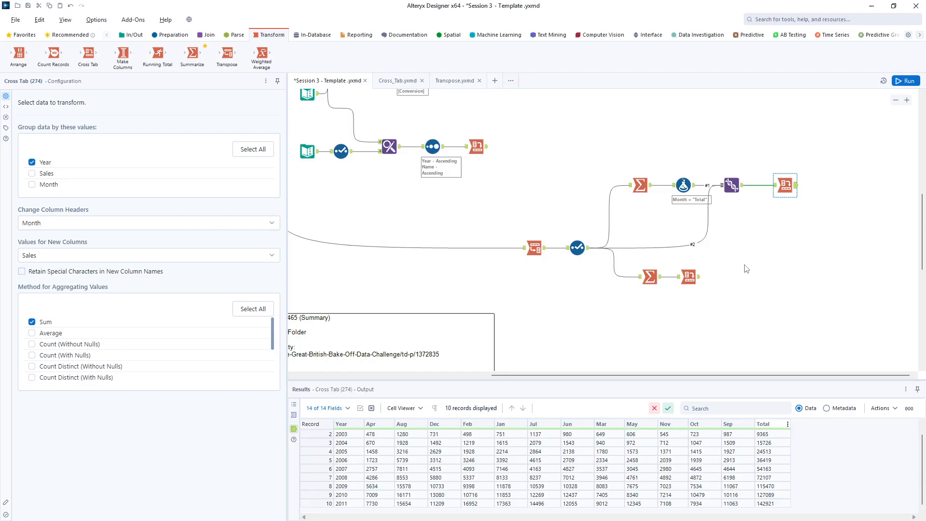
left_click(689, 277)
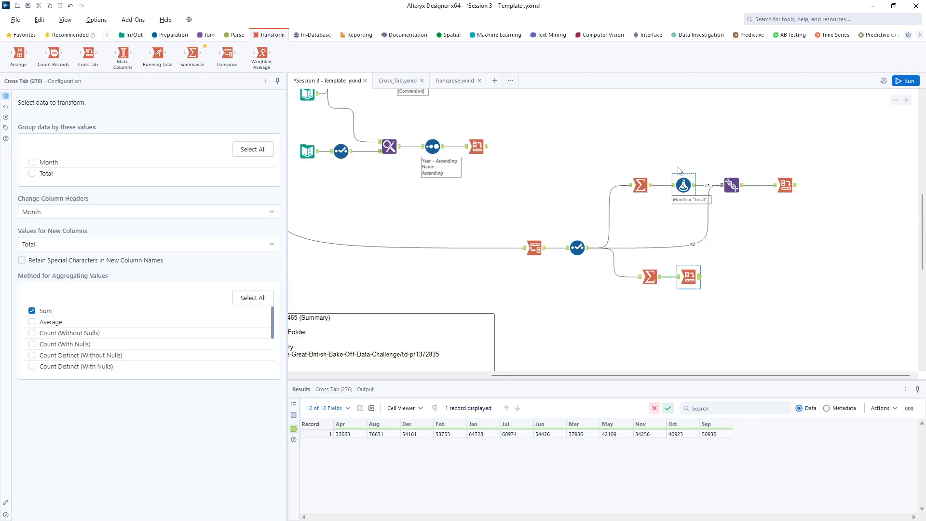
Step: Add a Formula tool after the monthly totals Cross Tab with a new Year column set to "Total", and run the workflow to check its output
left_click(173, 34)
left_click_drag(192, 53, 731, 276)
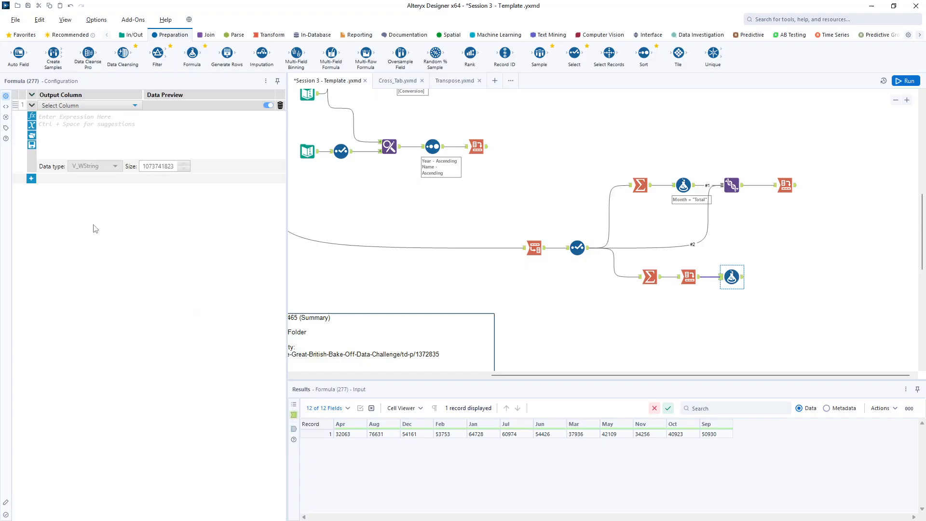
left_click(121, 106)
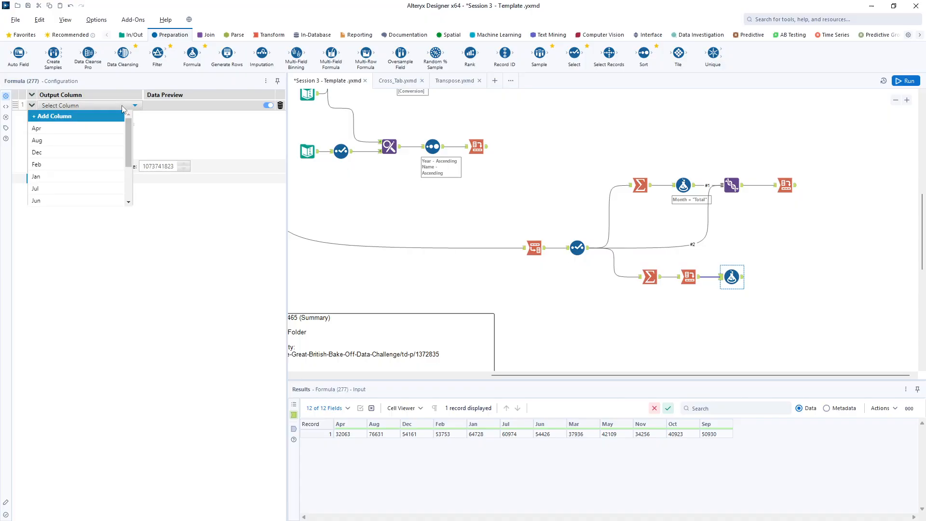
left_click(102, 112)
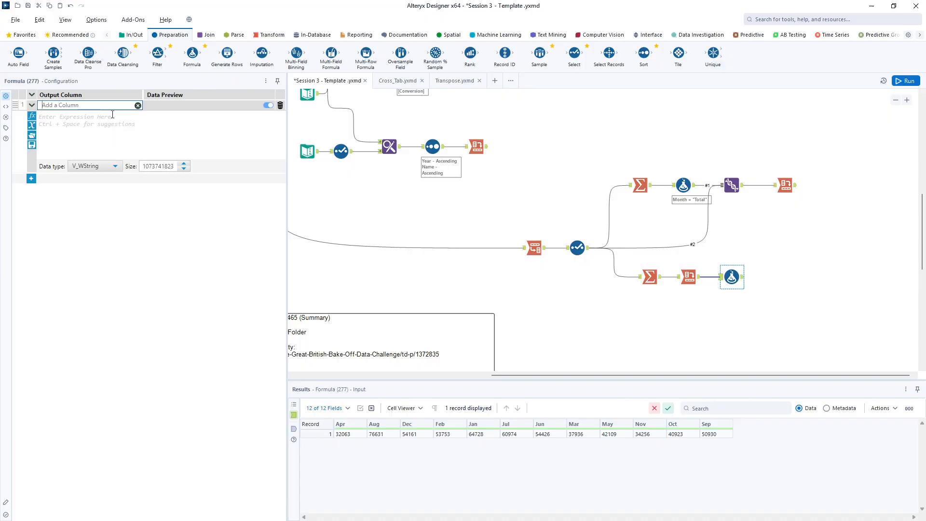
type("Year")
left_click(112, 117)
type("'T")
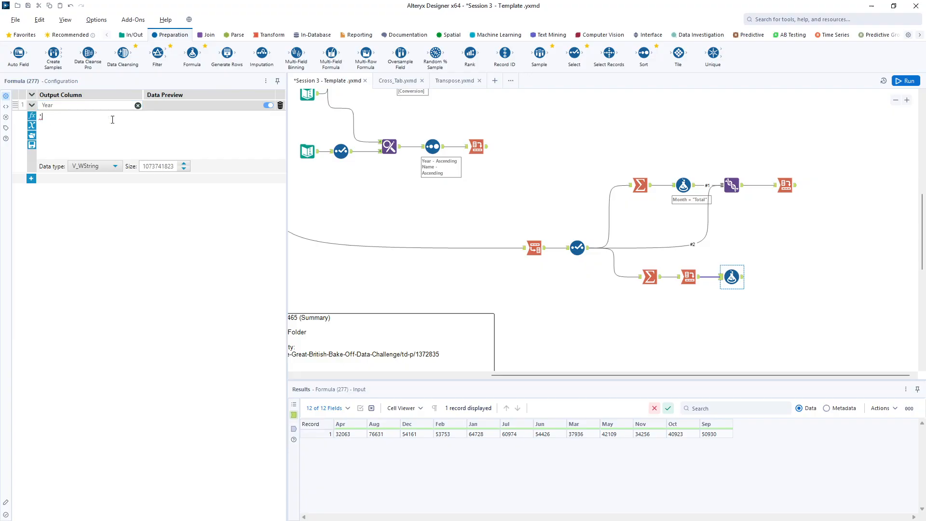
type("otal\"")
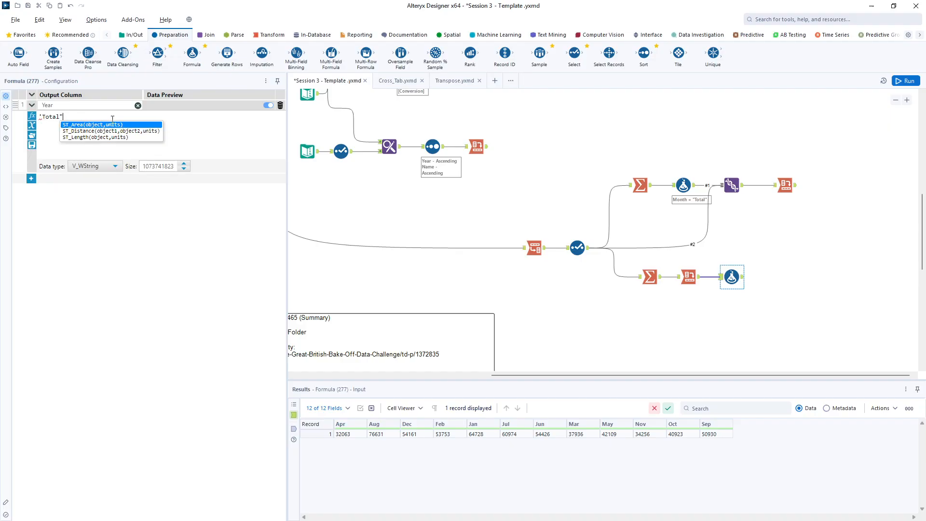
key("Escape")
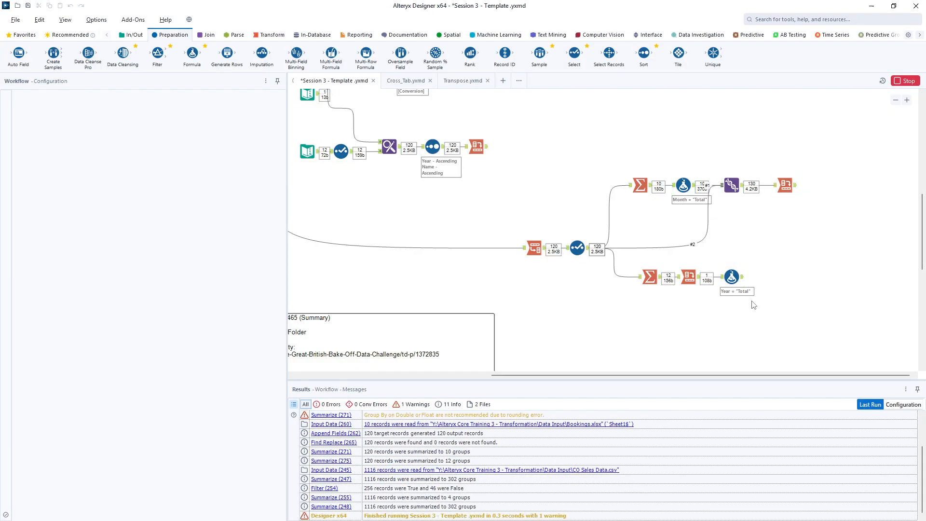
left_click(742, 281)
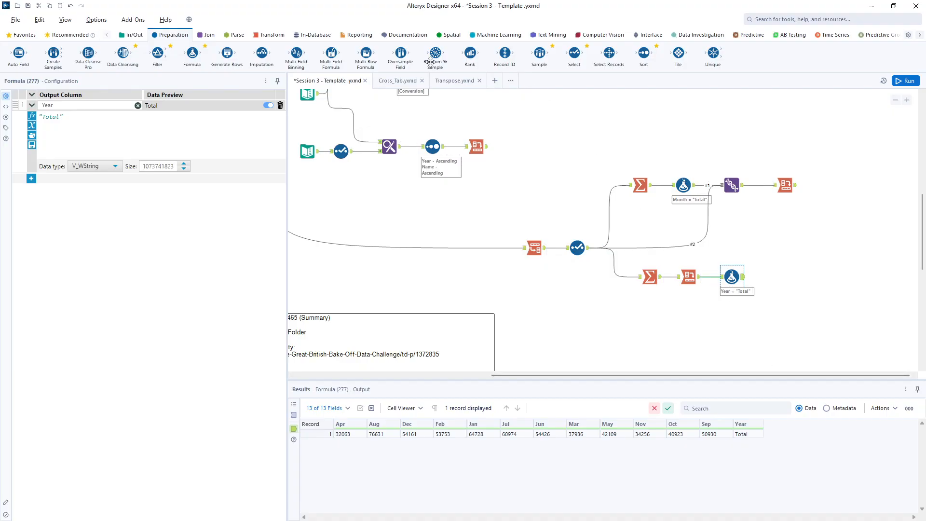
Step: Add a Union tool after the yearly Cross Tab and connect the Year formula's output as its second input
left_click(209, 37)
left_click_drag(226, 53, 848, 188)
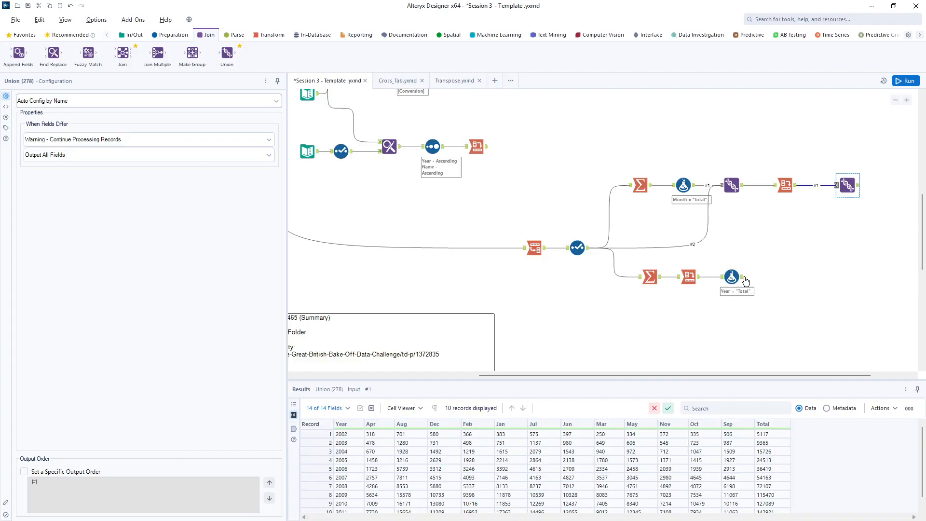
left_click_drag(743, 278, 842, 197)
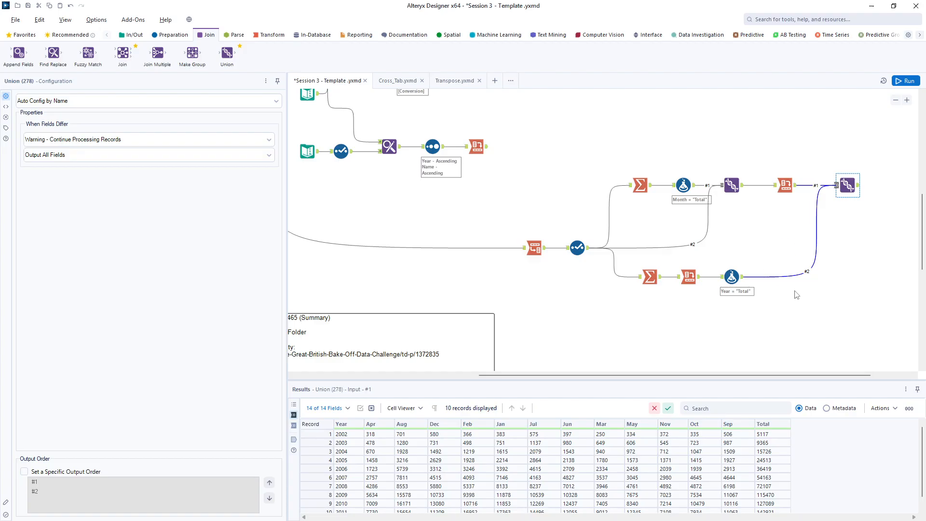
scroll(679, 454, "down", 1)
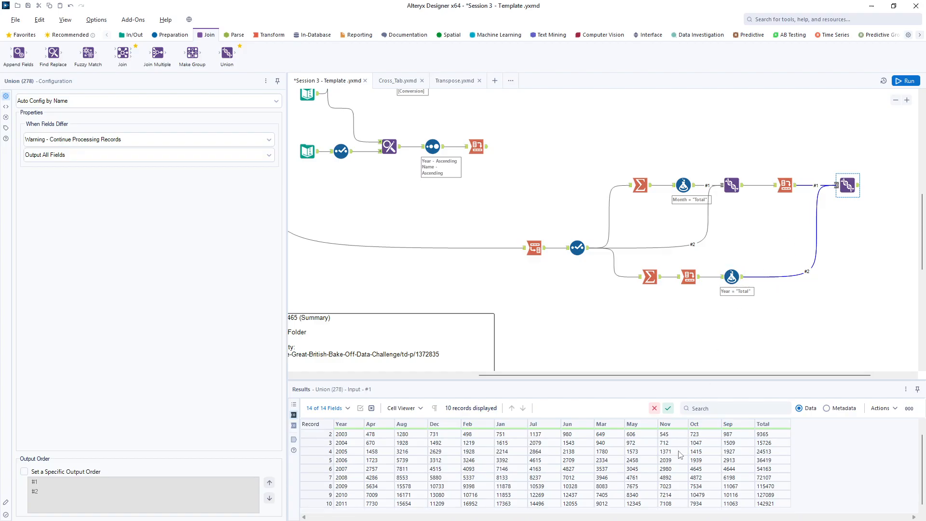
scroll(680, 454, "up", 1)
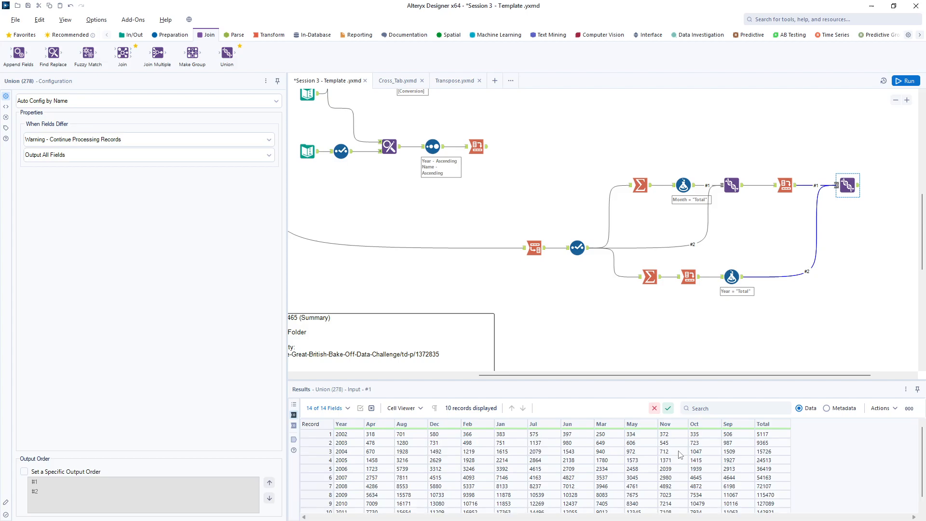
Step: Set a specific output order of #1 then #2 in the final Union, and run the workflow to check the combined table
left_click(24, 471)
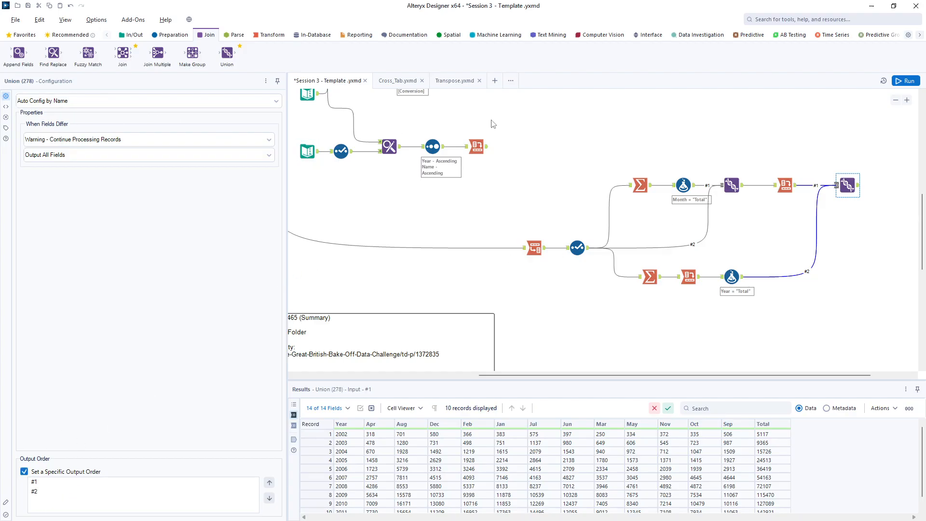
left_click(905, 80)
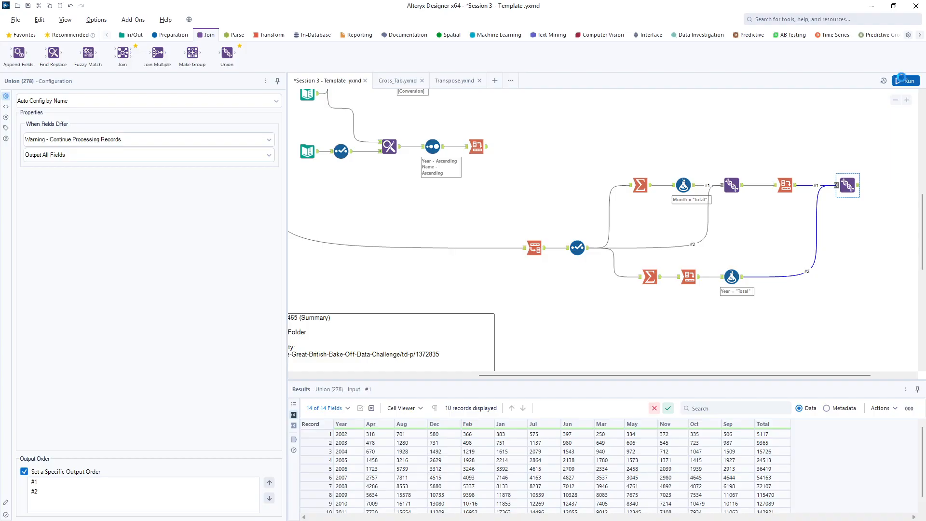
left_click(858, 189)
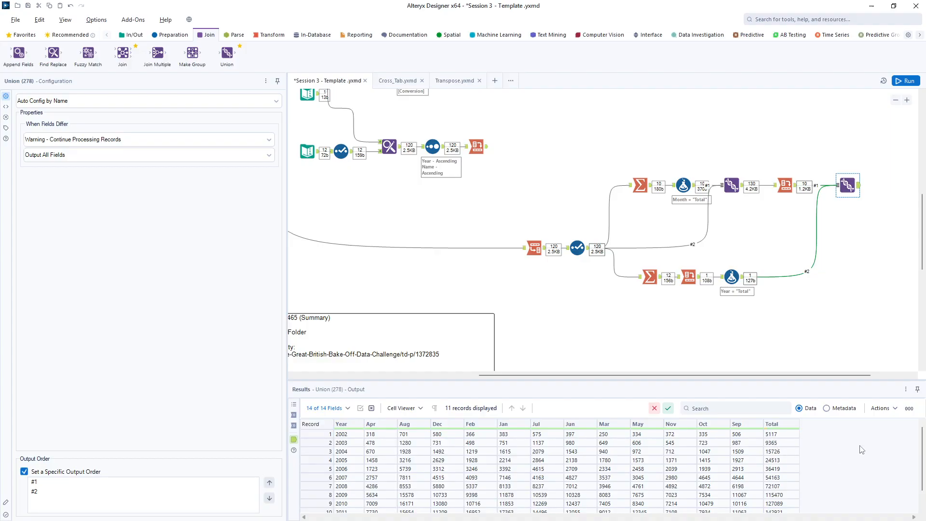
scroll(862, 450, "down", 1)
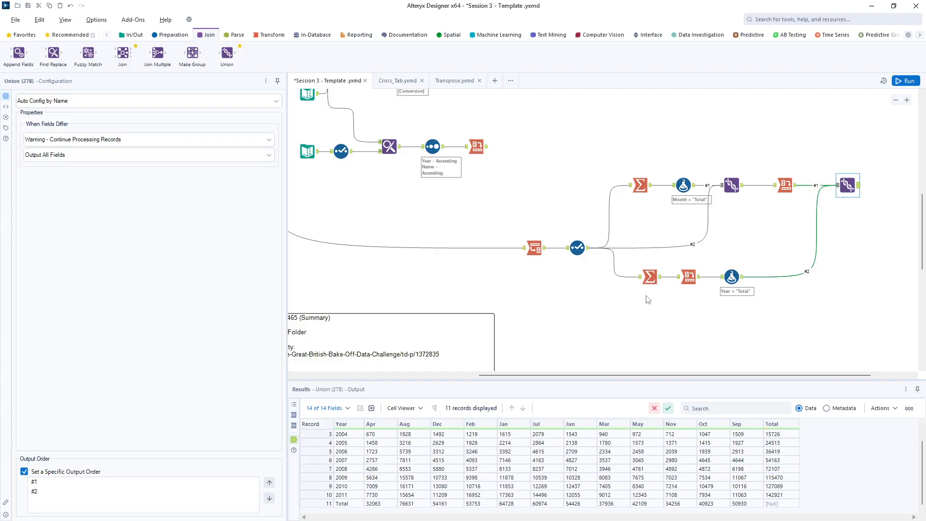
Step: Change the Sales action in the monthly Summarize tool to Average - Ignore 0 and review the Cross Tab and Formula tools after it
left_click(650, 278)
left_click(649, 278)
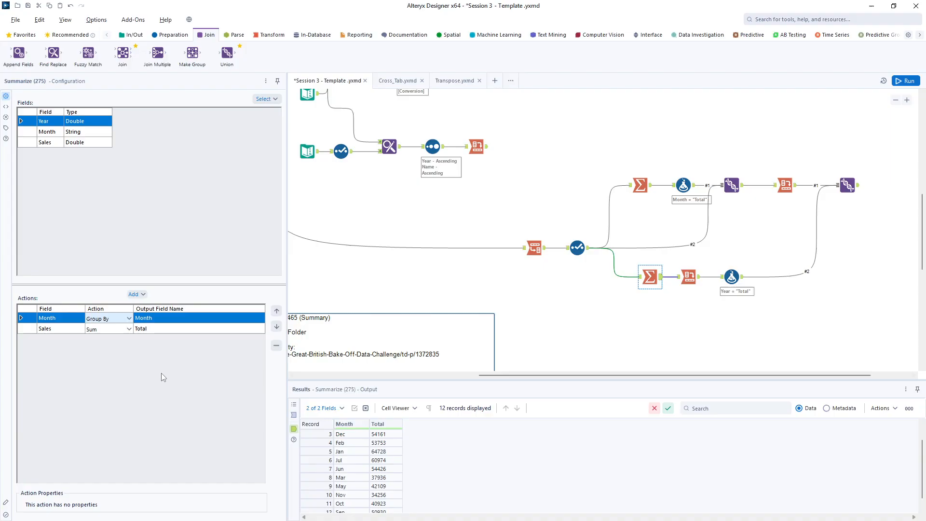
left_click(128, 329)
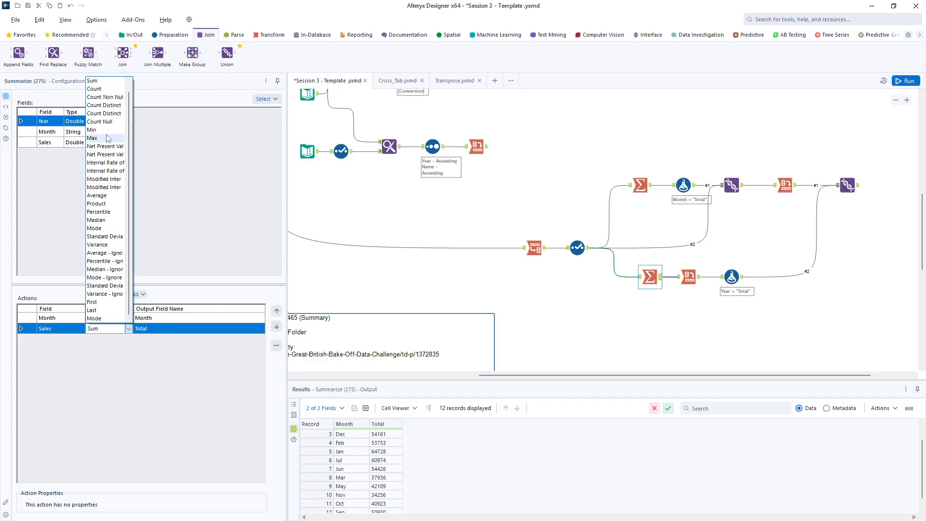
left_click(102, 253)
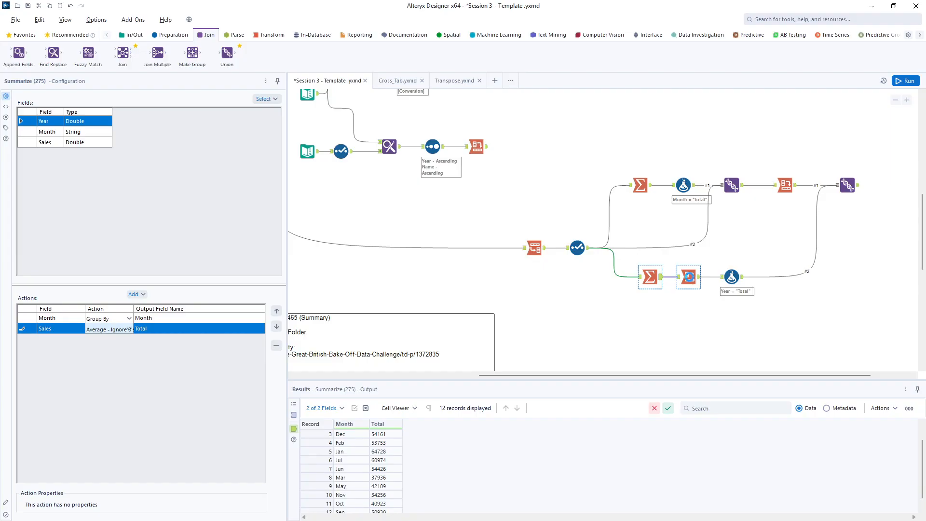
left_click(689, 276)
left_click(731, 277)
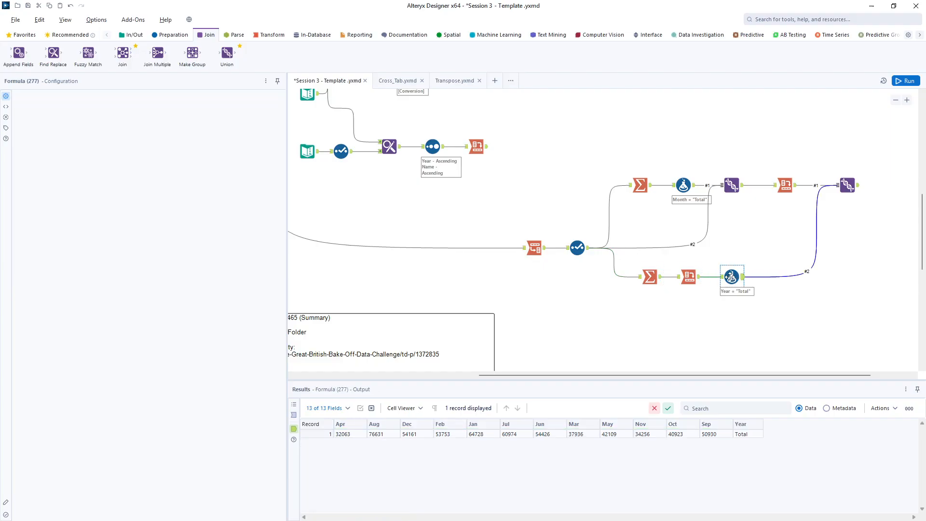
left_click(690, 277)
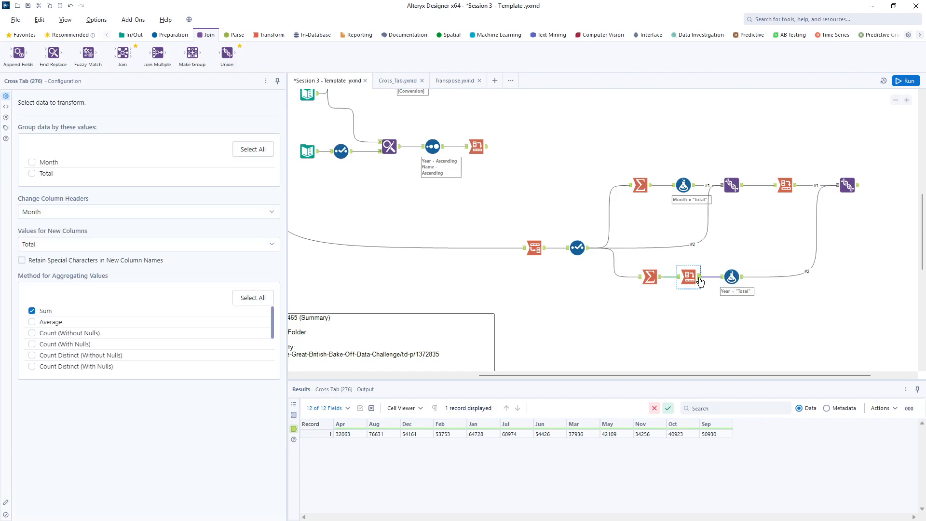
left_click(660, 281)
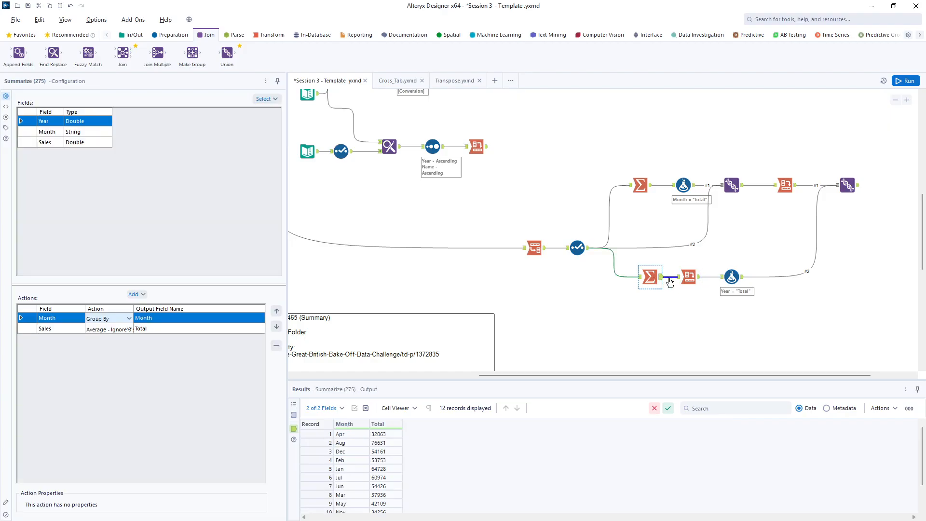
Step: Change the Year expression in the lower Formula tool to "Average" and run the workflow
left_click(731, 276)
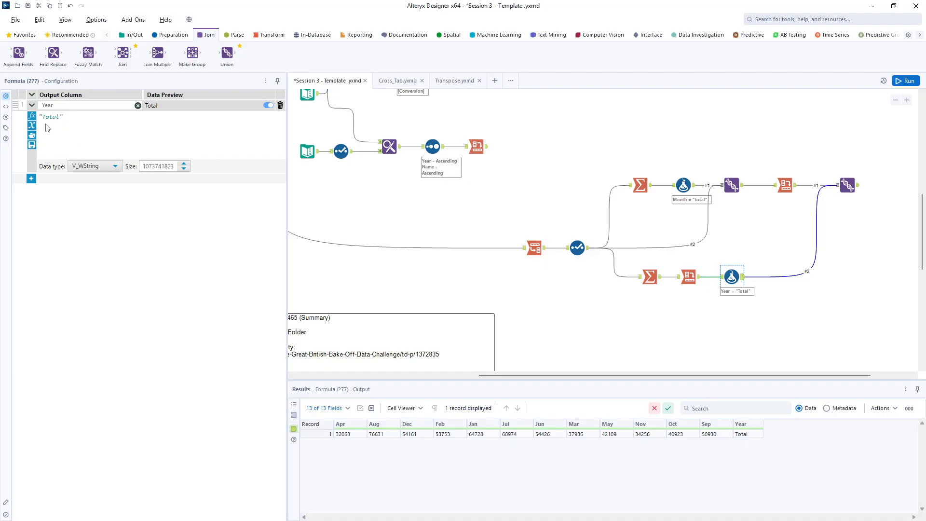
double_click(58, 117)
key("BackSpace")
type("Average")
left_click(913, 208)
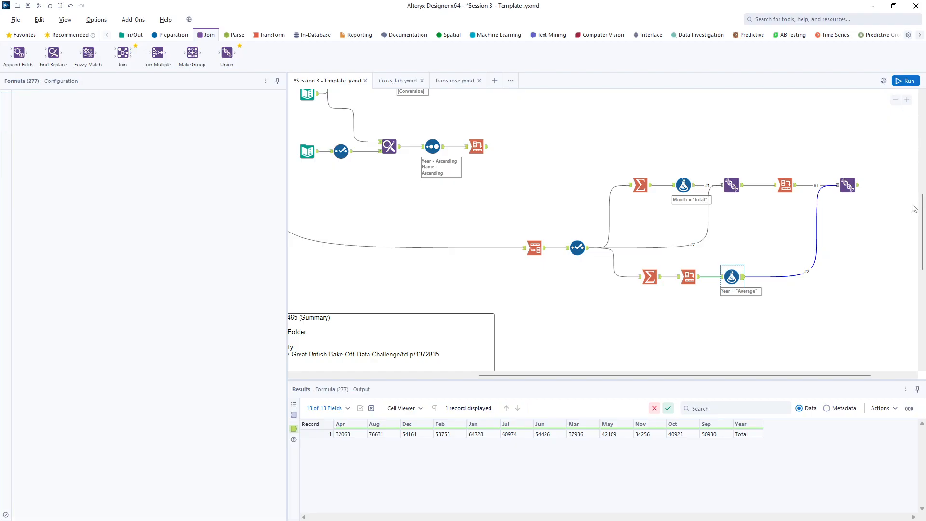
key("ctrl+r")
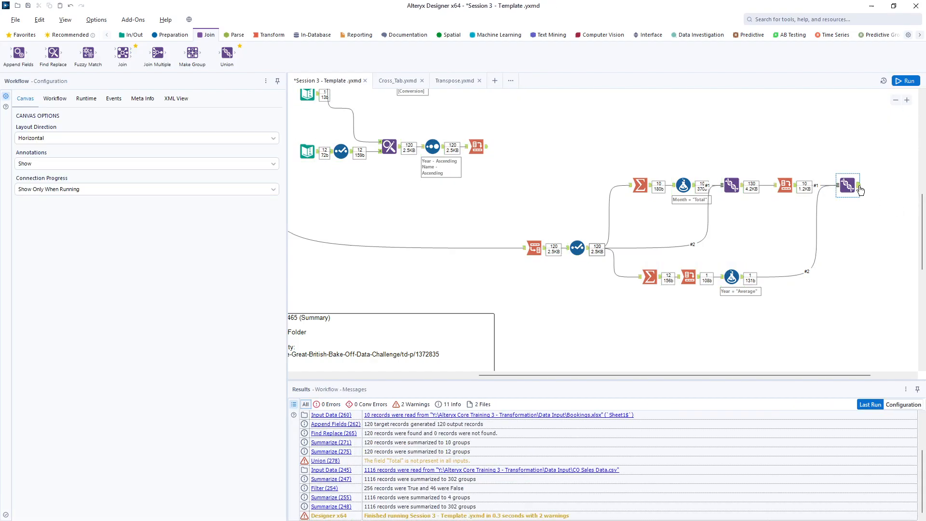
Step: Check the Average row and its Total cell in the final Union's output, along with the Year formula's output
left_click(860, 190)
scroll(792, 480, "down", 1)
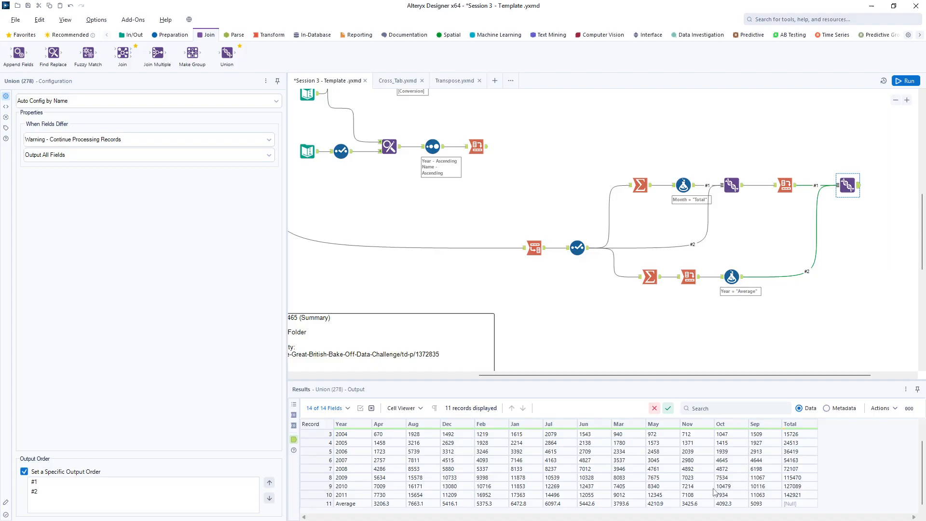
left_click(793, 504)
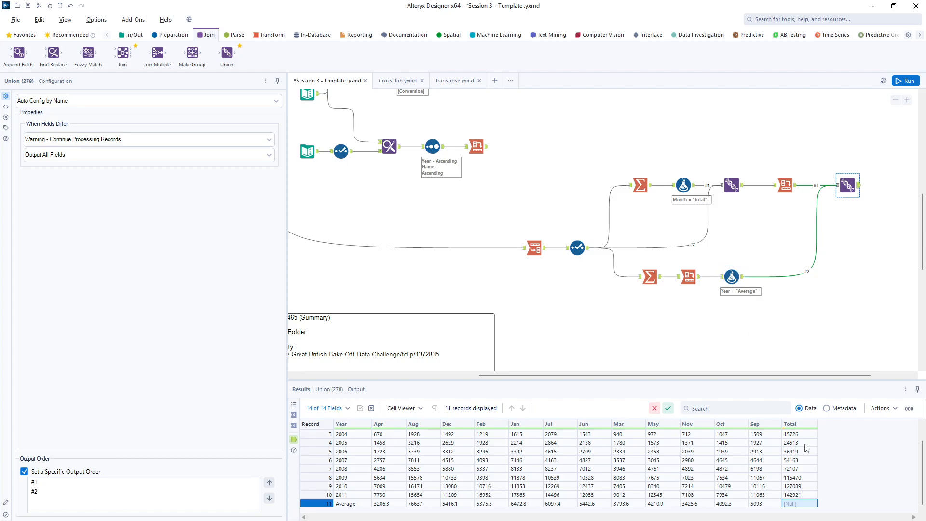
left_click(742, 282)
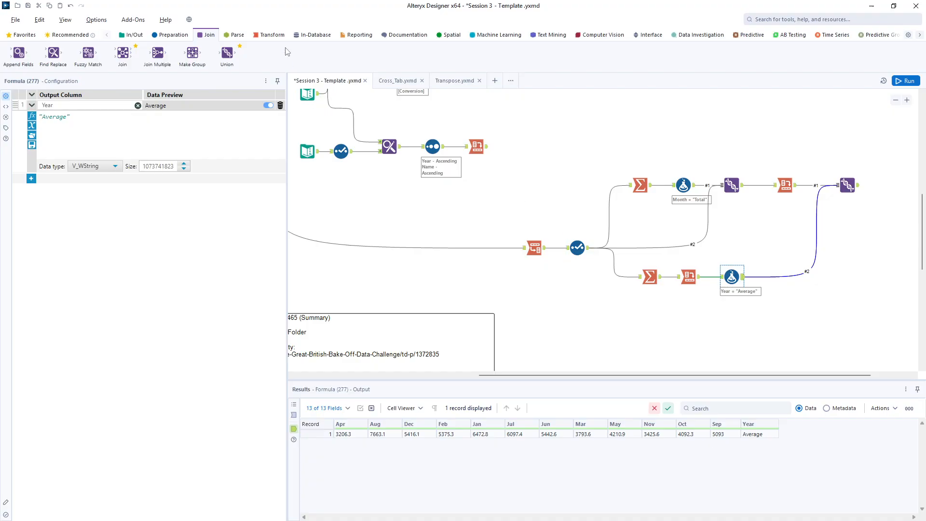
Step: Add a Summarize tool below the lower branch and connect it to the monthly Summarize's output
left_click(267, 35)
left_click_drag(192, 54, 706, 334)
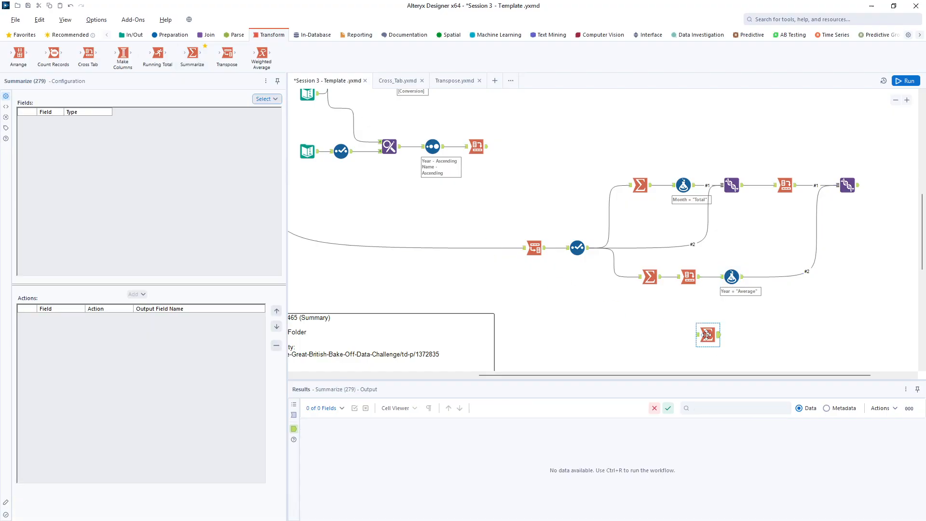
left_click(659, 279)
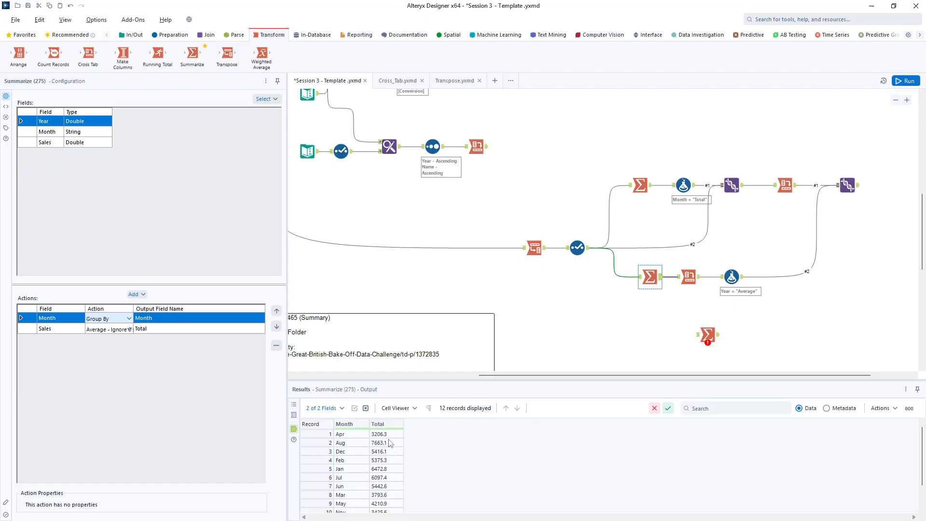
scroll(390, 443, "down", 1)
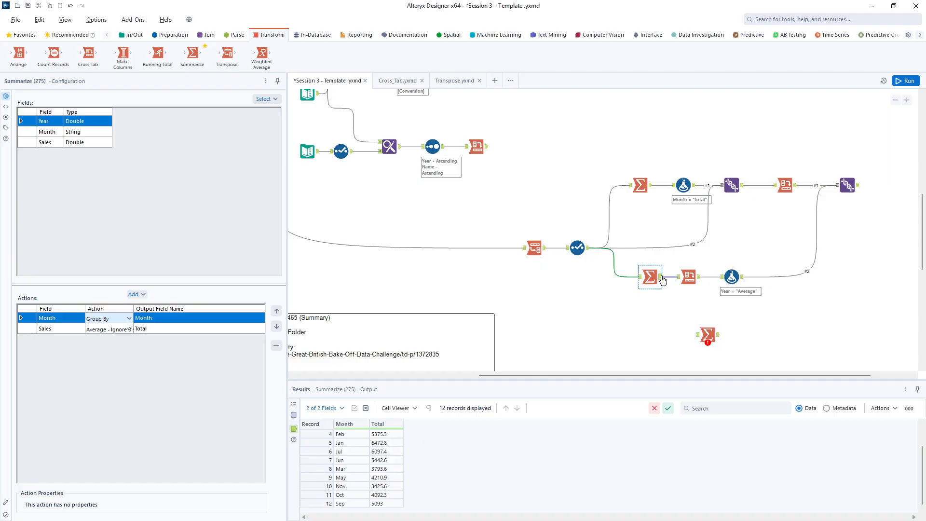
left_click_drag(661, 277, 696, 334)
left_click(705, 336)
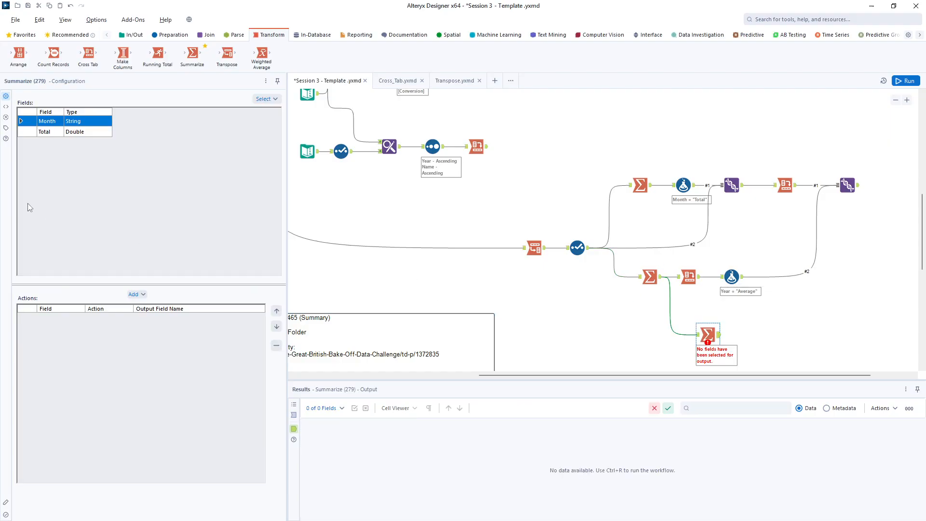
Step: Configure the new Summarize to sum Total with the output field name Total, and run the workflow to check its output
left_click(48, 131)
left_click(135, 295)
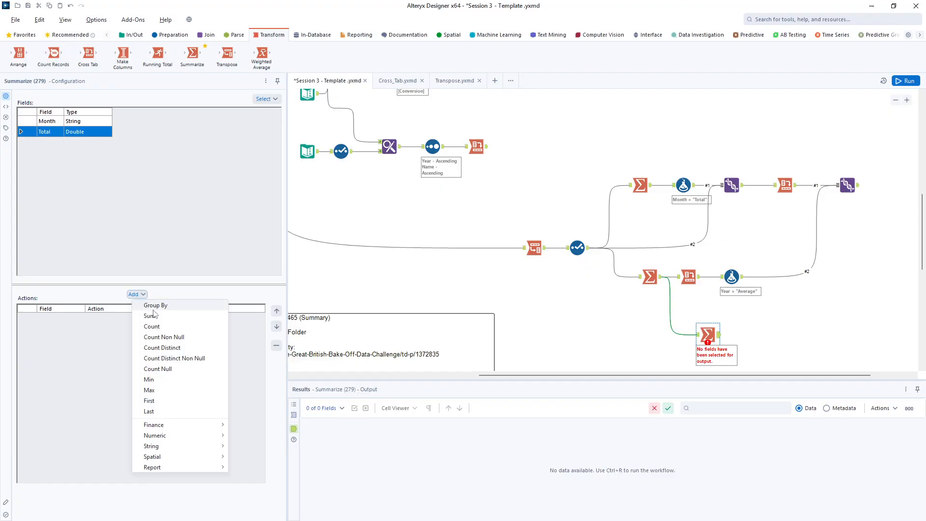
left_click(202, 316)
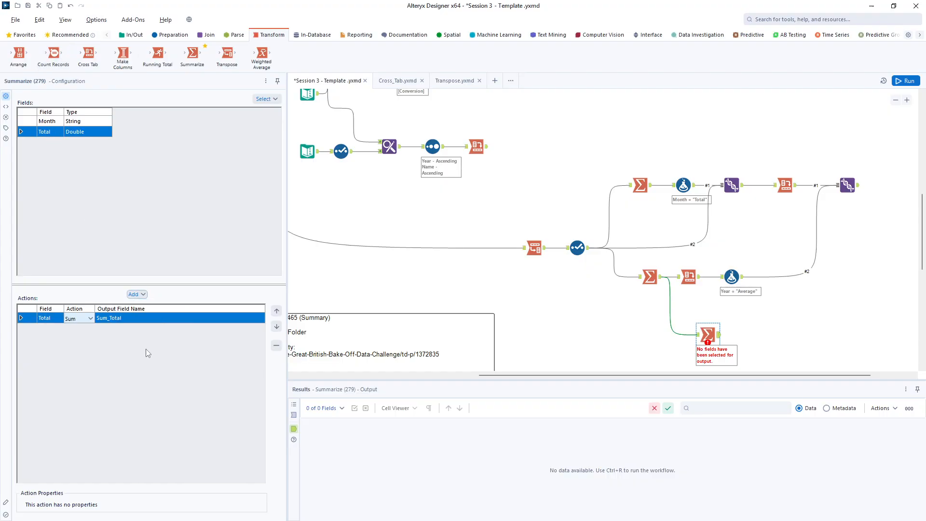
left_click(122, 319)
left_click_drag(110, 318, 93, 318)
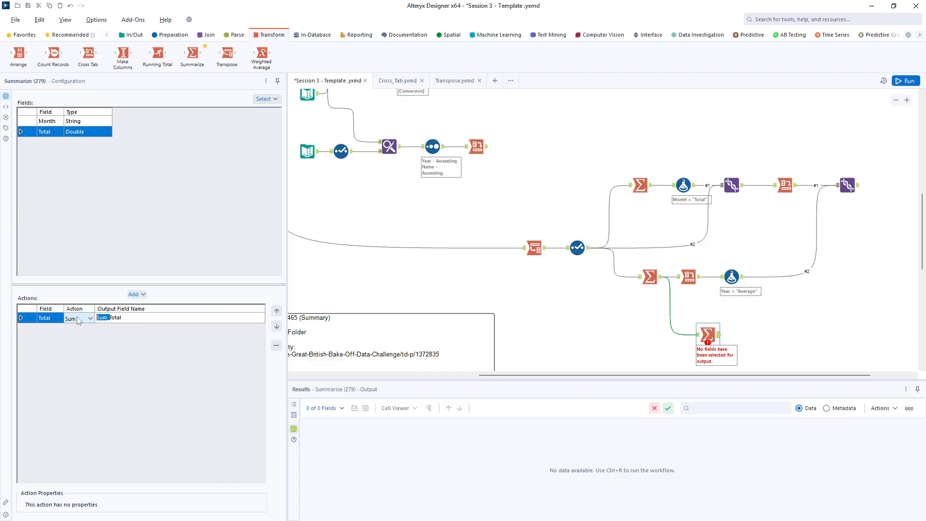
key("BackSpace")
left_click(905, 80)
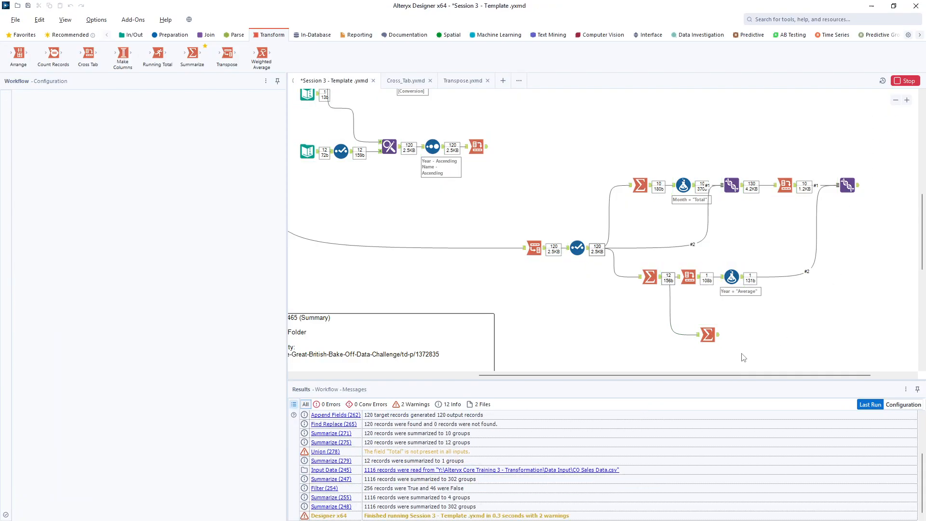
left_click(718, 338)
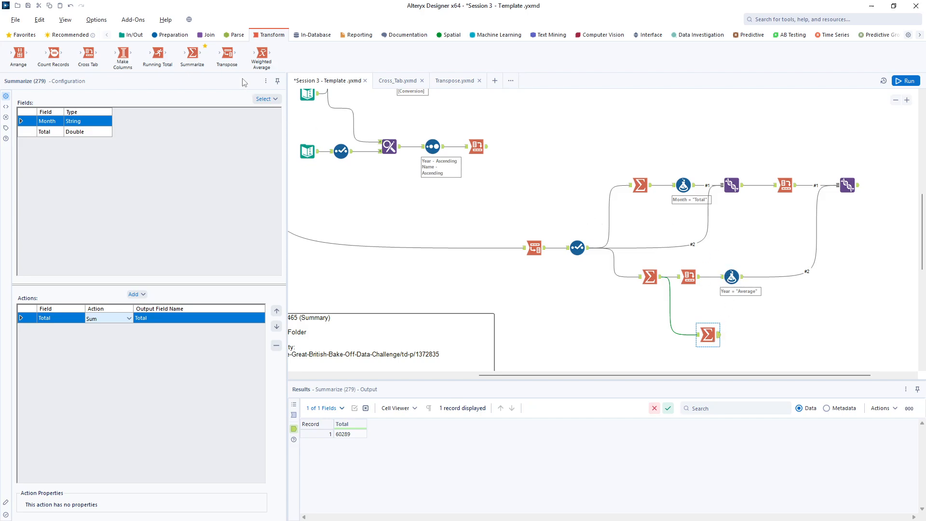
Step: Insert a Join after the Year formula, connect the new Summarize as its right input, and join by record position
left_click(208, 36)
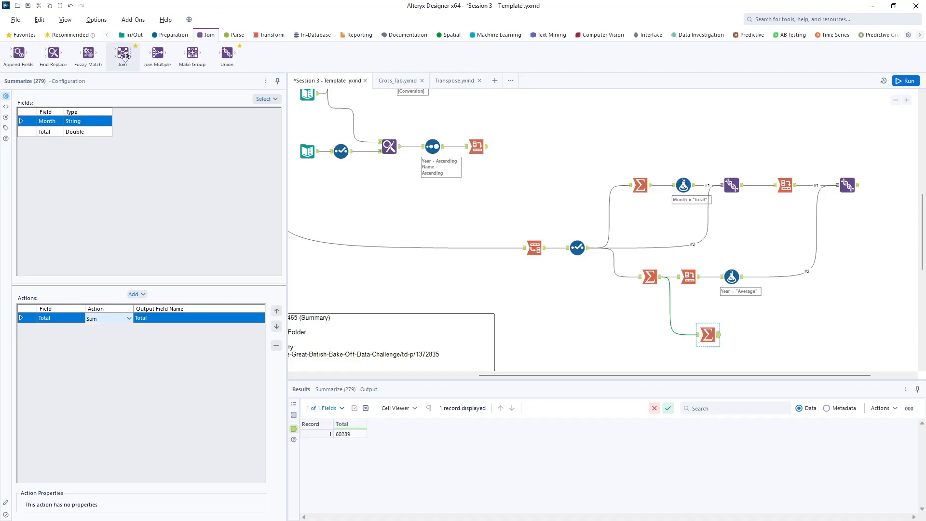
left_click_drag(122, 53, 785, 281)
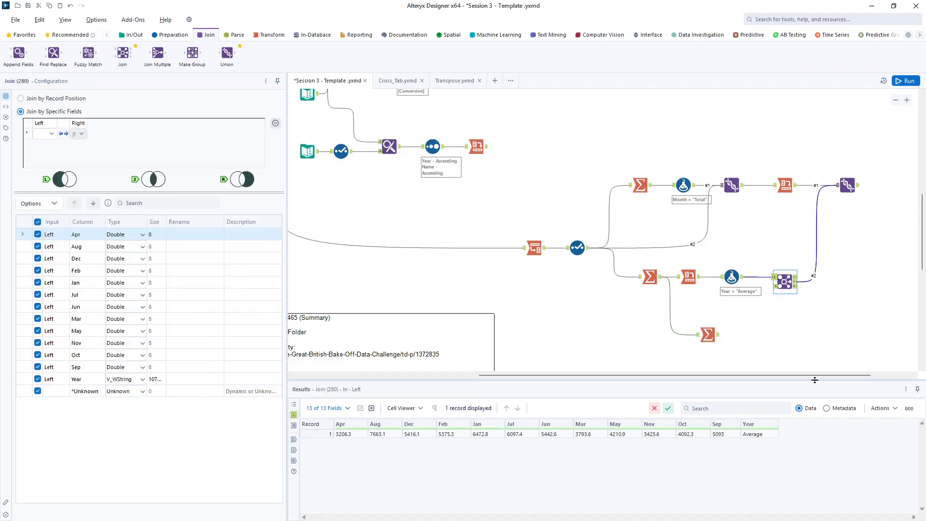
left_click_drag(718, 334, 775, 286)
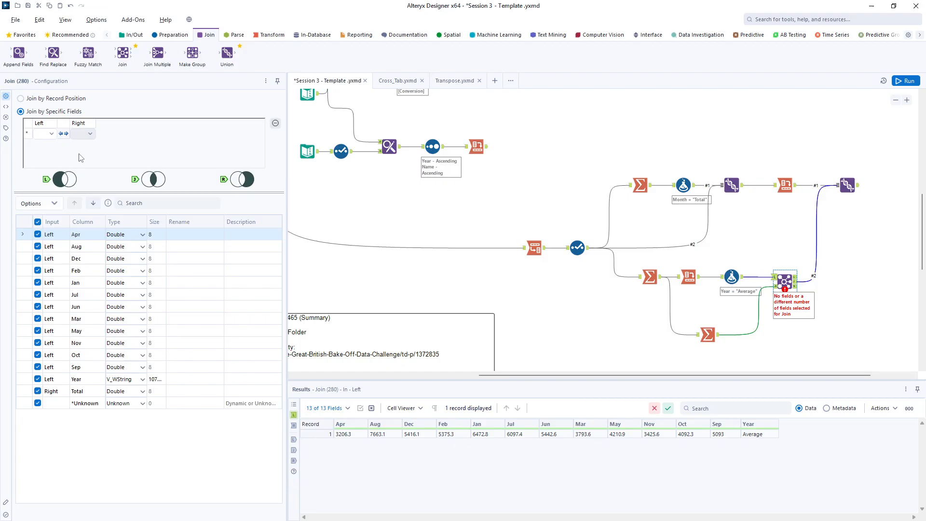
left_click(21, 98)
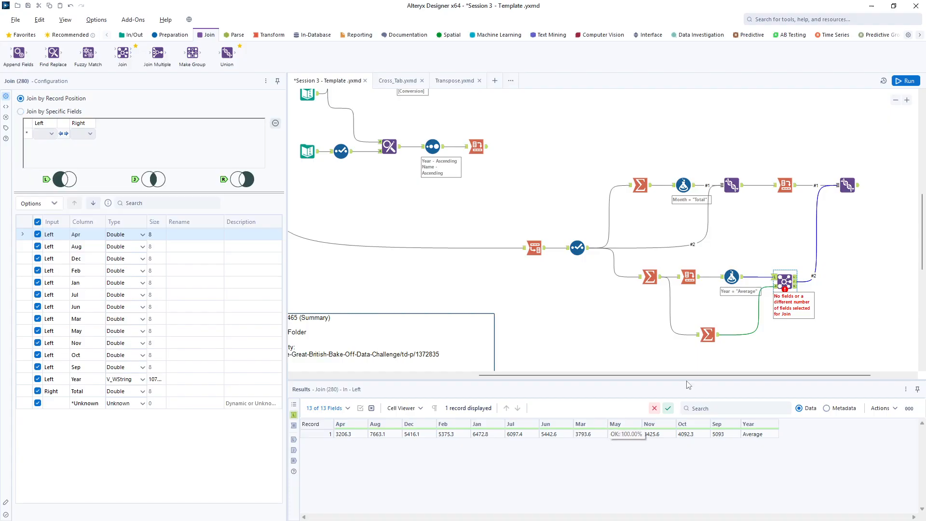
Step: Run the workflow and check the Join outputs and the Total cell of the Average row in the final Union
left_click(903, 82)
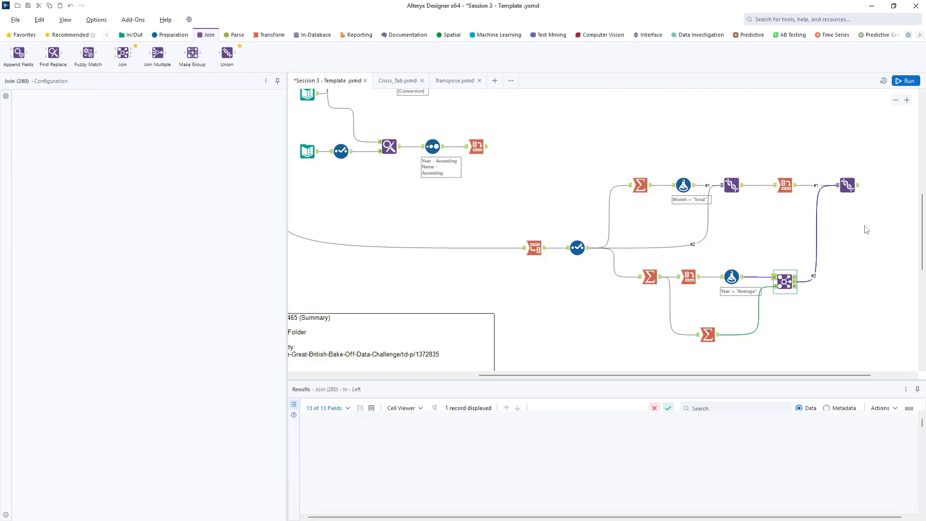
left_click(794, 282)
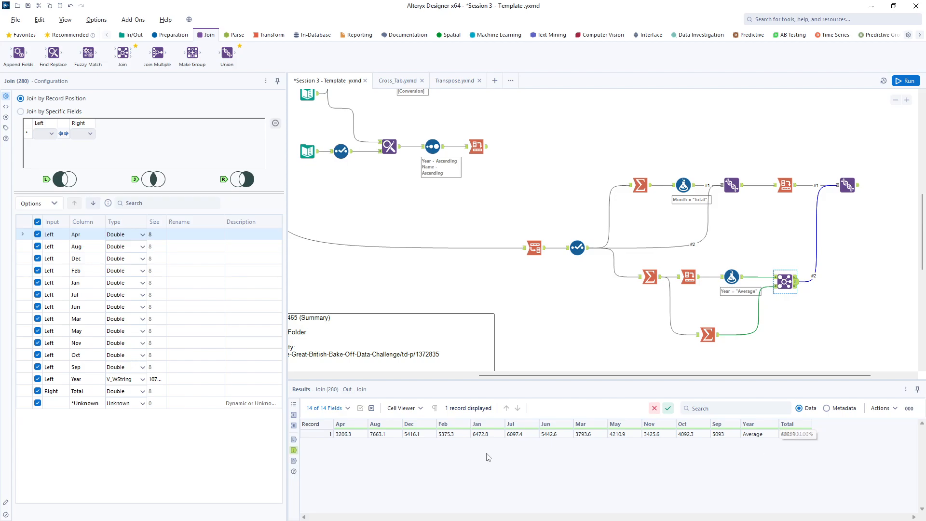
left_click(294, 460)
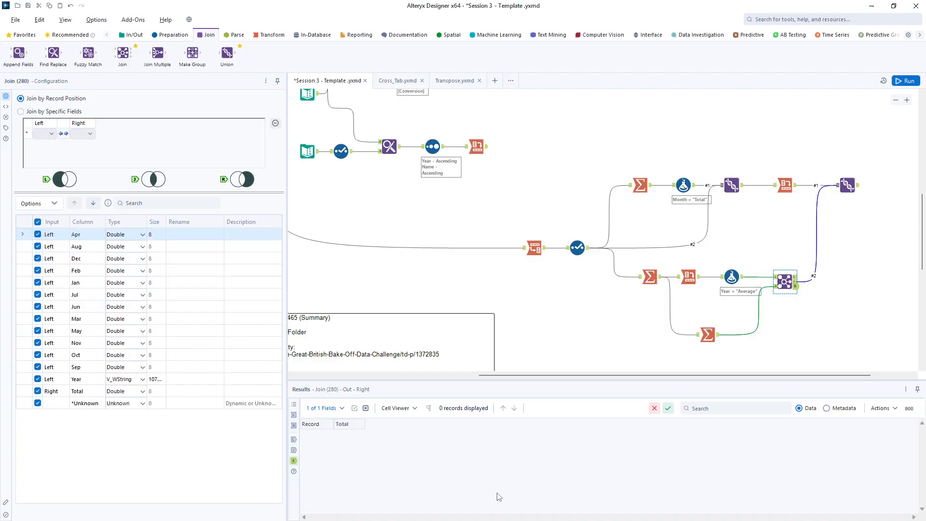
left_click(860, 191)
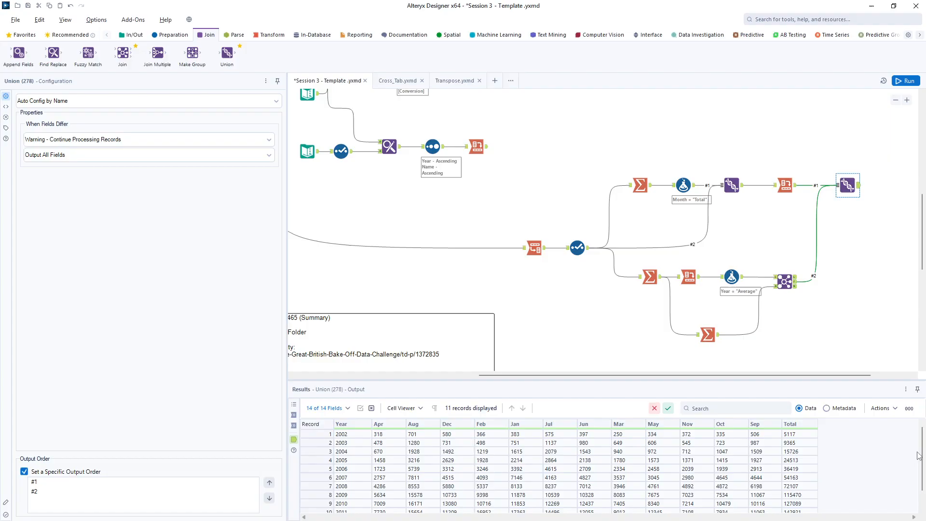
scroll(917, 455, "down", 1)
left_click(788, 504)
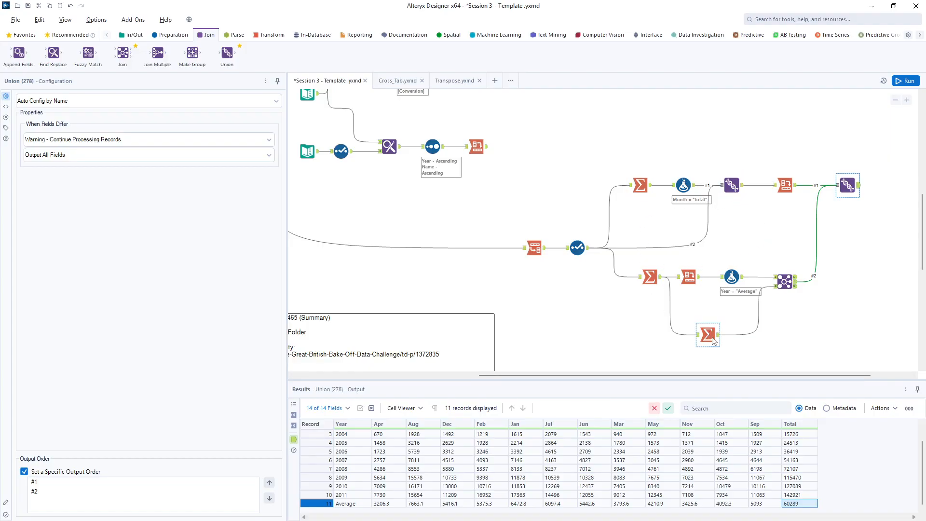
Step: Move the new Summarize tool slightly lower on the canvas, beneath the monthly average branch
left_click_drag(713, 340, 712, 350)
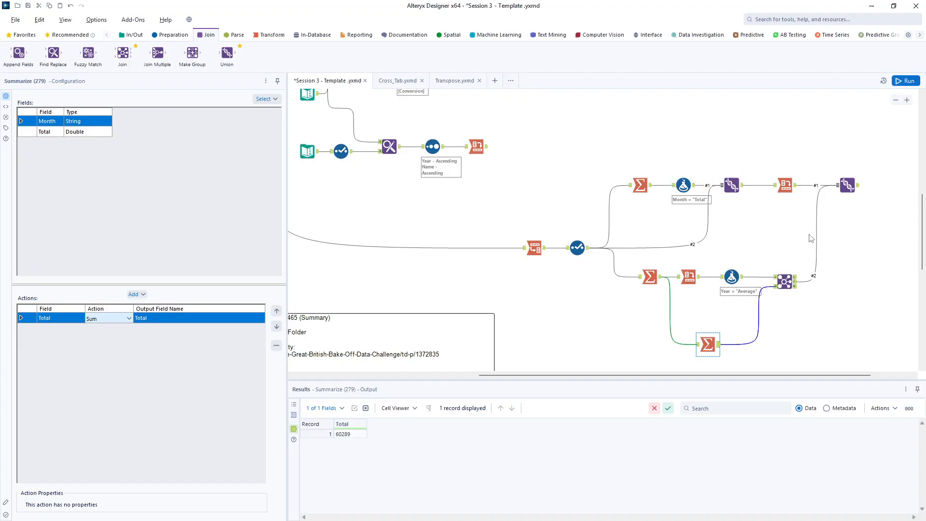
left_click_drag(768, 375, 812, 384)
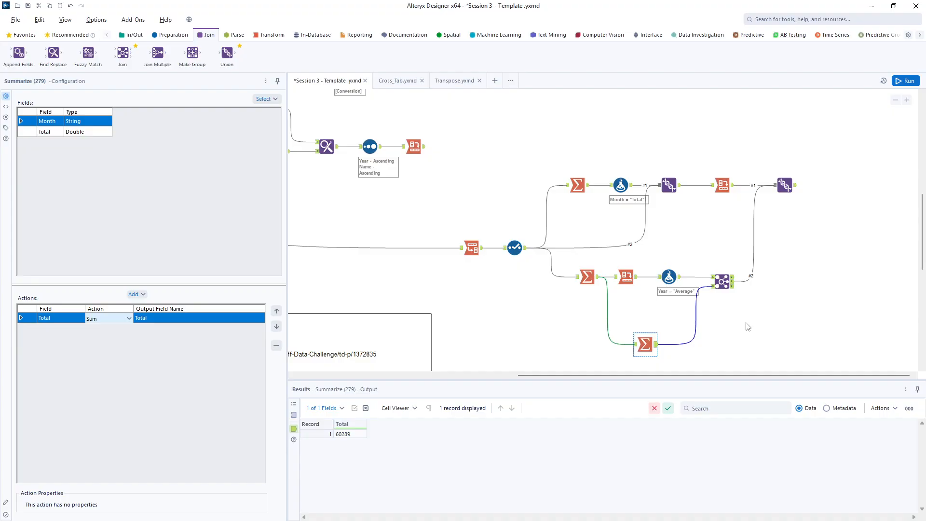
scroll(748, 326, "down", 1)
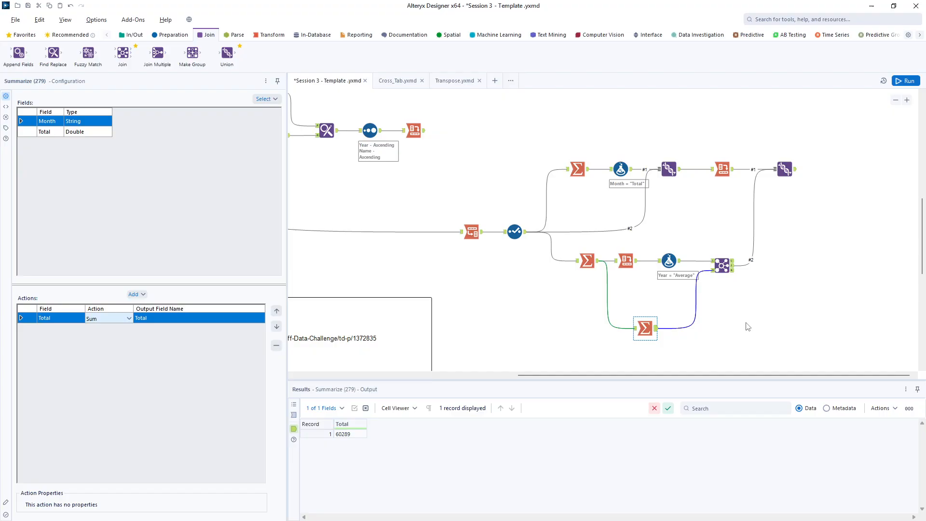
Step: Place an empty Tool Container beneath the Cross Tab after the Sort, and move that Cross Tab into it
left_click(399, 37)
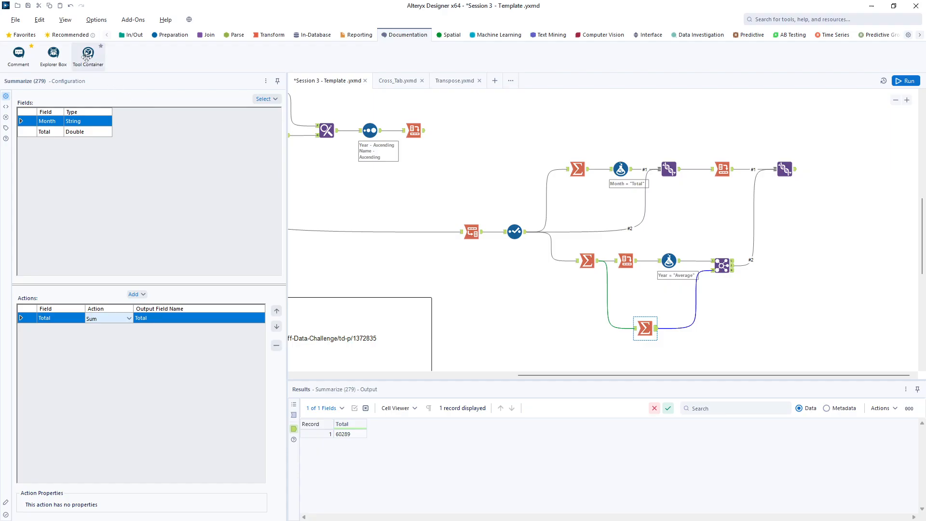
left_click_drag(88, 54, 410, 180)
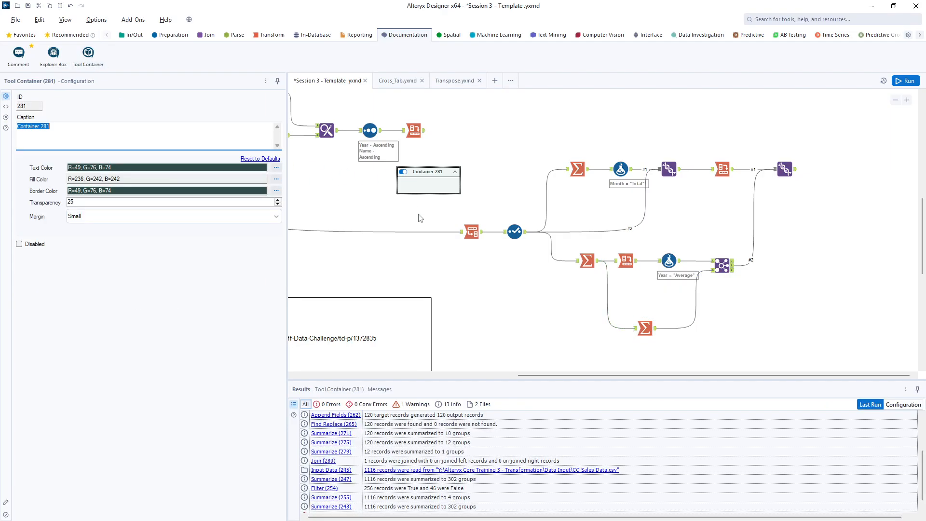
left_click_drag(414, 130, 437, 183)
mouse_move(369, 129)
left_mouse_down()
mouse_move(415, 181)
mouse_move(370, 125)
left_mouse_up()
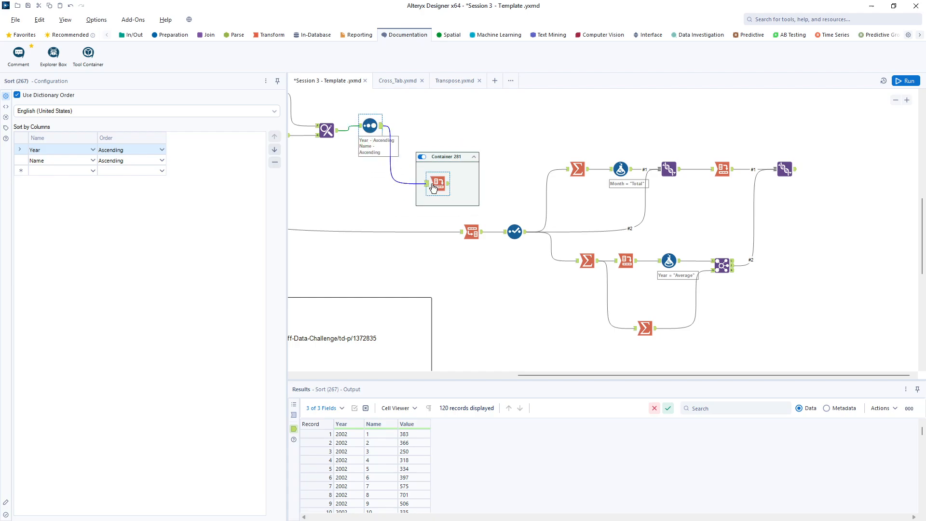
Step: Move the Cross Tab out of the container, back beside the Sort, and delete the empty container
left_click_drag(437, 184, 414, 130)
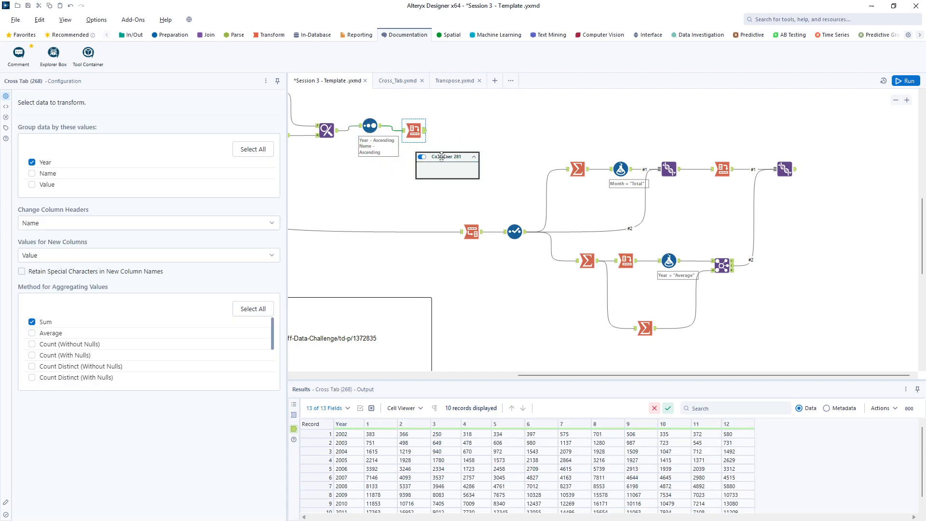
left_click(438, 160)
key("Delete")
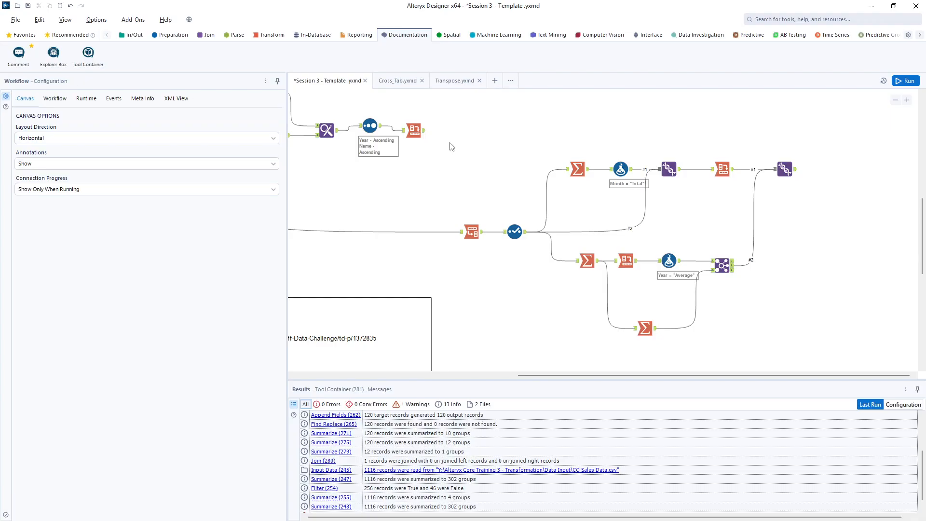
Step: Enclose all tools of the total and average branches, including the final Union, in a new container and shift it slightly
left_click_drag(444, 120, 811, 350)
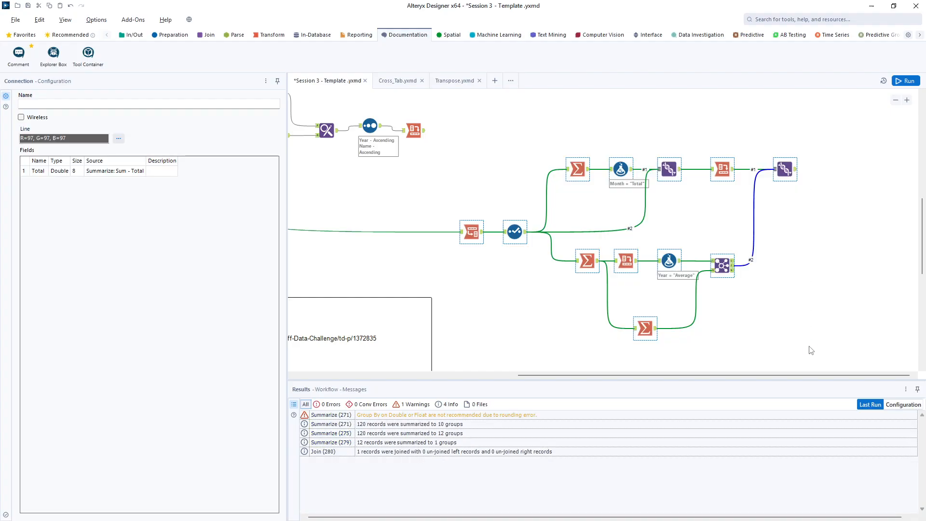
right_click(585, 263)
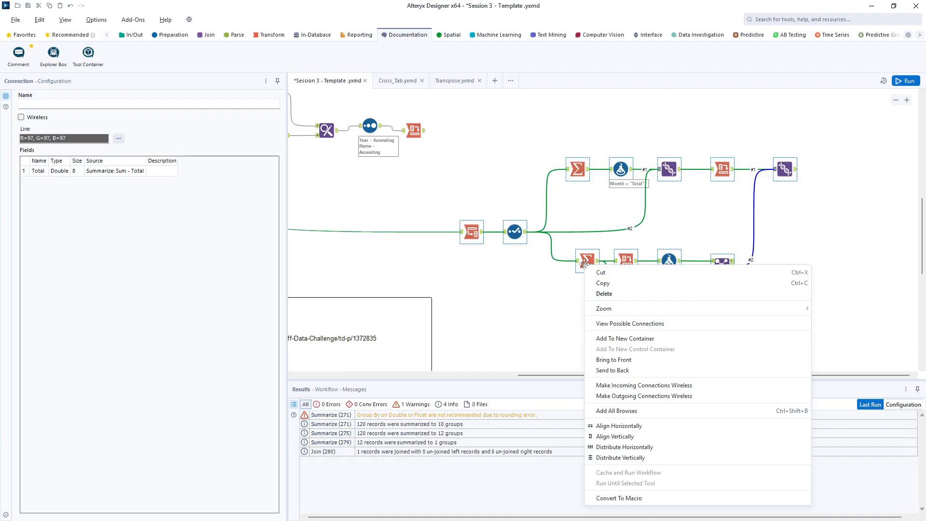
left_click(628, 339)
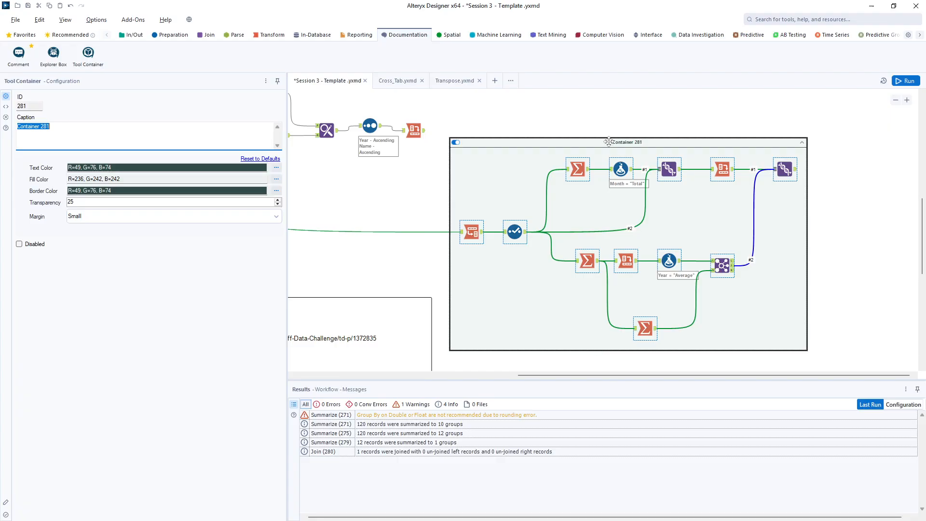
mouse_move(610, 141)
left_mouse_down()
mouse_move(704, 151)
mouse_move(640, 102)
mouse_move(631, 150)
mouse_move(613, 148)
left_mouse_up()
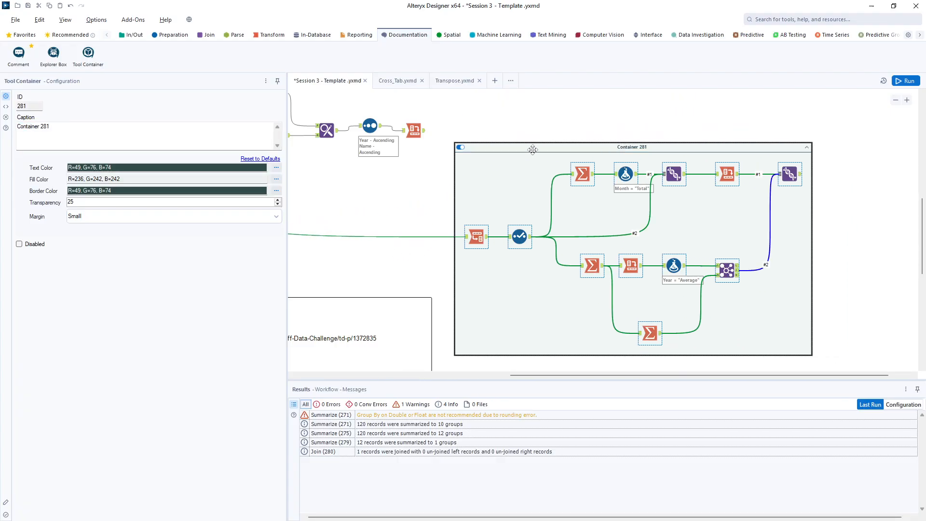
Step: Disable the new container, enable it again, and run the workflow
left_click(461, 149)
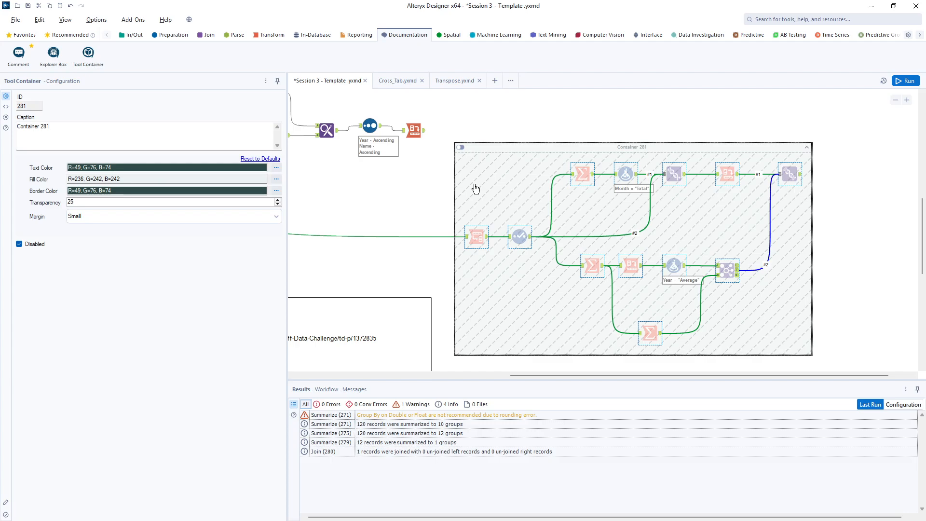
left_click(460, 147)
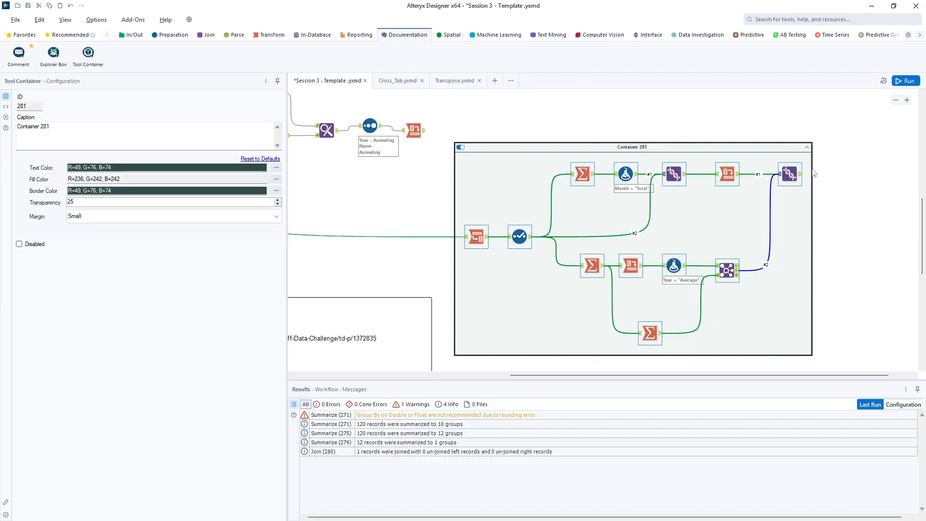
key("ctrl+r")
Step: Collapse the container and move it on the canvas, then expand it and return it to its place
left_click(806, 147)
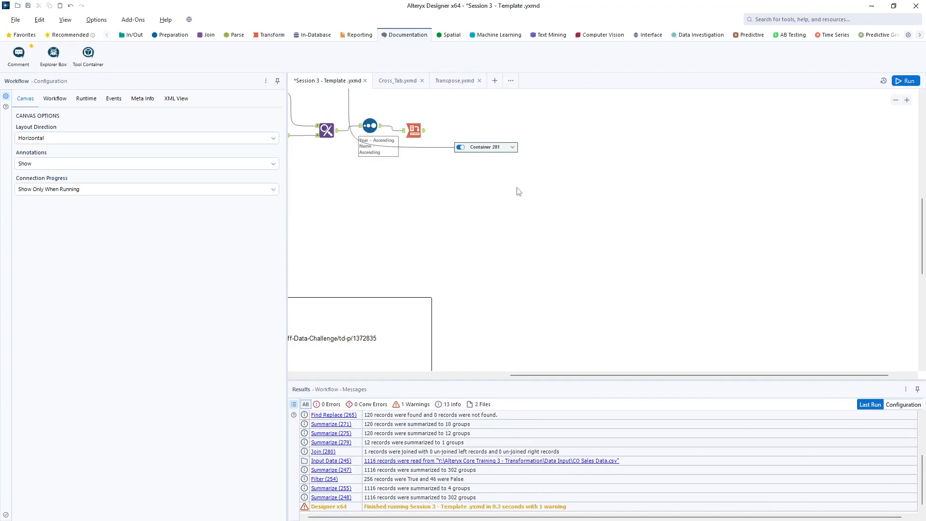
left_click(486, 148)
left_click_drag(503, 158, 517, 174)
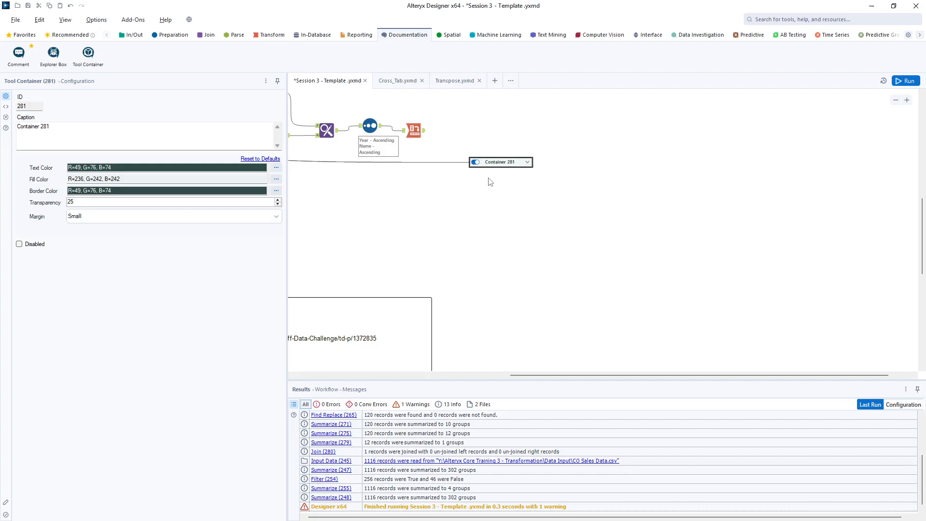
left_click(527, 163)
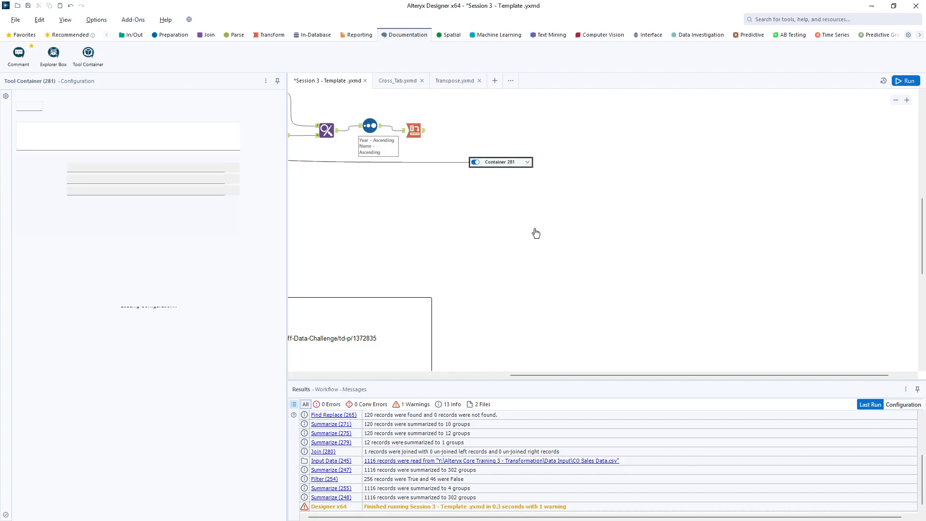
left_click_drag(580, 160, 566, 146)
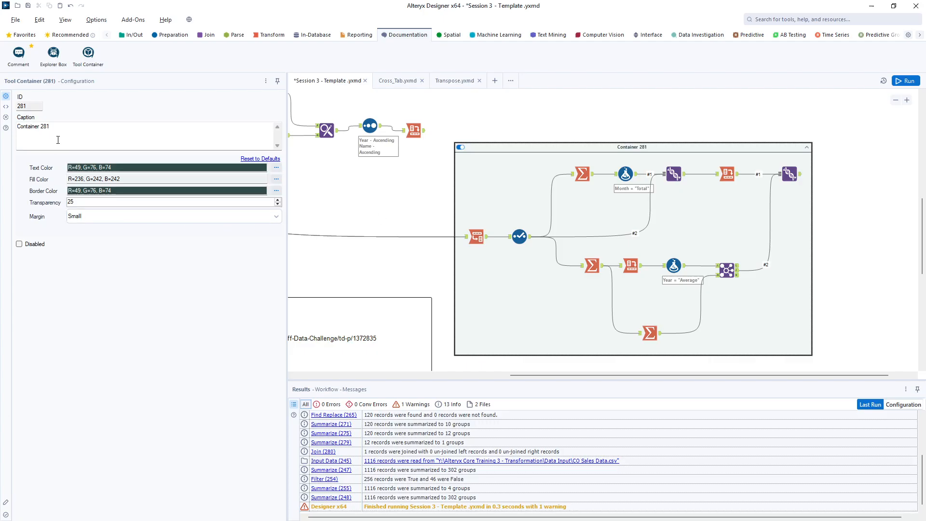
Step: Change the container's caption to "Creating all totals for everything"
left_click_drag(59, 128, 14, 129)
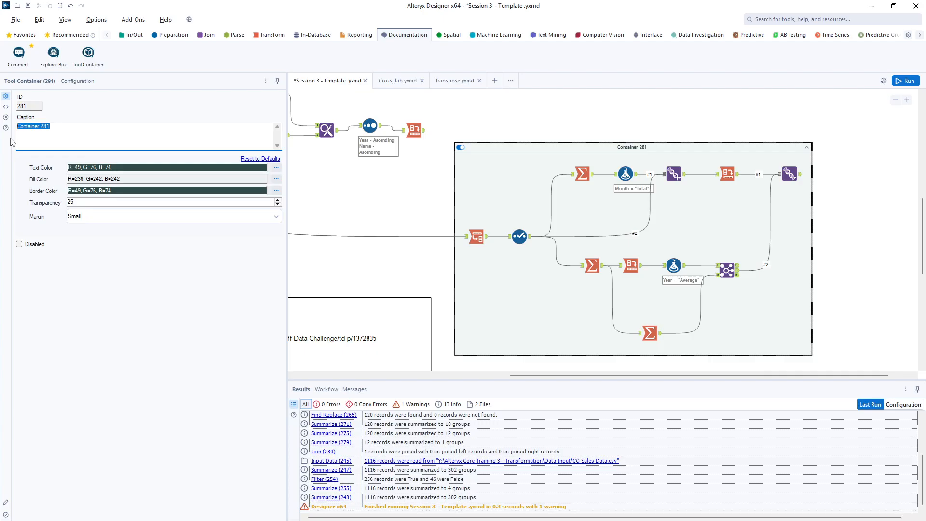
type("Creating all")
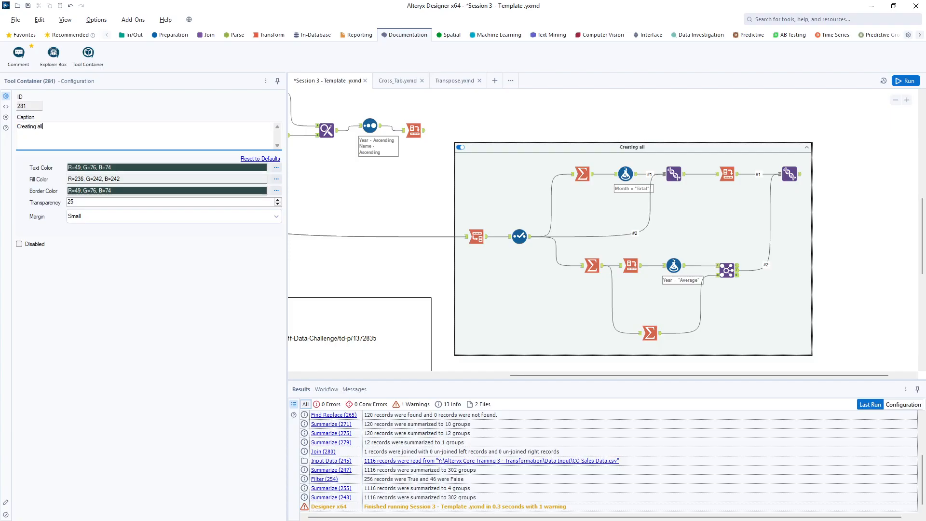
type(" totals for e")
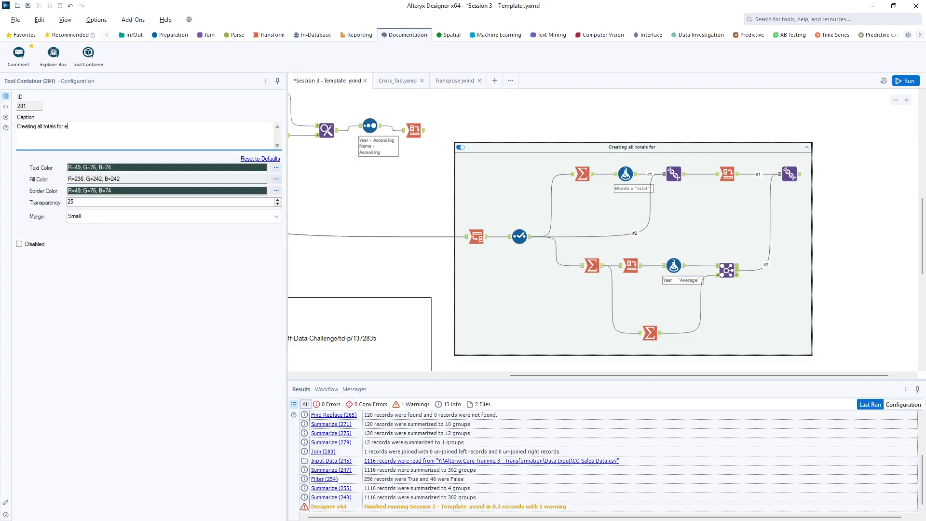
type("verything")
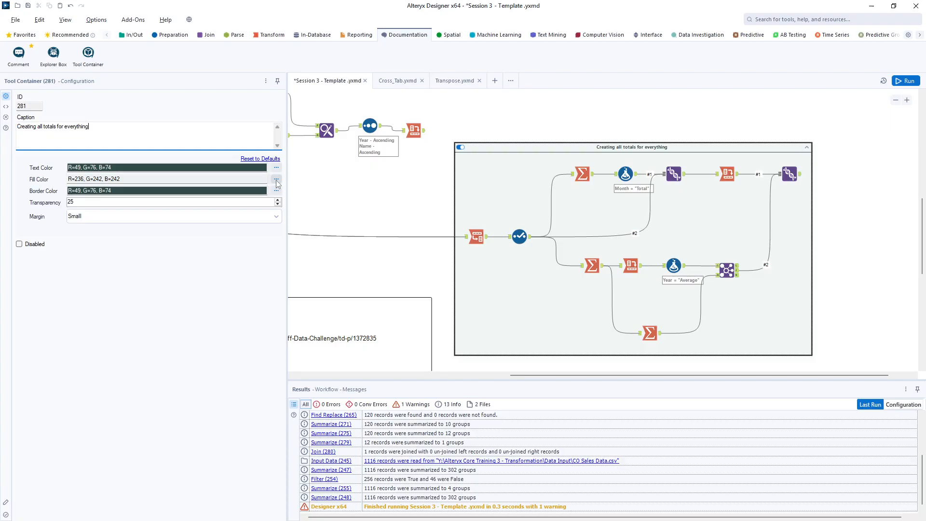
Step: Set the container's fill color to the basic lime green
left_click(276, 179)
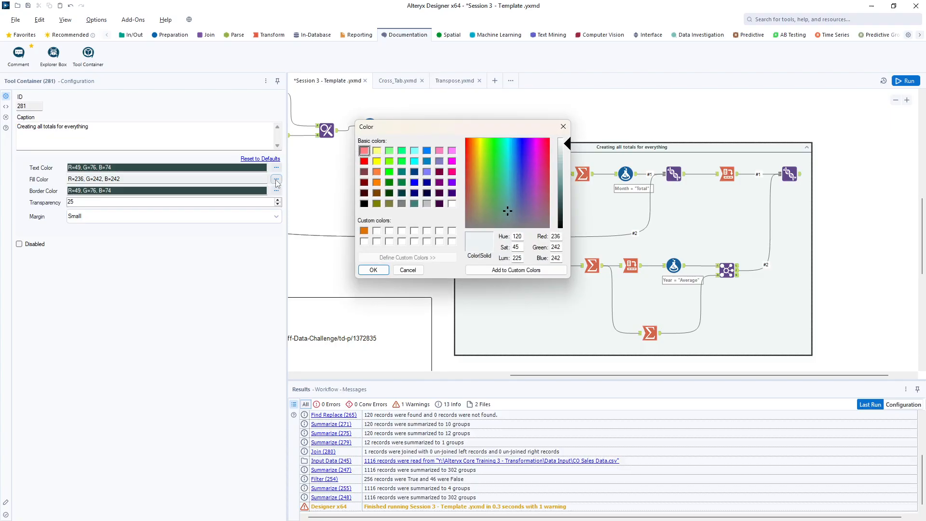
left_click(389, 172)
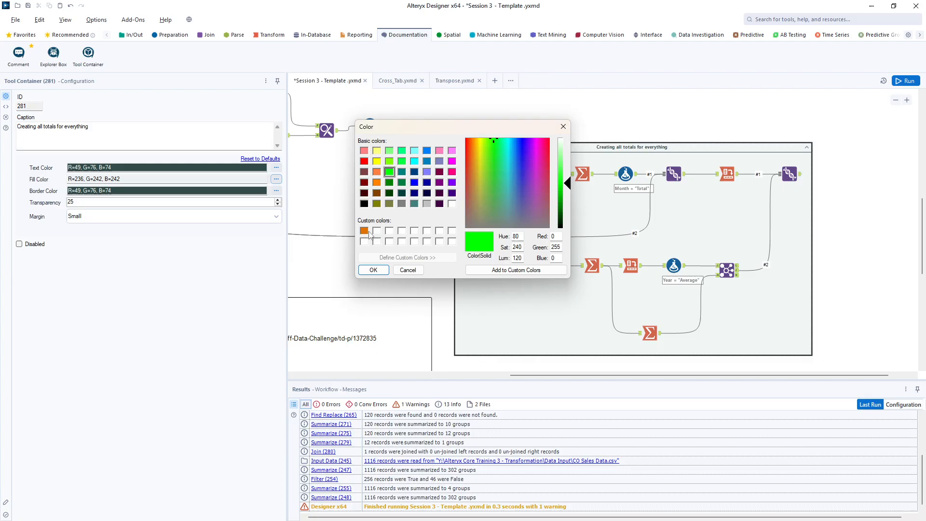
left_click(373, 270)
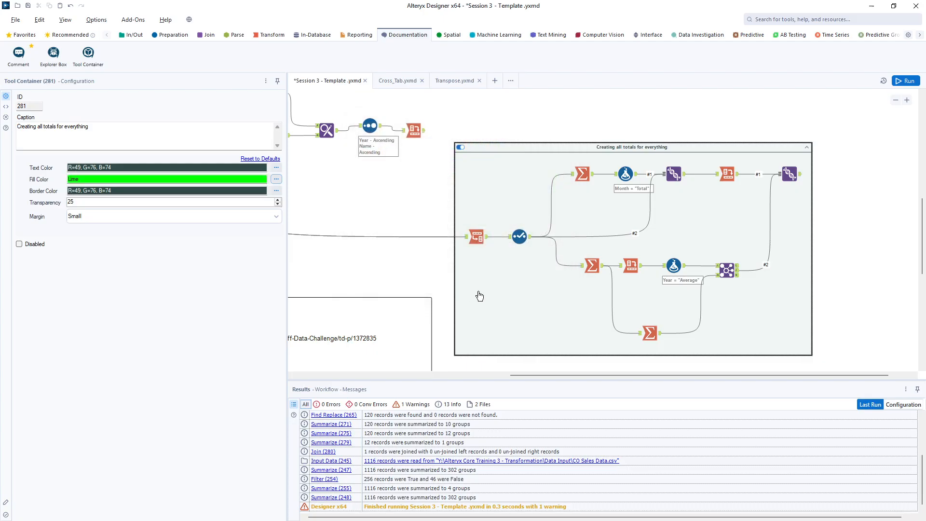
left_click(580, 125)
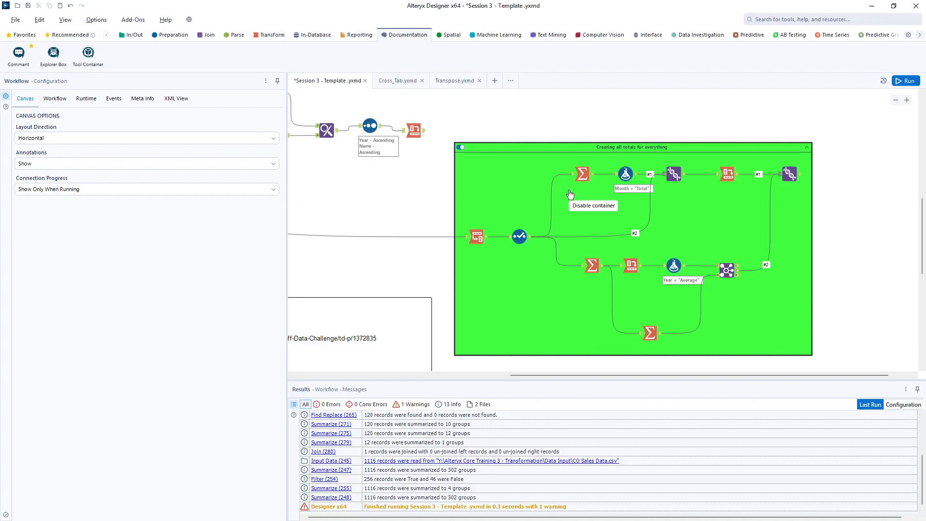
Step: Group the Summarize, Month formula, Union and Cross Tab of the upper branch in a nested container captioned "Yearly Sums"
left_click_drag(557, 155, 747, 205)
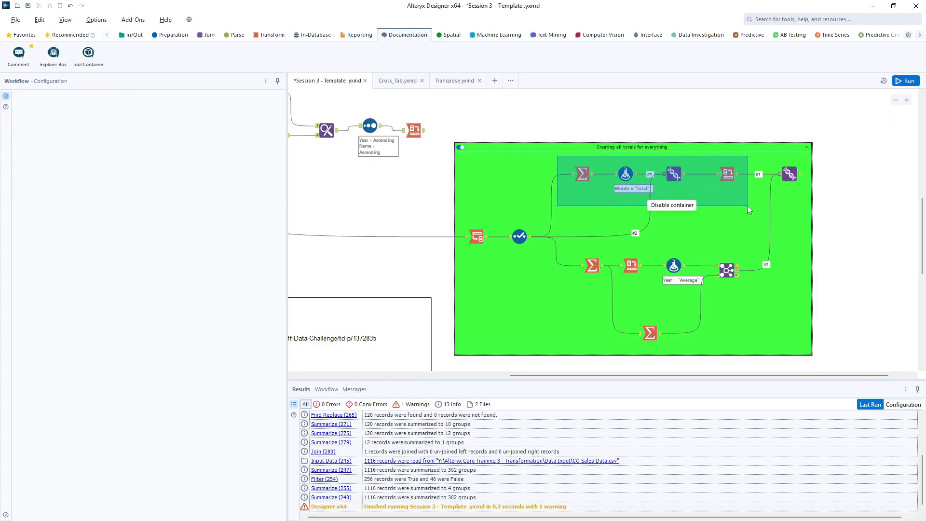
right_click(582, 174)
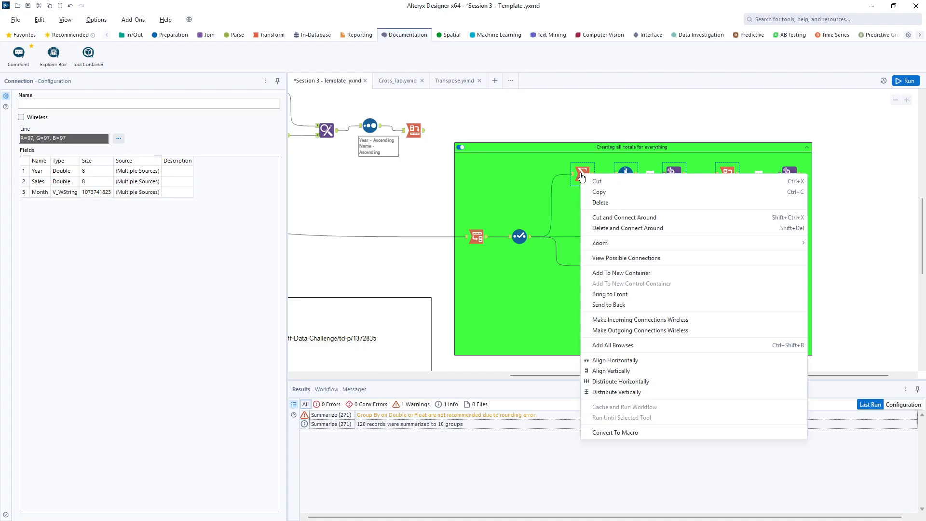
left_click(617, 273)
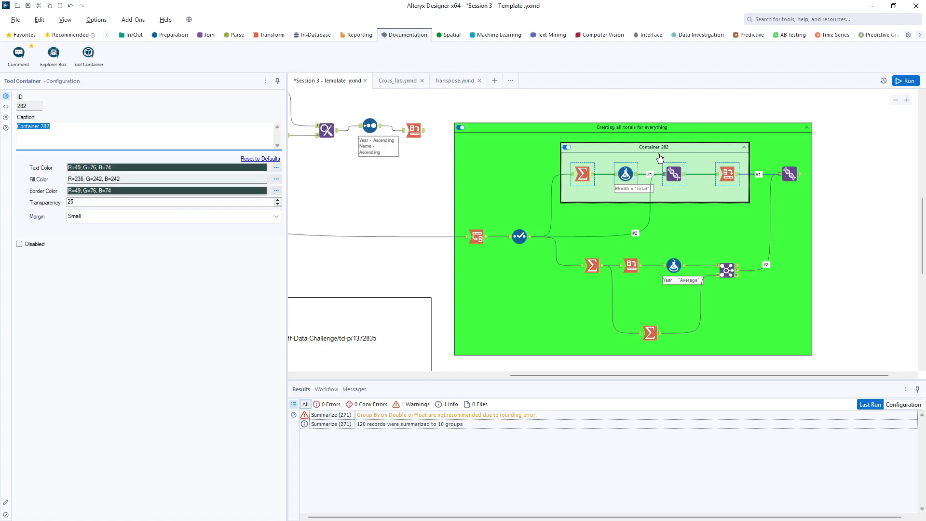
left_click(620, 155)
left_click_drag(118, 138, 16, 124)
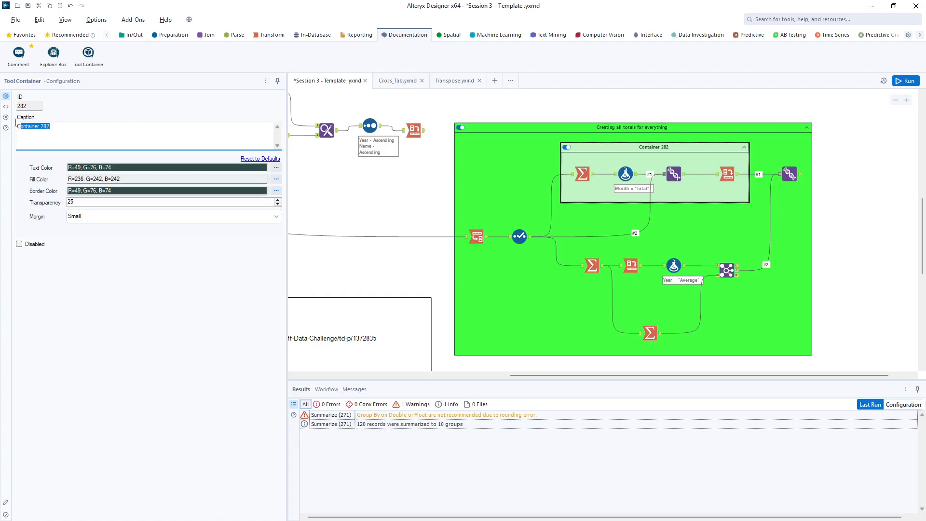
type("Yea")
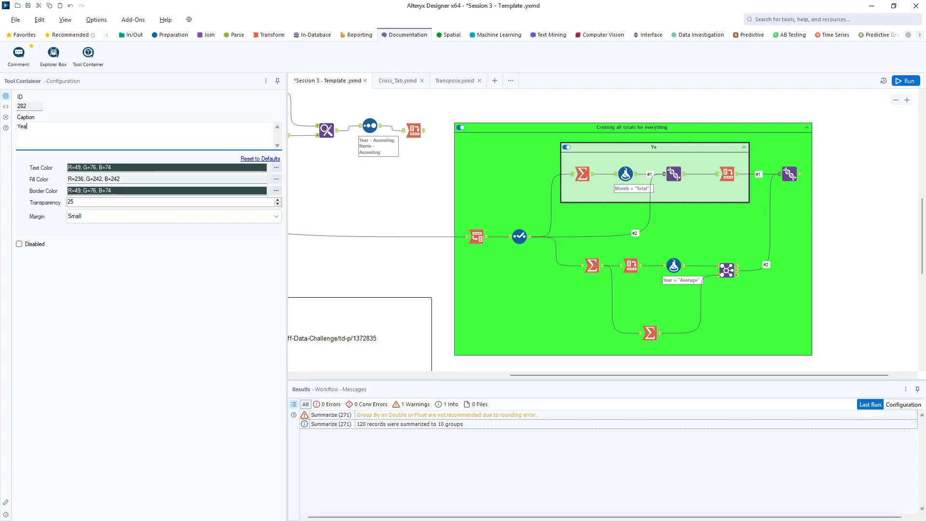
type("rly Sums")
left_click(487, 305)
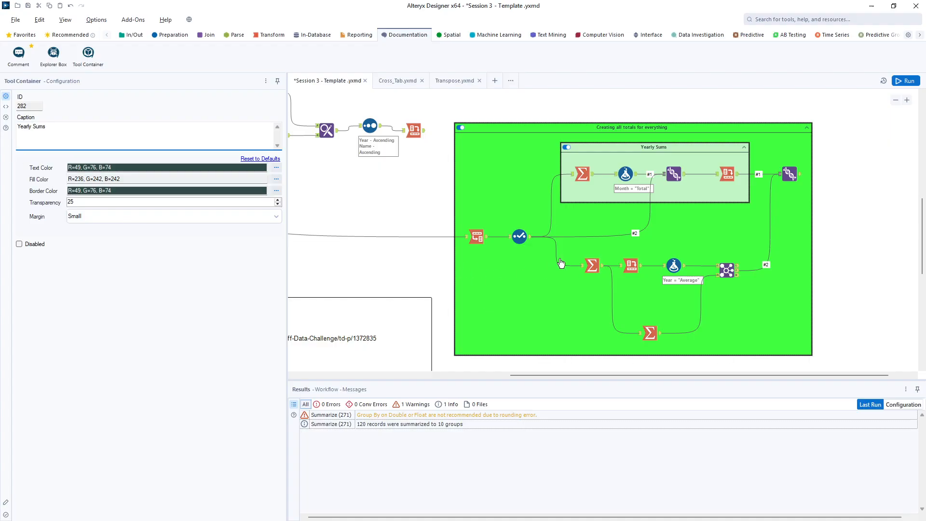
Step: Group the Summarize, Cross Tab and Year formula of the average branch in a nested container captioned "Monthly Sums"
left_click_drag(572, 246, 705, 283)
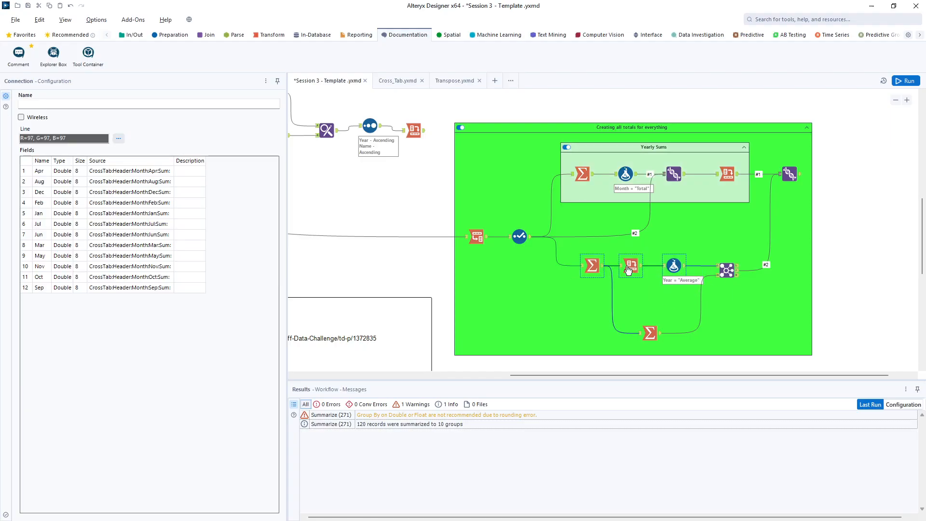
right_click(628, 270)
left_click(656, 344)
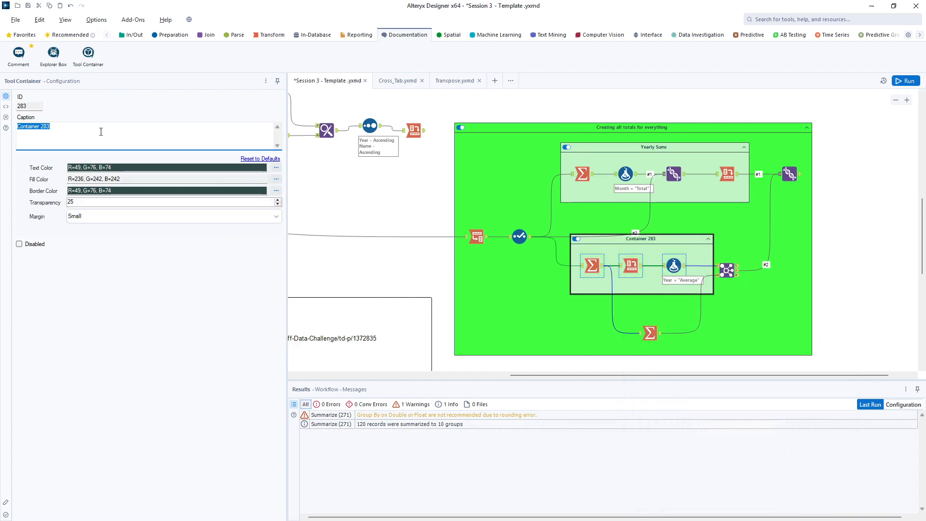
type("Monthly Sume")
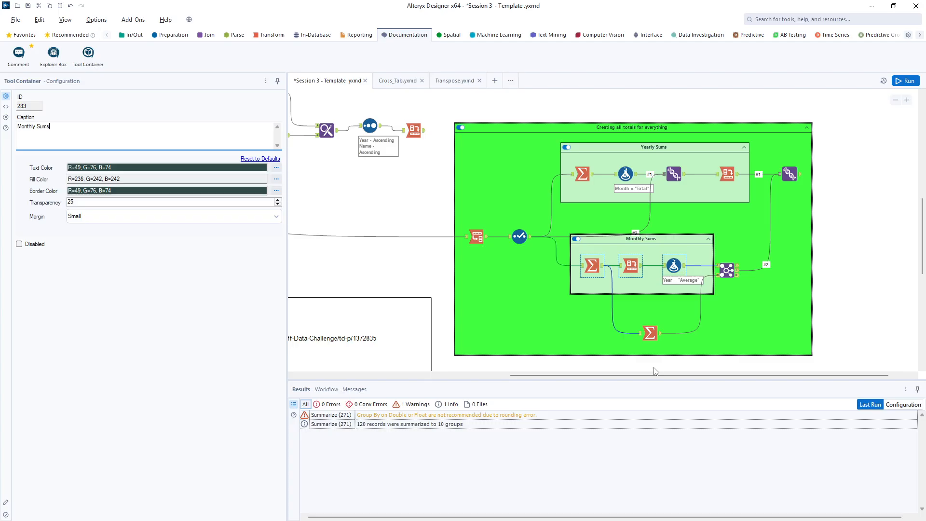
Step: Place the lower Summarize tool in its own nested container captioned "Grand Totals (Ave)"
left_click(649, 333)
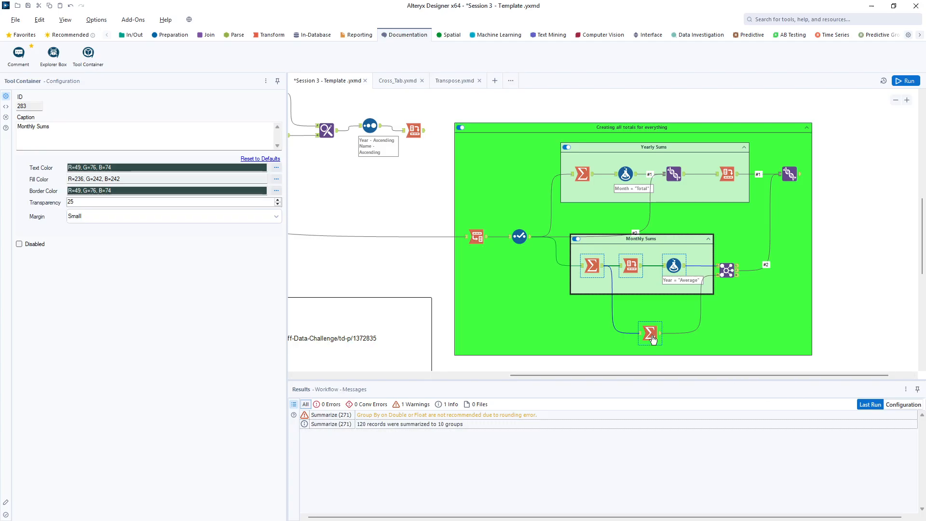
right_click(651, 336)
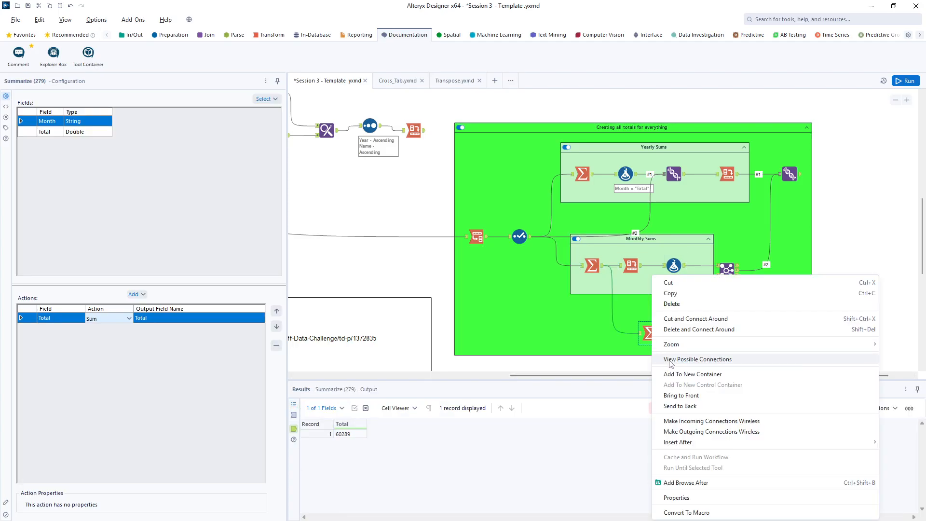
left_click(692, 374)
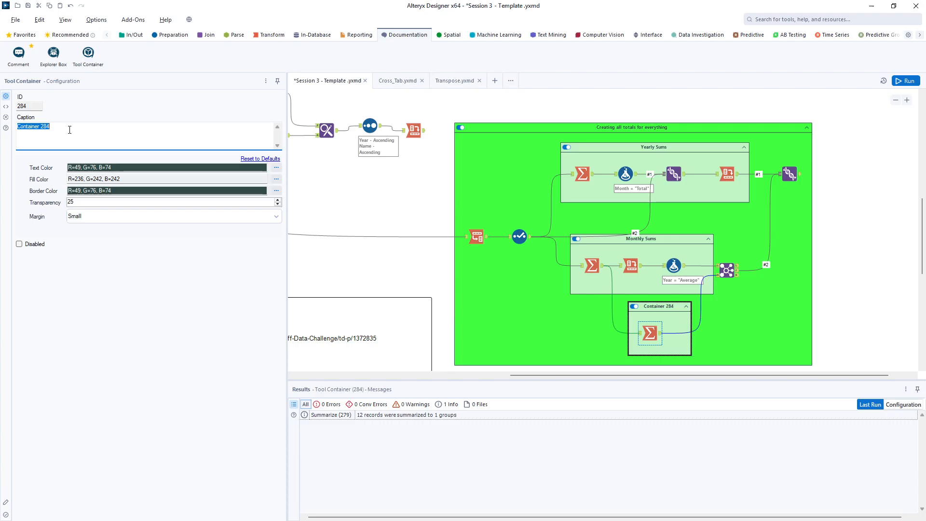
type("Gra")
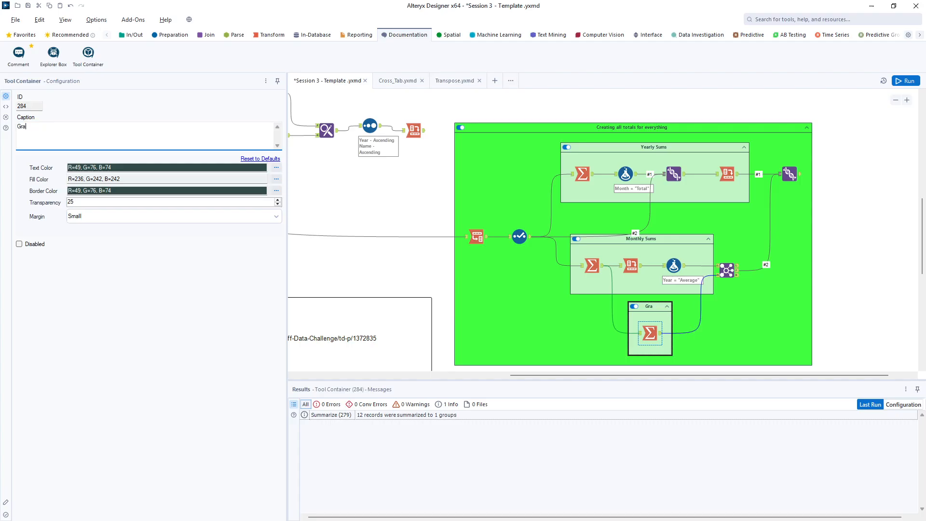
type("nd Totals")
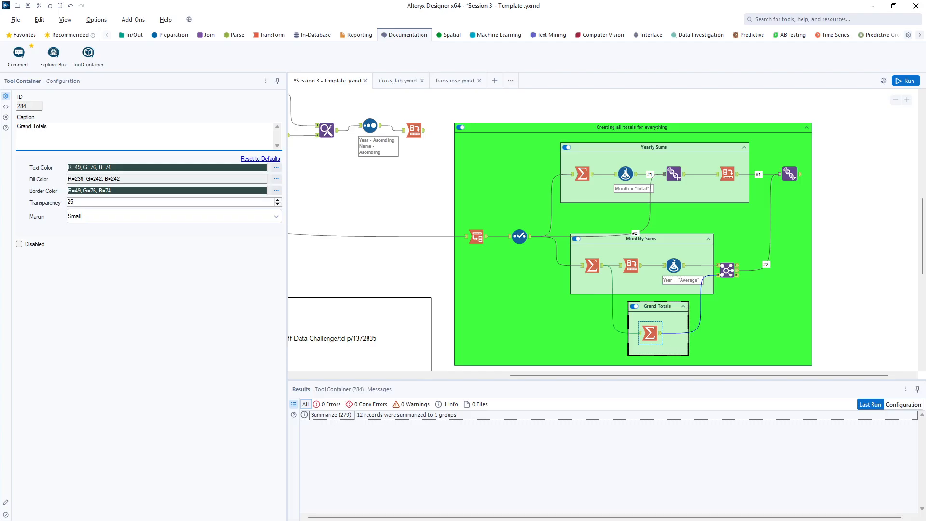
type(" (Ave")
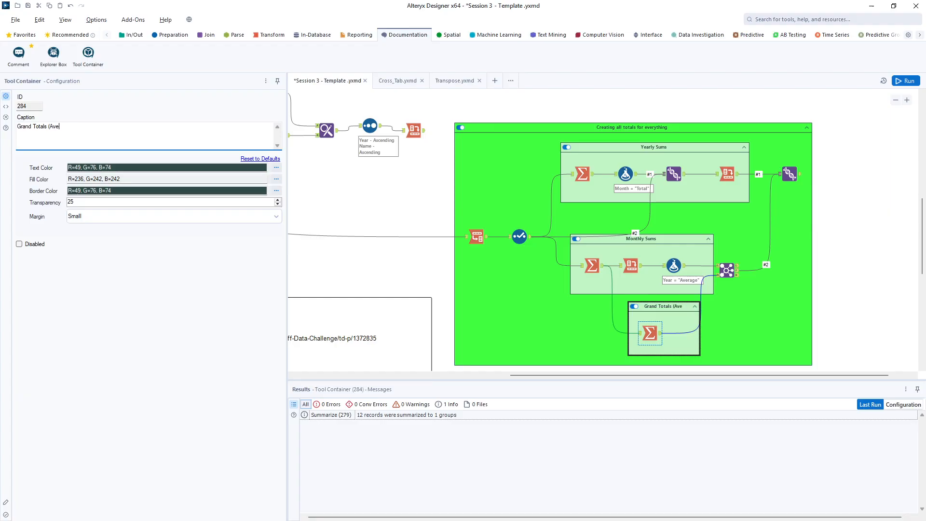
type(")")
Step: Change the caption of the "Monthly Sums" container to "Monthly Ave"
left_click(642, 239)
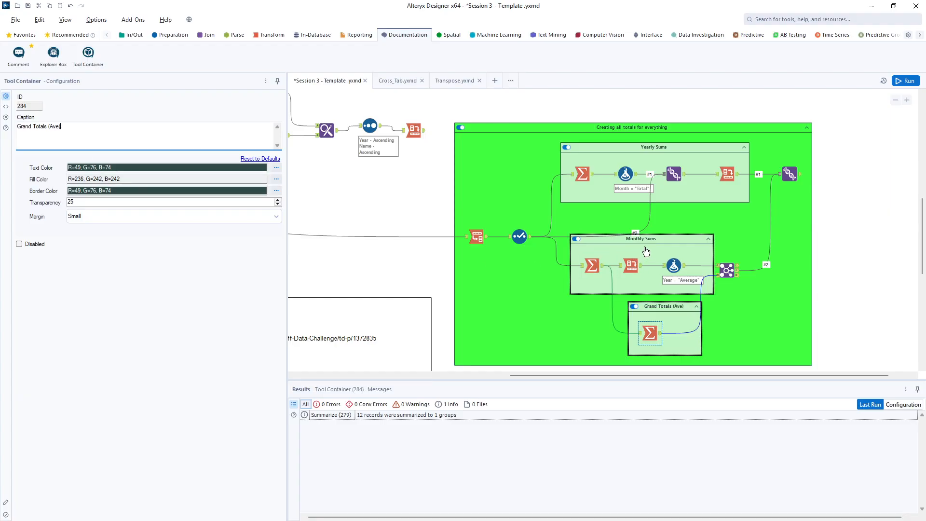
left_click(54, 124)
key("BackSpace")
key("BackSpace")
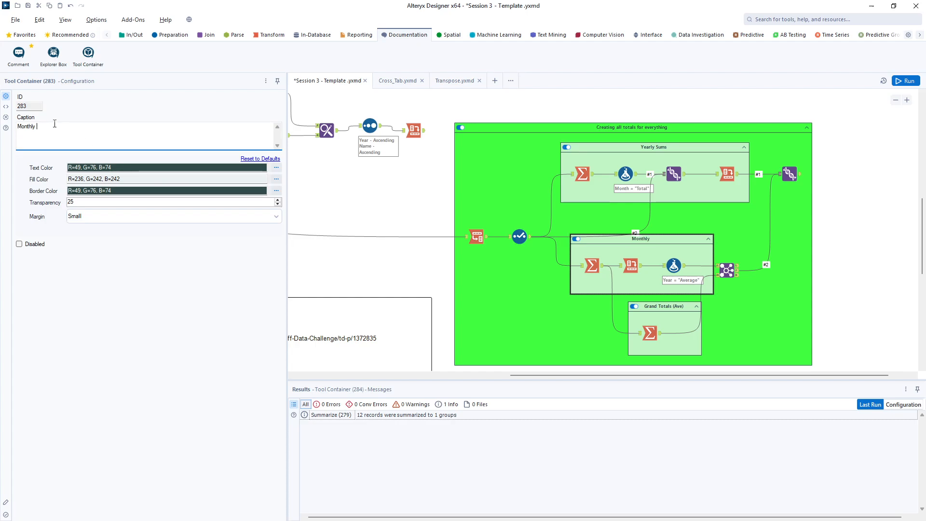
type("Ave")
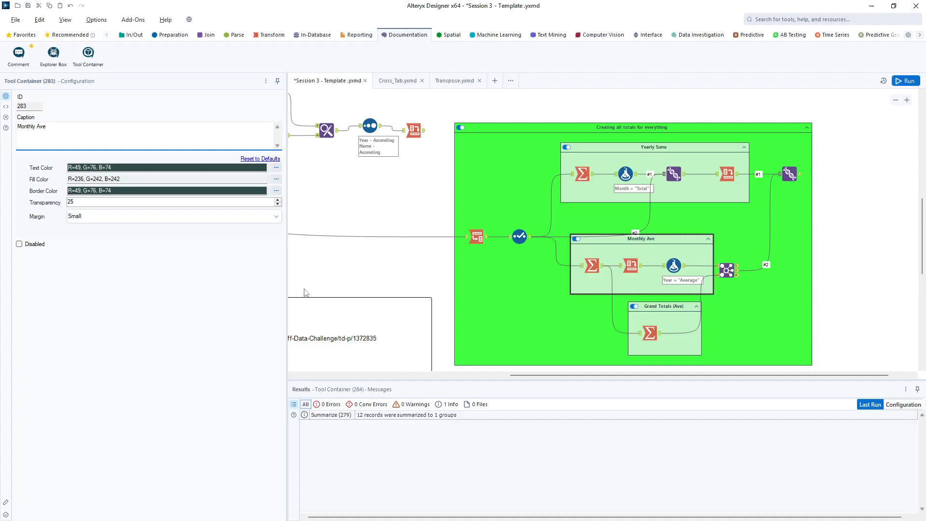
left_click(563, 342)
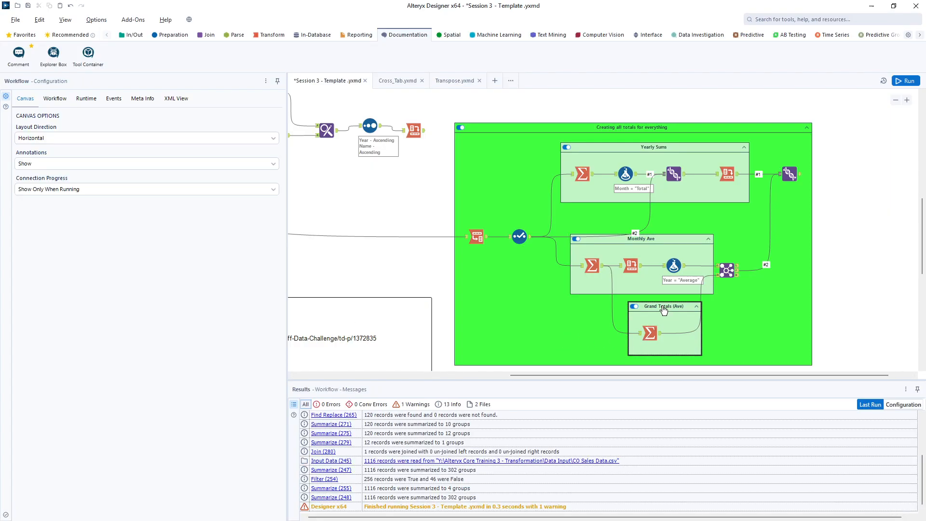
Step: Reposition the green container and its nested average containers, leaving a clear gap between Monthly Ave and Grand Totals (Ave)
left_click_drag(664, 306, 649, 316)
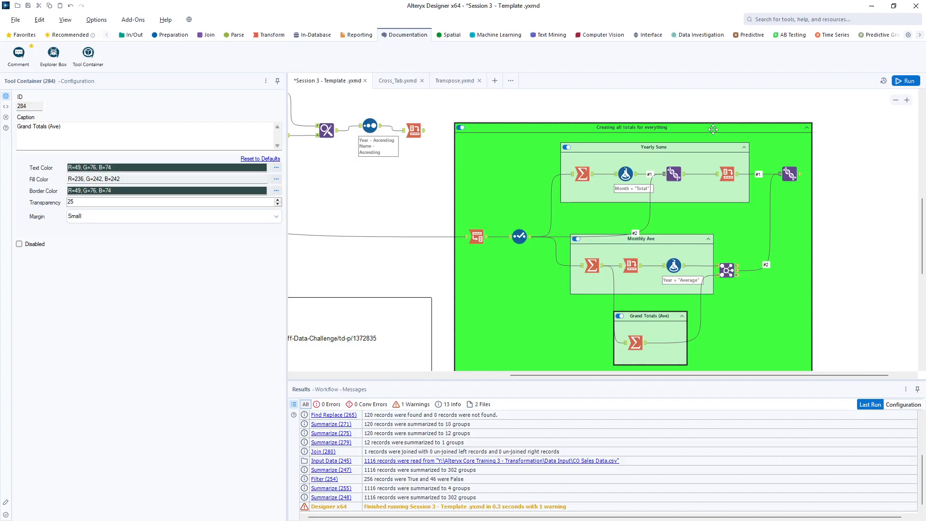
left_click_drag(713, 128, 685, 130)
mouse_move(673, 226)
left_mouse_down()
mouse_move(667, 199)
mouse_move(667, 209)
left_mouse_up()
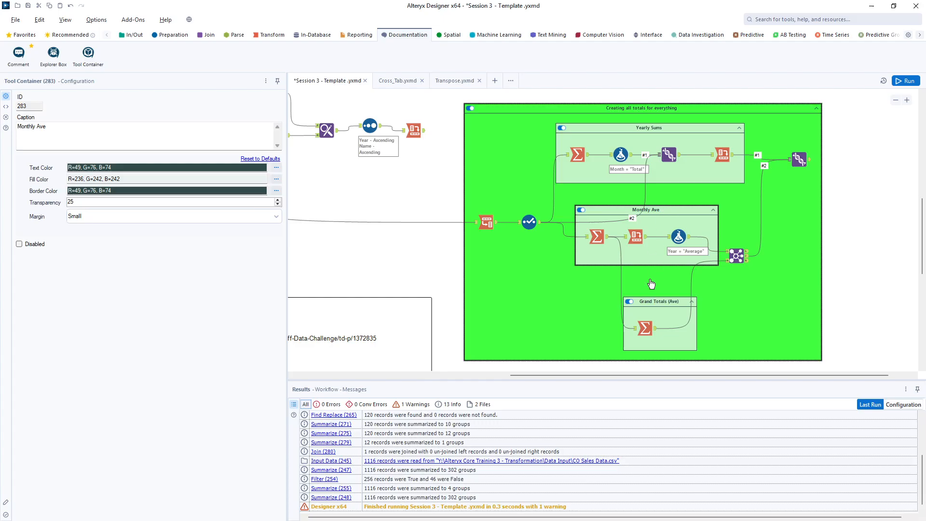
left_click_drag(652, 301, 636, 297)
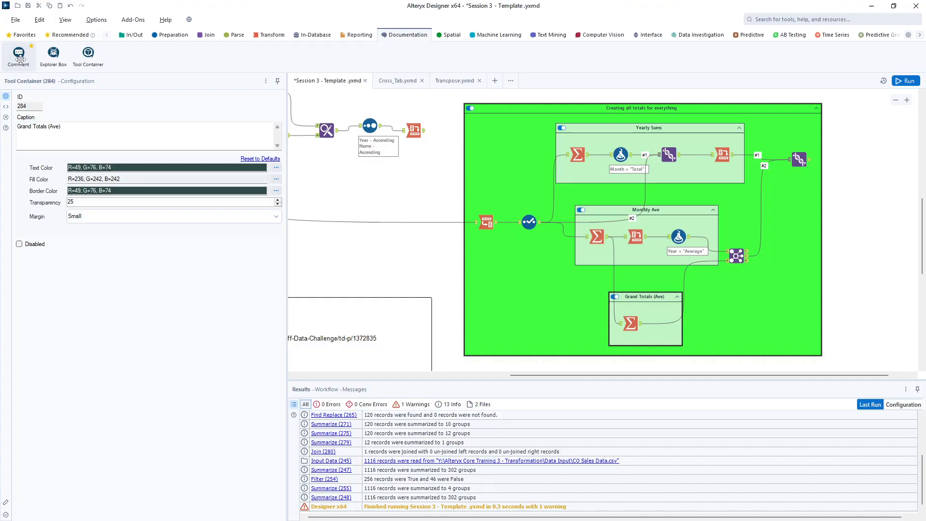
Step: Add a comment reading "Summing Up my years" below the tools in the Yearly Sums container
left_click_drag(18, 54, 618, 188)
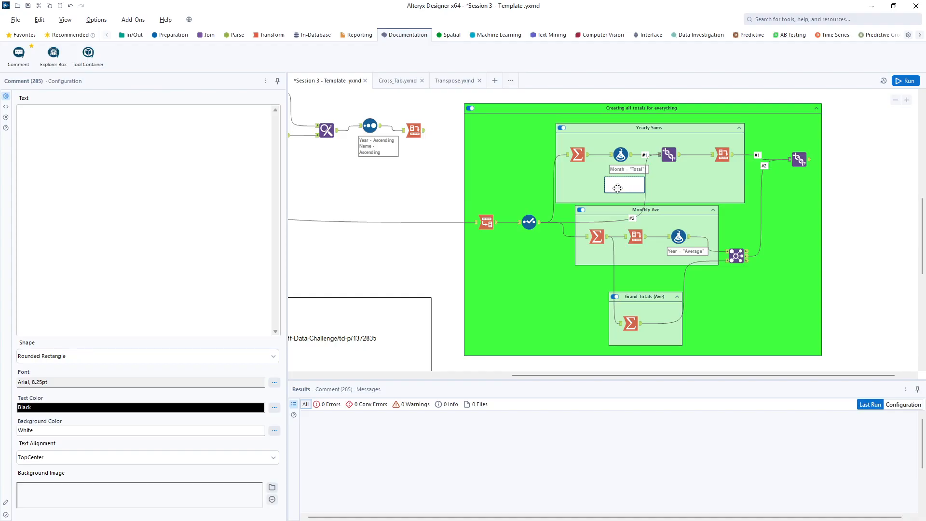
left_click(108, 120)
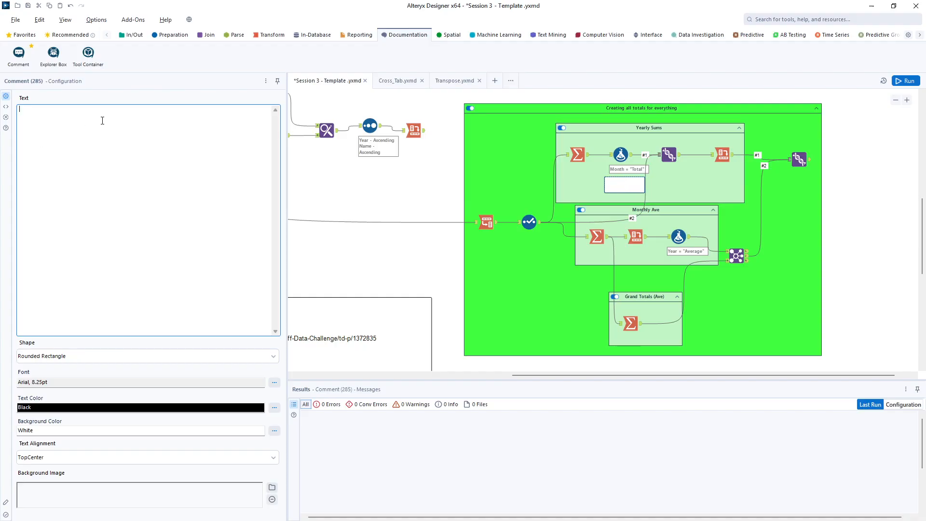
type("Summing Up my years")
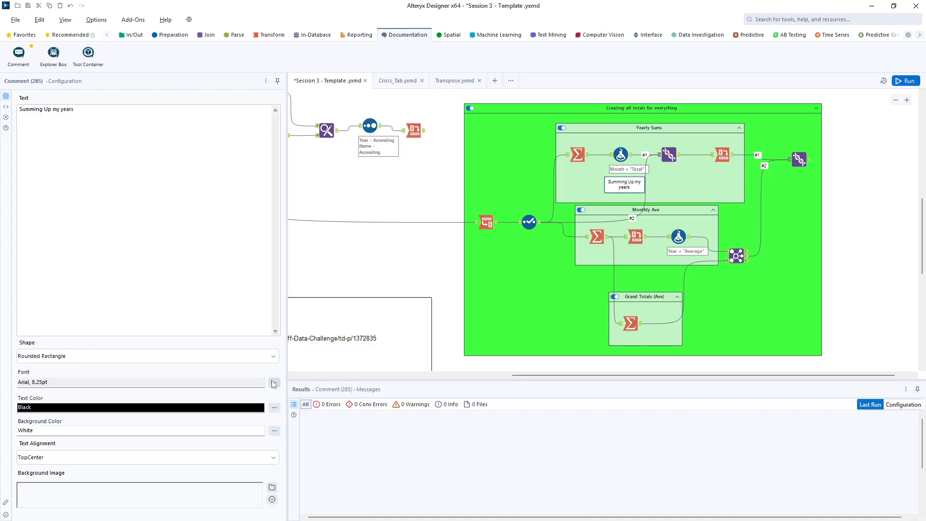
Step: Set the comment's font size to 16 and widen it to fit one line, moving the Monthly Ave container down for room
left_click(274, 383)
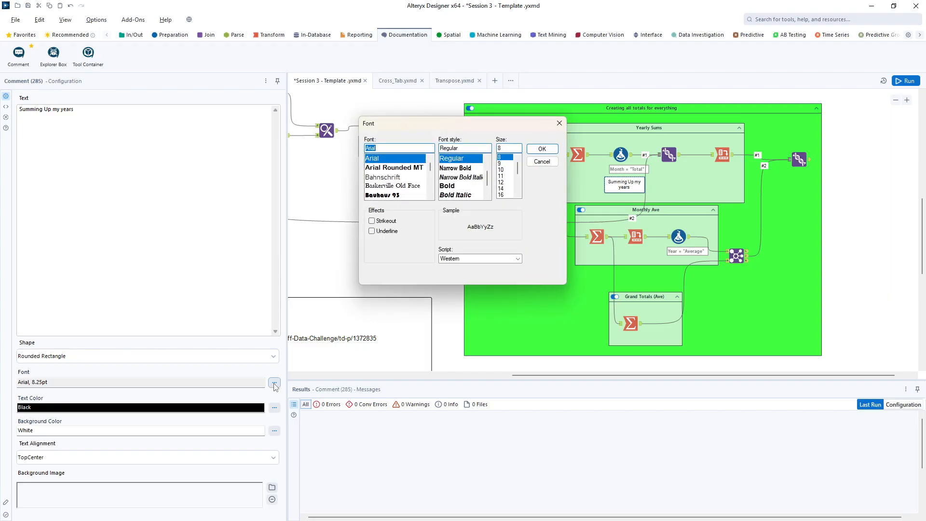
left_click(501, 195)
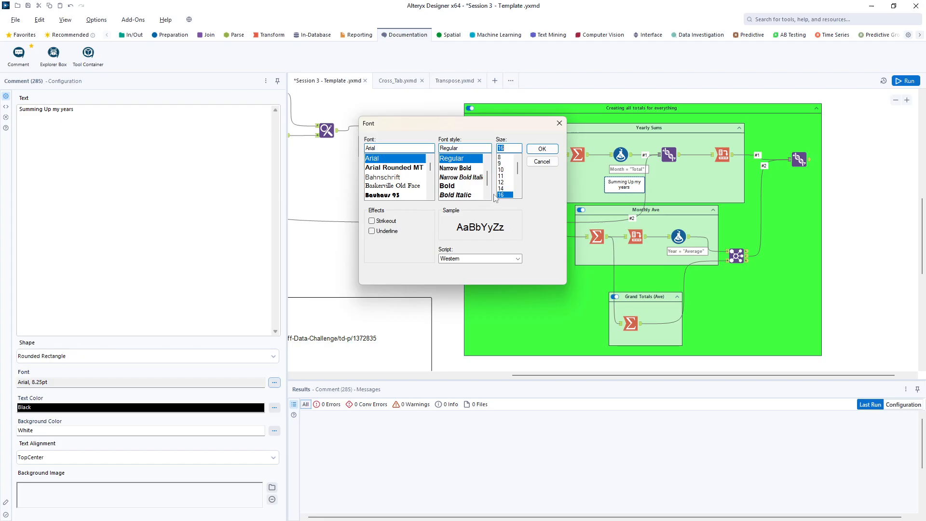
left_click(542, 149)
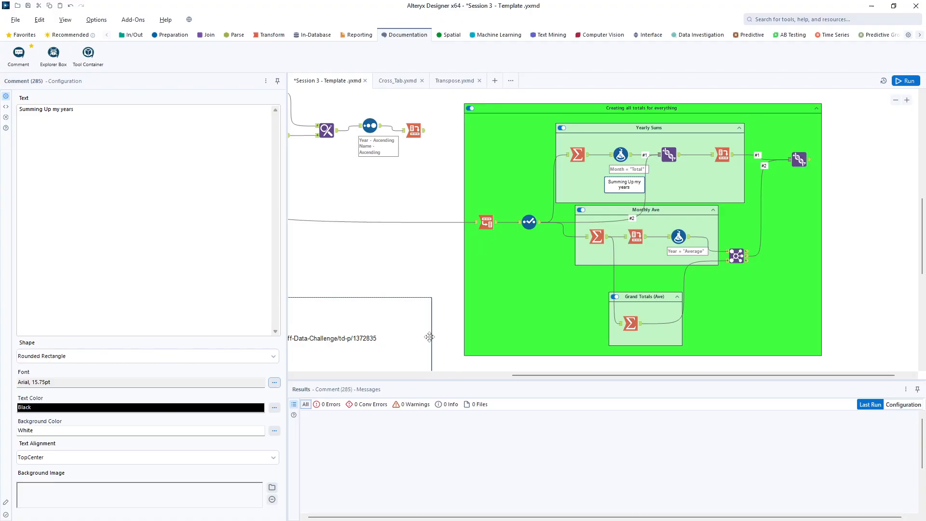
left_click(434, 264)
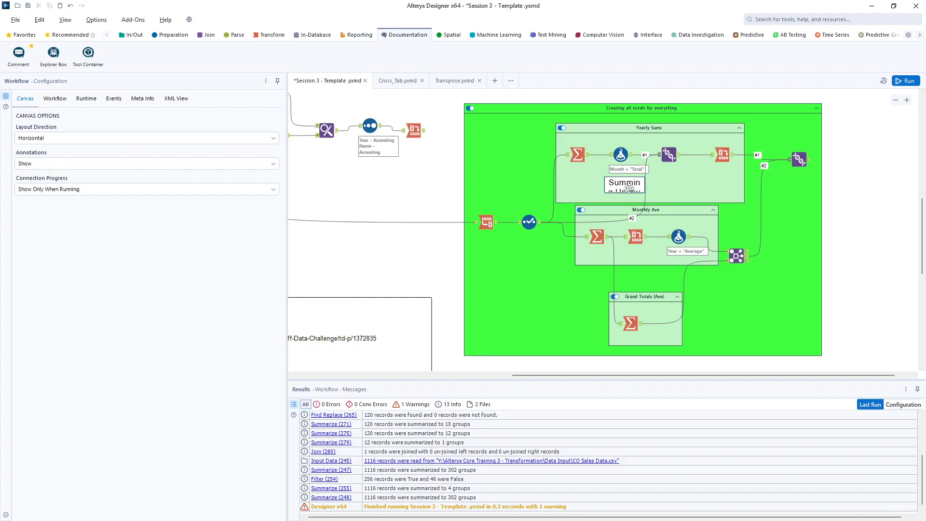
left_click_drag(648, 188, 687, 187)
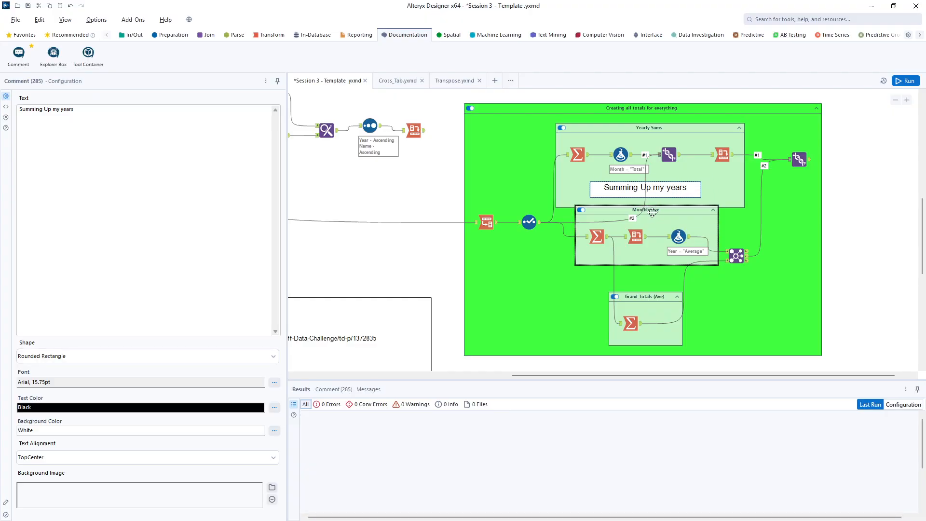
left_click_drag(650, 210, 651, 220)
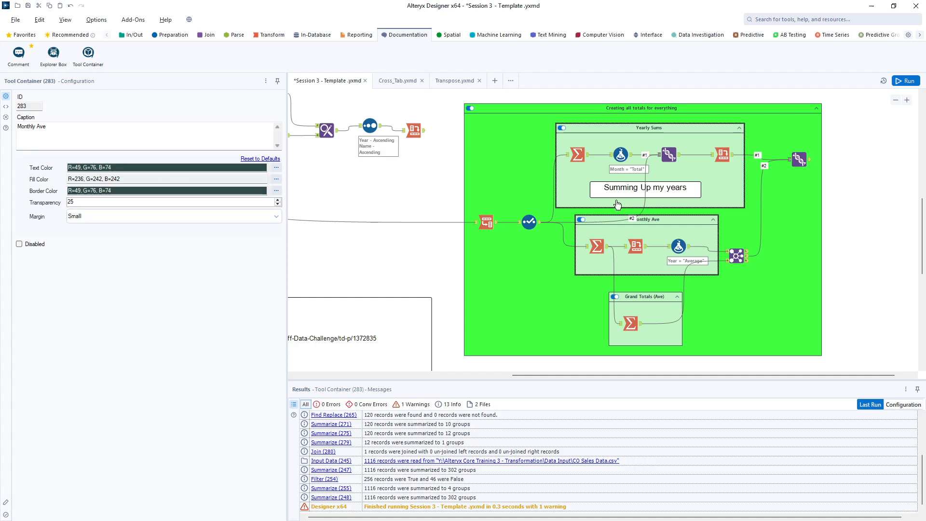
Step: Set the background color of the "Summing Up my years" comment to the basic light yellow
left_click(655, 191)
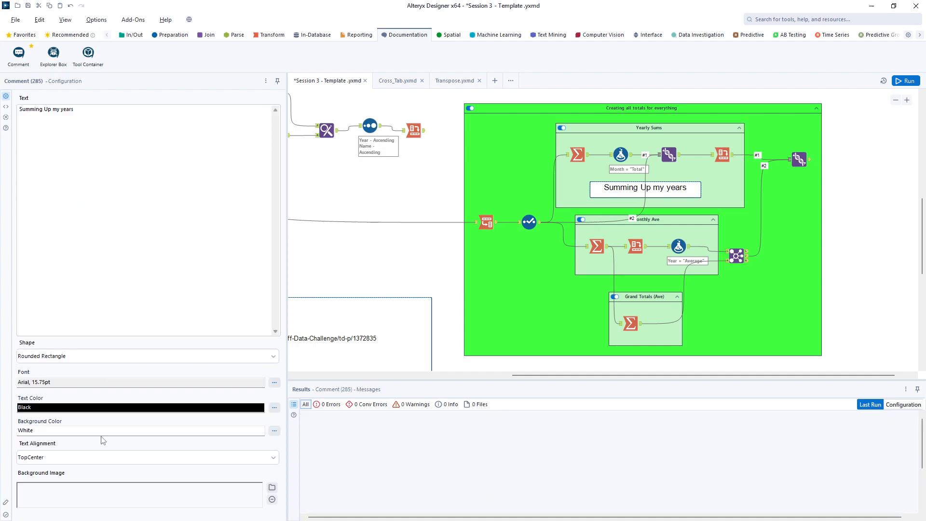
left_click(274, 430)
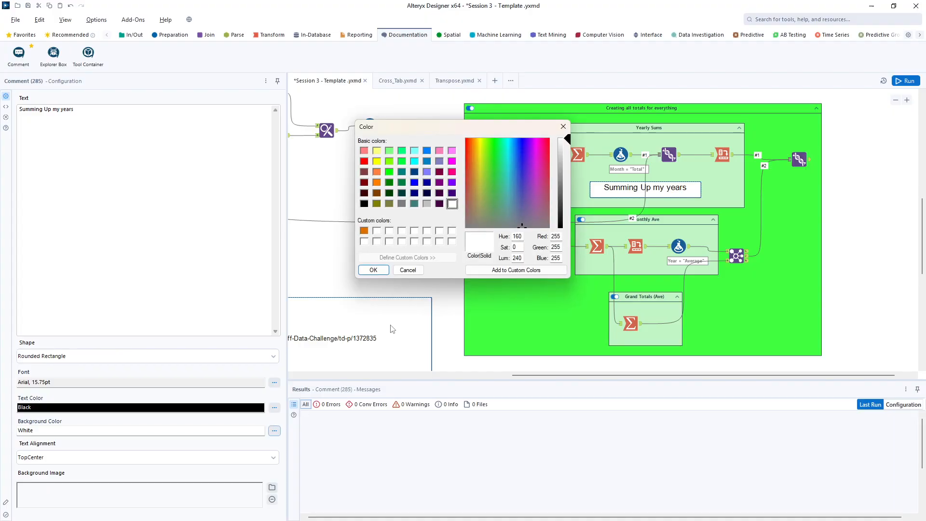
left_click(376, 151)
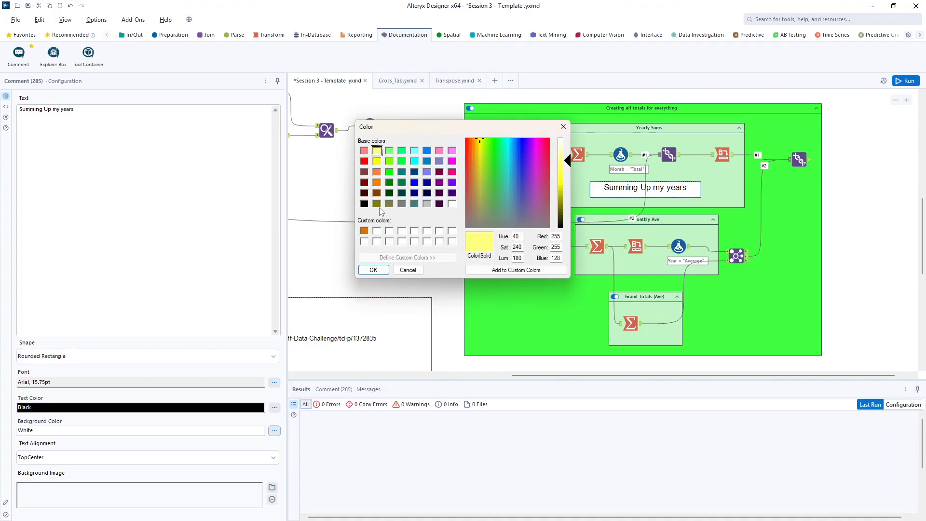
left_click(374, 270)
left_click(433, 271)
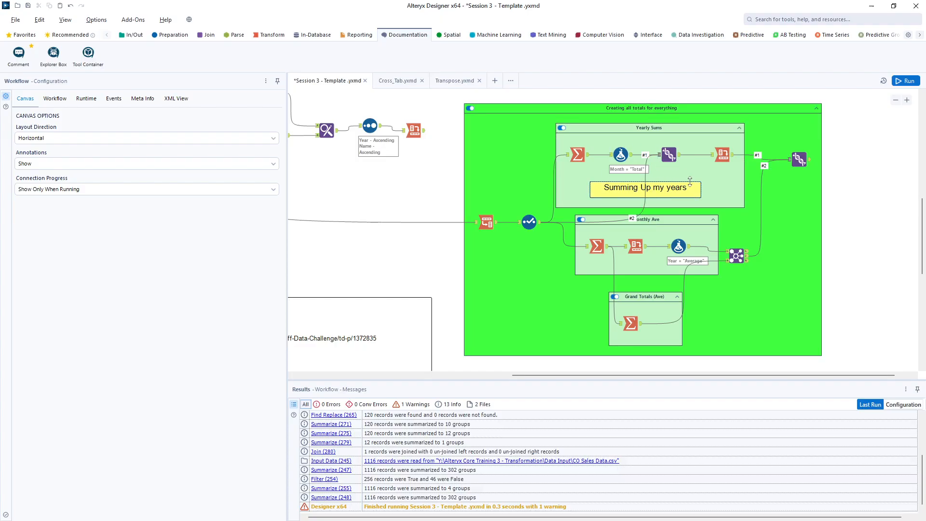
Step: Copy the yellow comment into the Monthly Ave container, beneath its tools, and keep the Grand Totals (Ave) container clear below it
left_click(661, 190)
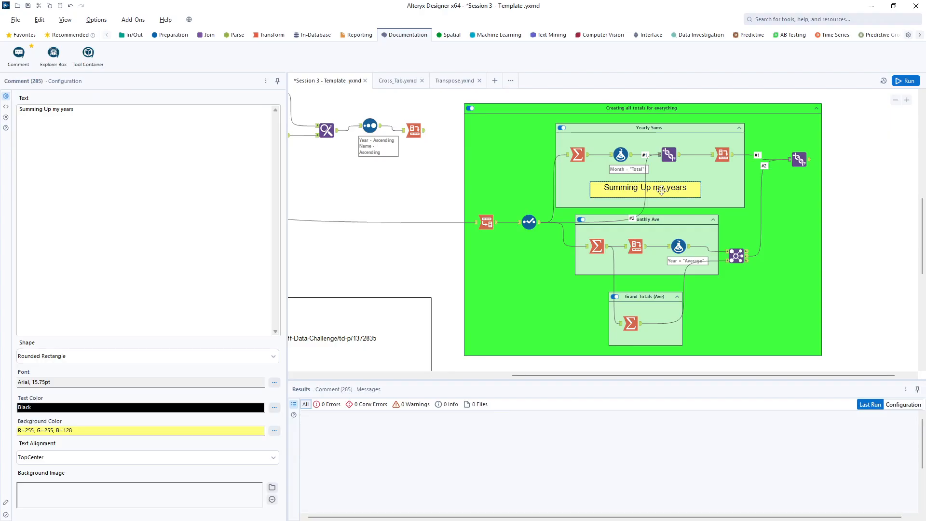
left_click(642, 266)
key("ctrl+v")
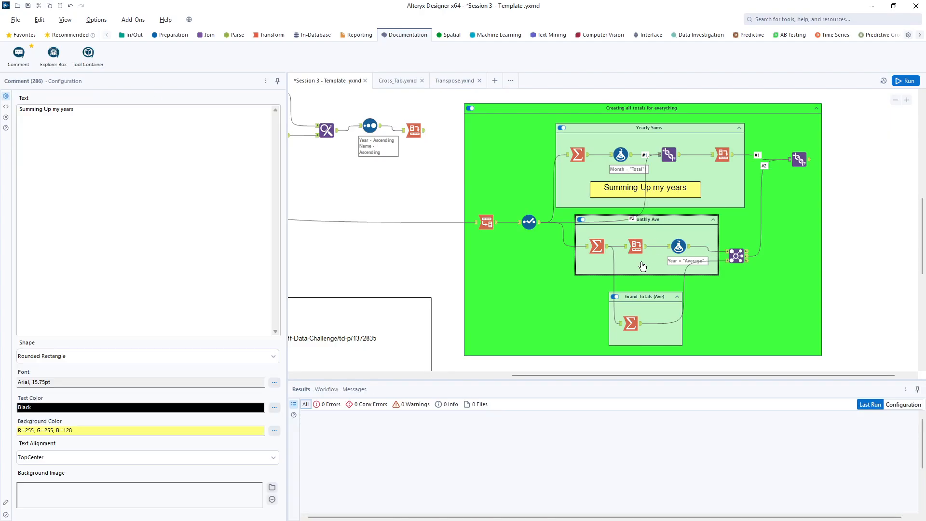
left_click_drag(677, 273, 646, 307)
Step: Change the copied comment's text to "Monthly Averages"
triple_click(59, 129)
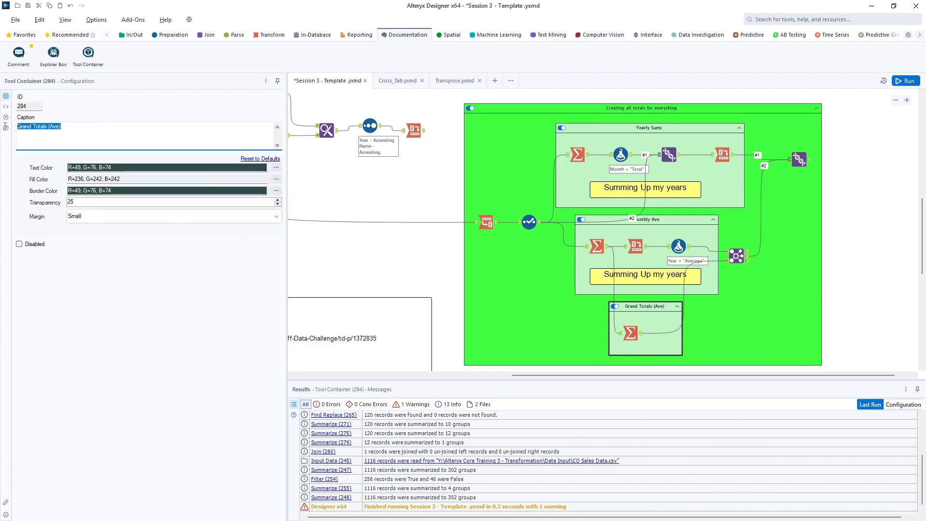
left_click(655, 278)
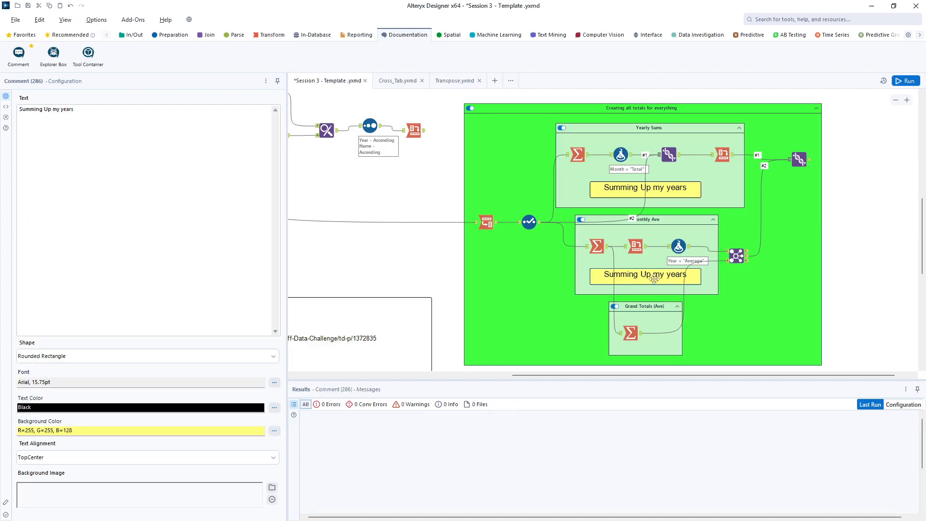
left_click_drag(79, 122, 25, 109)
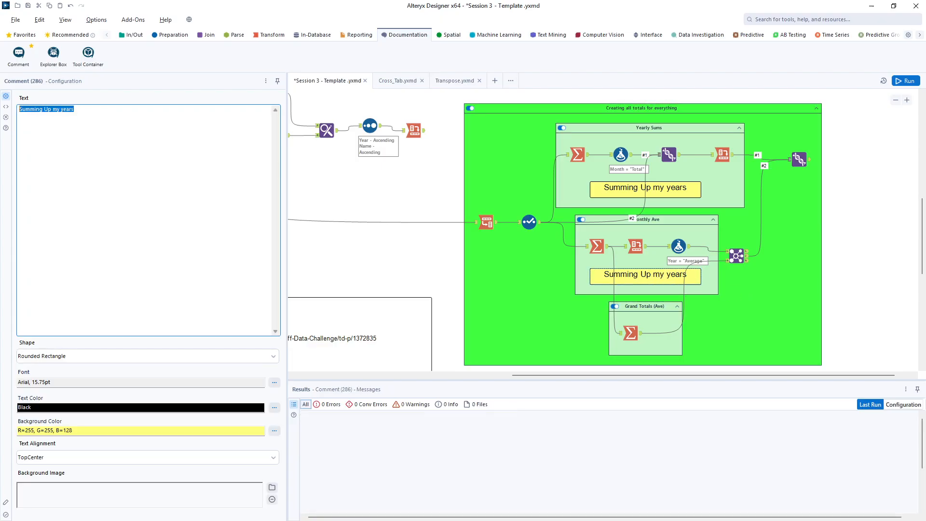
type("MOnthly ")
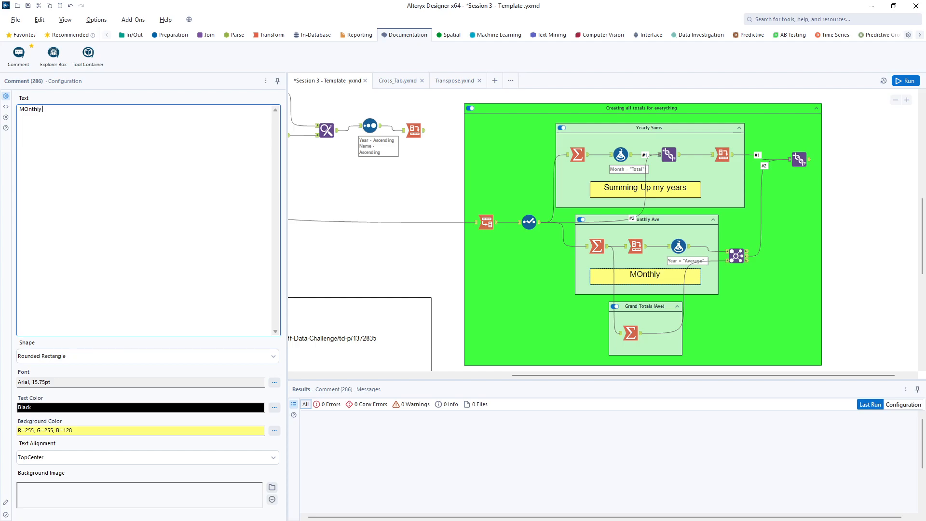
type("Averages")
key("BackSpace")
type("o")
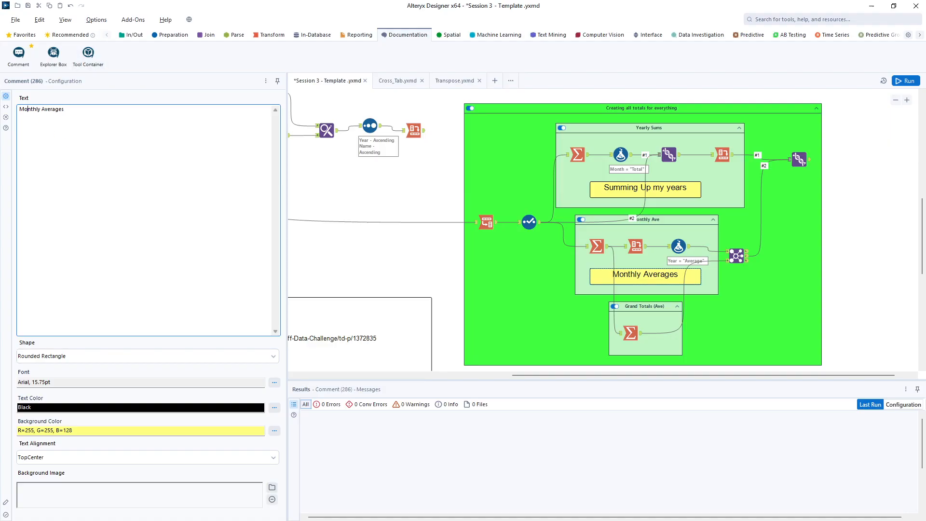
left_click(746, 298)
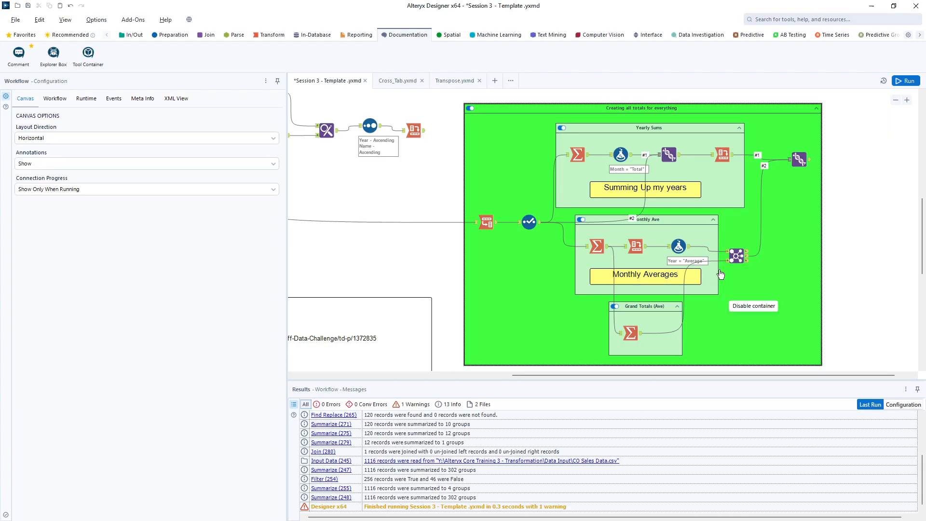
Step: Move the Monthly Ave and Grand Totals (Ave) containers further down and shift the Join tool slightly to even out the spacing
left_click_drag(658, 219, 658, 227)
left_click_drag(655, 305, 650, 320)
left_click(737, 257)
left_click_drag(738, 259, 748, 263)
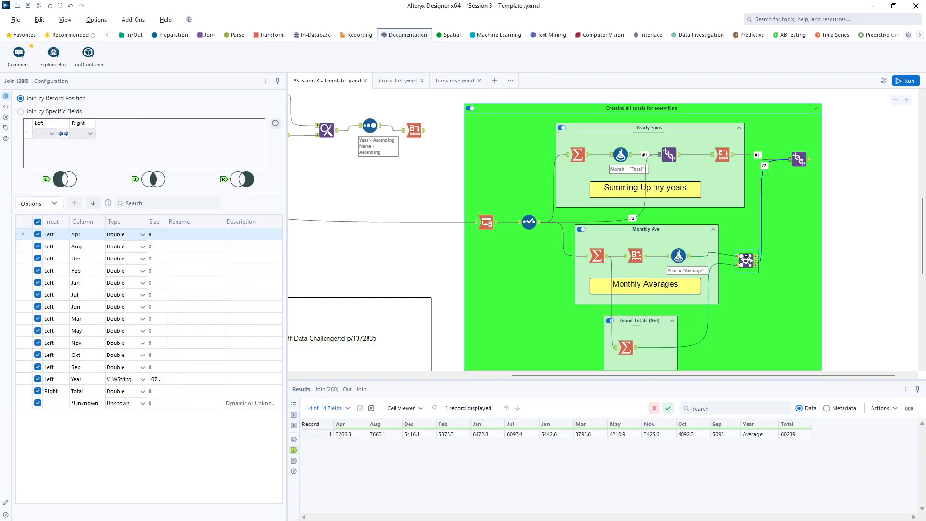
Step: Straighten the layout: level the final Union with Yearly Sums, Transpose and Select with Monthly Ave, and shift Grand Totals (Ave) slightly right
left_click_drag(798, 159, 798, 154)
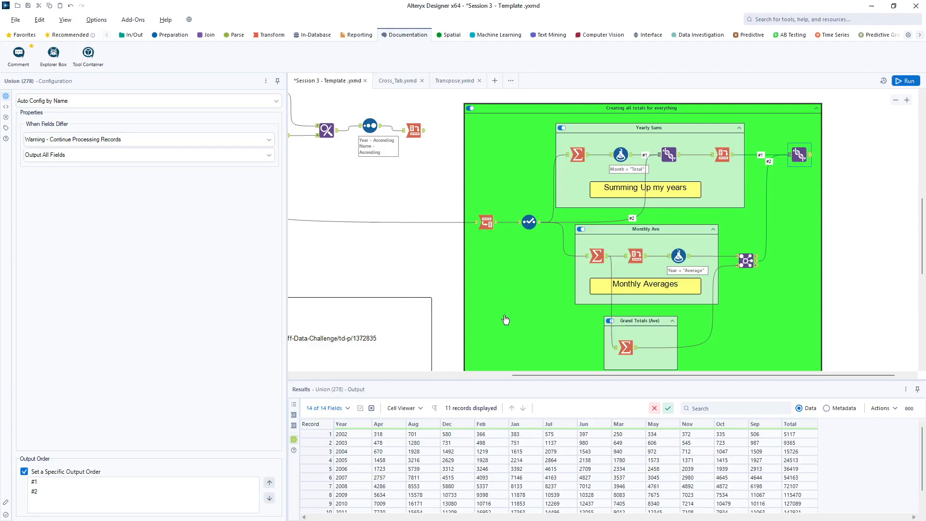
left_click_drag(479, 200, 530, 259)
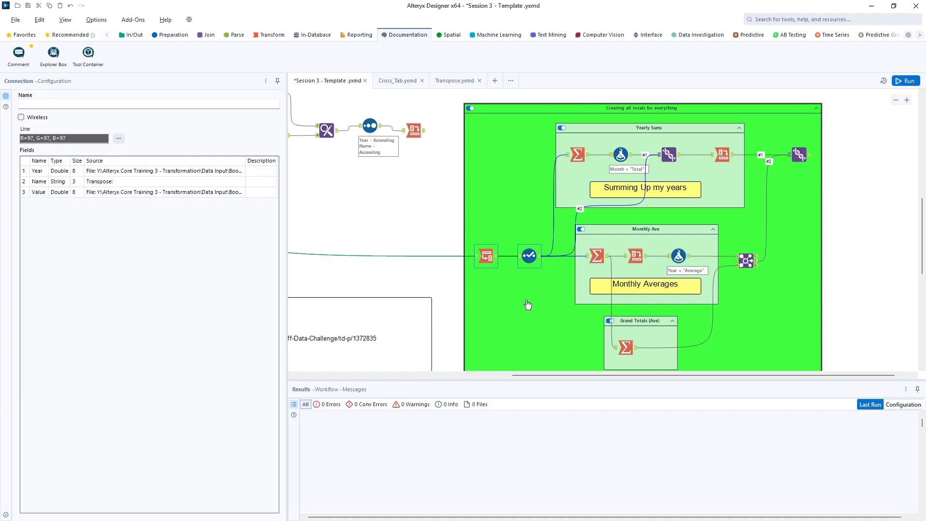
scroll(530, 301, "down", 1)
scroll(527, 303, "up", 1)
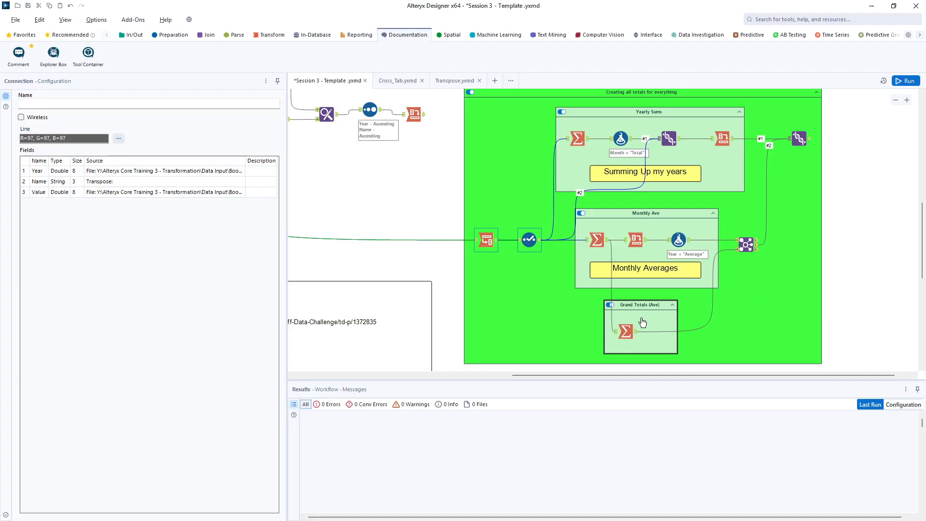
left_click_drag(638, 305, 652, 304)
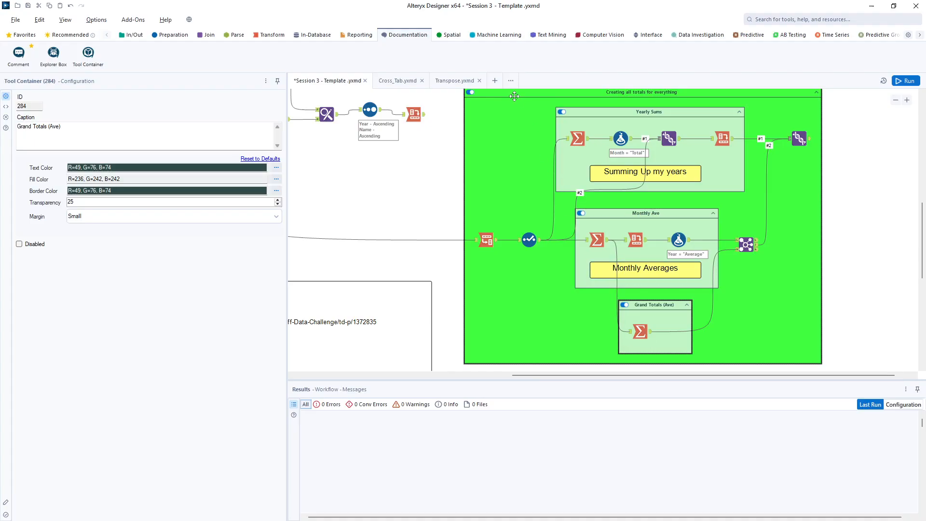
scroll(515, 179, "up", 1)
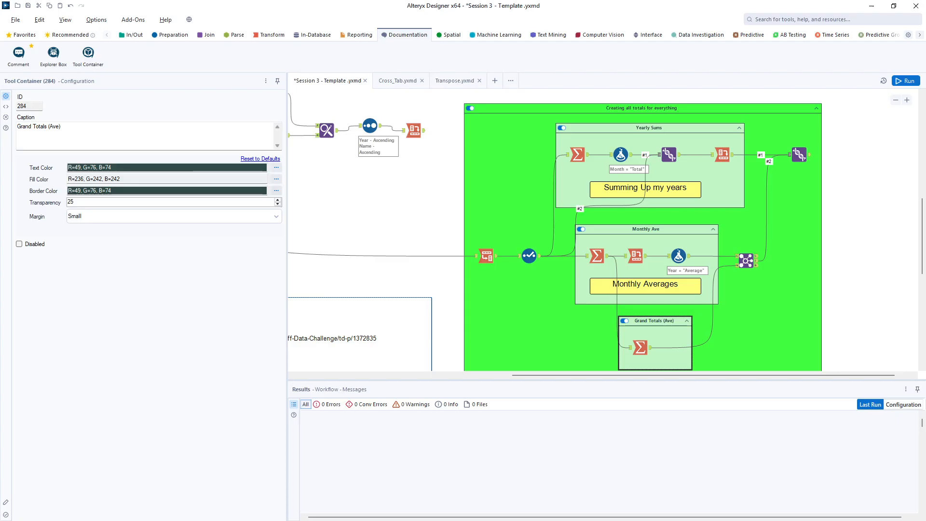
Step: Annotate the Transpose tool with "Pivot the data to make it easier to work with"
left_click(487, 257)
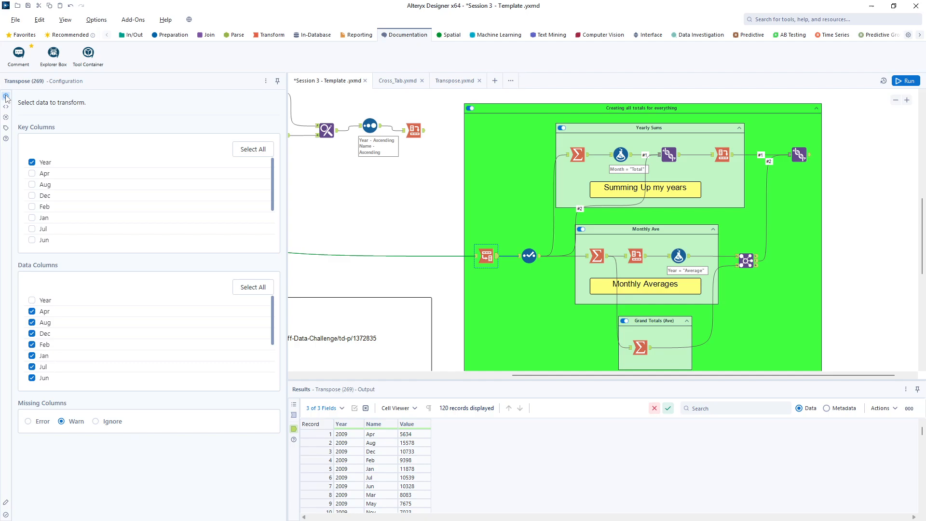
left_click(6, 129)
left_click(45, 192)
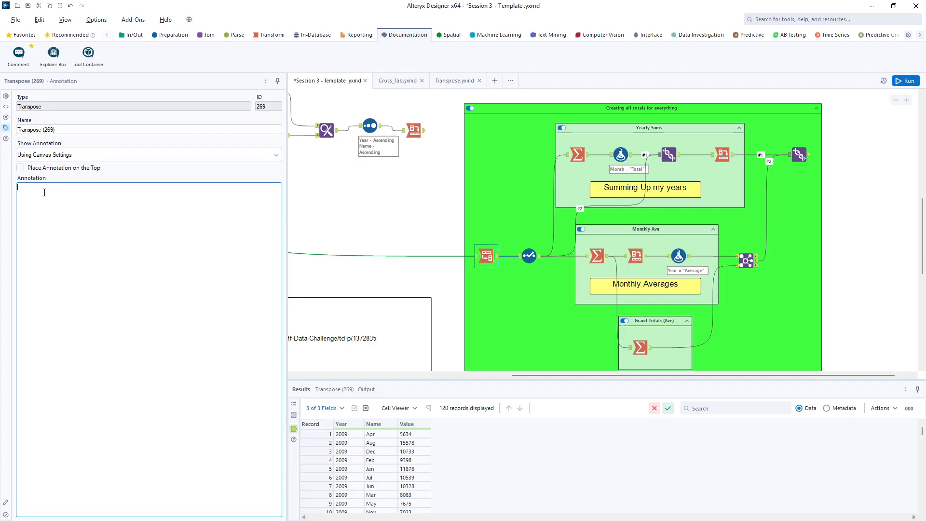
type("Pivot the data to make it easier to work with")
left_click(501, 319)
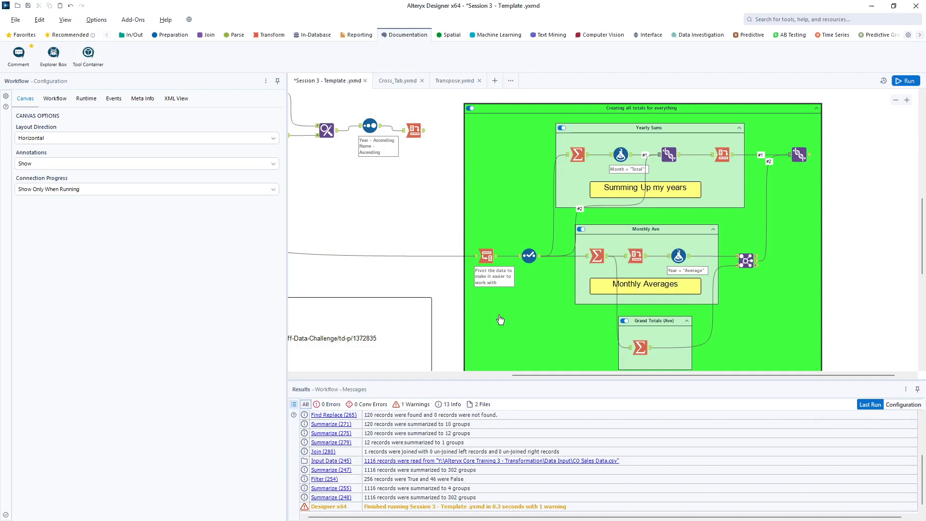
Step: Annotate the Select tool after the Transpose with "Renamed the Columns"
left_click(531, 261)
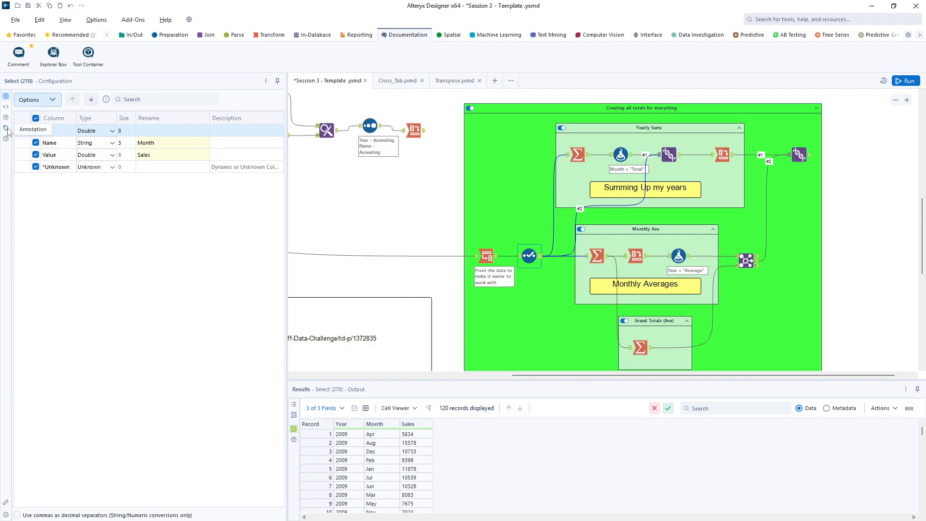
left_click(6, 128)
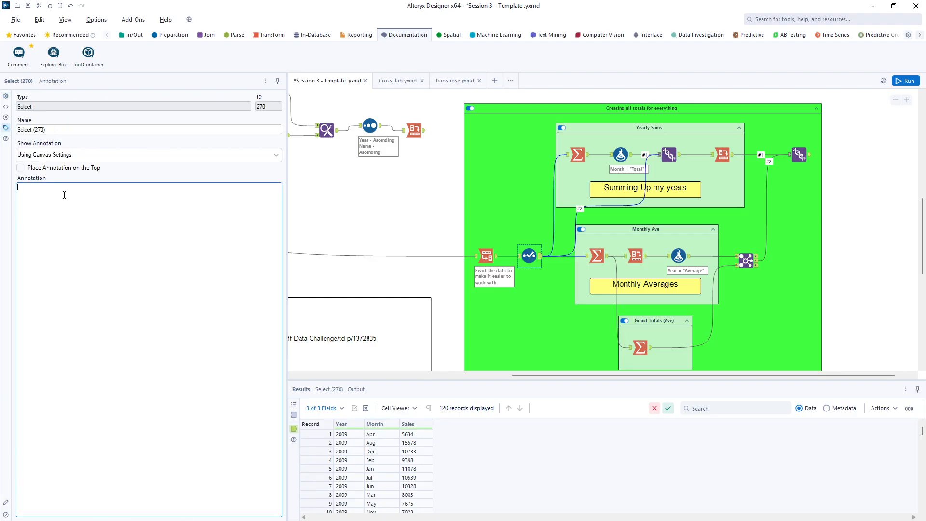
type("Renamed the Columns")
left_click(541, 323)
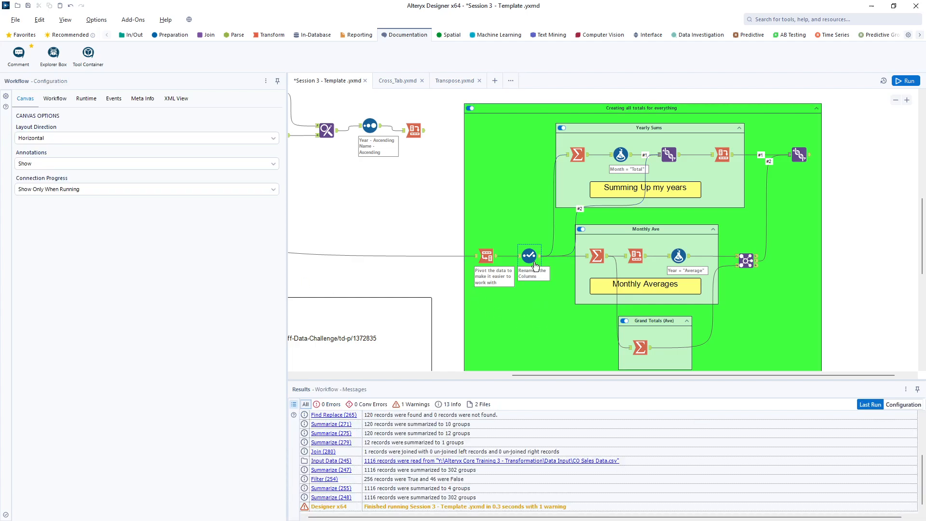
Step: Annotate the Summarize tool in the Yearly Sums container with "Sum up the yearly sales"
left_click(580, 158)
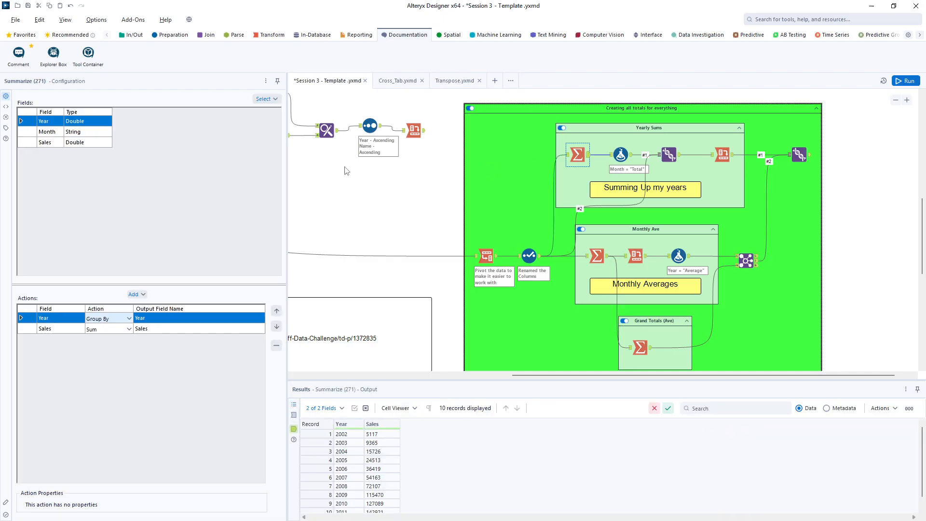
left_click(6, 128)
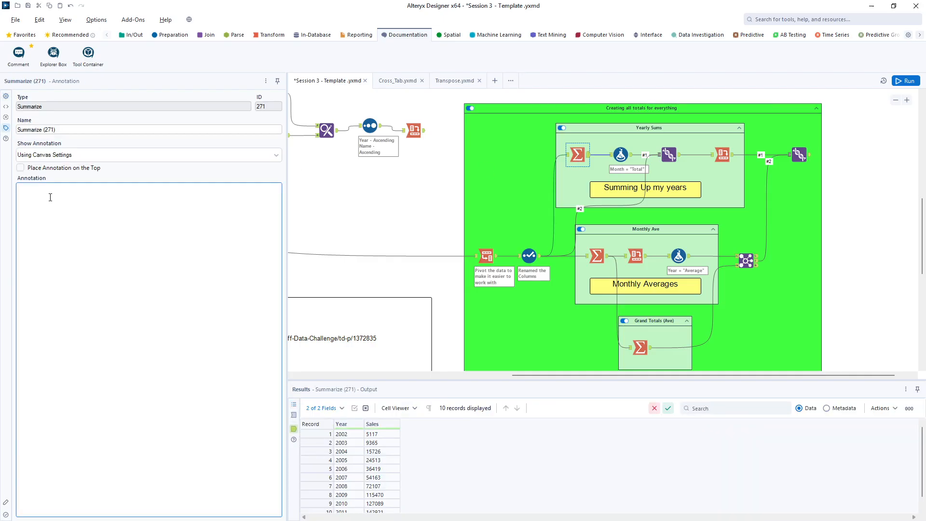
left_click(51, 197)
type("Sum up the yearly sales")
Step: Replace the annotation of the Yearly Sums Formula tool with "Created a column for alignment in the results"
left_click(620, 155)
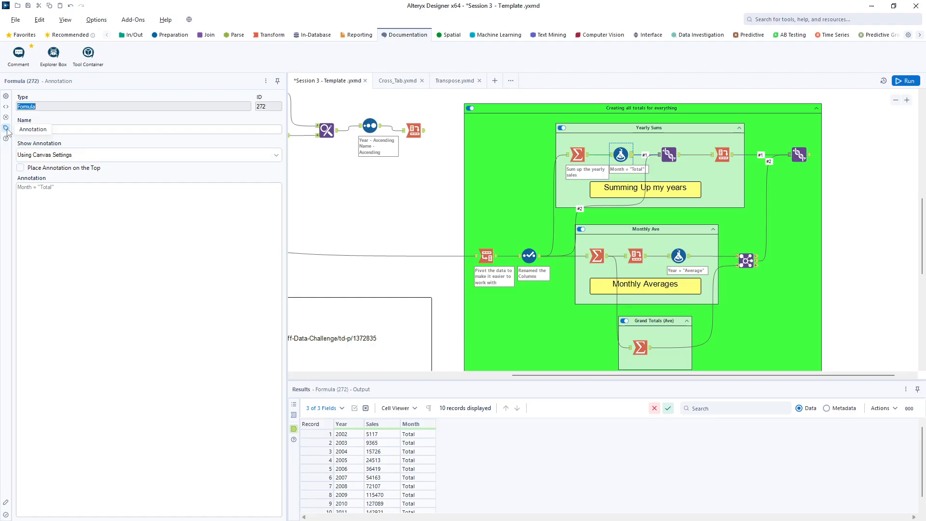
left_click(62, 198)
left_click_drag(55, 187, 16, 189)
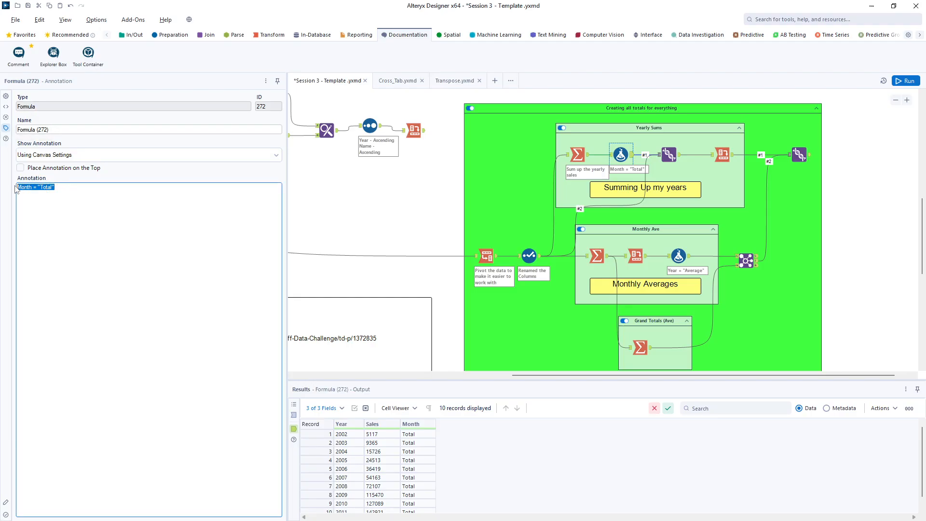
type("Created a column")
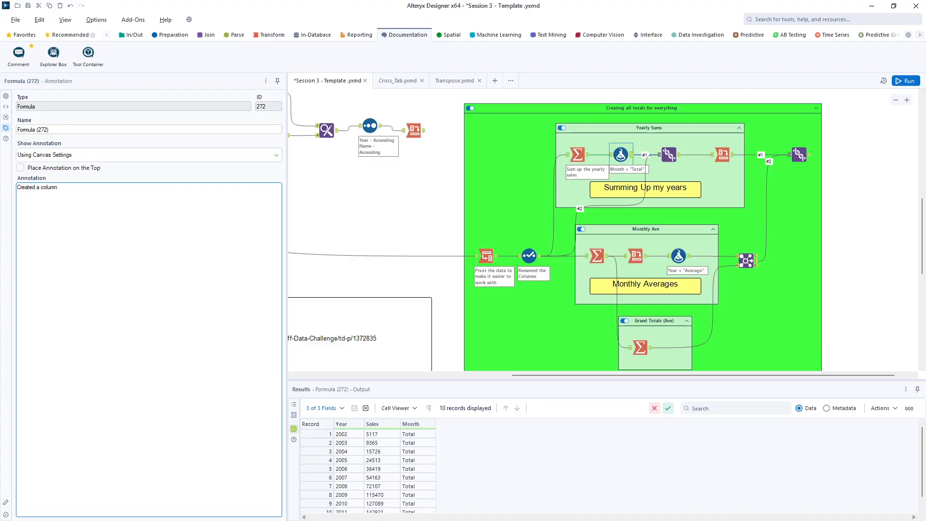
type(" for allignment in the results")
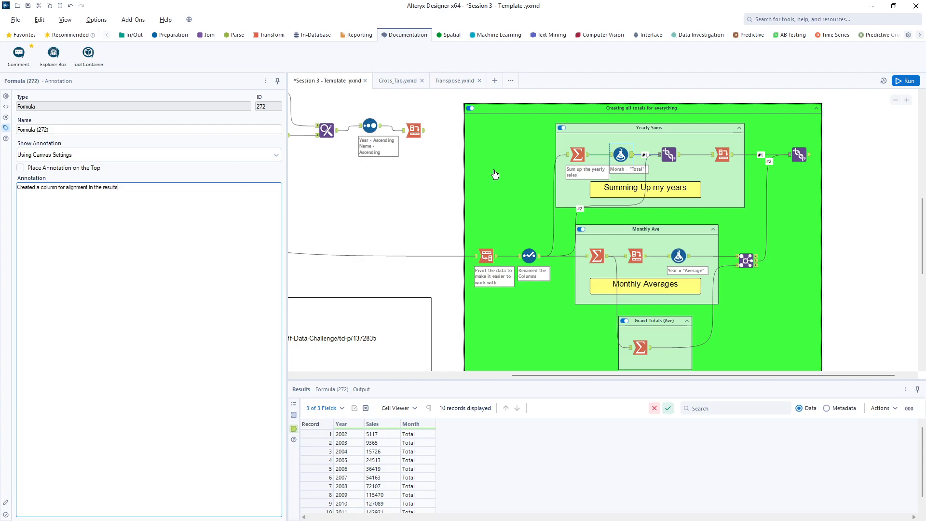
Step: Annotate the Union tool in the Yearly Sums container with "Blended the main data with the yearly totals"
left_click(668, 156)
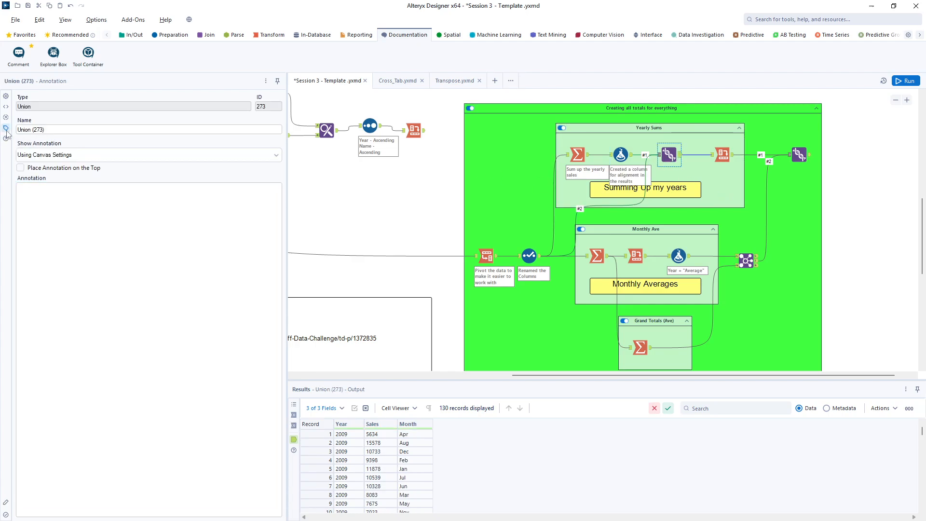
left_click(28, 194)
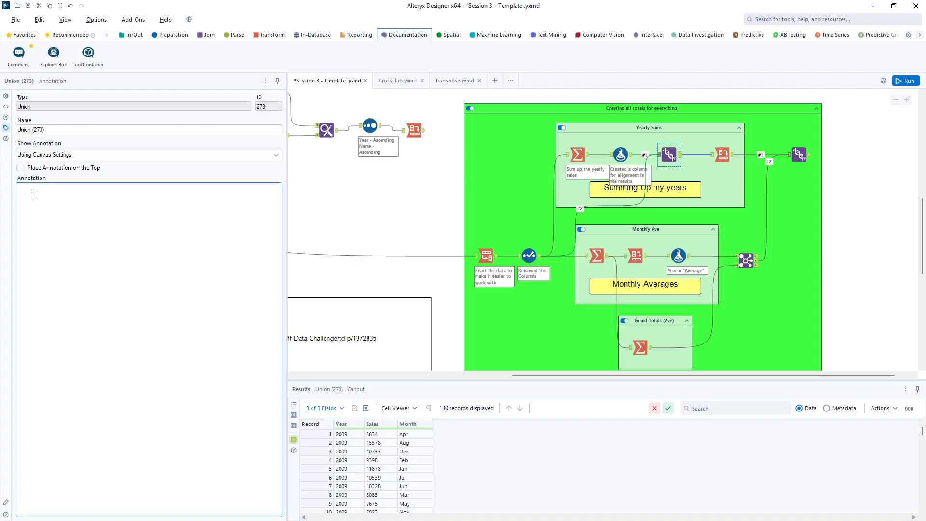
type("Blended the main data with th")
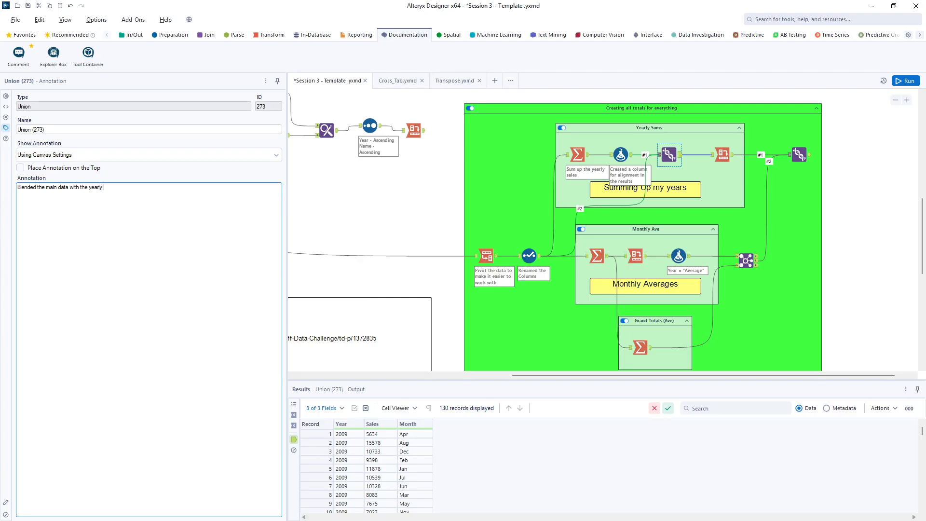
type("e yearly totals")
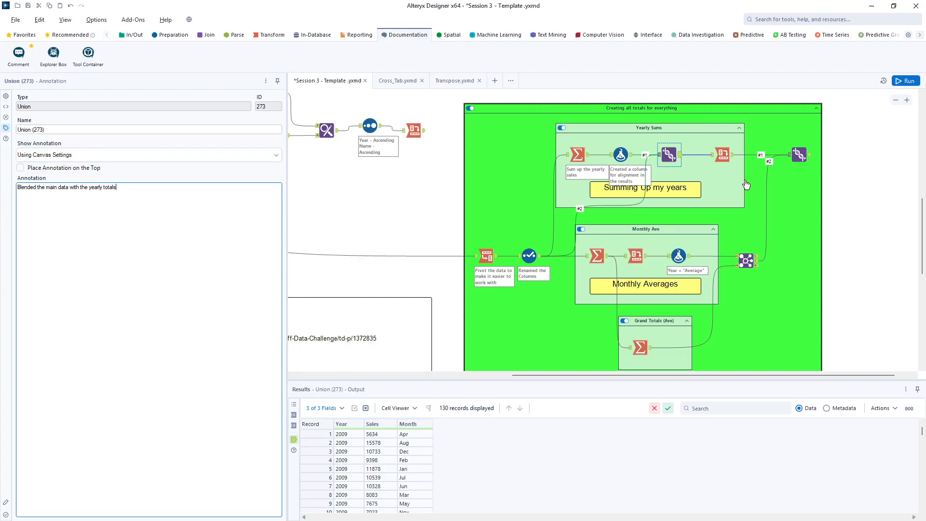
Step: Annotate the Cross Tab tool in the Yearly Sums container with "Pivot the data for presentation"
left_click(722, 155)
left_click(108, 199)
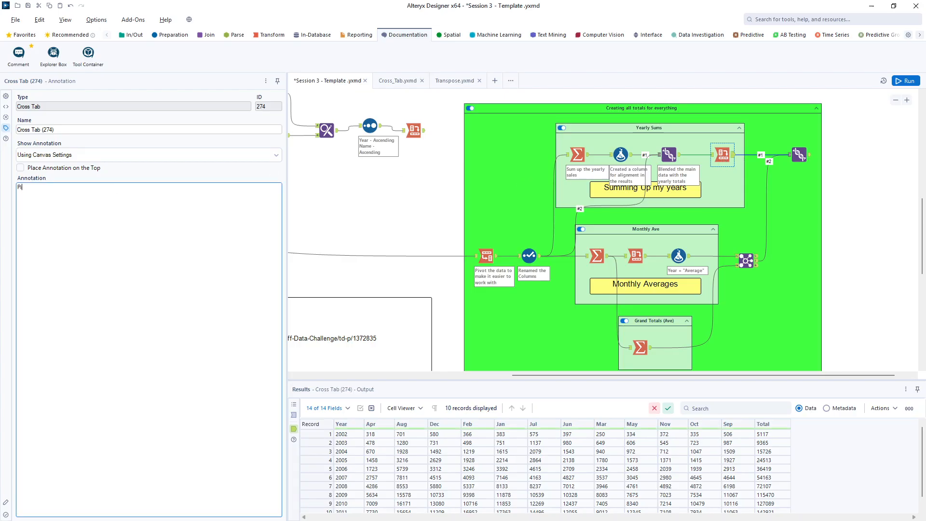
type("Pivot the data for presentation")
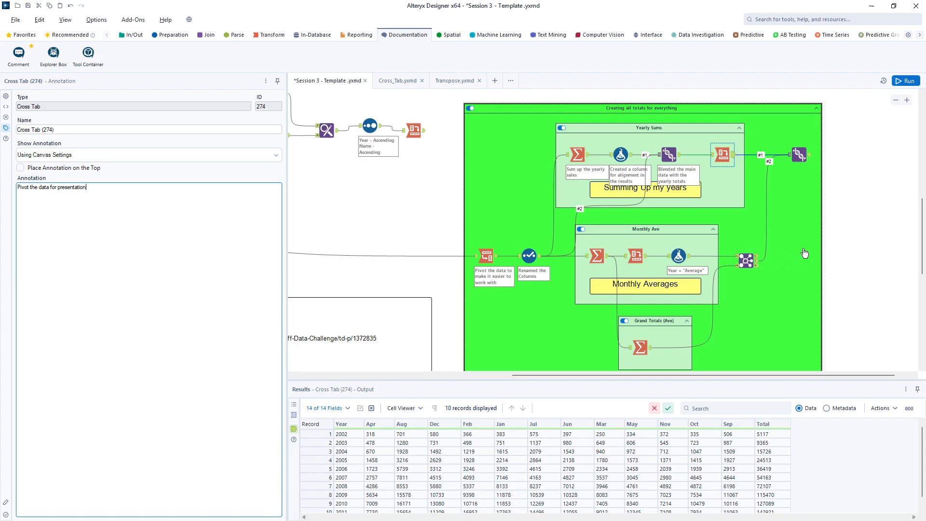
left_click(792, 216)
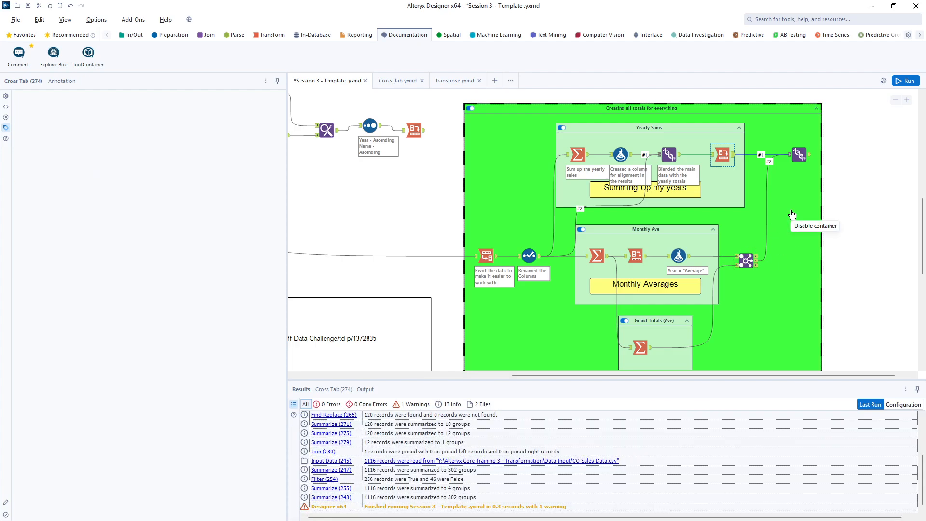
Step: Move the "Summing Up my years" comment clear below the annotations, and nudge the Cross Tab and the Yearly Sums container to fit
left_click(718, 157)
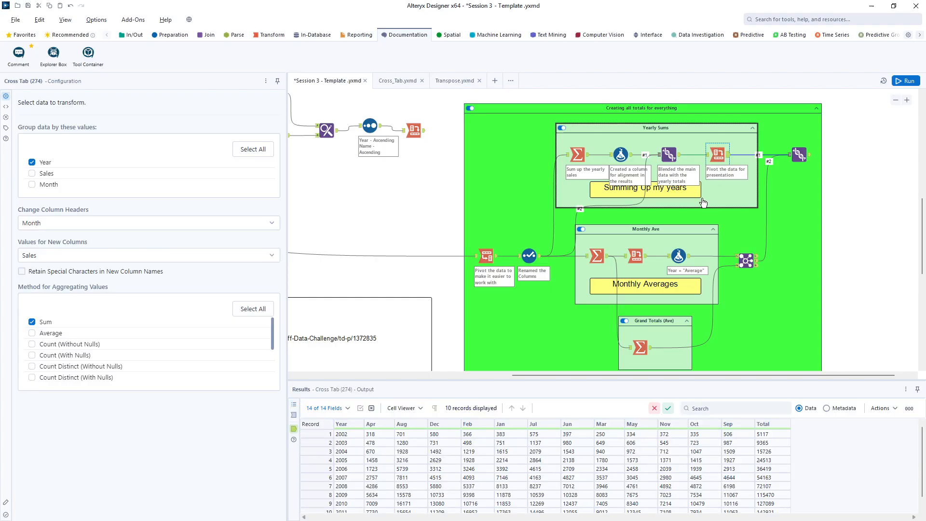
left_click_drag(677, 194, 687, 204)
left_click_drag(673, 140, 665, 135)
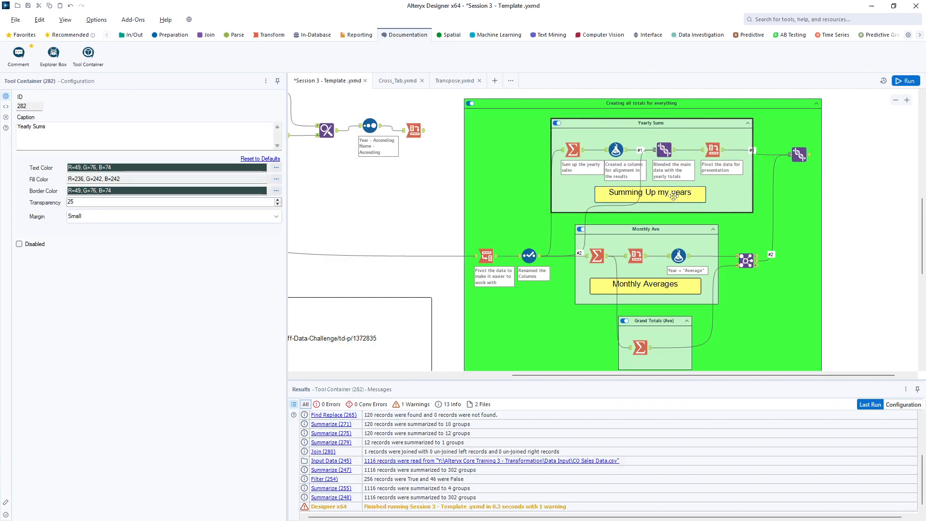
Step: Level the final Union tool with the Yearly Sums tools and annotate it with "Bring everything together"
mouse_move(797, 152)
left_mouse_down()
mouse_move(820, 138)
mouse_move(850, 142)
mouse_move(771, 160)
mouse_move(800, 151)
left_mouse_up()
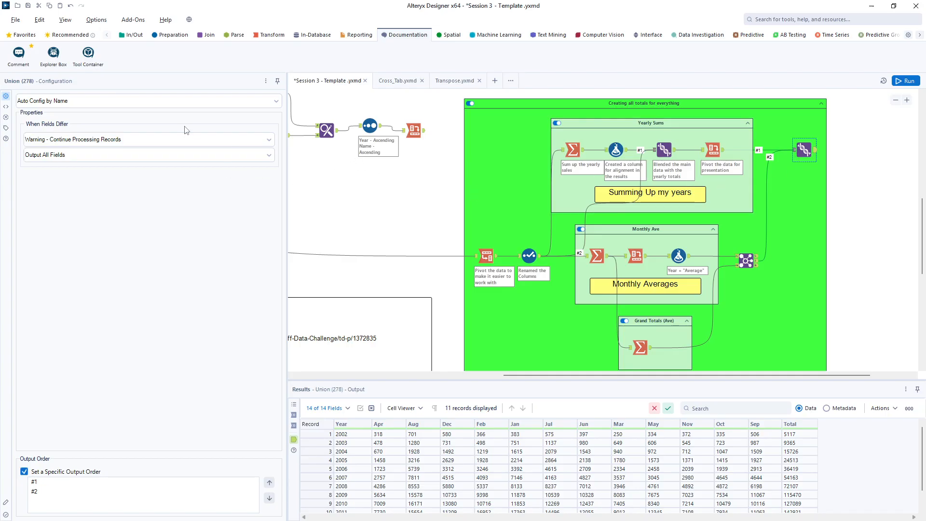
left_click(6, 127)
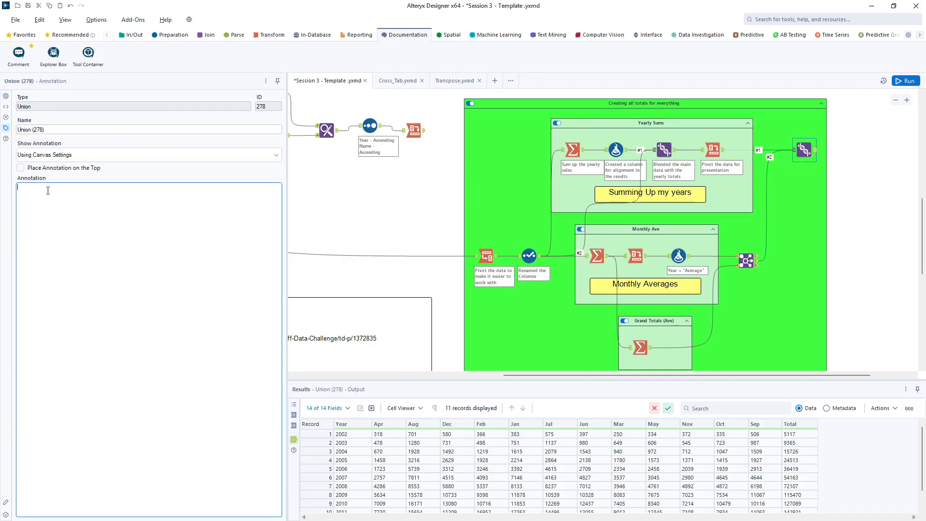
type("Bring everything together")
left_click(527, 304)
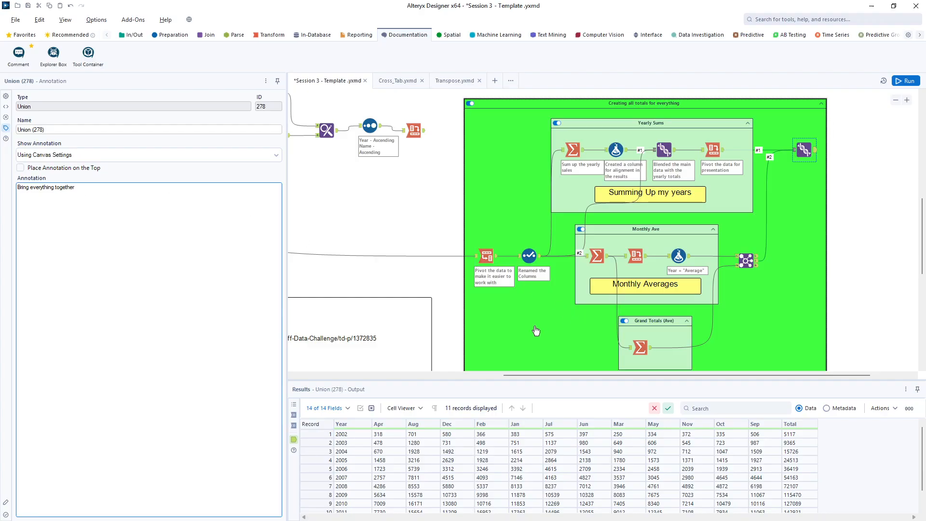
Step: In the Monthly Ave container, annotate the Summarize tool with "Sum the Monthly Totals" and the Cross Tab with "Pivot for presentation"
left_click(603, 258)
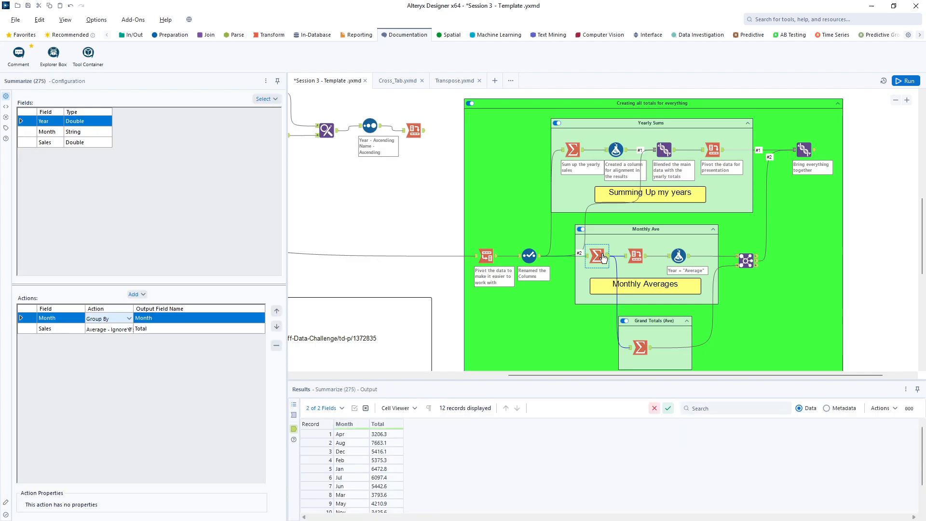
left_click(6, 128)
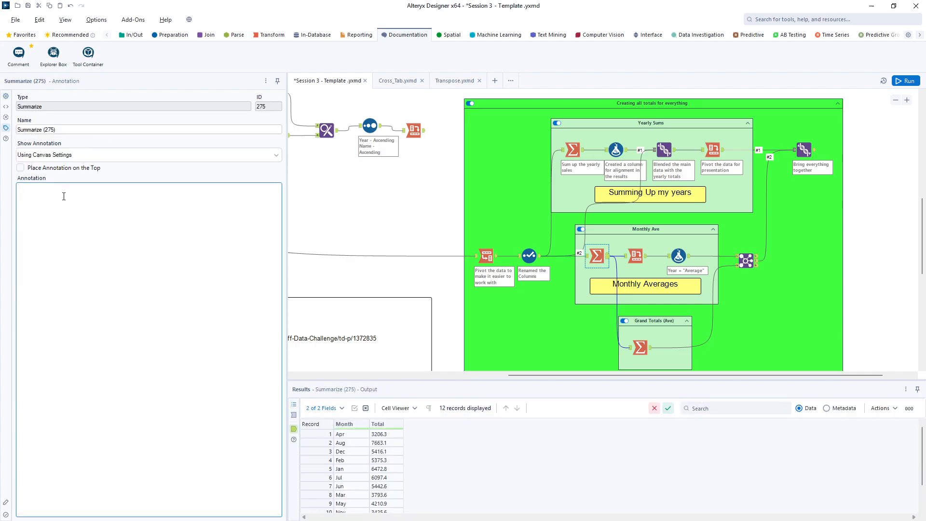
left_click(68, 197)
type("Sum the Monthly Totals")
left_click(635, 256)
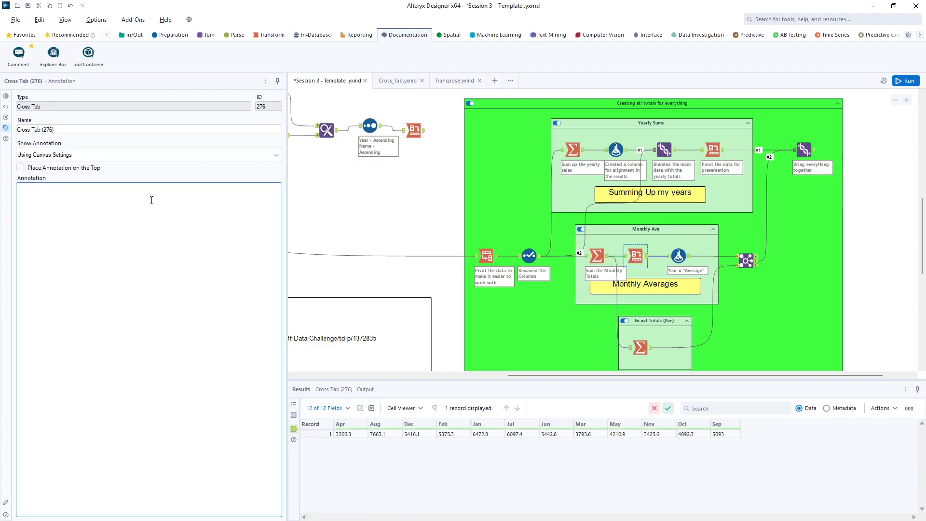
type("ivot for presentation")
Step: Copy the Yearly Sums Formula tool's annotation "Created a column for alignment in the results" onto the Formula tool in the Monthly Ave container
left_click(679, 261)
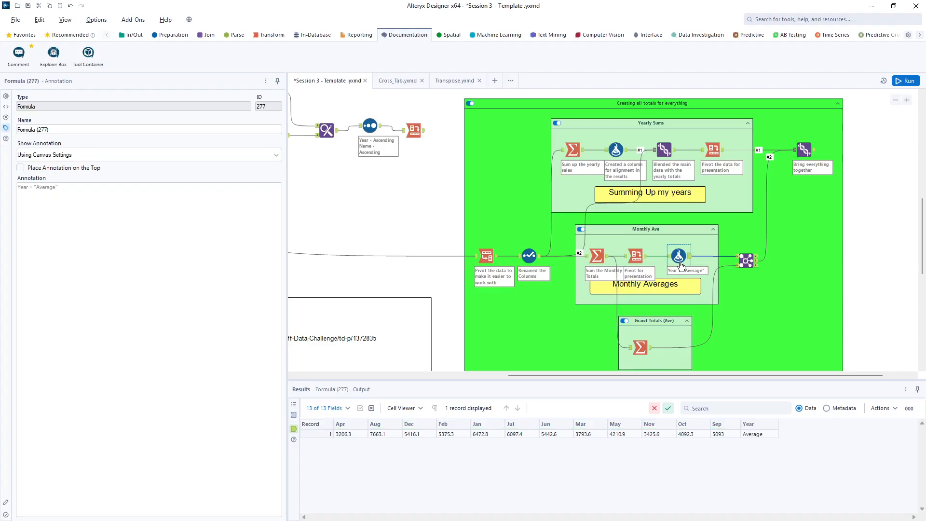
left_click(616, 150)
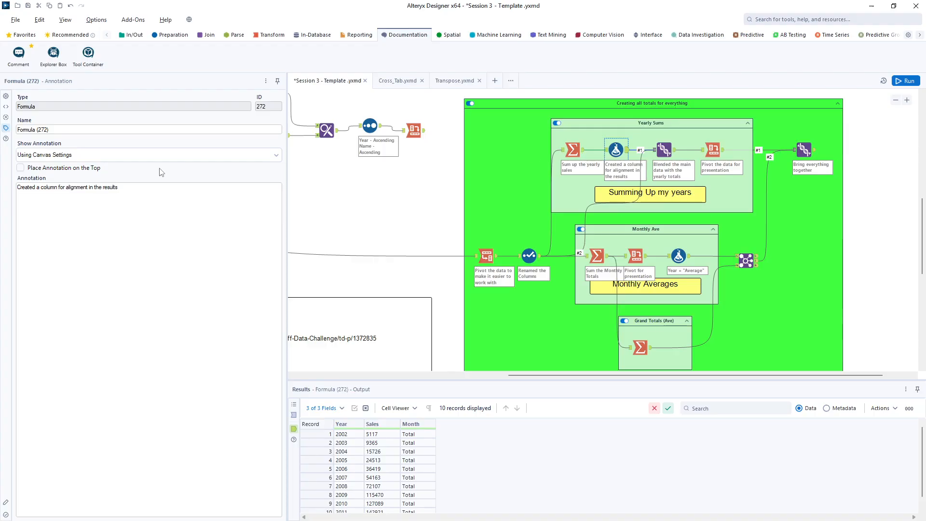
left_click_drag(128, 187, 17, 187)
key("ctrl+c")
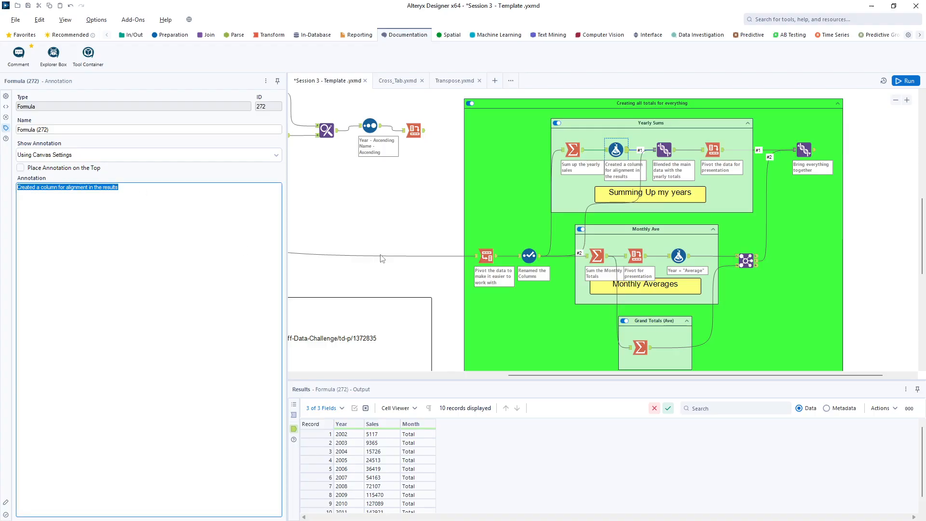
left_click(678, 255)
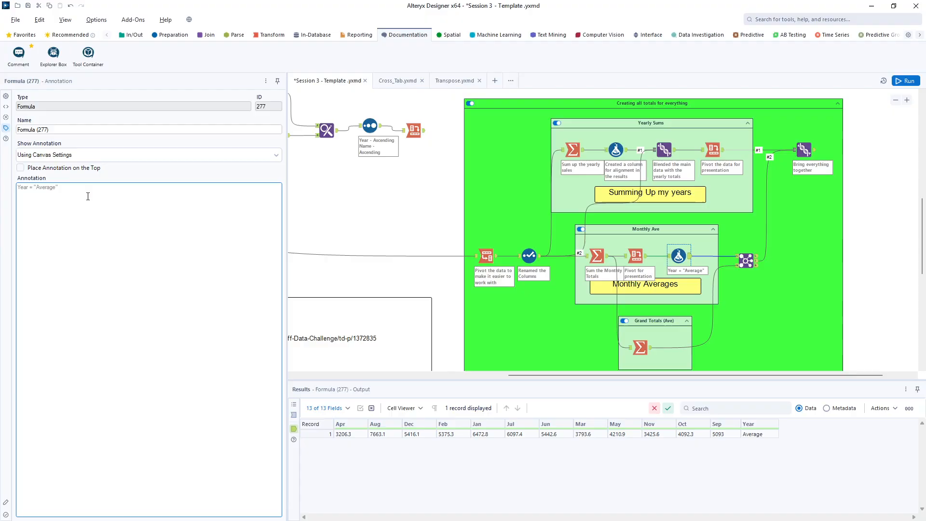
left_click_drag(81, 189, 18, 187)
key("ctrl+v")
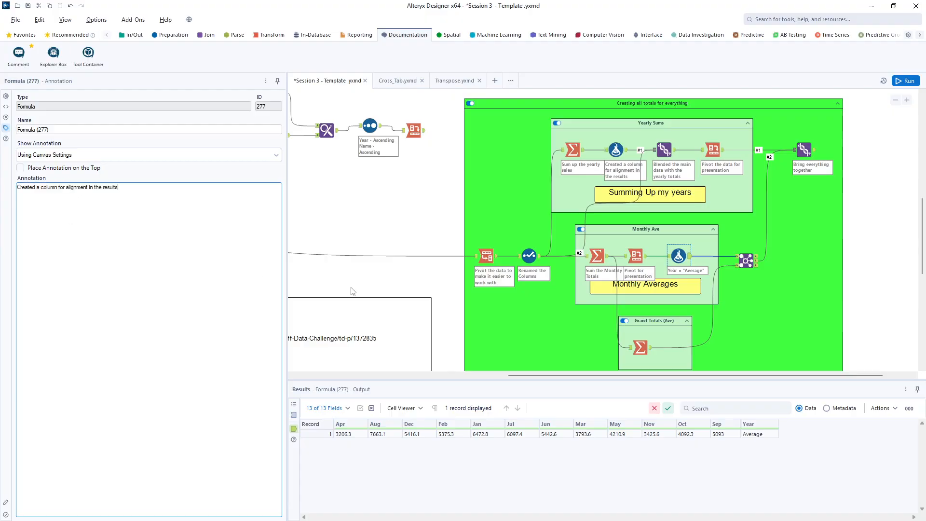
left_click(640, 348)
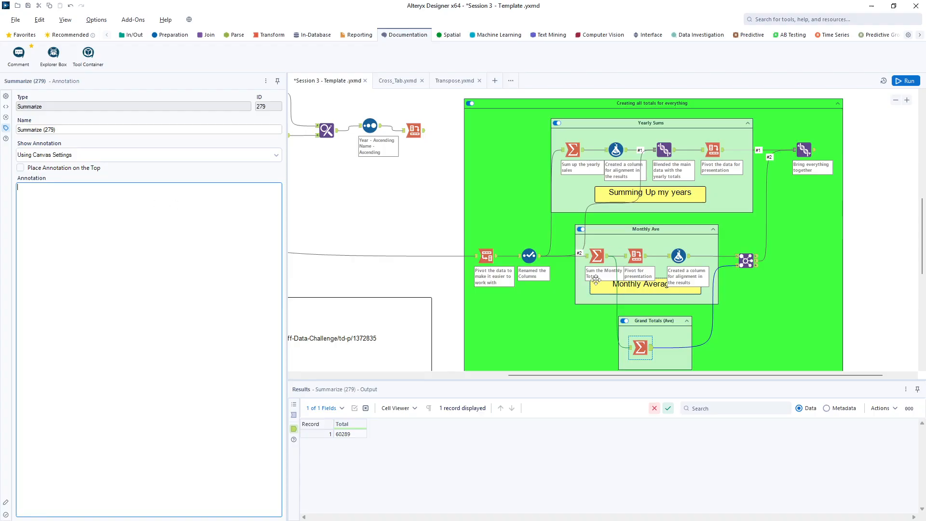
Step: Reword the annotation of the Summarize tool in the Monthly Ave container to "Averaging the Monthly Totals"
left_click(596, 256)
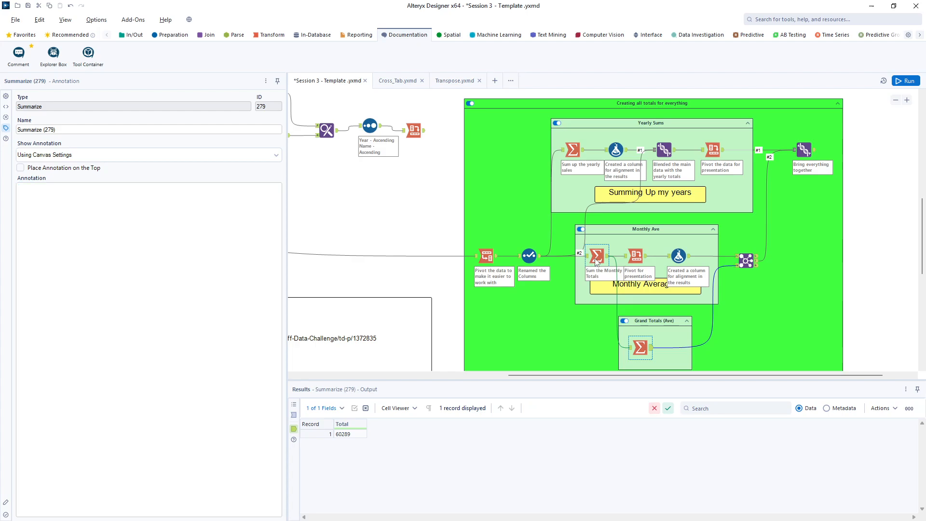
double_click(28, 188)
type("Aver")
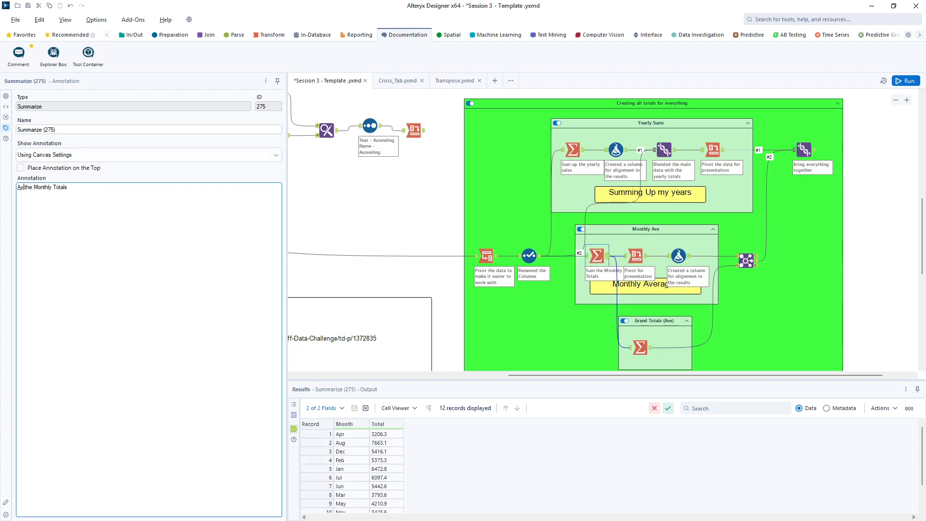
type("aging")
Step: Annotate the Summarize tool in the Grand Totals (Ave) container with "Yearly Average"
left_click(640, 347)
left_click(56, 197)
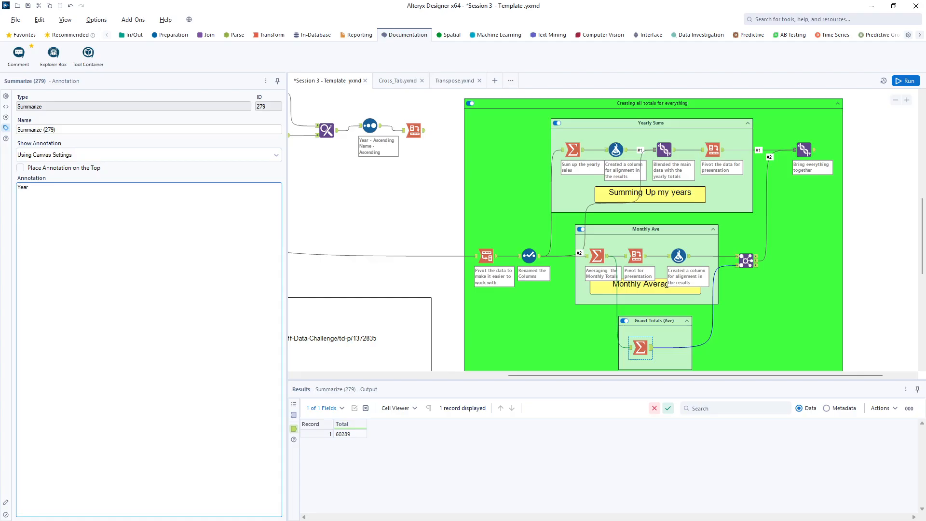
type("Yearly Average")
left_click(596, 346)
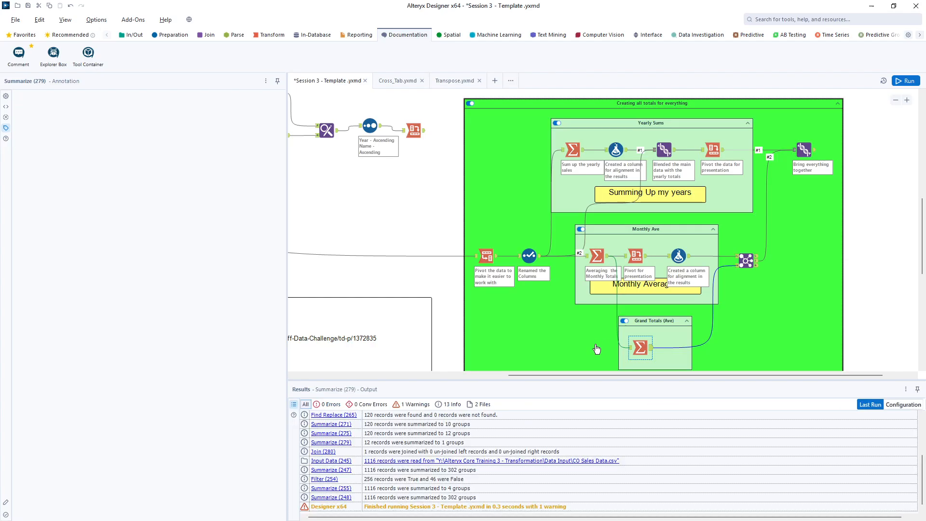
Step: Move the "Monthly Averages" comment clear below the annotations, and align and space the Monthly Ave tools evenly
left_click(656, 291)
left_click(674, 253)
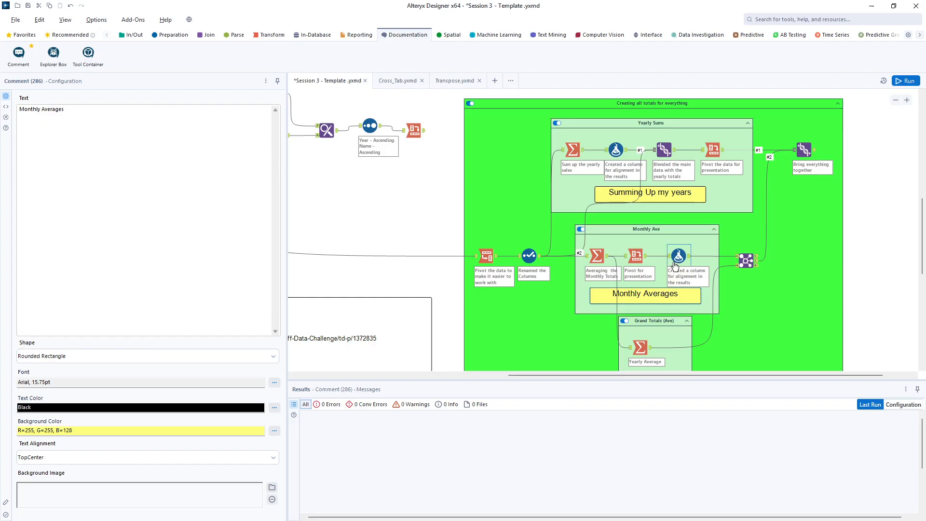
left_click_drag(639, 258, 599, 252)
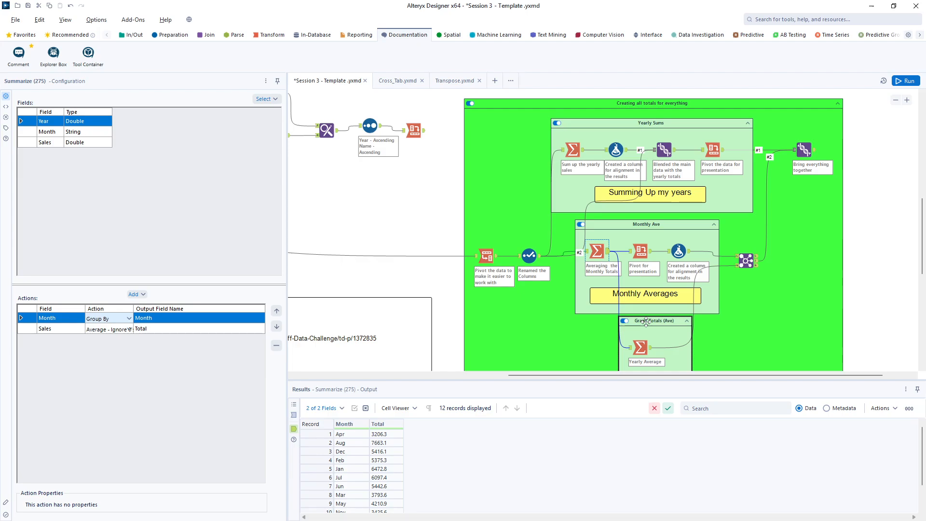
Step: Lower the Grand Totals (Ave) container to leave a gap, and nudge the Monthly Ave container down level with the incoming tools
scroll(646, 321, "down", 1)
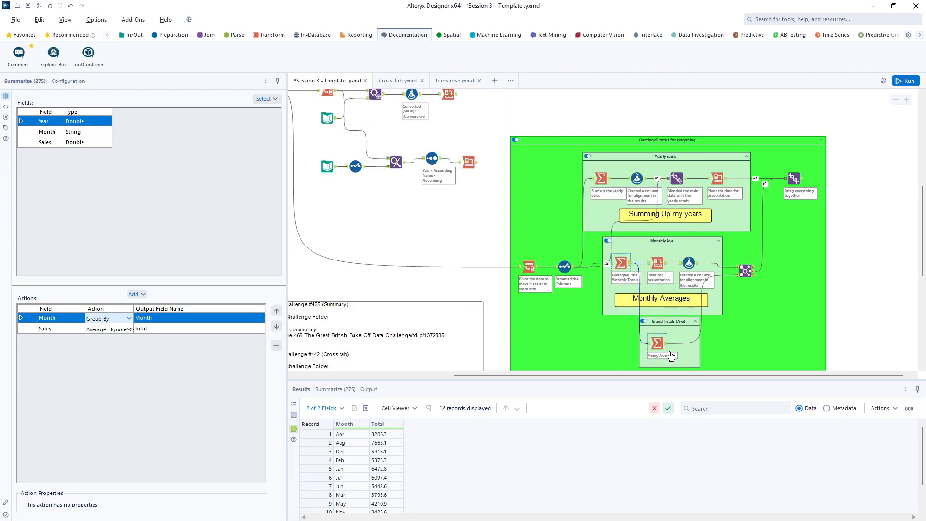
left_click_drag(668, 323, 667, 331)
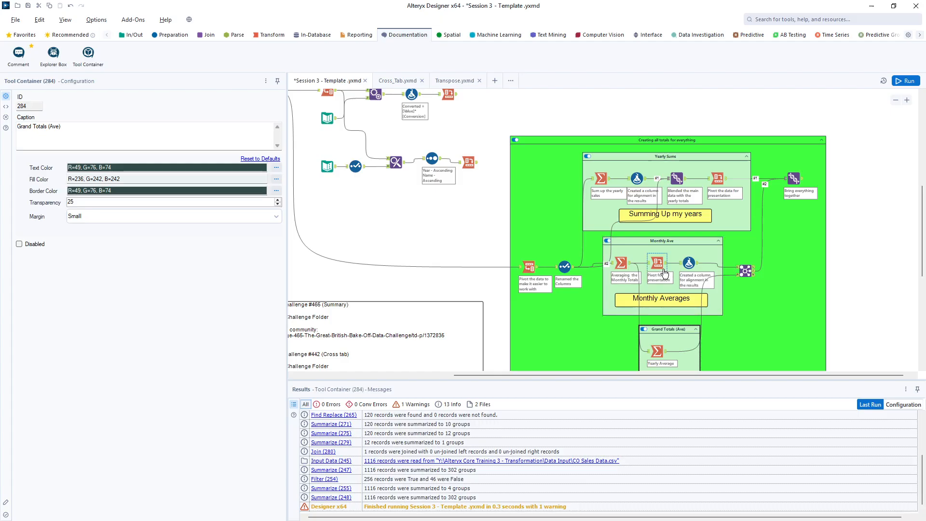
left_click_drag(662, 240, 662, 243)
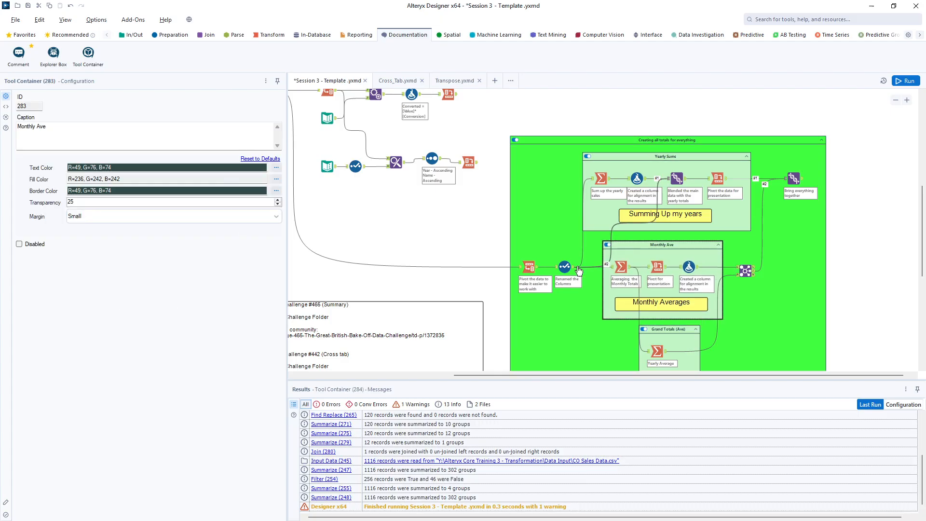
scroll(798, 310, "down", 1)
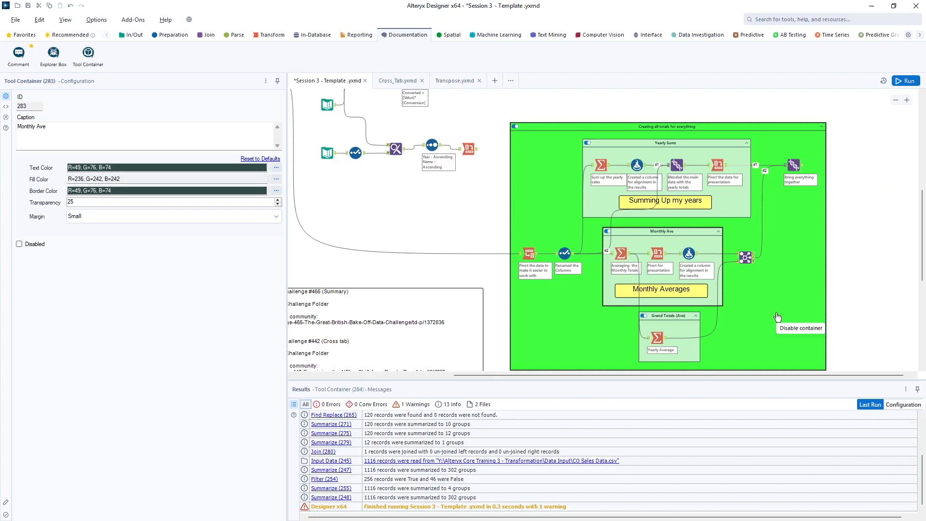
scroll(767, 322, "down", 1)
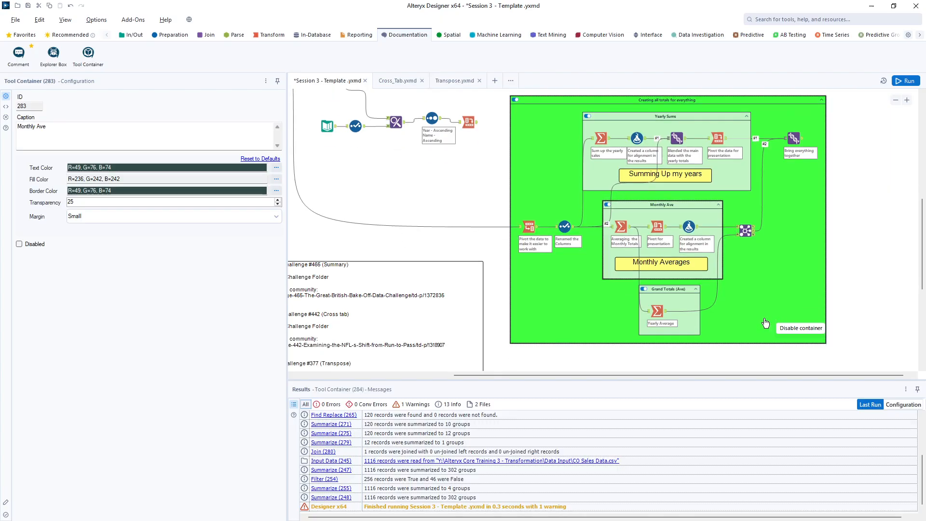